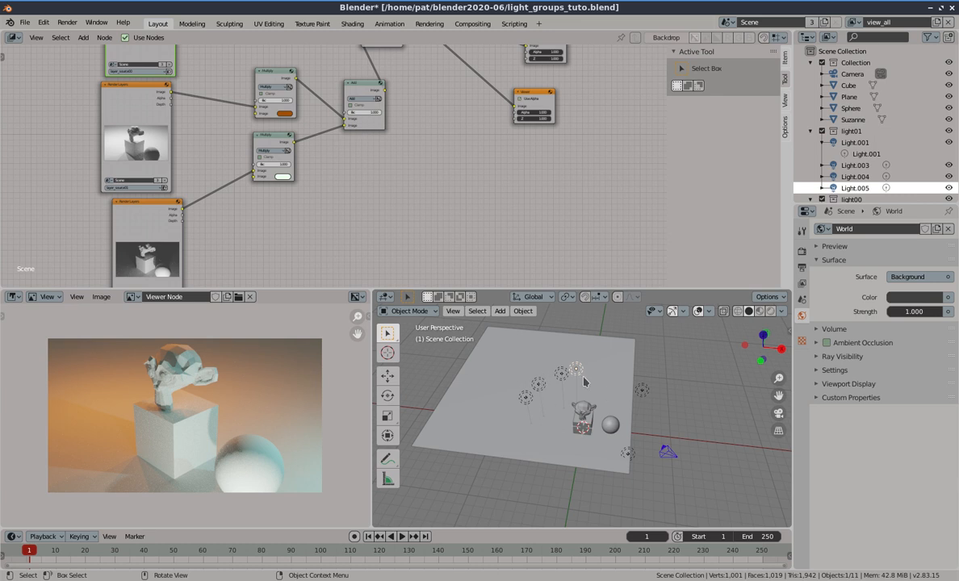
scroll(583, 373, up, 4)
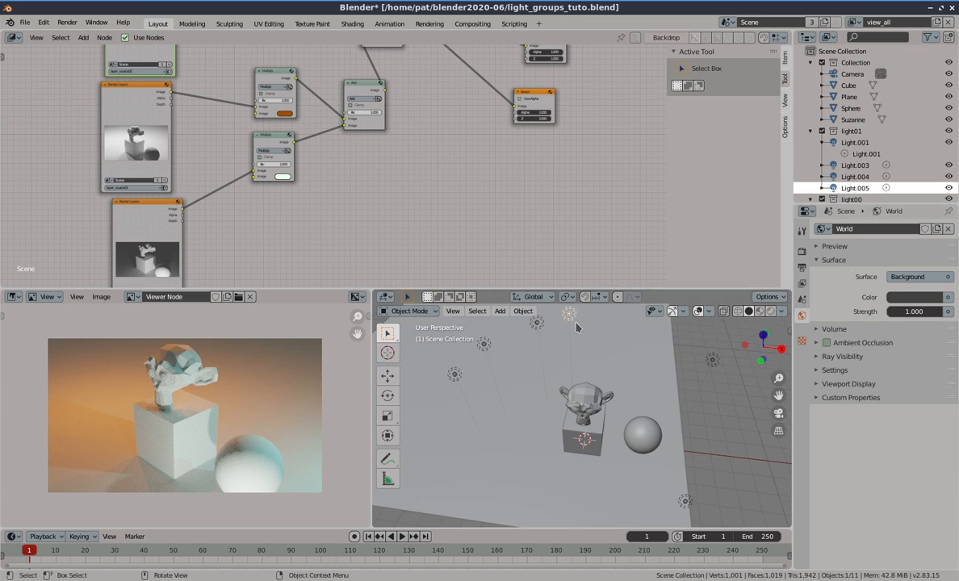
click(585, 400)
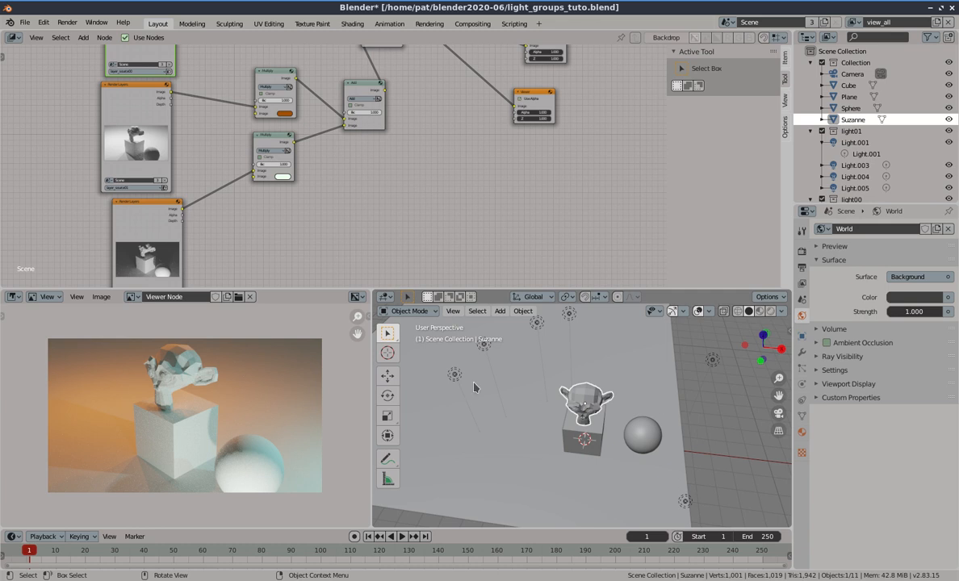
scroll(656, 394, down, 5)
middle_drag(587, 386, 568, 378)
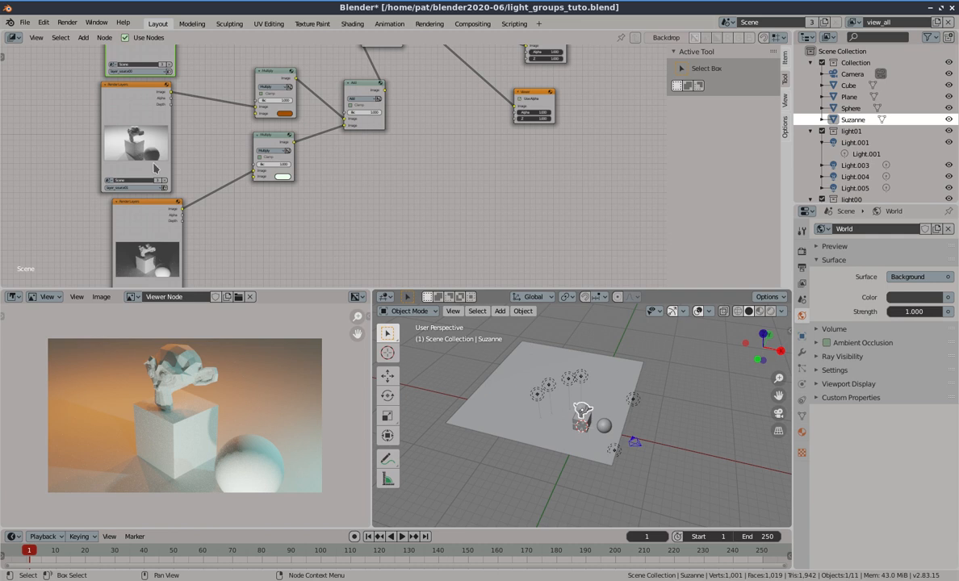
scroll(418, 191, down, 4)
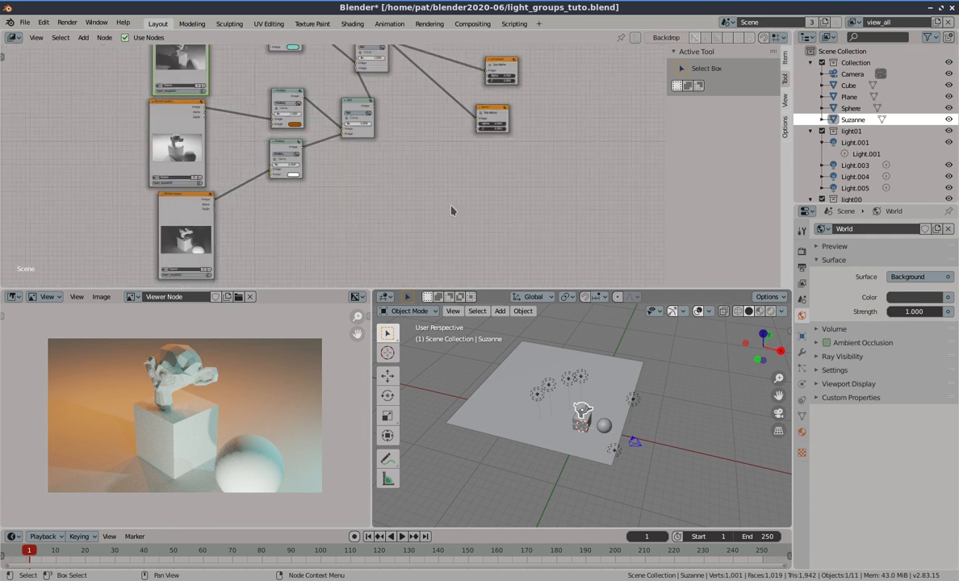
click(14, 37)
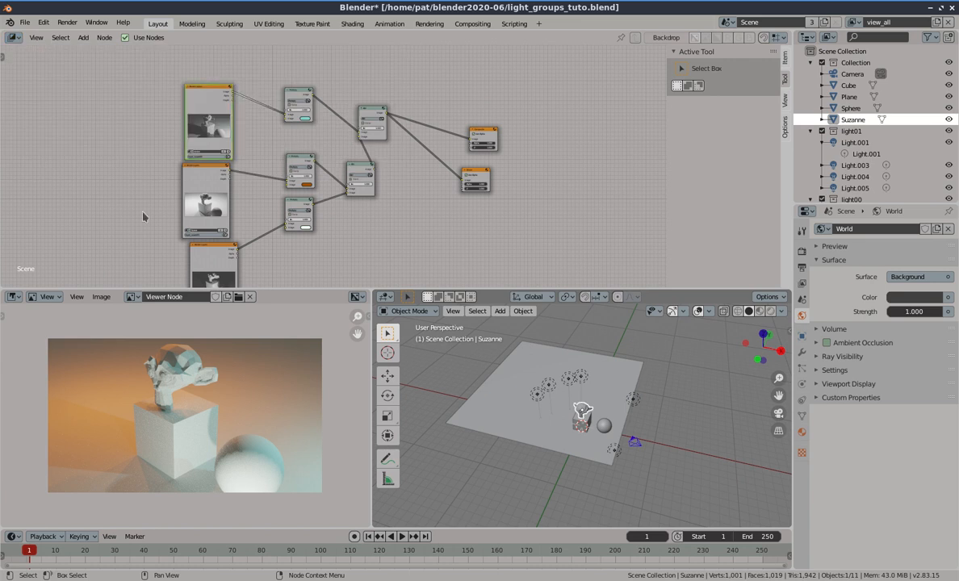
Delete the four extra lights around the scene, keeping only Light.001 and Light.002
scroll(541, 384, up, 3)
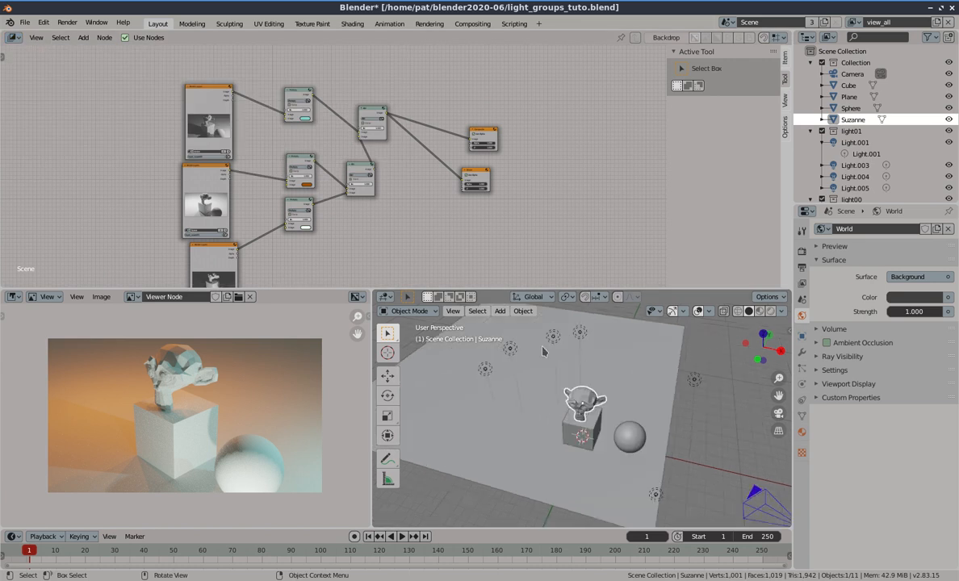
click(511, 348)
shift+click(553, 336)
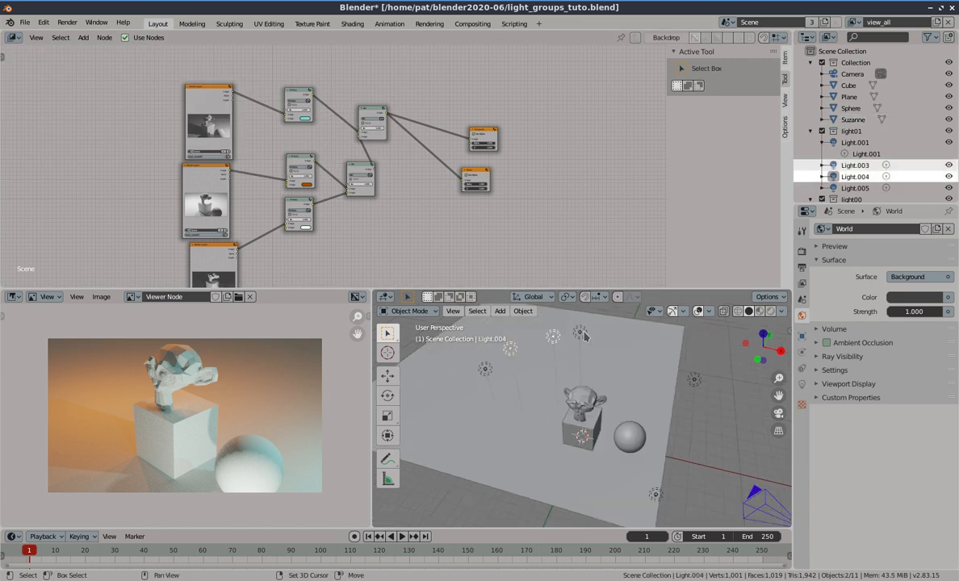
shift+click(580, 332)
shift+click(565, 363)
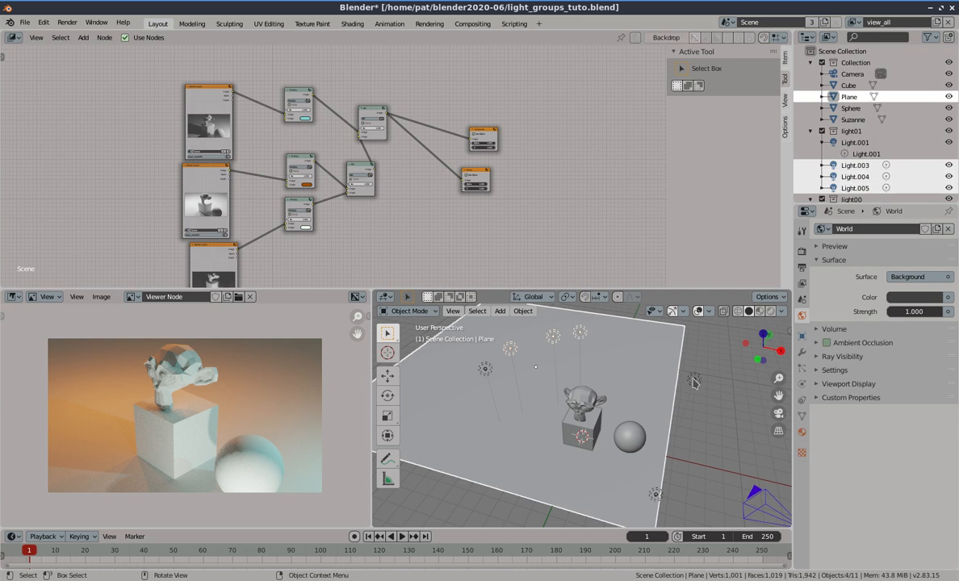
click(694, 380)
shift+click(580, 332)
shift+click(554, 338)
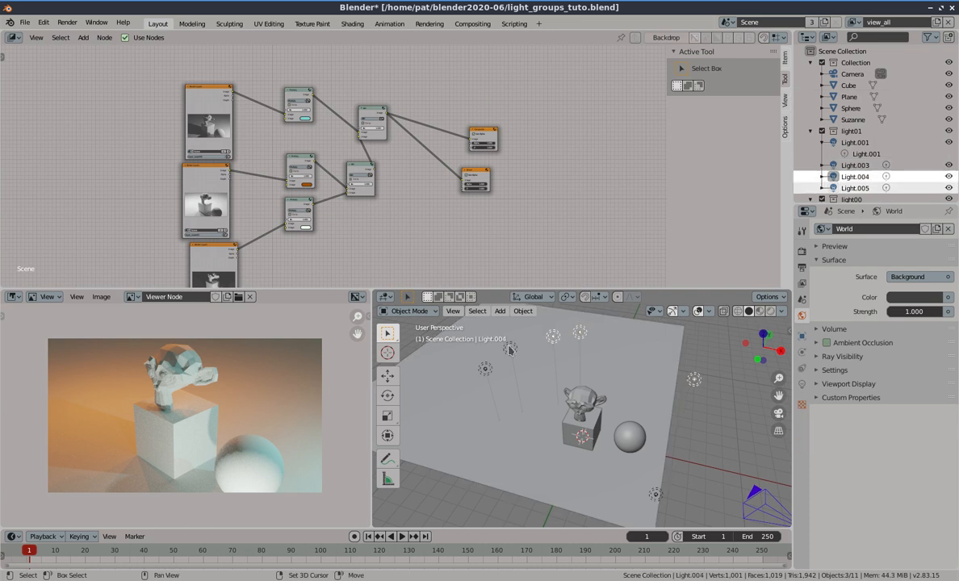
shift+click(511, 348)
key(Delete)
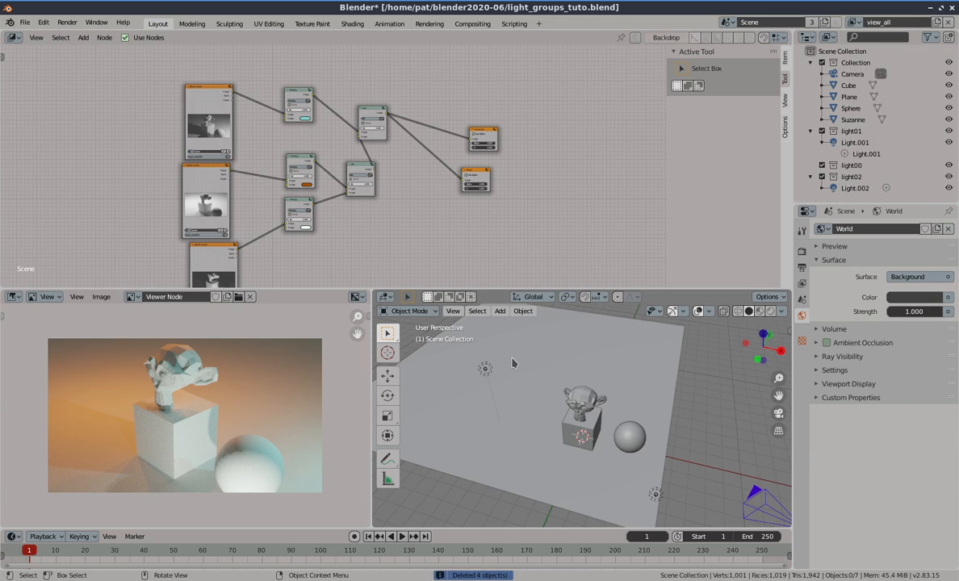
Show the viewport in rendered shading, then duplicate the sphere and place the copy above the monkey head
click(770, 311)
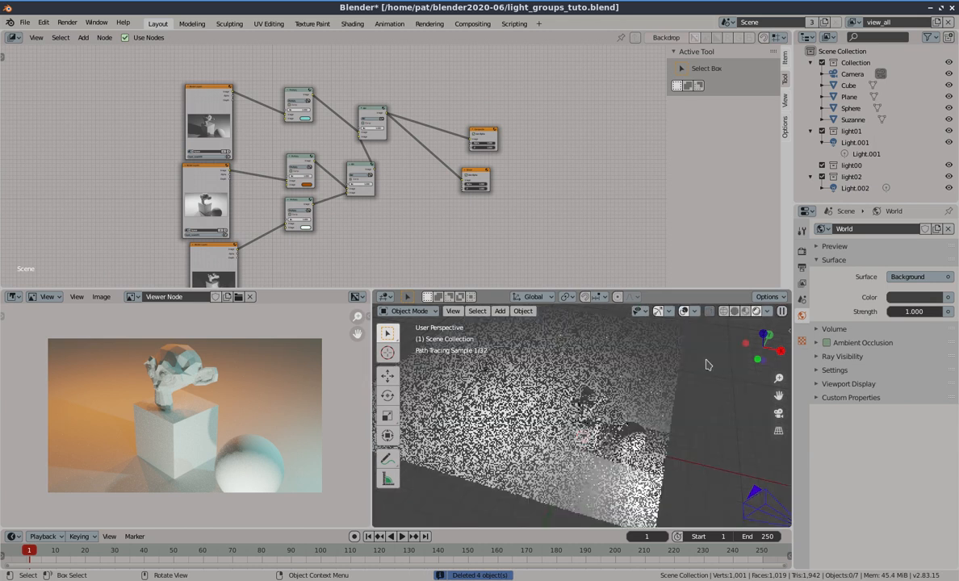
click(630, 428)
middle_drag(631, 420, 628, 378)
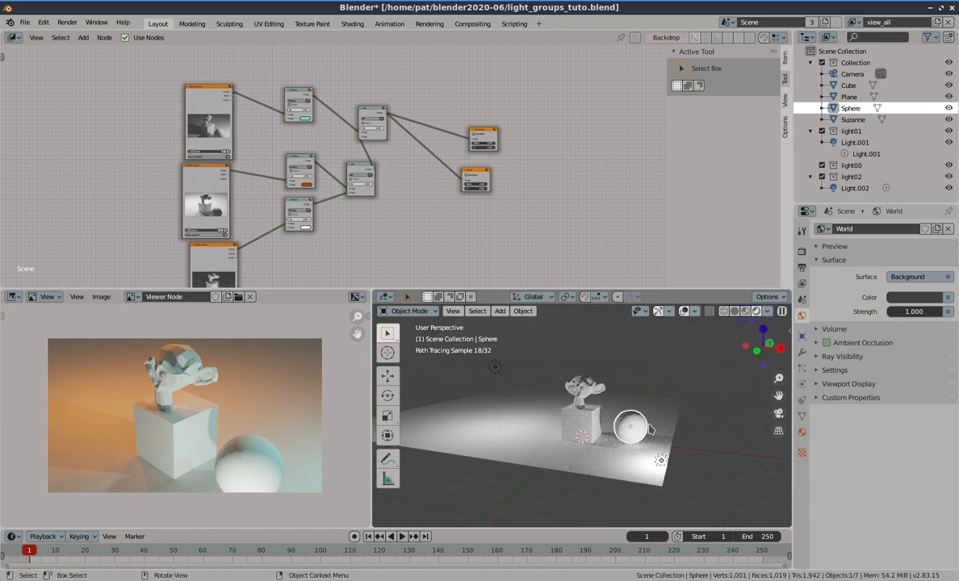
key(shift+d)
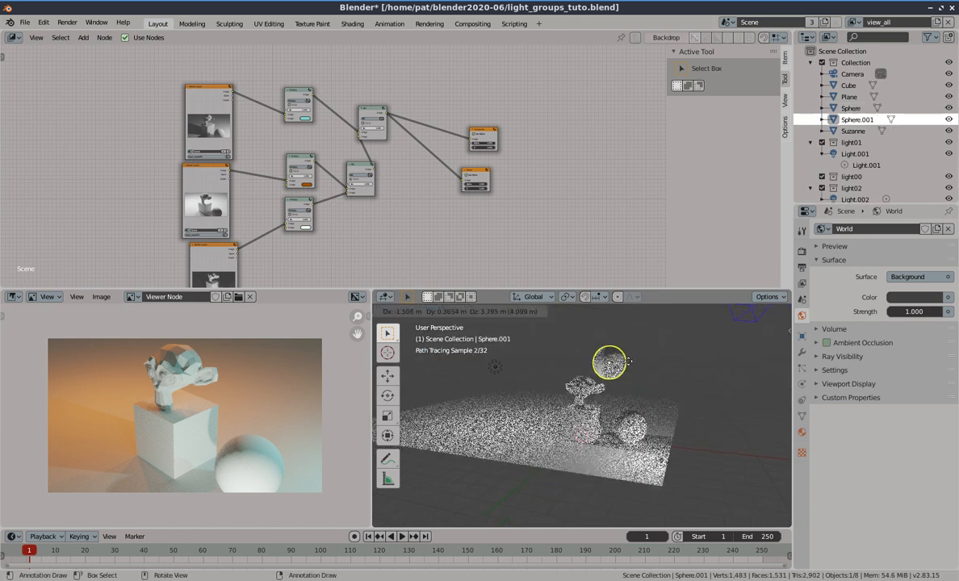
click(628, 346)
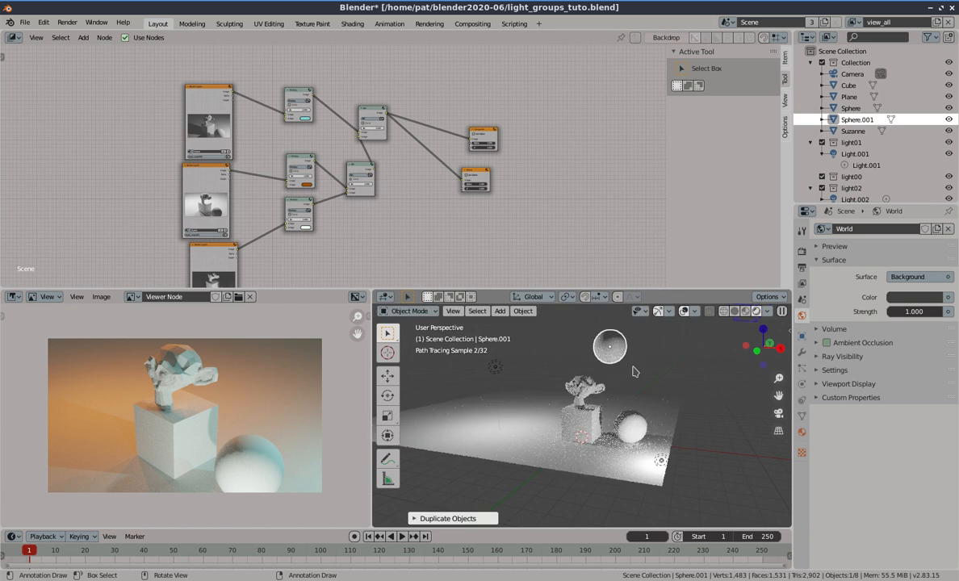
Give the duplicated sphere a new material with an Emission surface and set its strength to 21.6
click(802, 432)
click(856, 266)
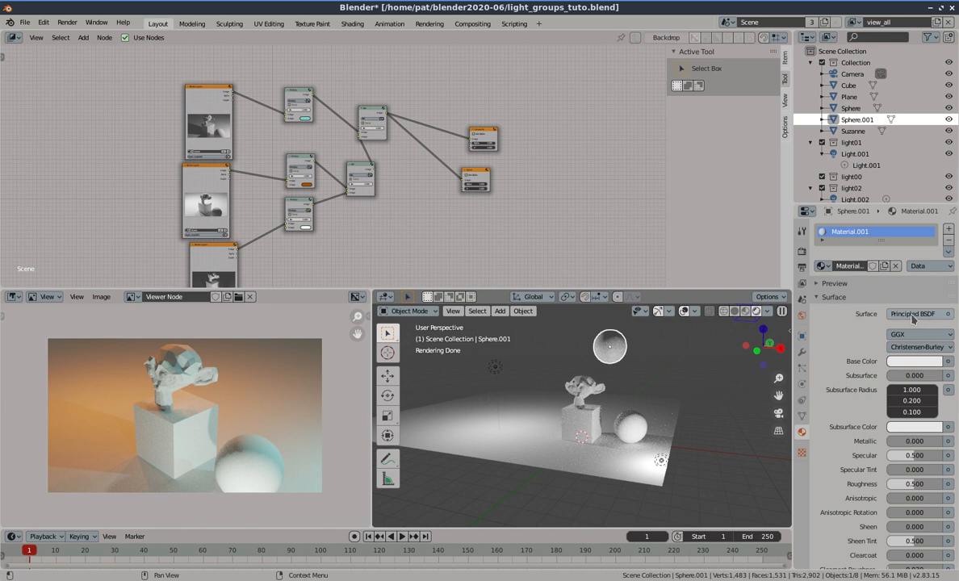
click(909, 318)
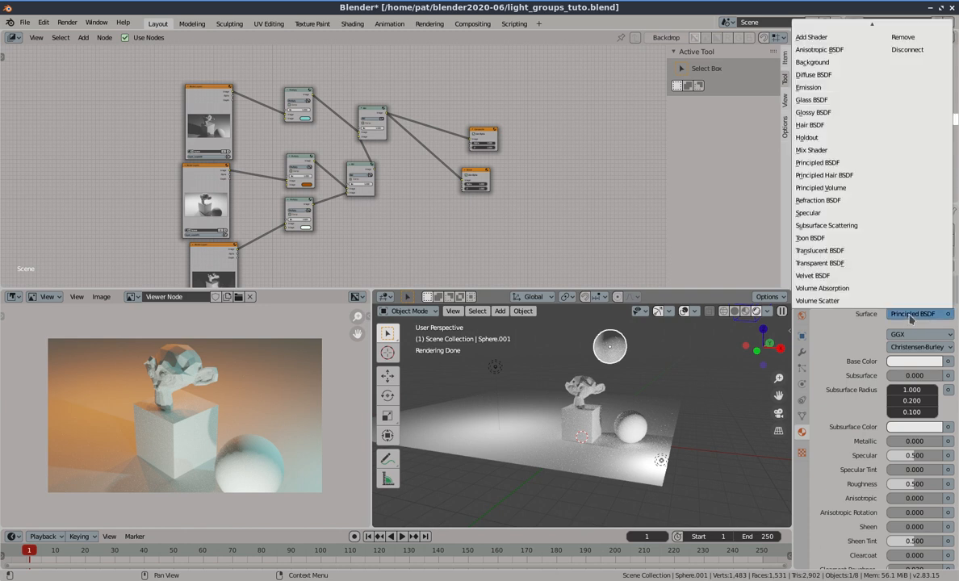
click(820, 90)
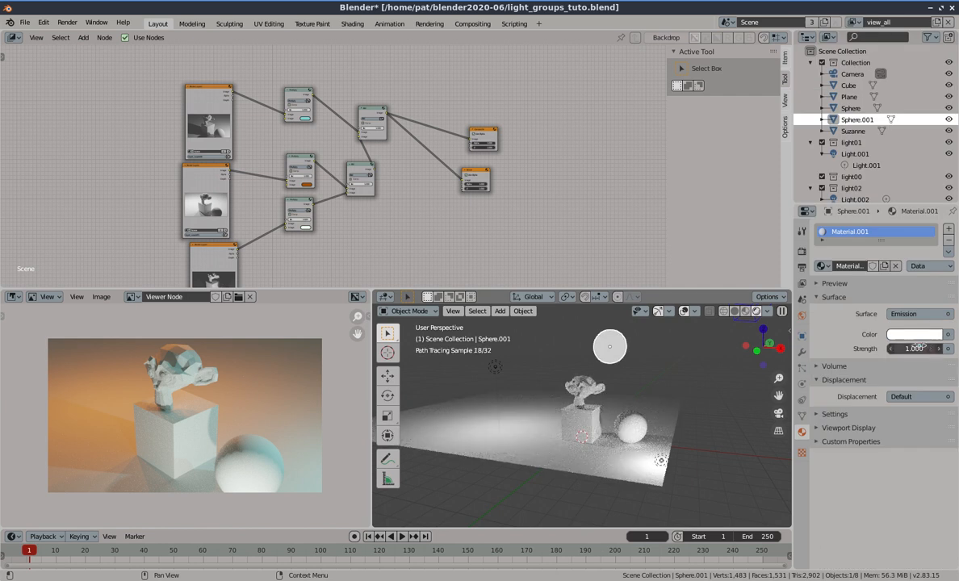
drag(910, 349, 953, 348)
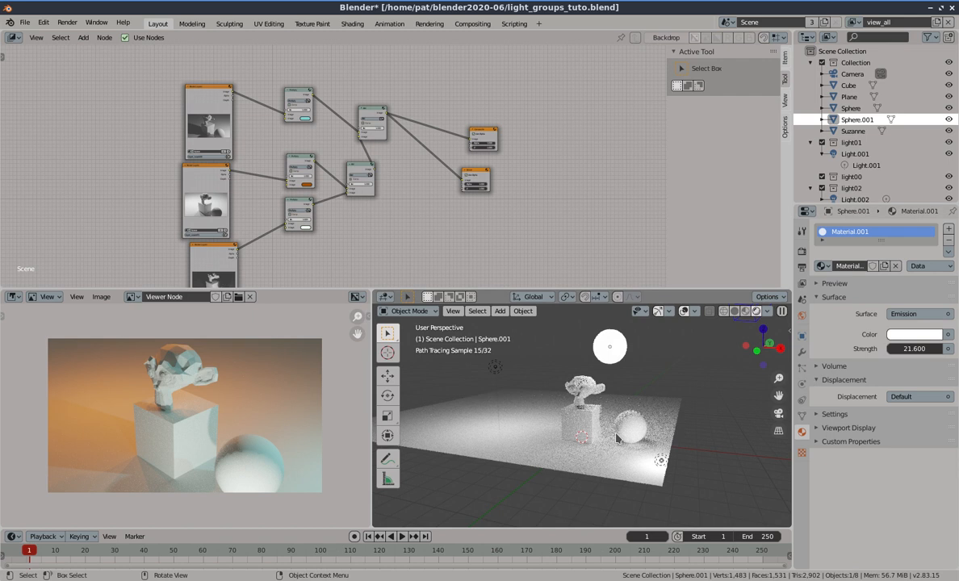
middle_drag(633, 450, 622, 389)
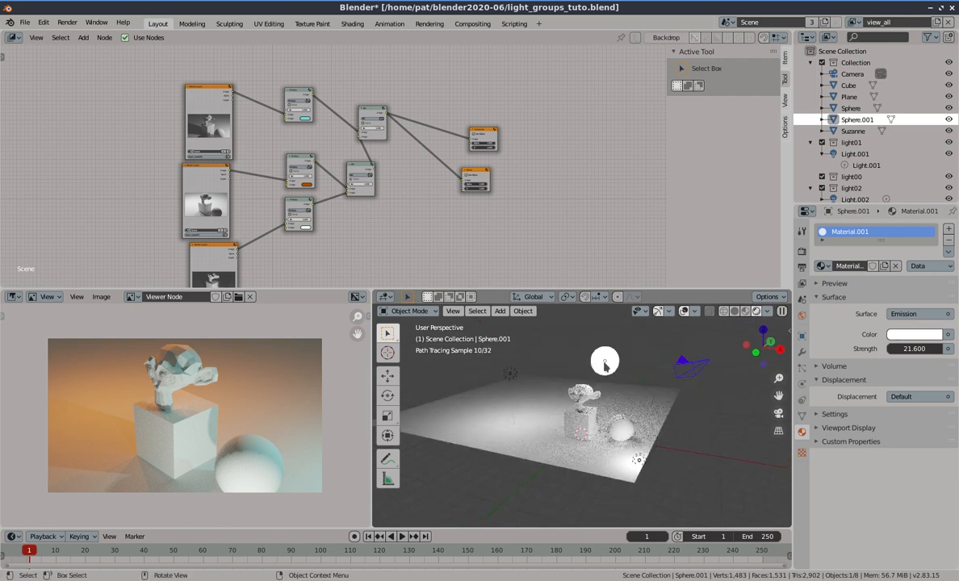
In wireframe shading, extrude the ground plane's face upward about 9.7 m to form a closed room around the objects
click(633, 462)
click(623, 461)
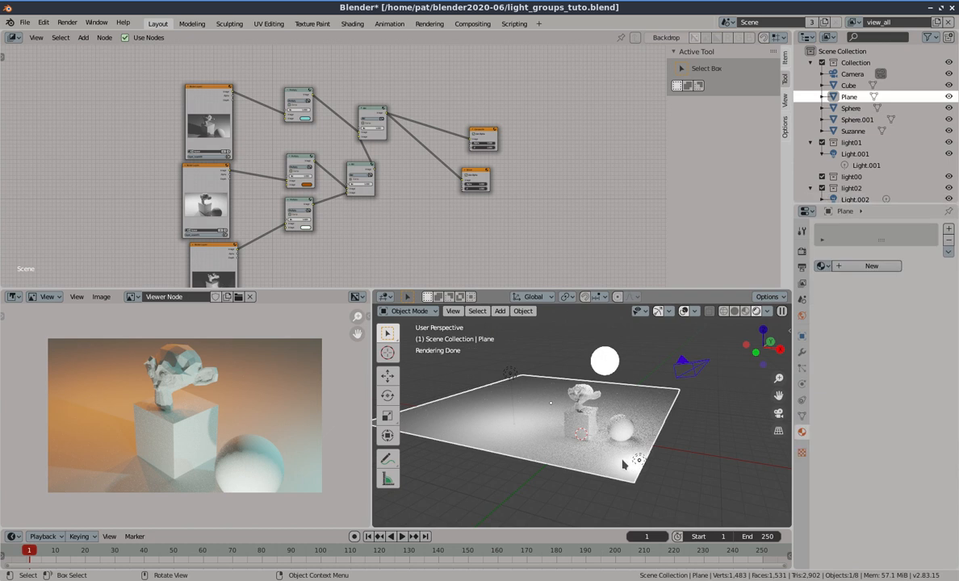
key(shift+z)
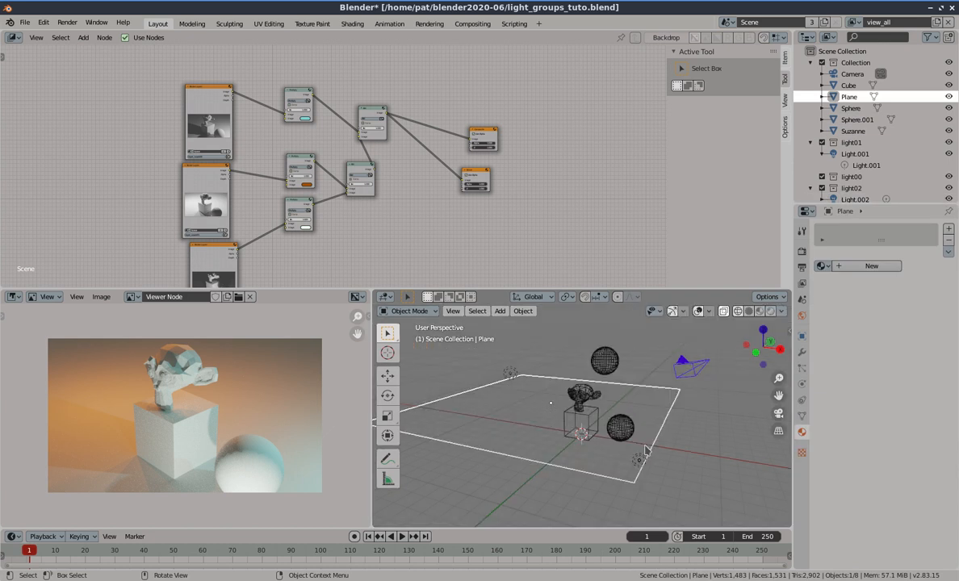
key(Tab)
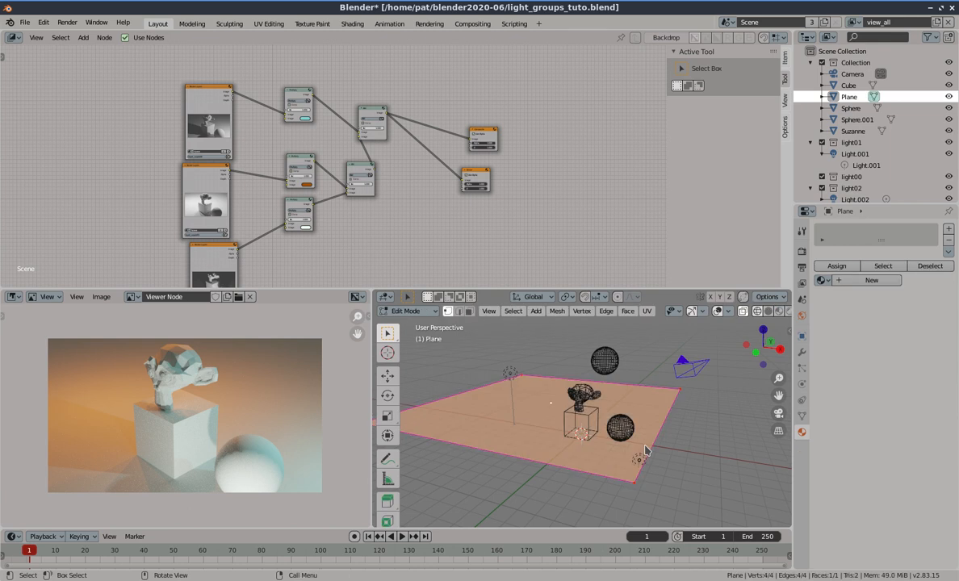
key(e)
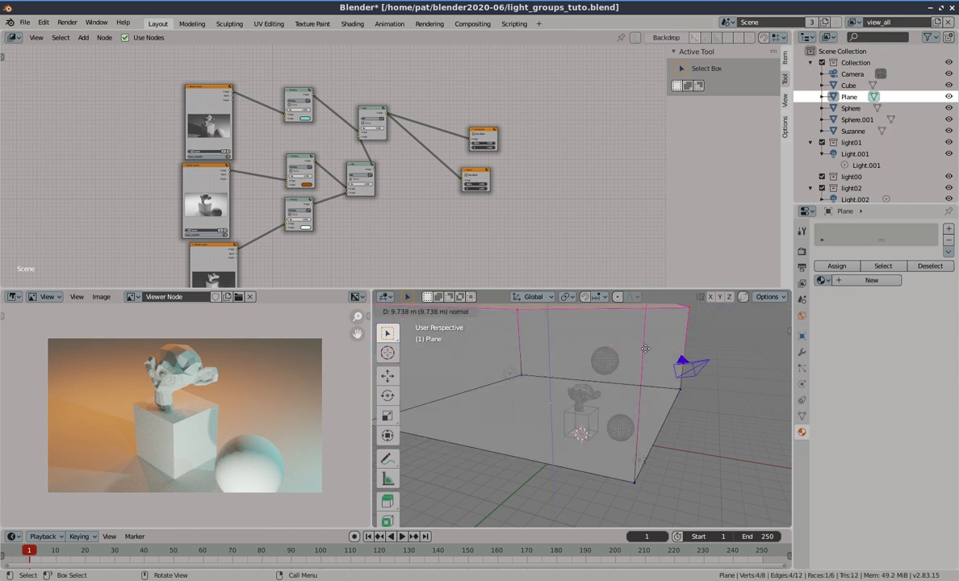
click(646, 350)
scroll(601, 404, down, 5)
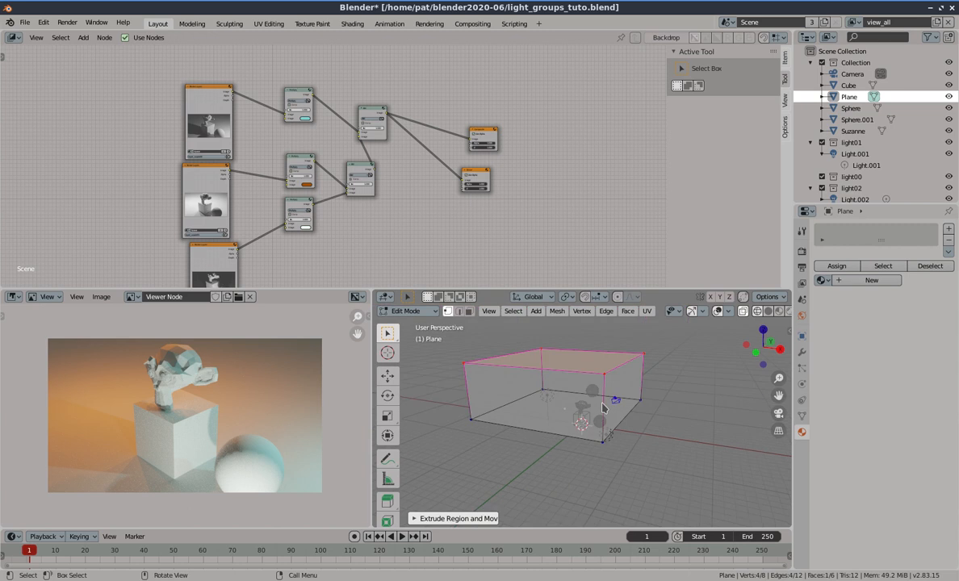
middle_drag(599, 422, 607, 453)
key(KP_7)
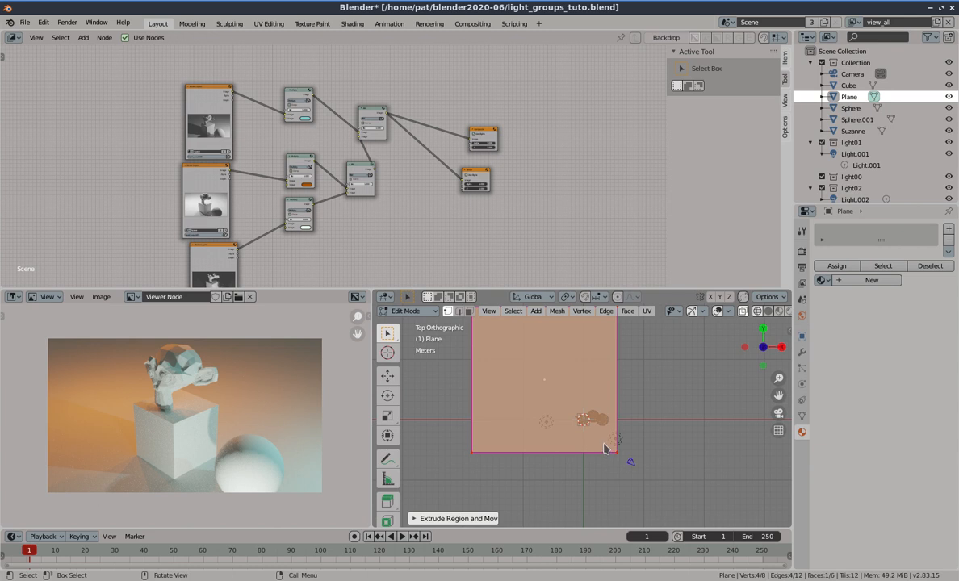
key(Tab)
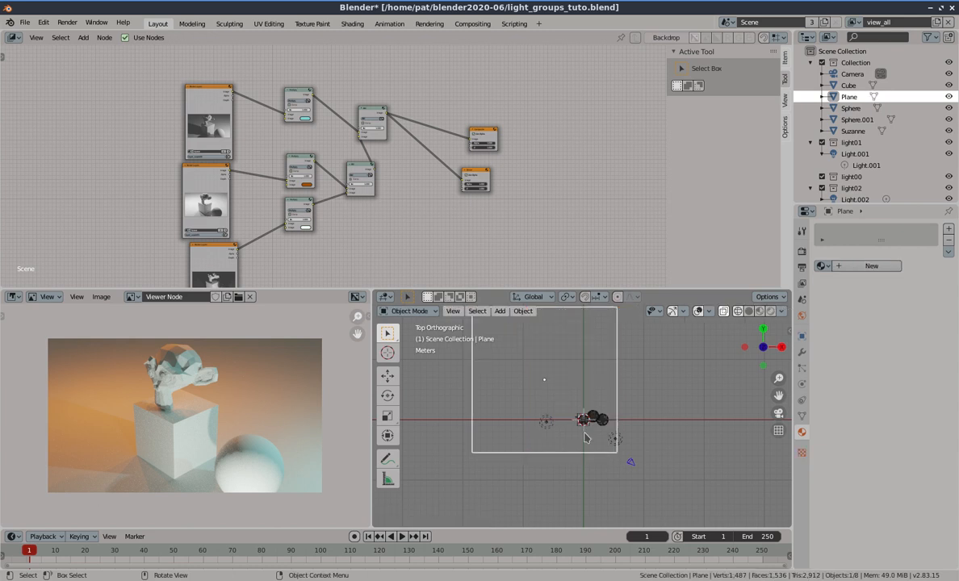
Move the extruded room horizontally in top view so it encloses the objects, lights and camera
click(586, 437)
key(g)
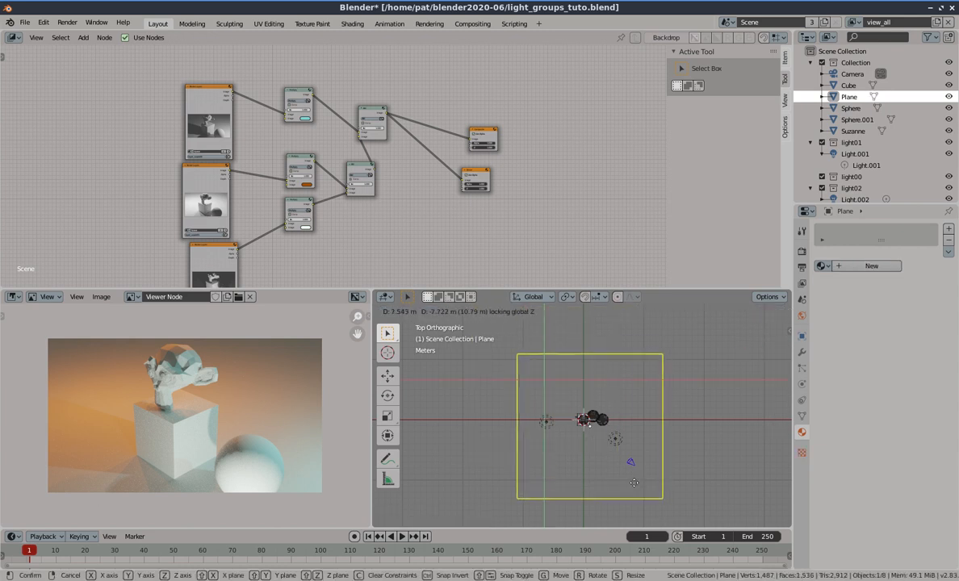
click(631, 481)
Check the room through the camera in rendered shading
mouse_move(638, 517)
middle_down()
mouse_move(622, 396)
mouse_move(568, 397)
middle_up()
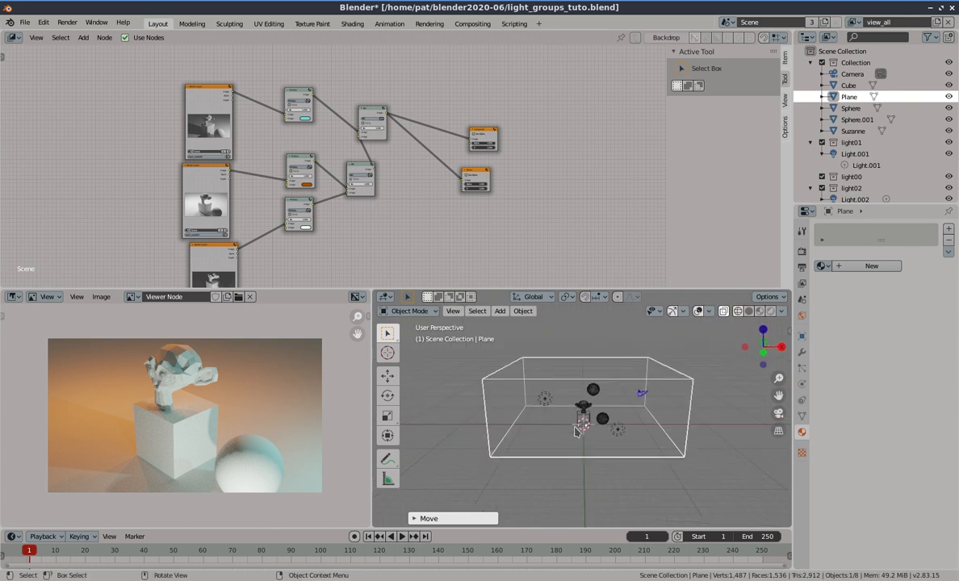
key(KP_0)
click(768, 312)
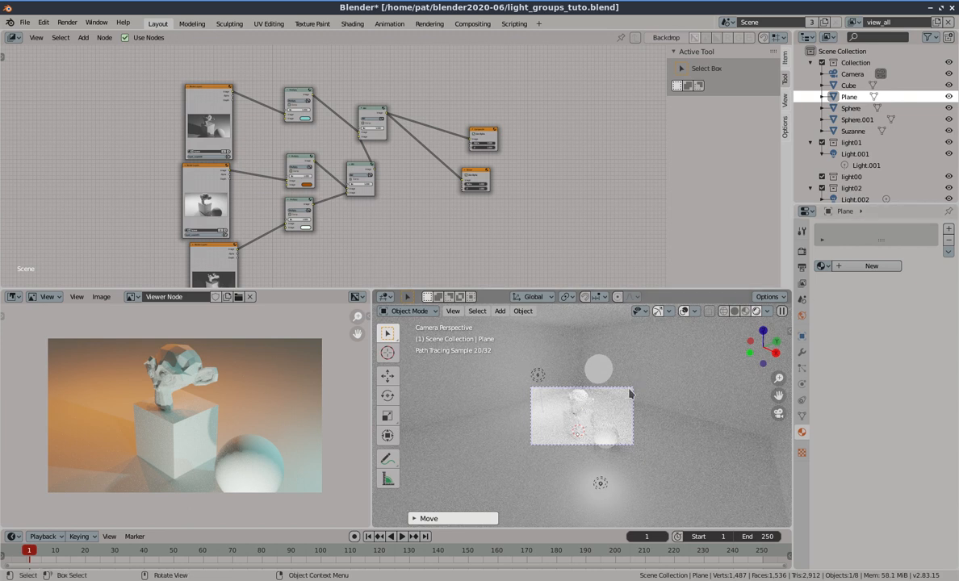
Return the viewport to solid shading and set the camera's focal length to 25 mm
click(631, 391)
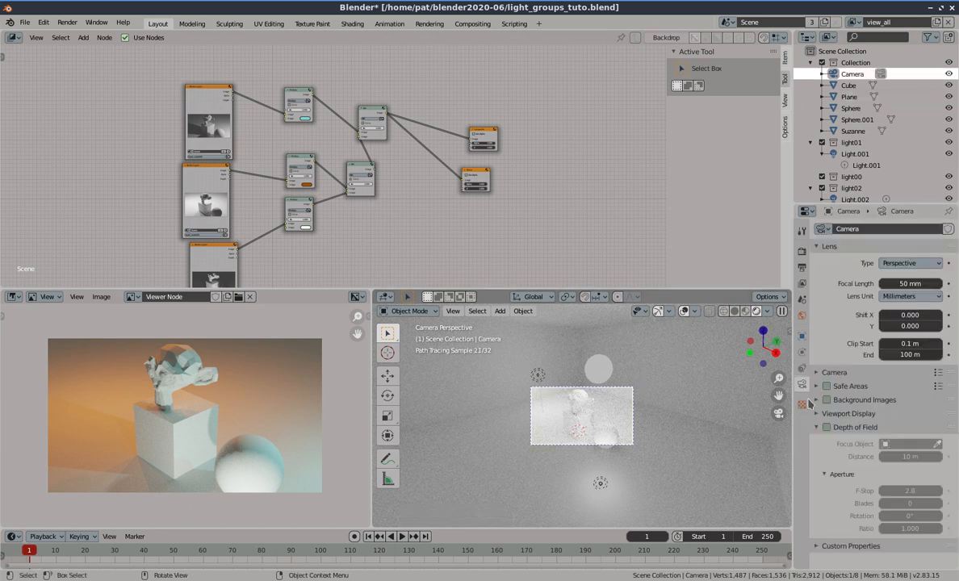
click(734, 312)
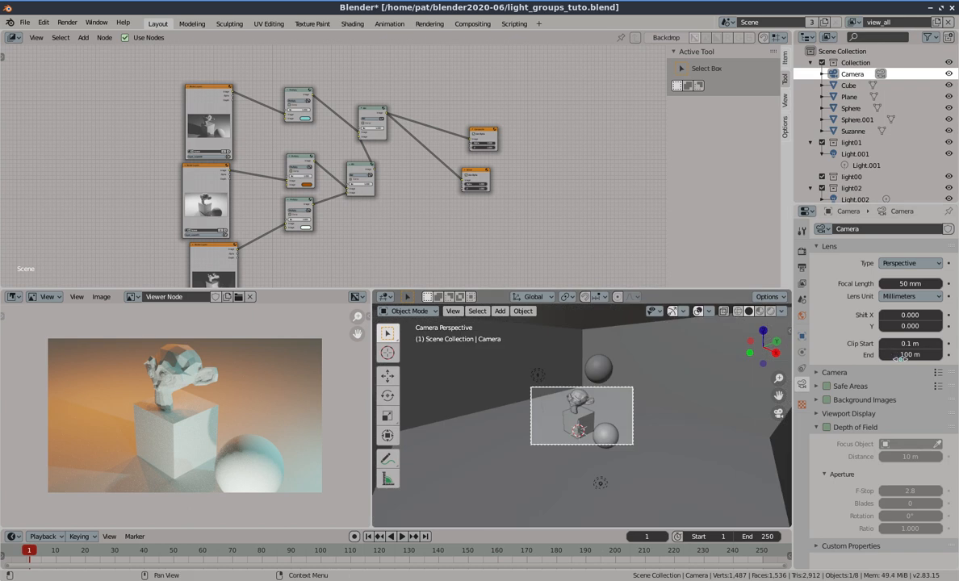
click(902, 283)
text(25)
key(Return)
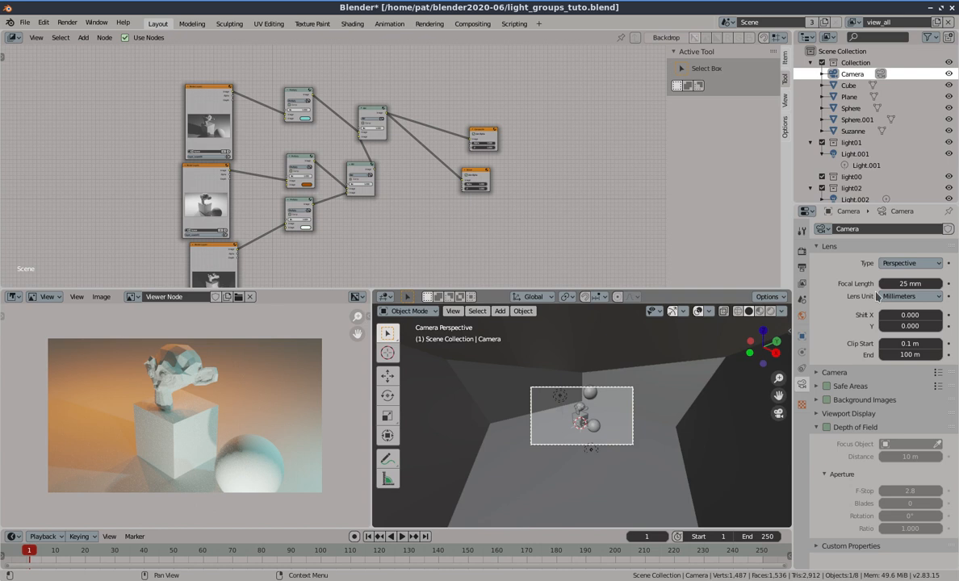
Switch the camera view to wireframe shading
scroll(589, 392, up, 5)
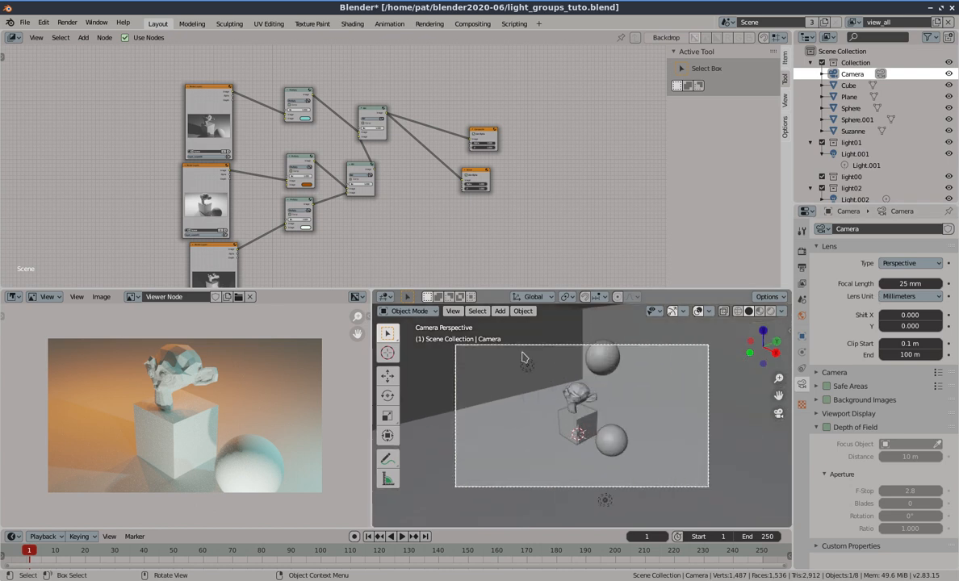
scroll(527, 396, down, 3)
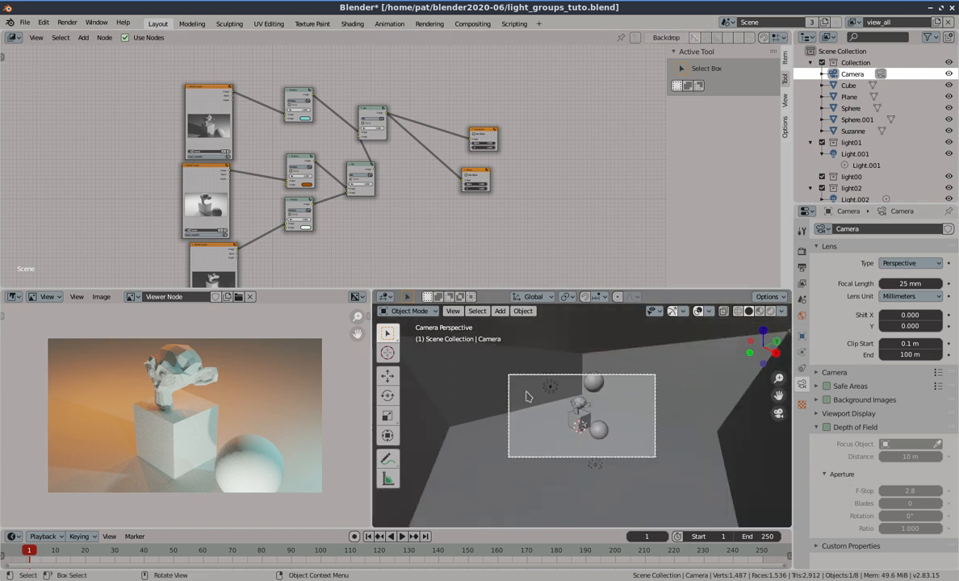
scroll(528, 394, down, 1)
click(739, 313)
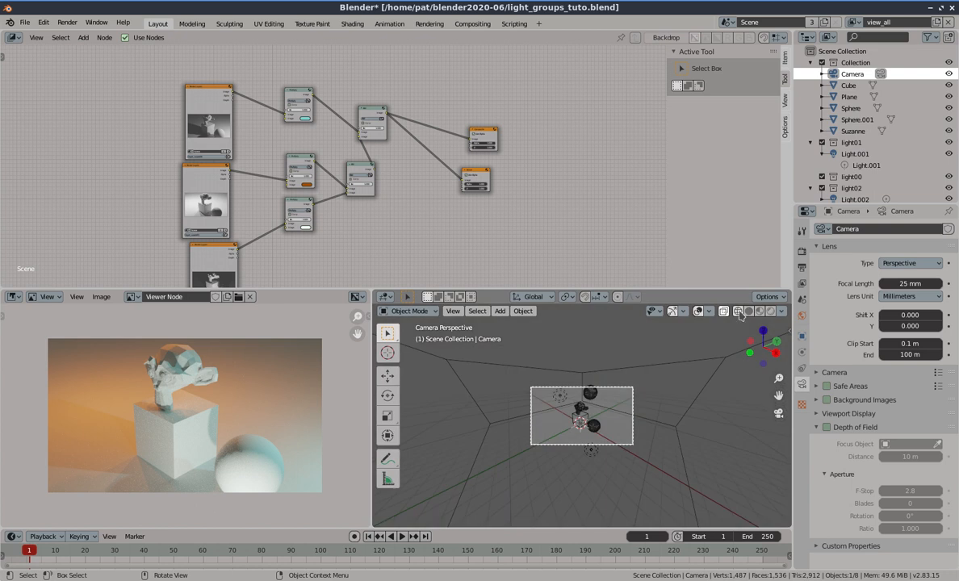
Move the camera horizontally within the room, farther from the objects, keeping its height unchanged
mouse_move(617, 393)
middle_down()
mouse_move(615, 426)
mouse_move(617, 413)
middle_up()
scroll(615, 427, down, 9)
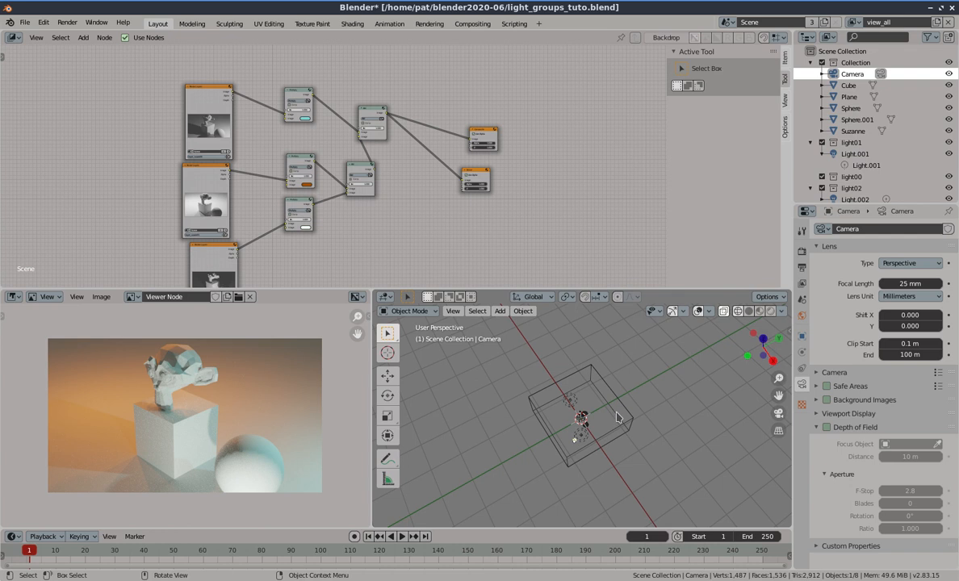
key(g)
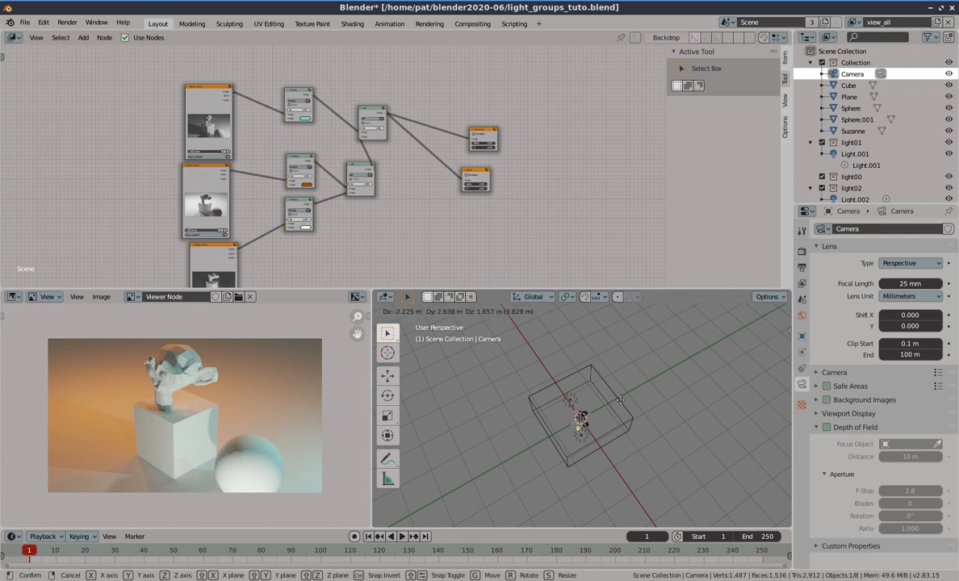
right_click(619, 411)
key(g)
key(shift+z)
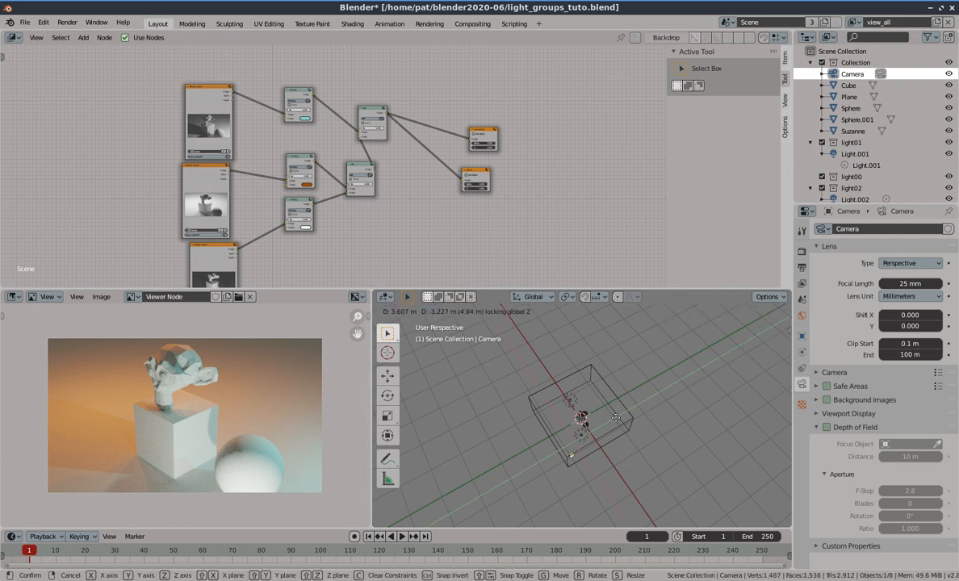
click(570, 383)
middle_drag(570, 383, 602, 412)
key(ctrl)
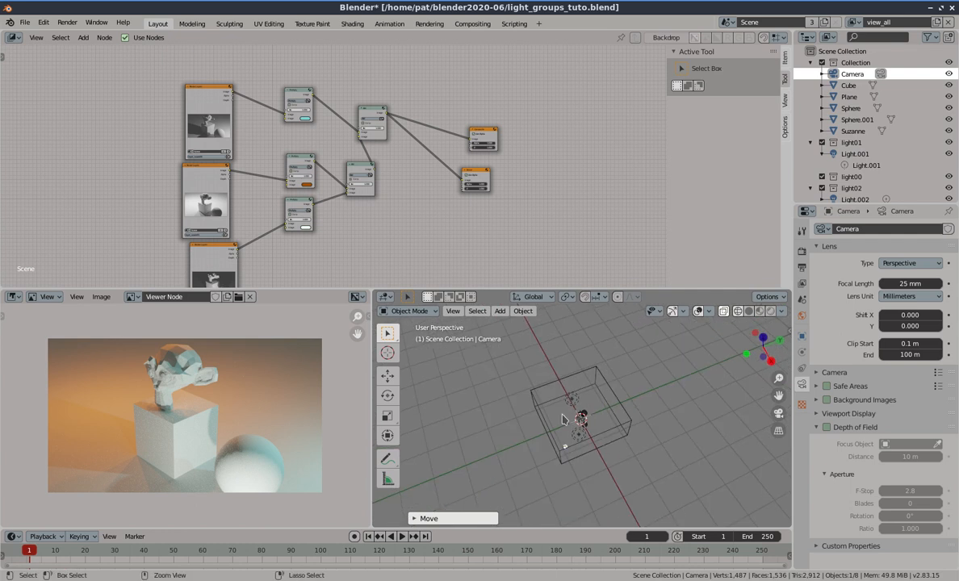
Add a centred loop cut to the room mesh, splitting its floor, ceiling and two opposite walls in half
click(557, 394)
key(Tab)
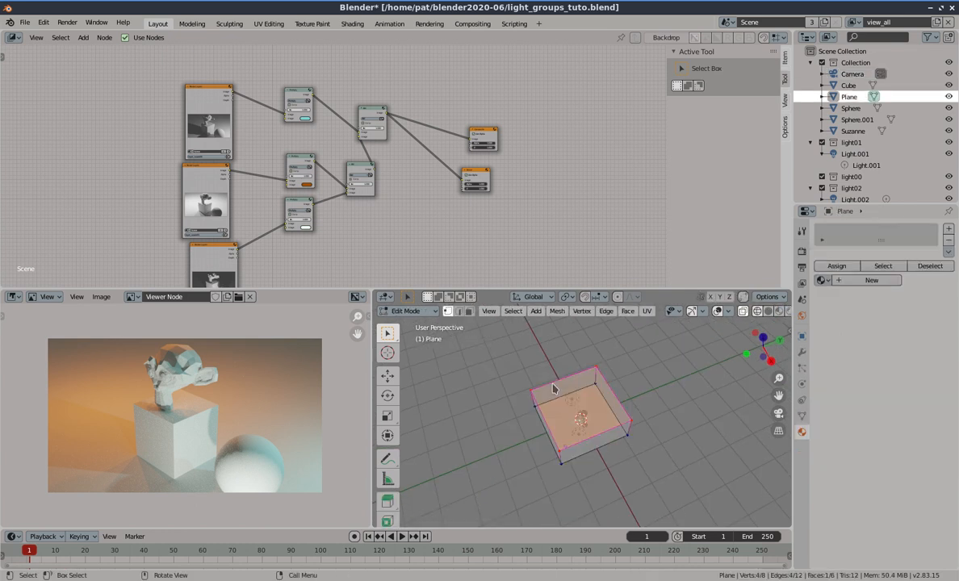
key(ctrl+r)
click(576, 420)
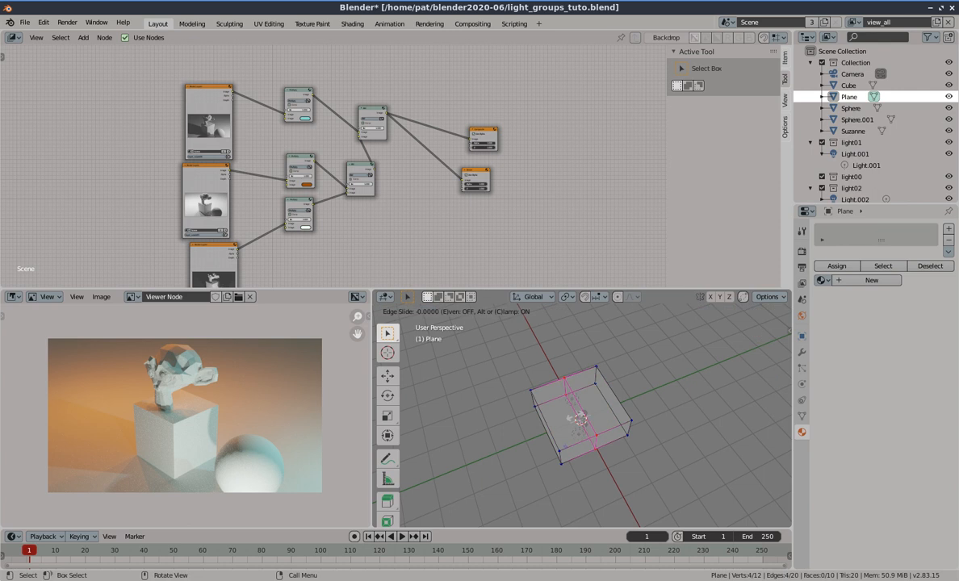
click(582, 415)
Extrude one half of the divided side wall outward to form an L-shaped extension of the room
middle_drag(587, 413, 567, 399)
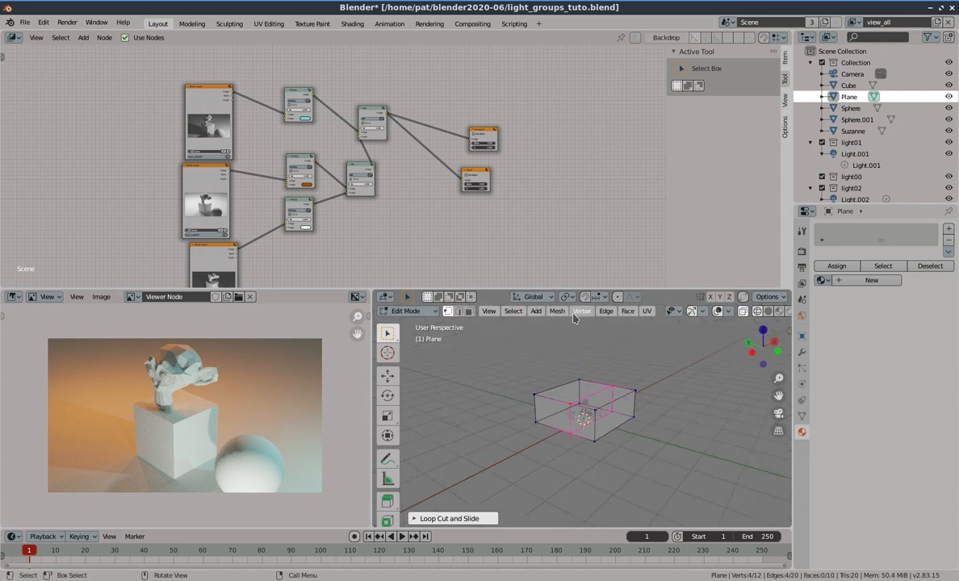
click(460, 312)
click(470, 313)
click(552, 414)
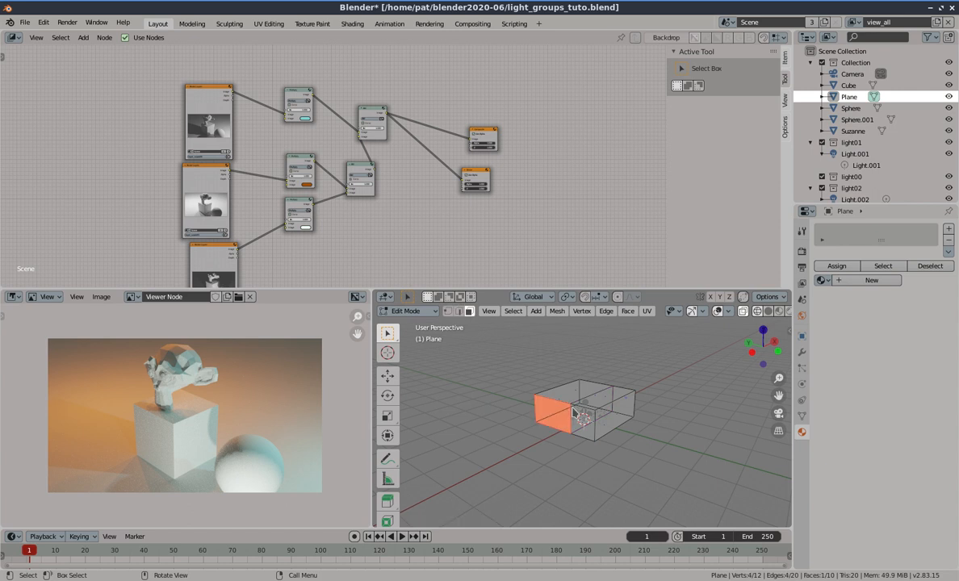
key(e)
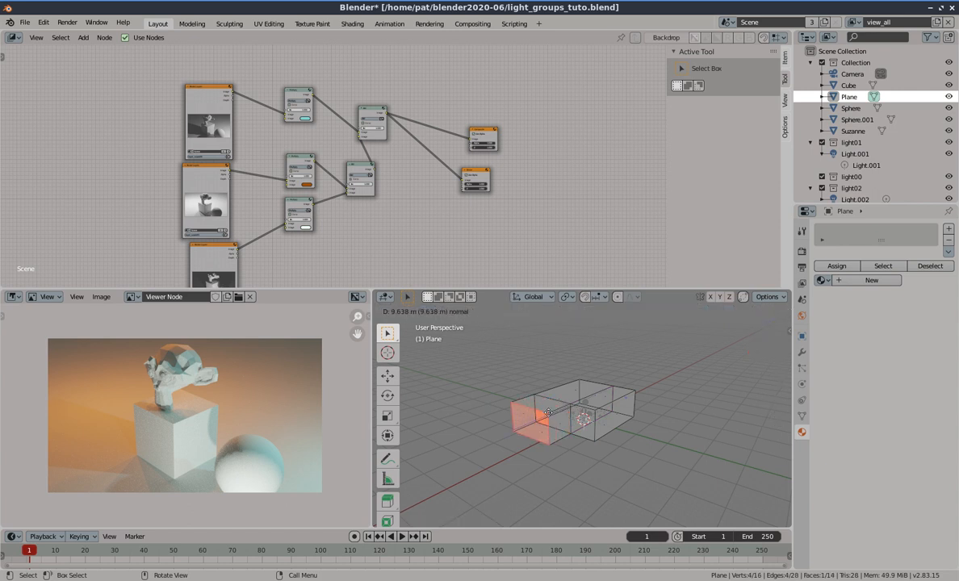
click(556, 427)
scroll(556, 427, up, 3)
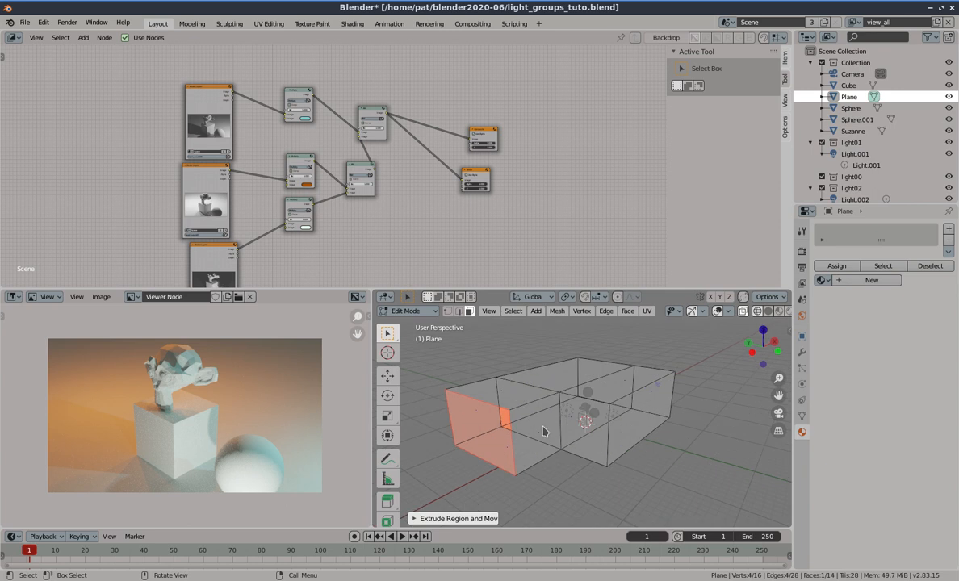
Inset the end face of the room's extension to leave a thin border around it
key(i)
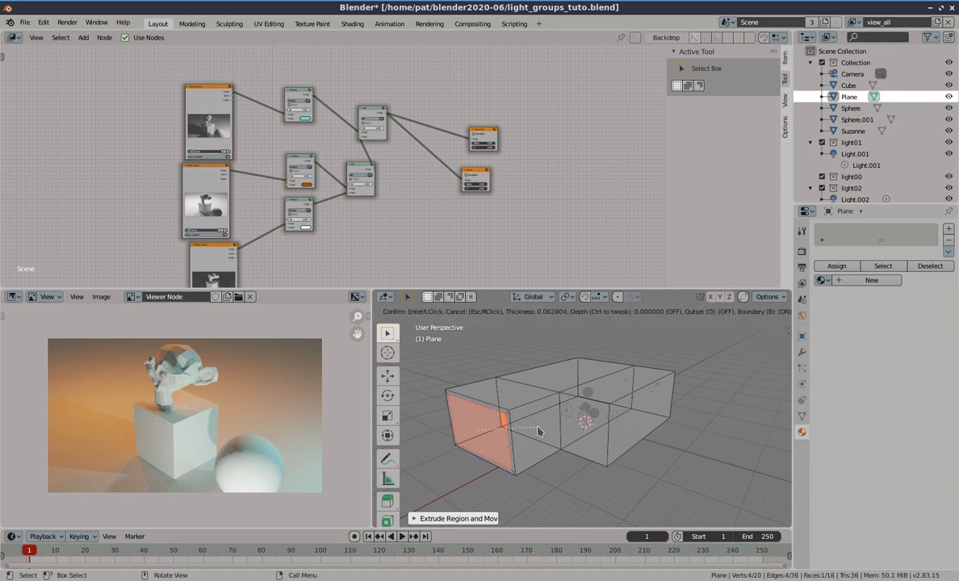
click(539, 431)
key(x)
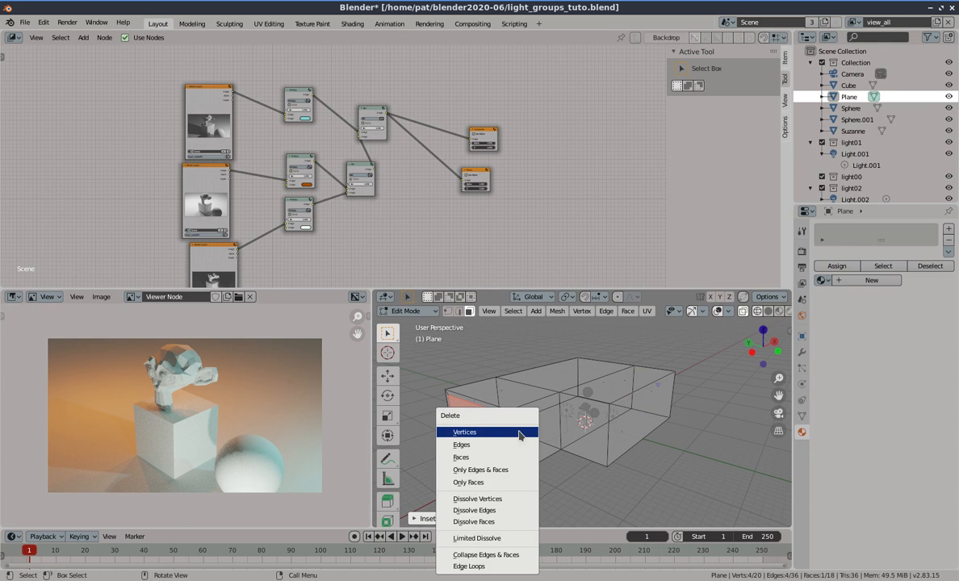
key(Escape)
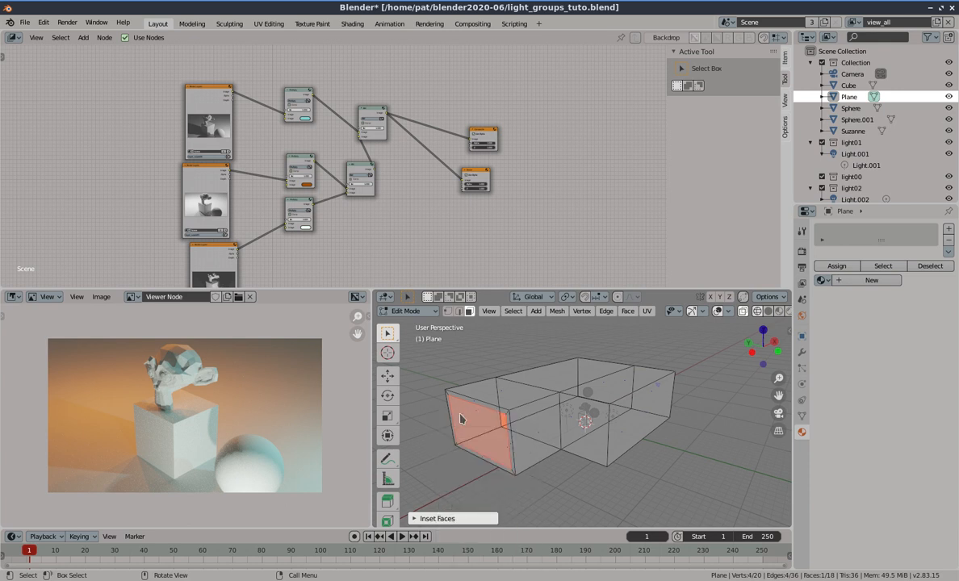
middle_drag(479, 420, 510, 407)
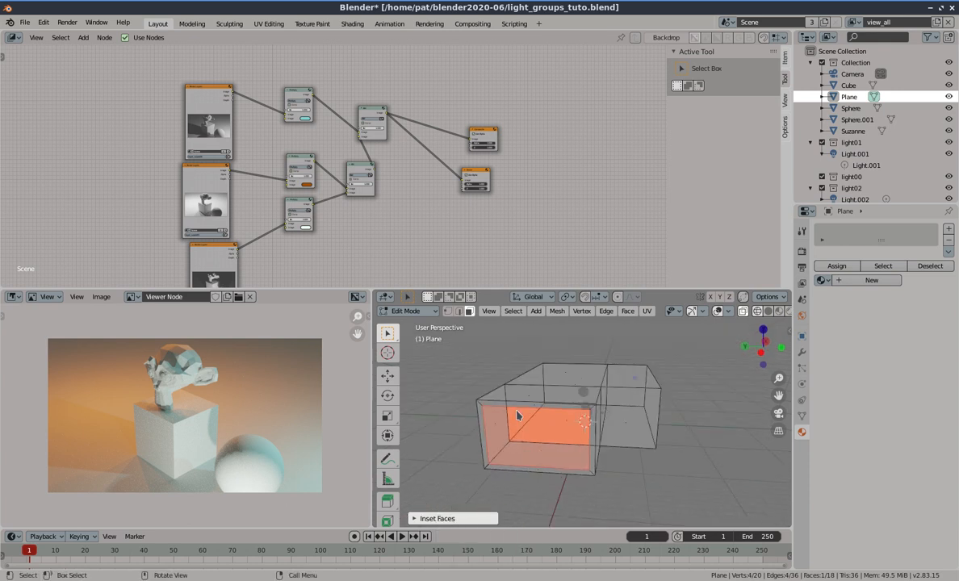
Create a new collection in the scene, name it stock and exclude it from the view layer
right_click(851, 53)
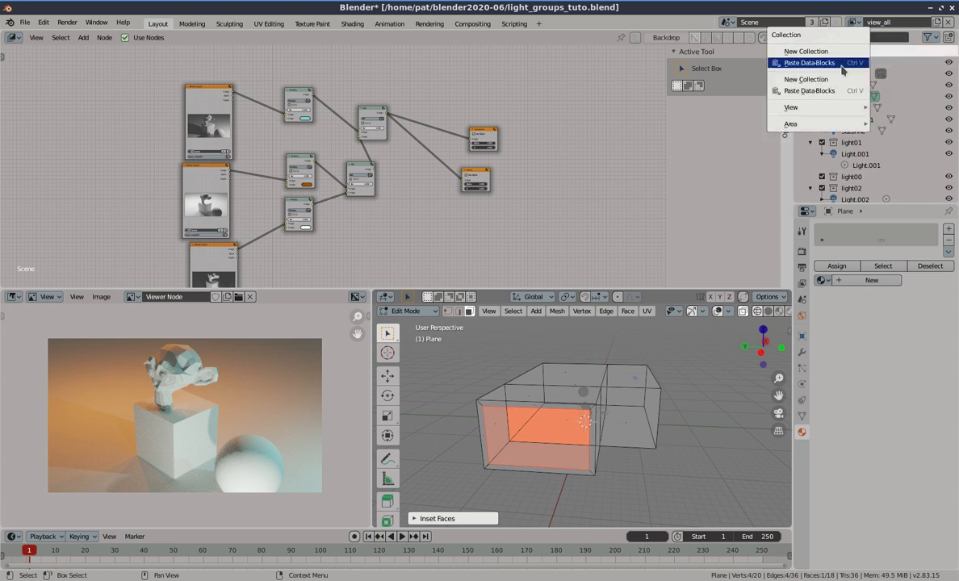
click(841, 53)
scroll(861, 192, down, 1)
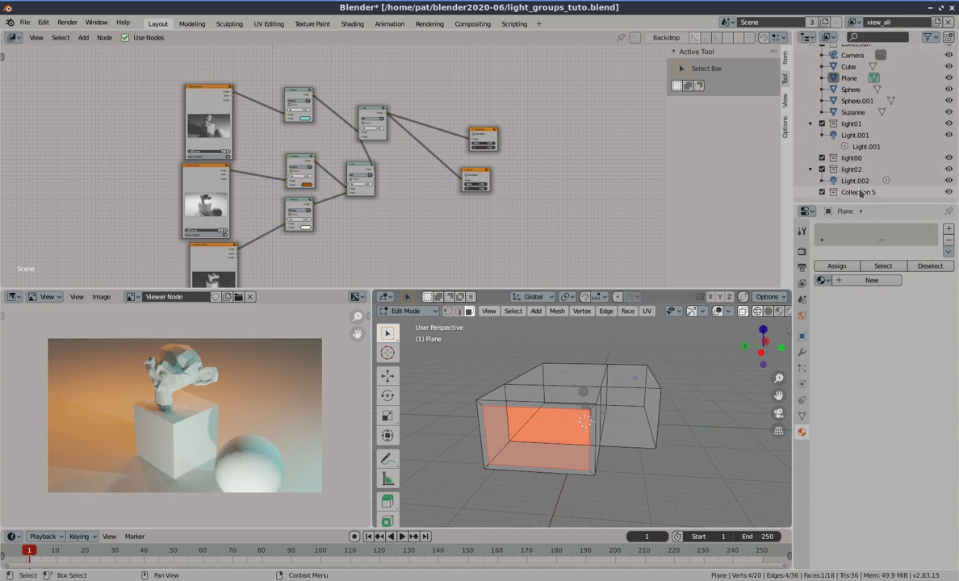
double_click(850, 193)
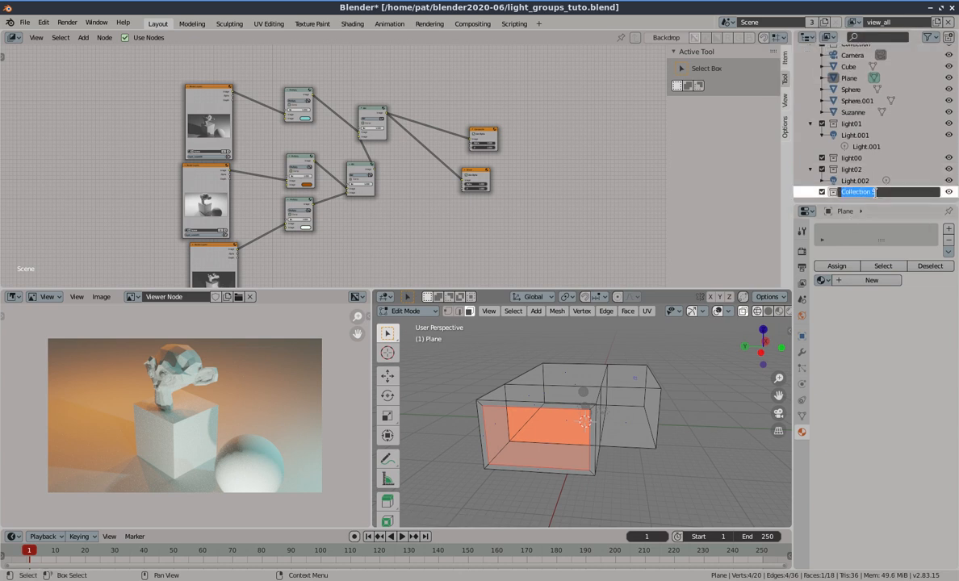
text(l)
key(Return)
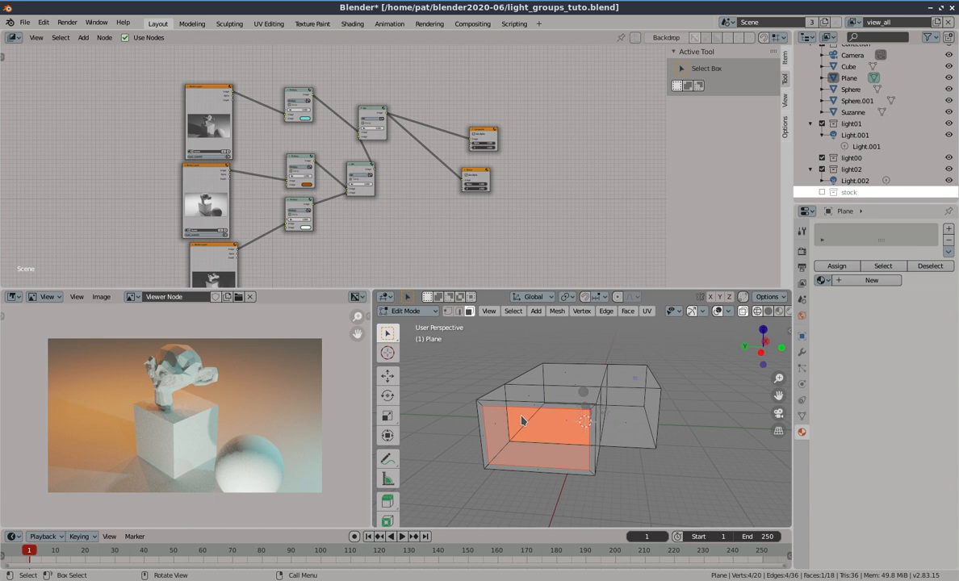
Separate the inset end face from the room mesh into its own object and select it in Object Mode
key(p)
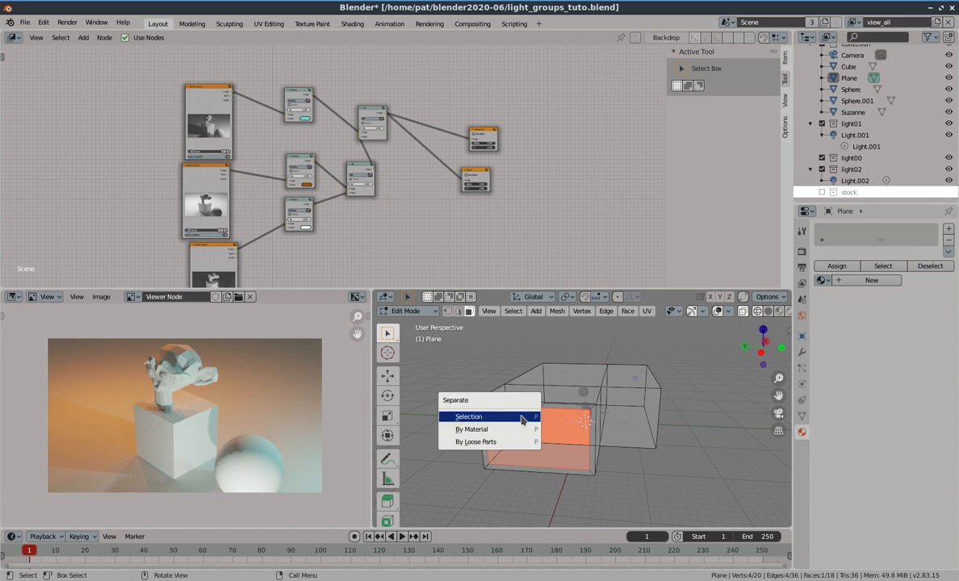
click(522, 416)
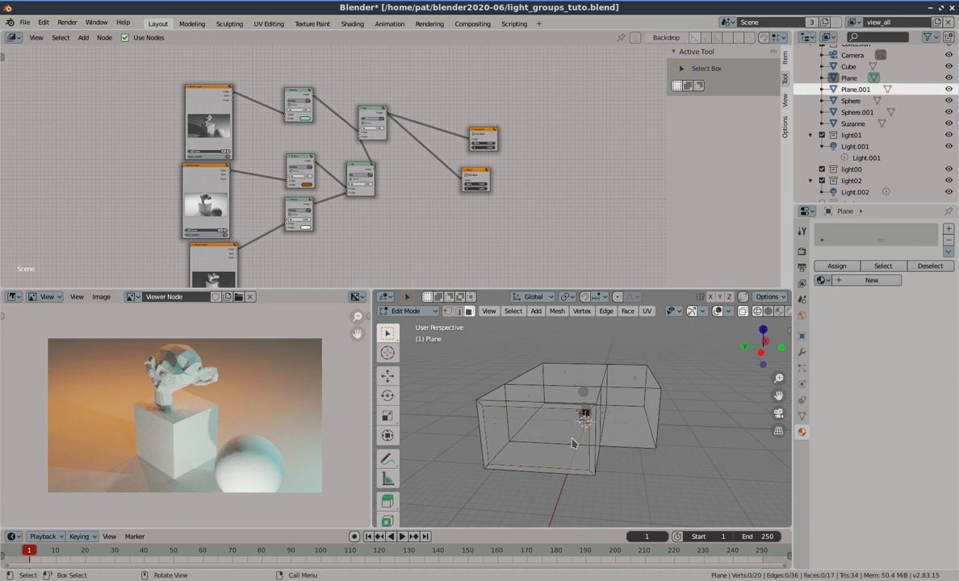
key(Tab)
click(543, 412)
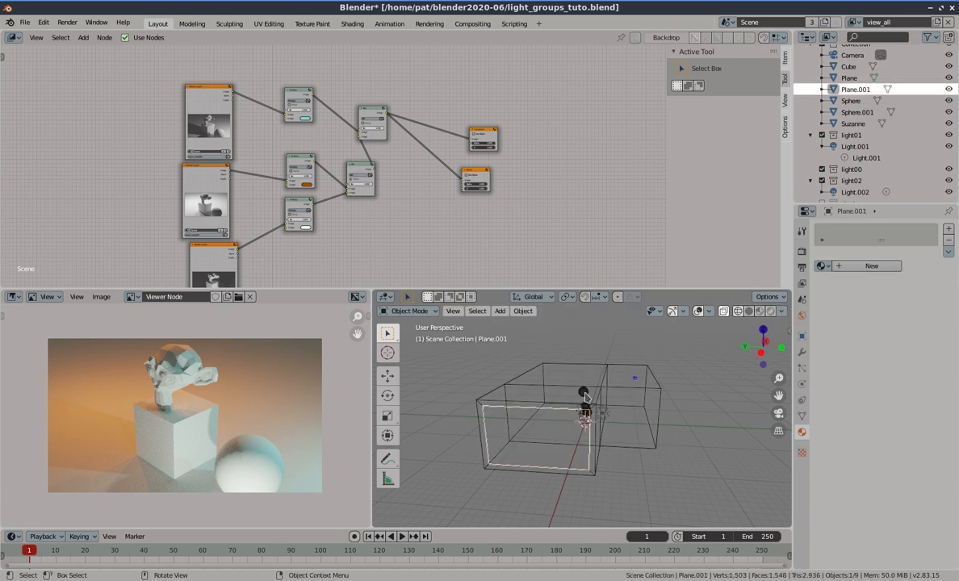
click(587, 389)
click(546, 416)
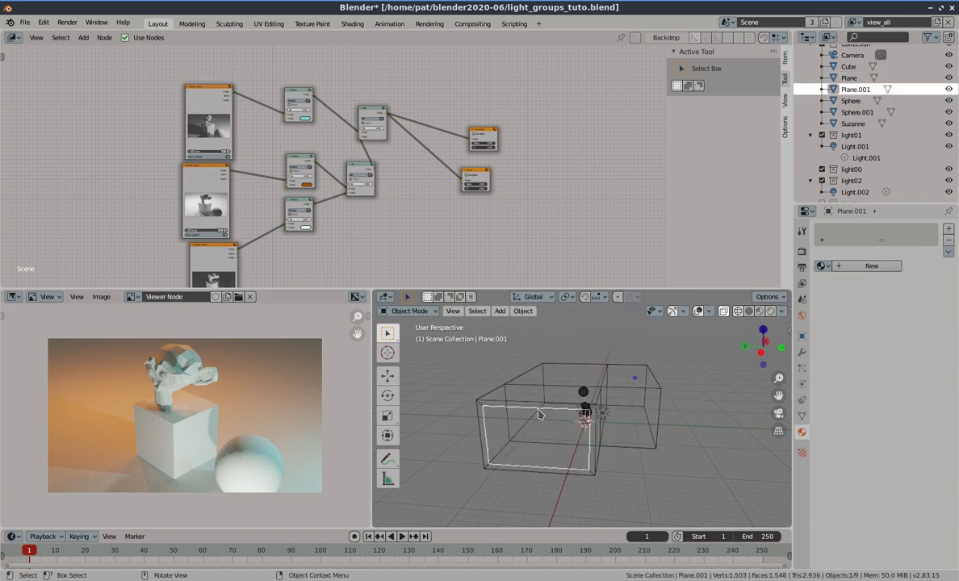
Rename the separated wall panel as mur2 and the room object as mur
double_click(858, 90)
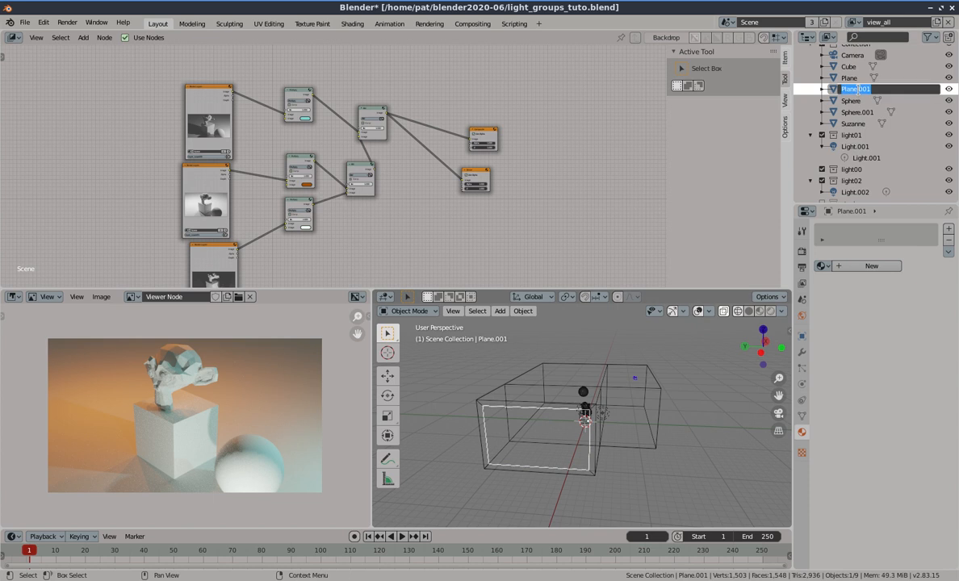
text(mur2)
key(Return)
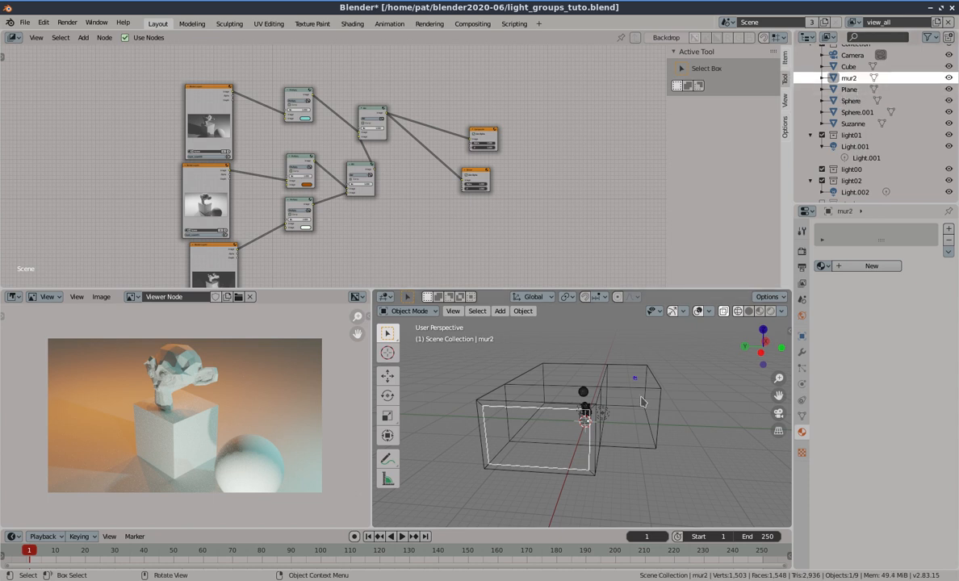
click(855, 90)
double_click(855, 89)
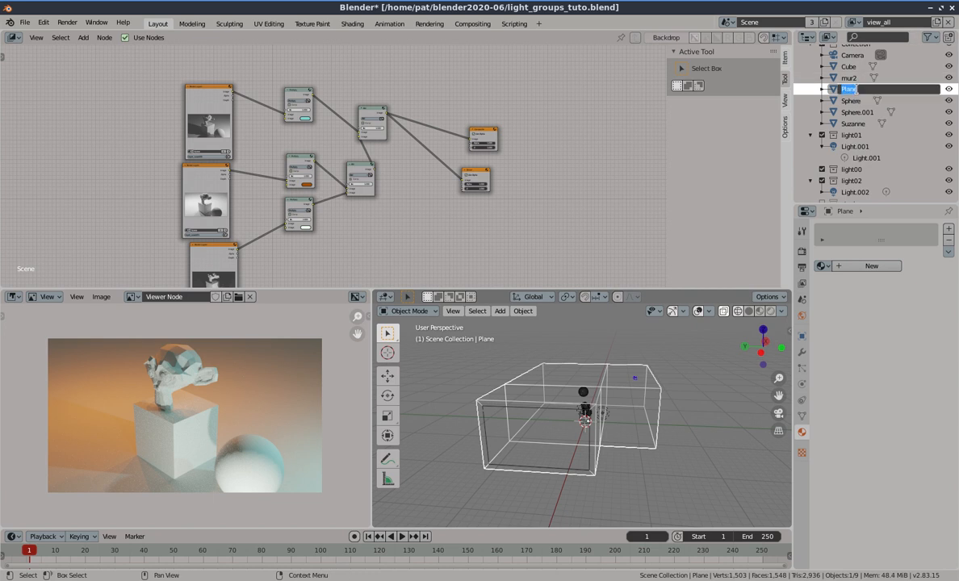
text(mur)
key(Return)
Enlarge the outliner and move mur2 out of Collection into the excluded stock collection
click(856, 90)
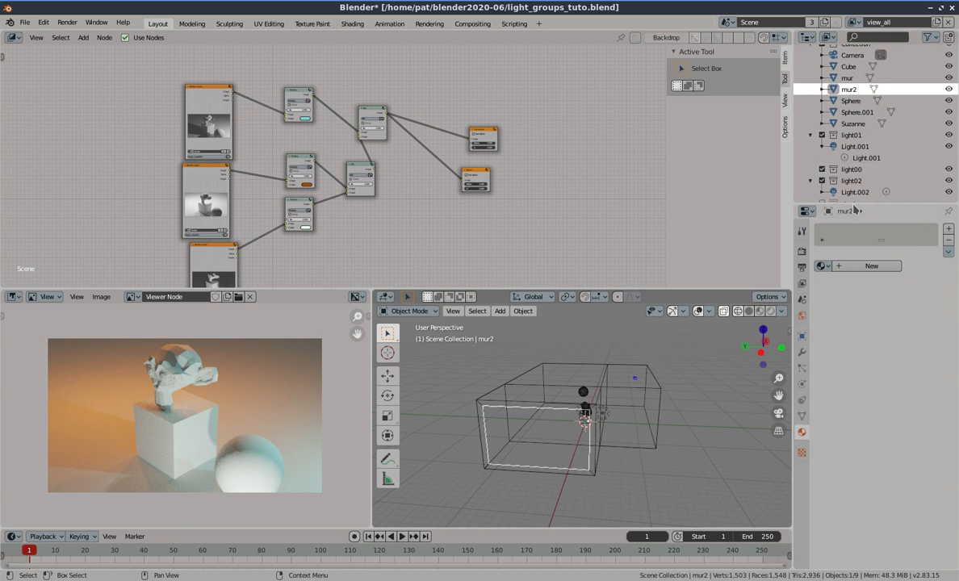
drag(855, 202, 856, 253)
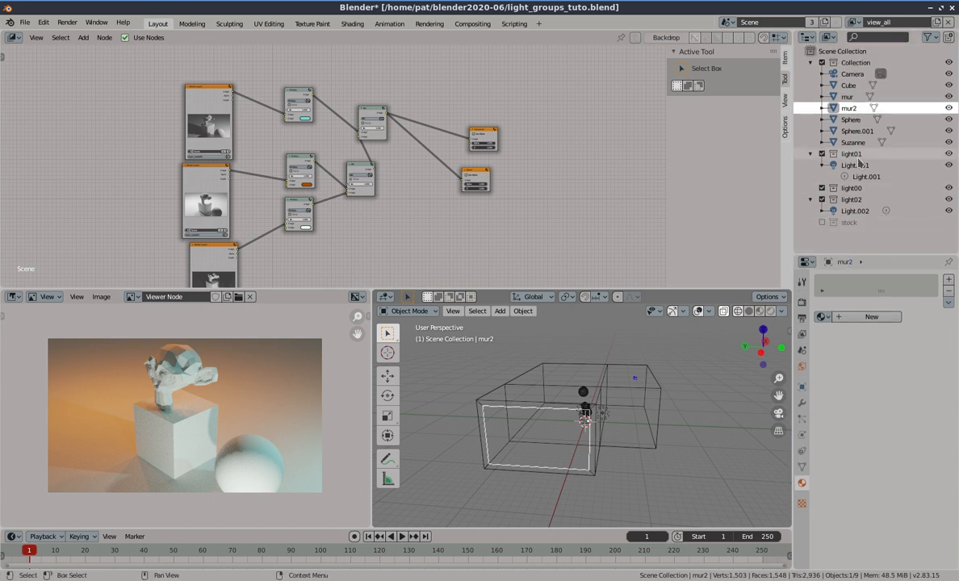
drag(851, 110, 820, 234)
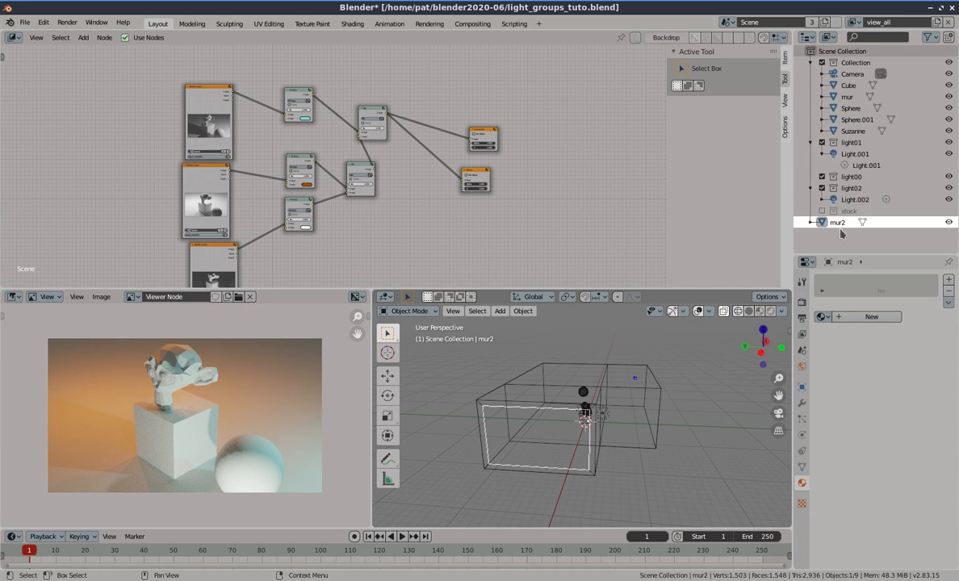
key(x)
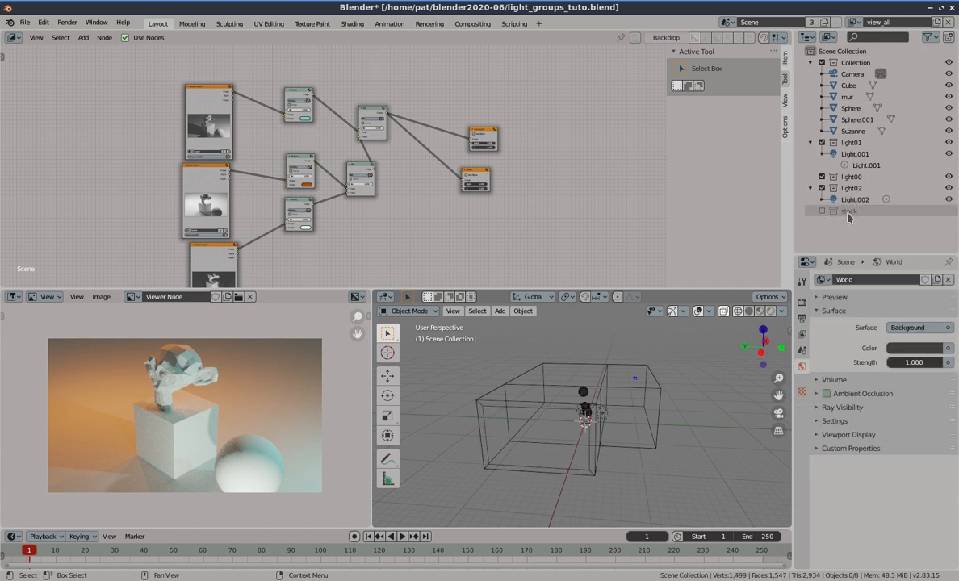
Switch the viewport to solid shading and inspect the room's open end from outside and through the camera
scroll(487, 503, down, 4)
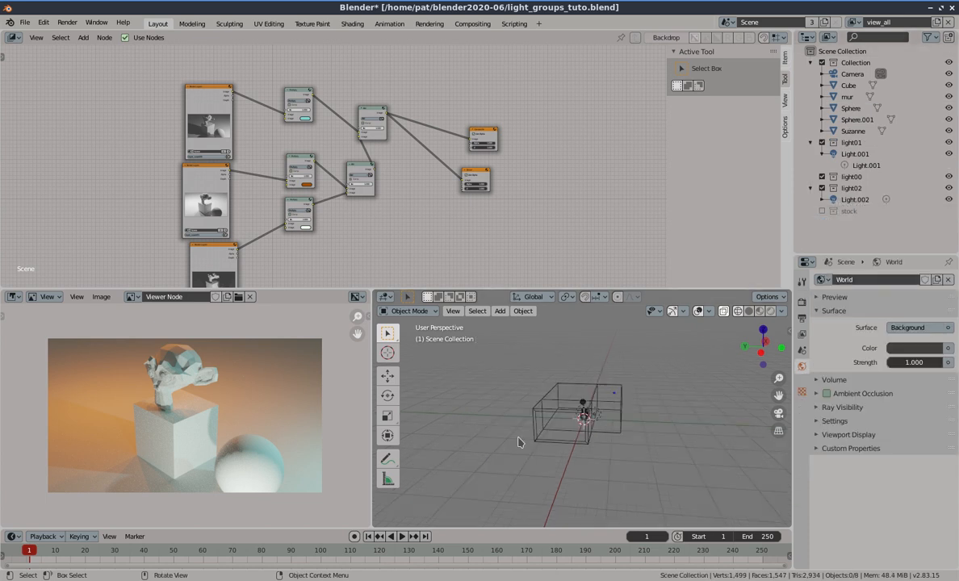
click(750, 312)
middle_drag(632, 400, 497, 400)
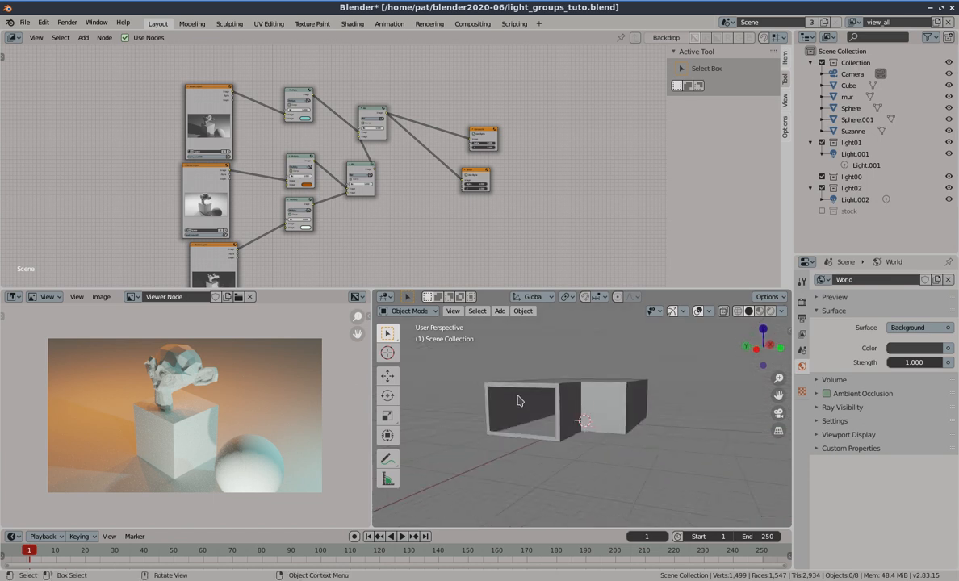
middle_drag(593, 419, 631, 428)
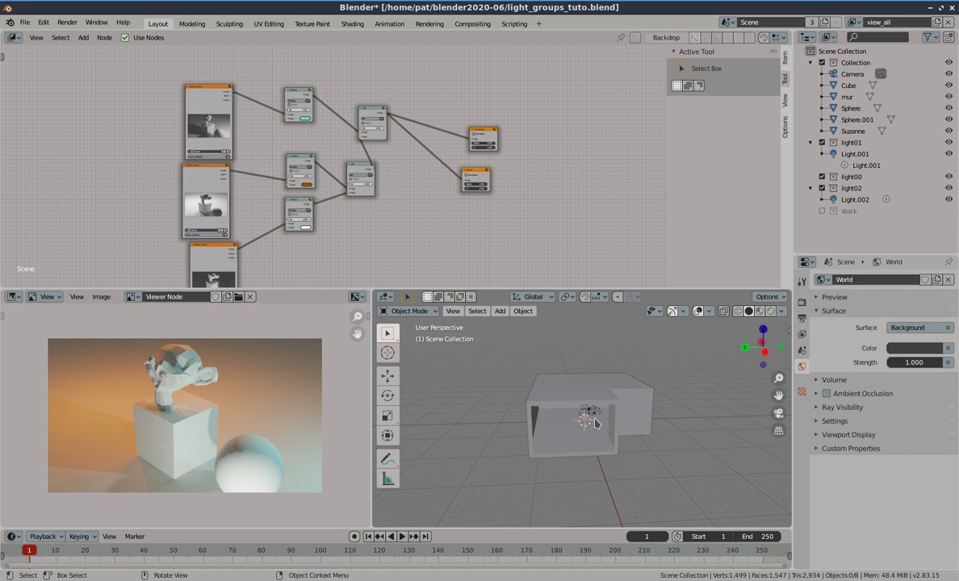
key(KP_0)
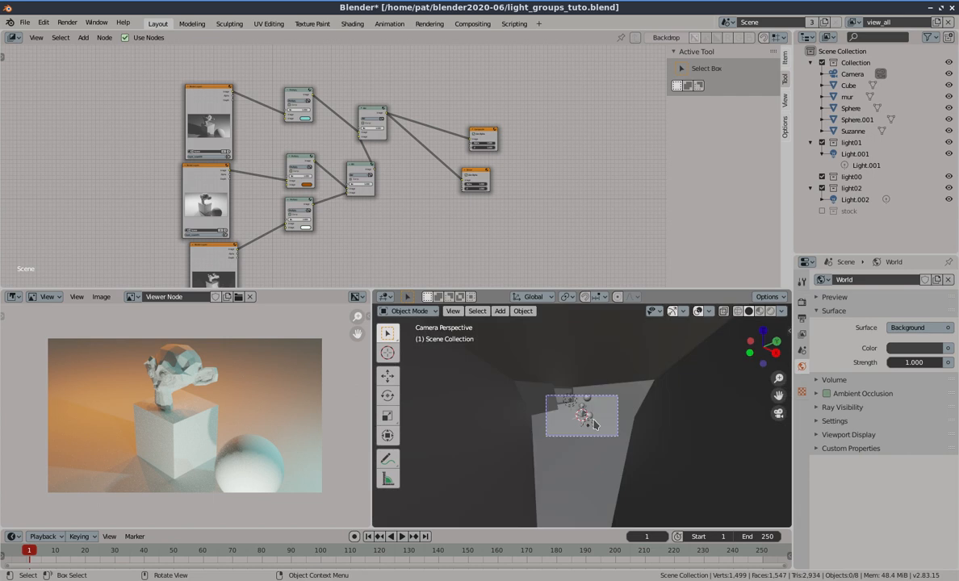
scroll(594, 424, up, 5)
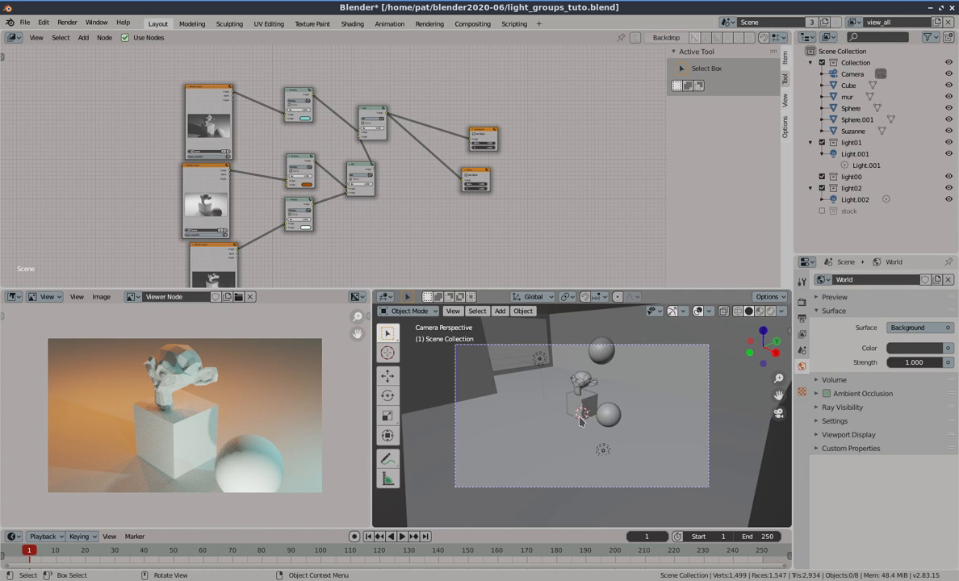
Add a sphere-shaped empty at the 3D cursor and scale it up to about 2
key(shift+a)
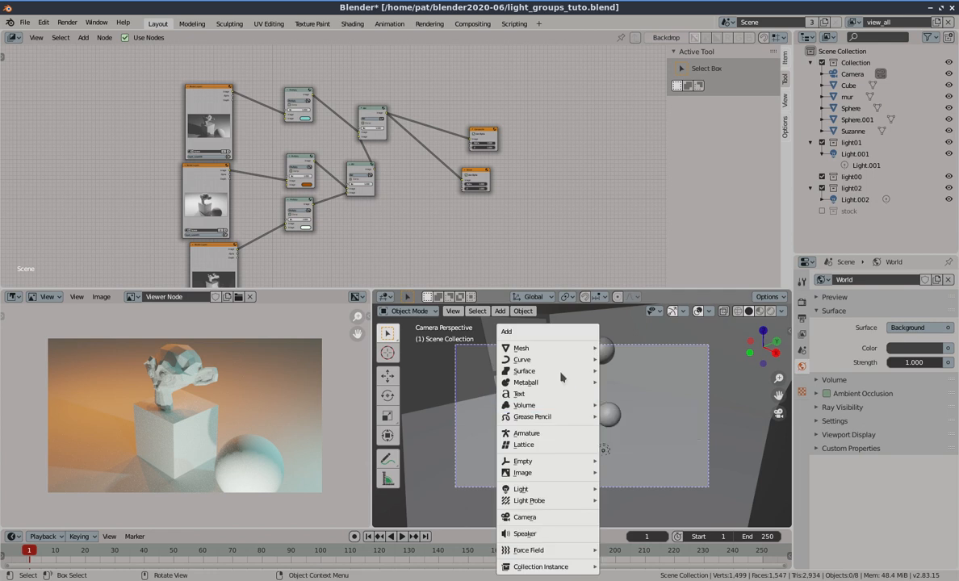
mouse_move(557, 471)
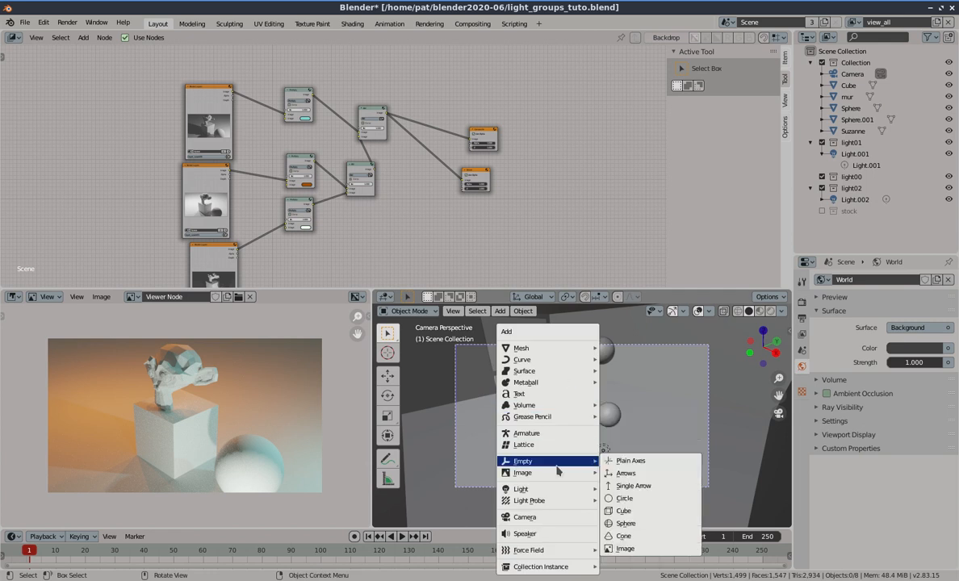
click(642, 524)
scroll(594, 432, up, 4)
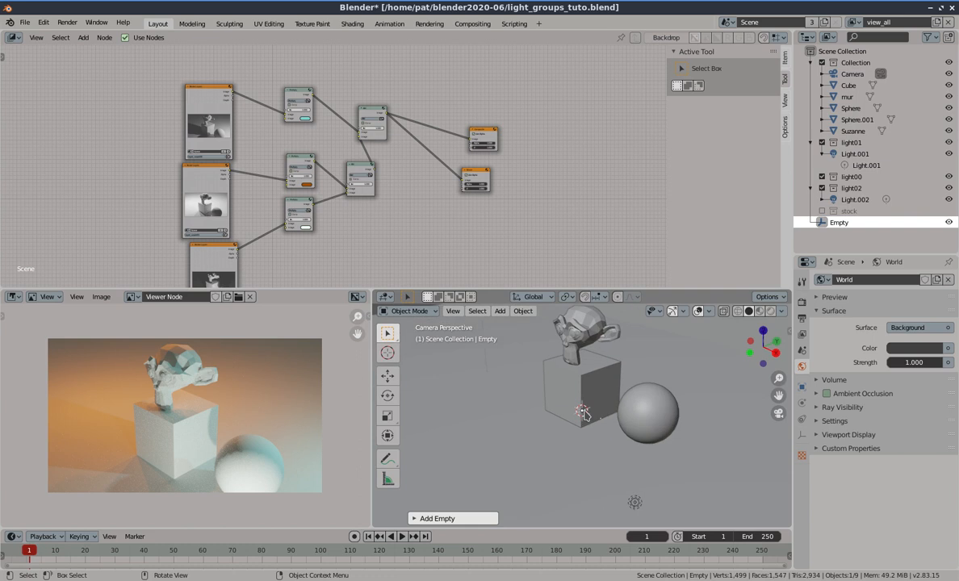
key(s)
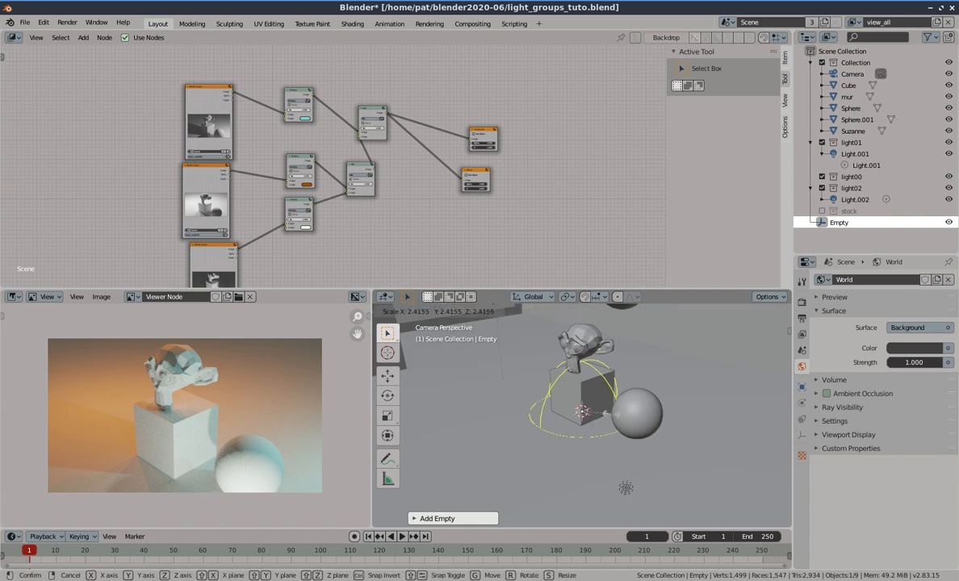
click(607, 417)
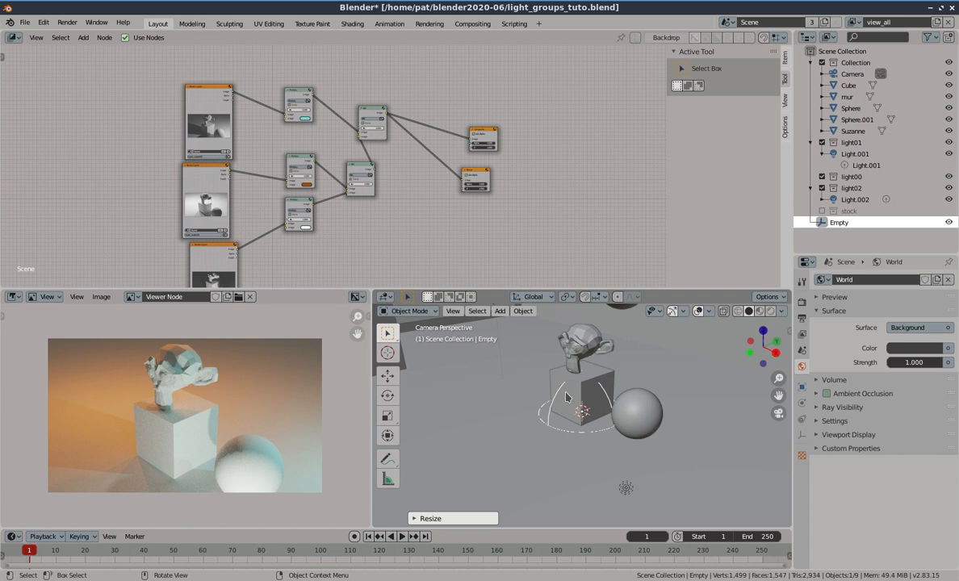
Raise the empty vertically until it surrounds Suzanne's head, at about Z 3.37 m
scroll(566, 397, down, 5)
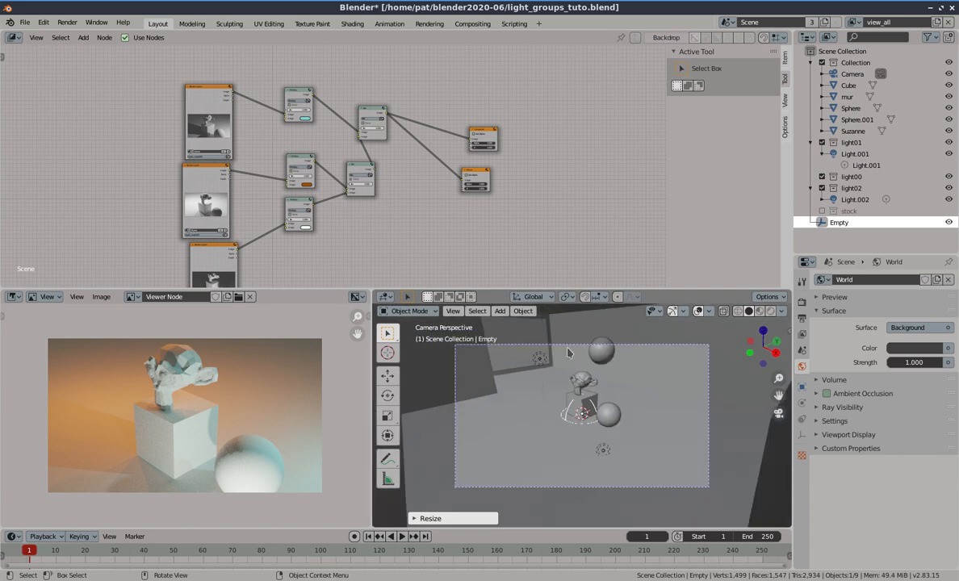
click(572, 408)
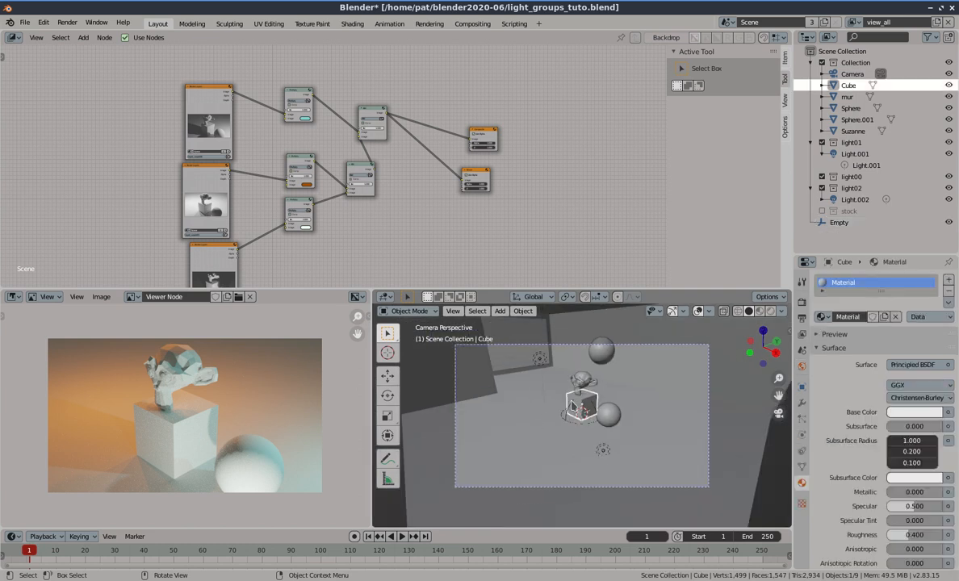
click(569, 410)
click(569, 410)
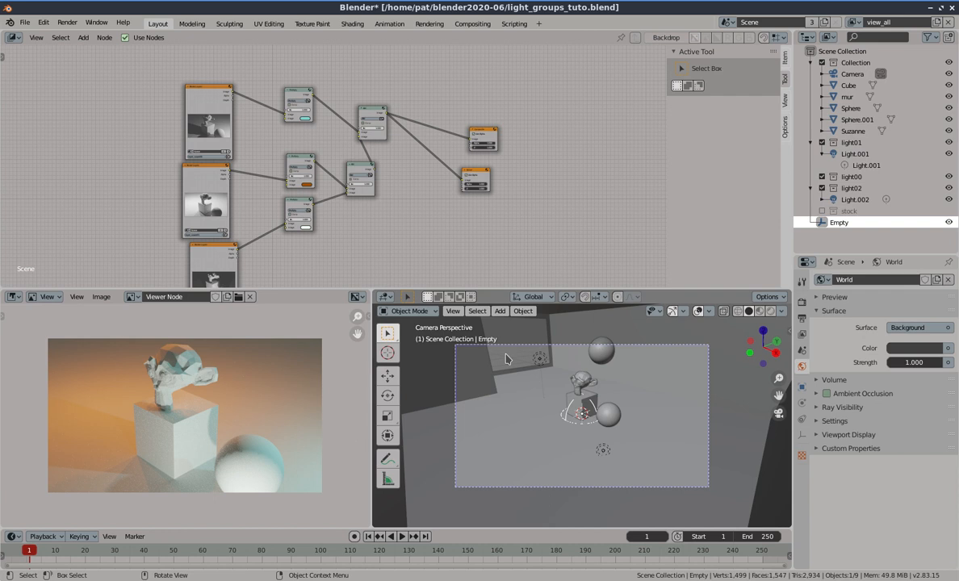
click(572, 409)
click(566, 414)
drag(566, 414, 566, 379)
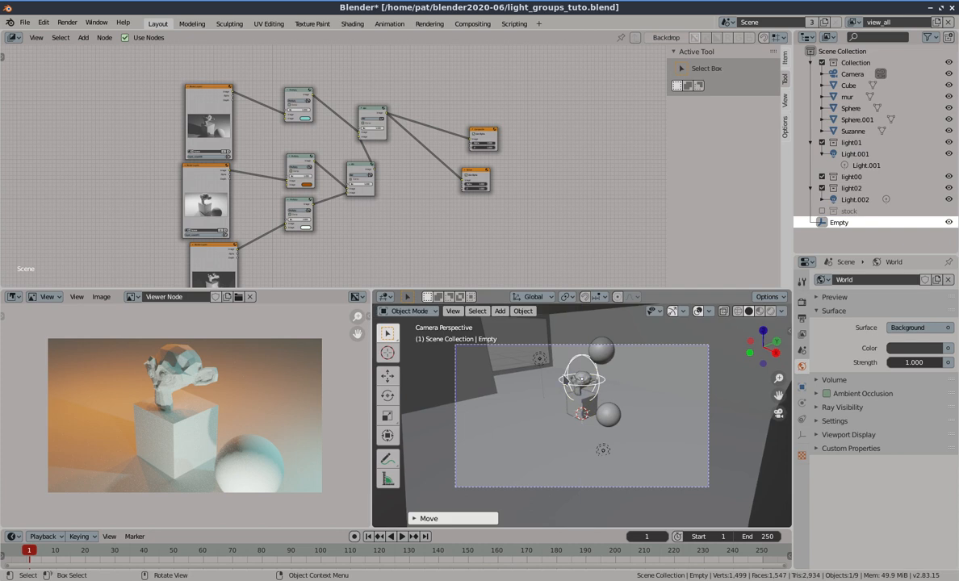
Select the camera and show the scene in wireframe from outside the room
click(556, 346)
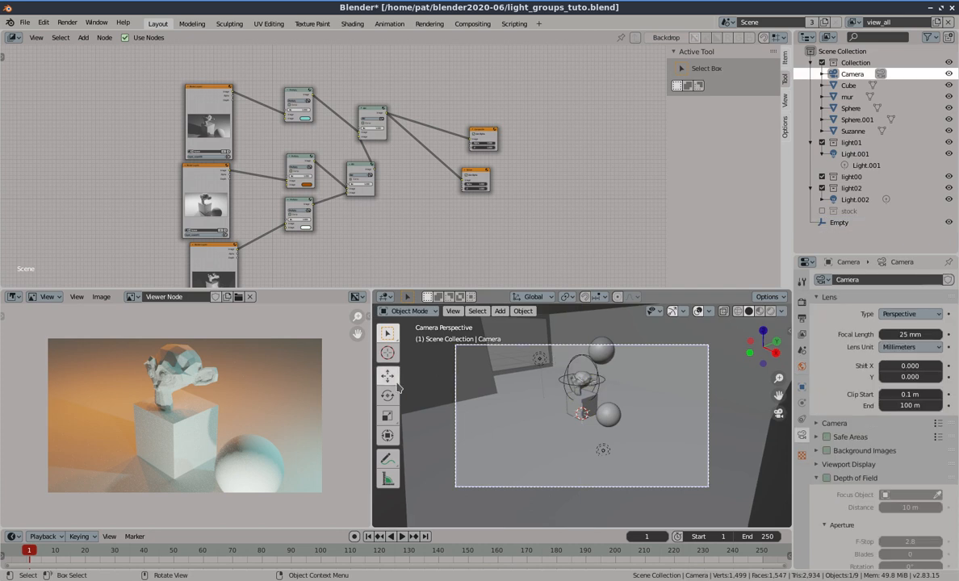
scroll(499, 372, down, 2)
middle_drag(589, 407, 613, 396)
scroll(611, 402, down, 4)
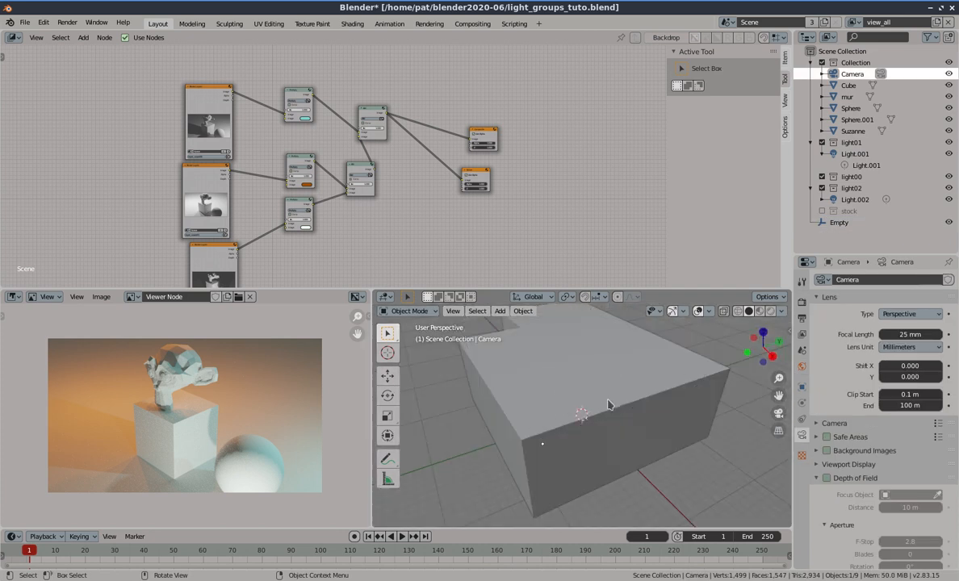
click(723, 311)
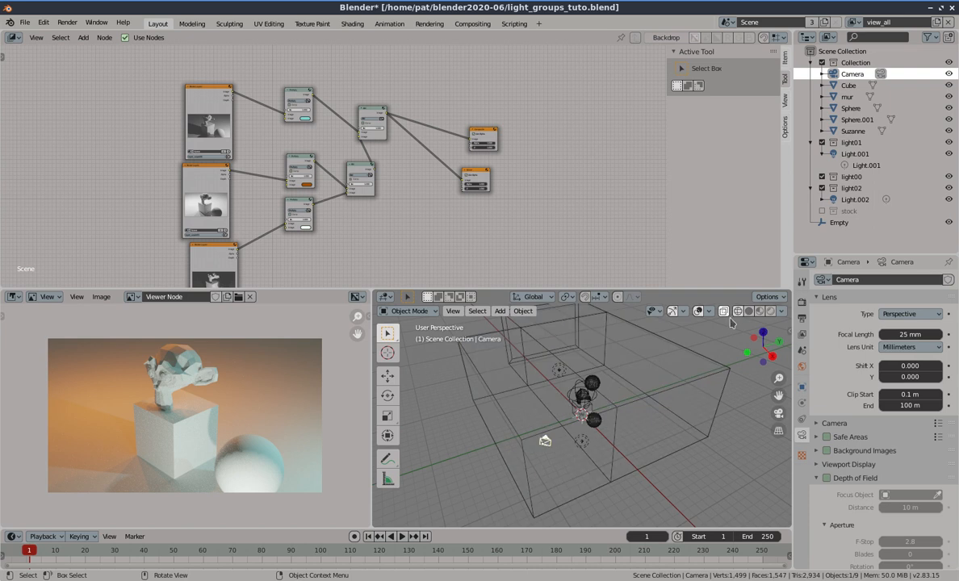
middle_drag(566, 381, 588, 365)
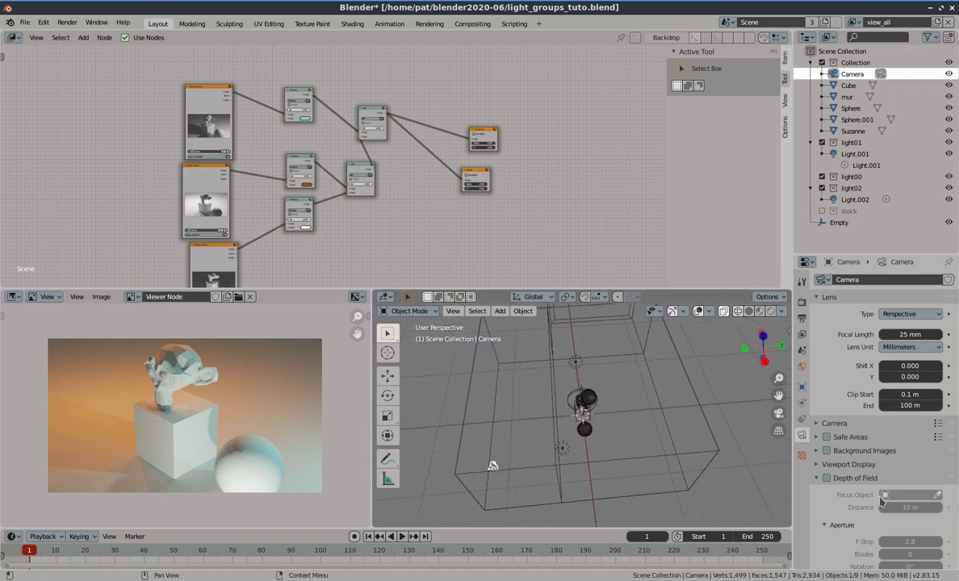
Add a Track To constraint to the camera with the Empty as its target
click(802, 419)
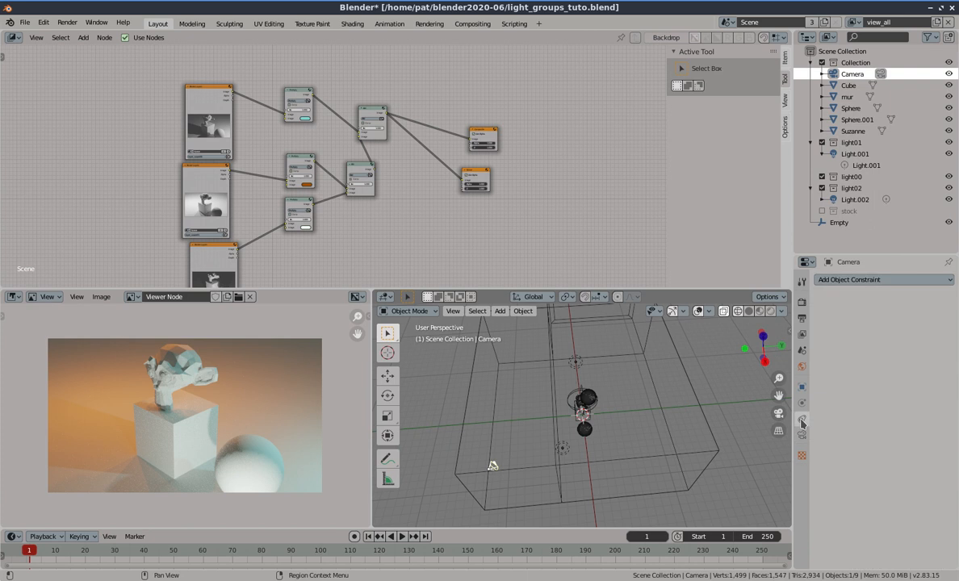
click(862, 282)
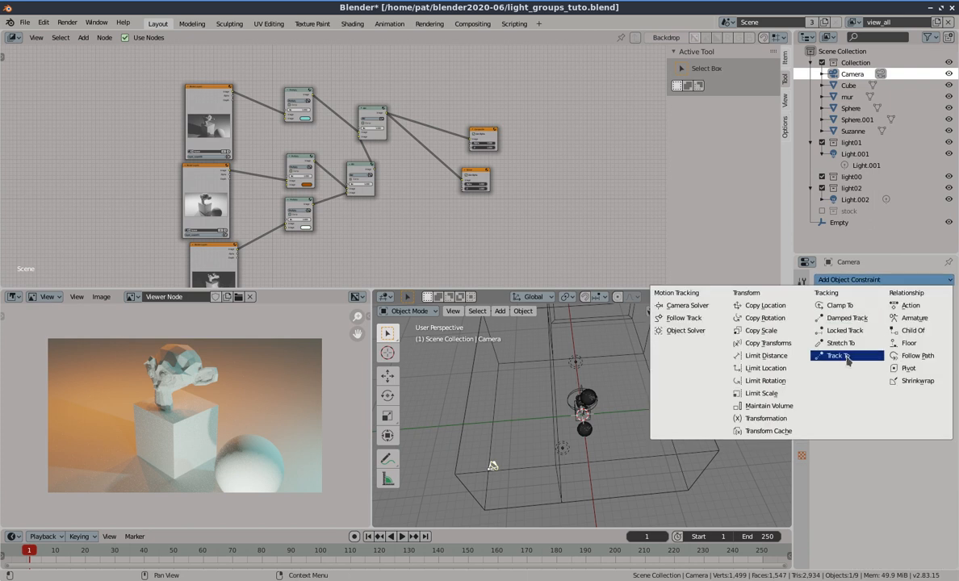
click(840, 356)
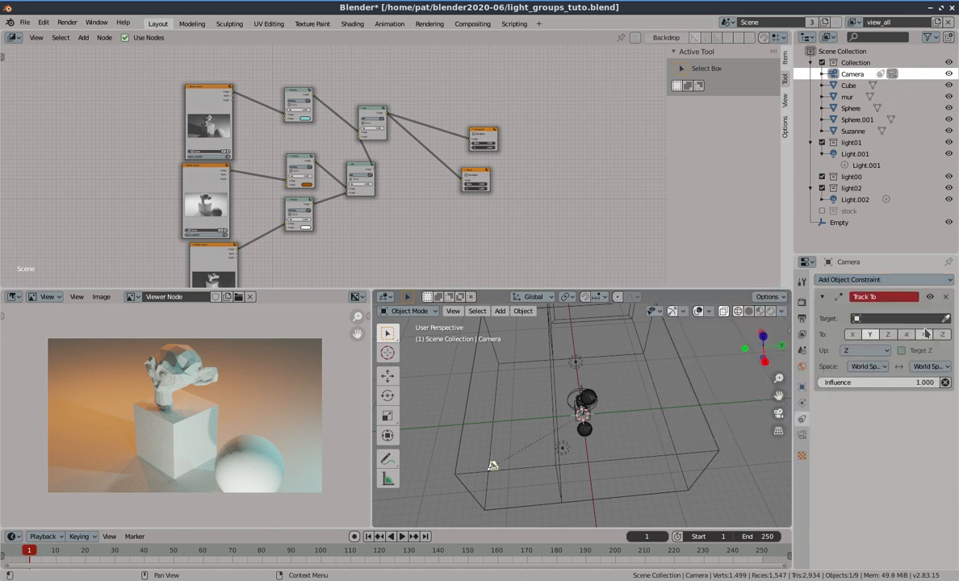
click(857, 320)
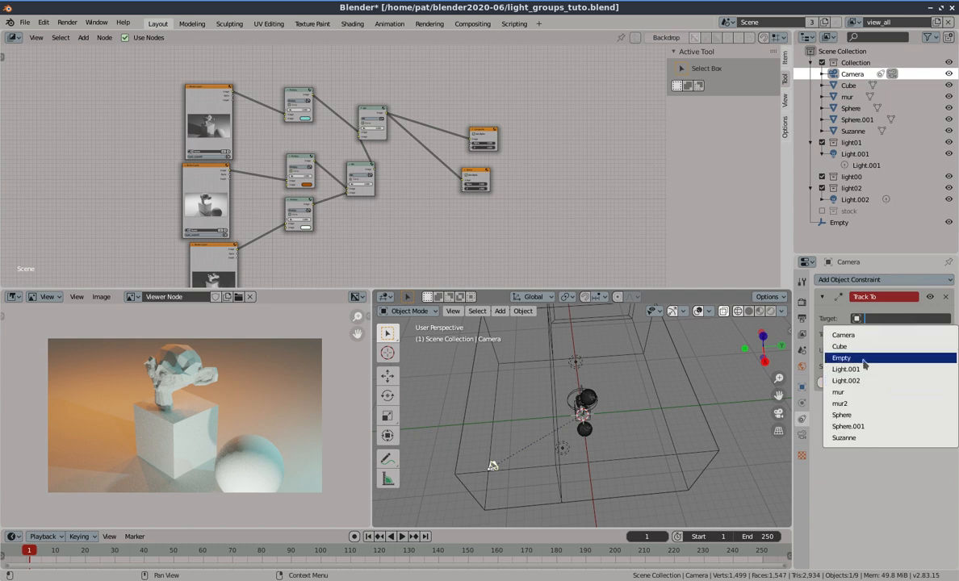
click(864, 360)
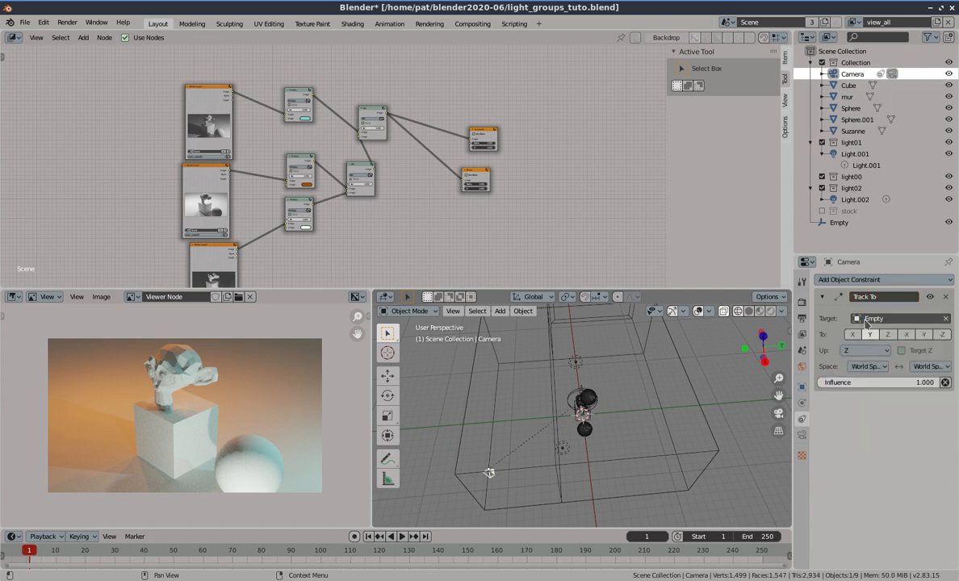
Set the Track To constraint's tracking axis to -Z and its up axis to Y, and check the camera's orientation
click(942, 336)
click(865, 350)
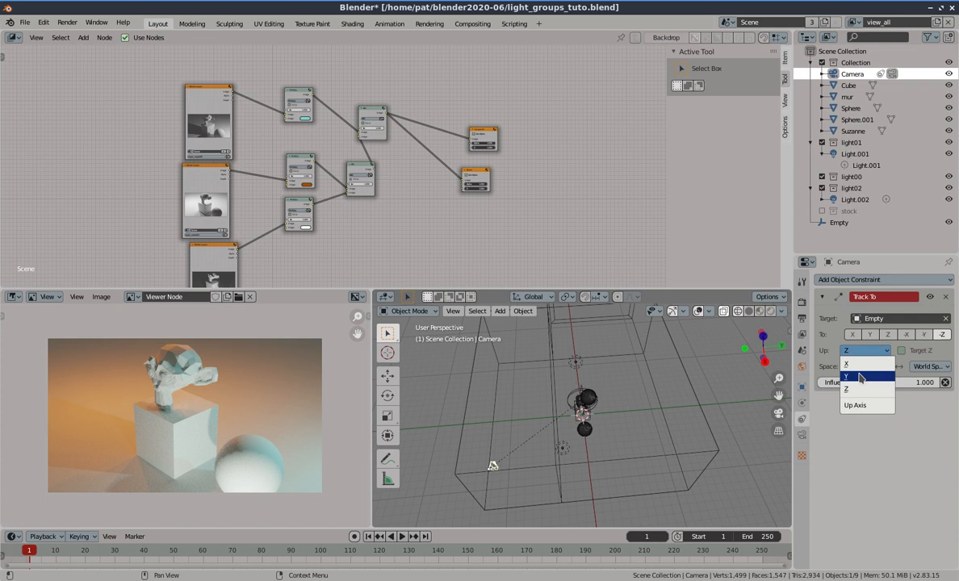
click(862, 378)
middle_drag(638, 407, 632, 412)
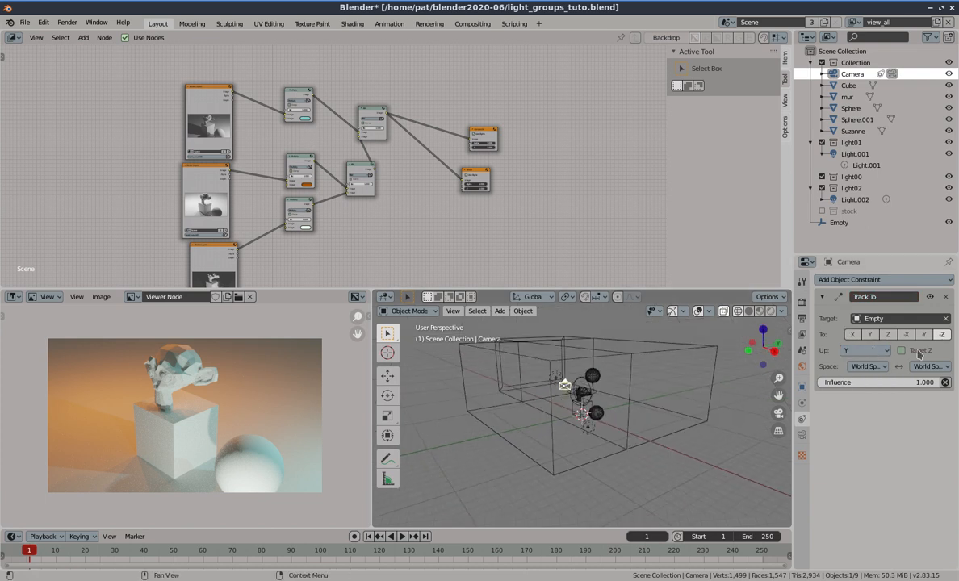
middle_drag(561, 365, 502, 384)
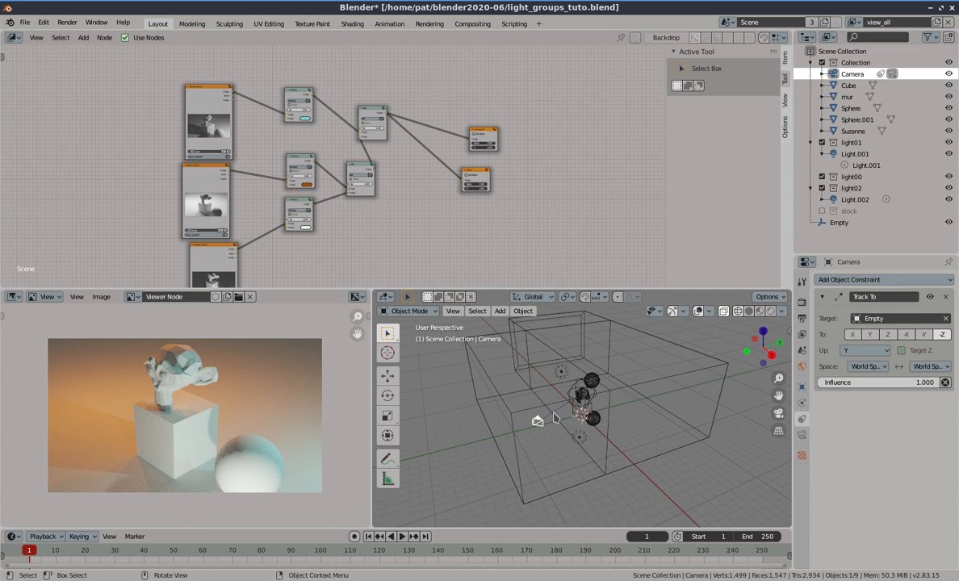
Select the empty and move it temporarily to test the camera's tracking, keeping its original position
click(579, 391)
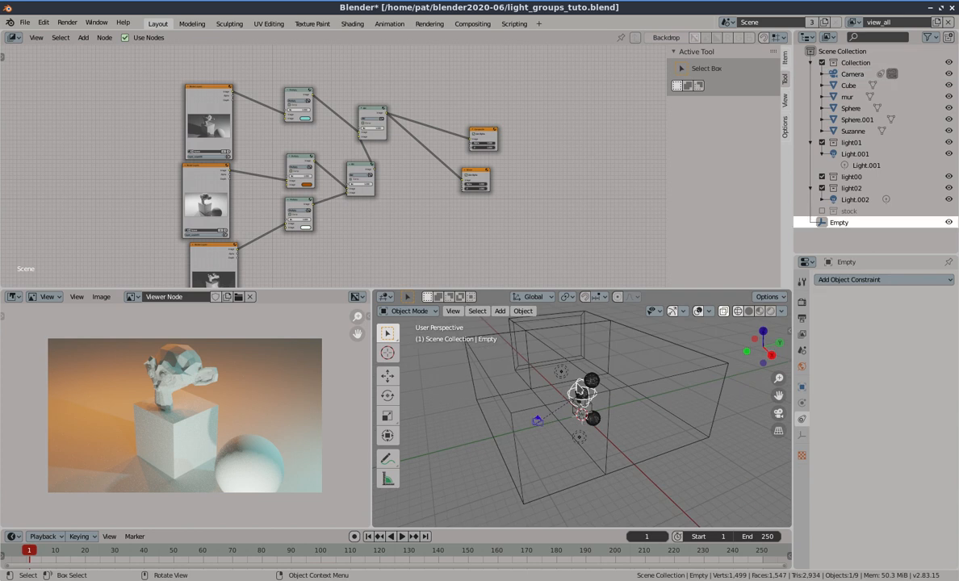
key(g)
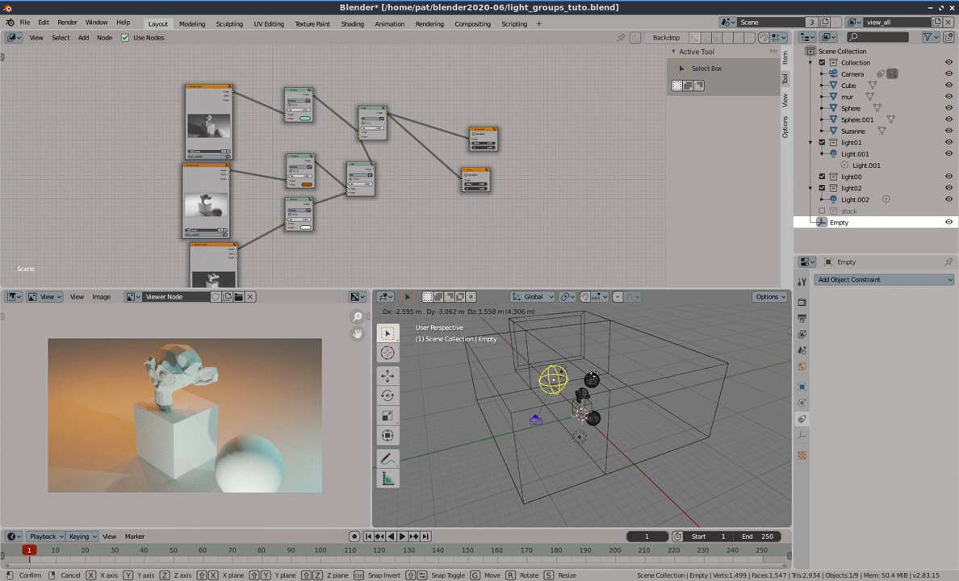
click(580, 391)
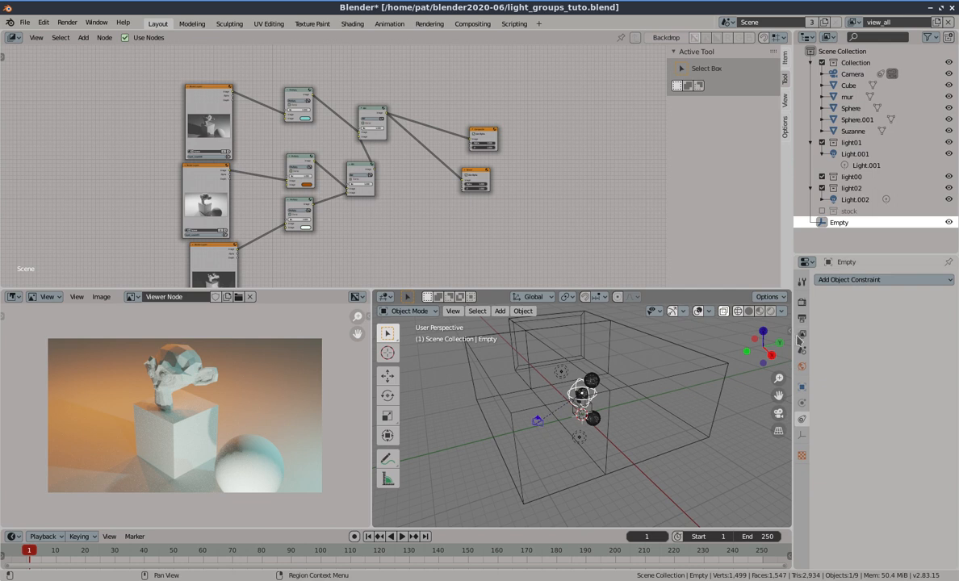
Rename the selected empty as lookat
click(802, 393)
click(875, 281)
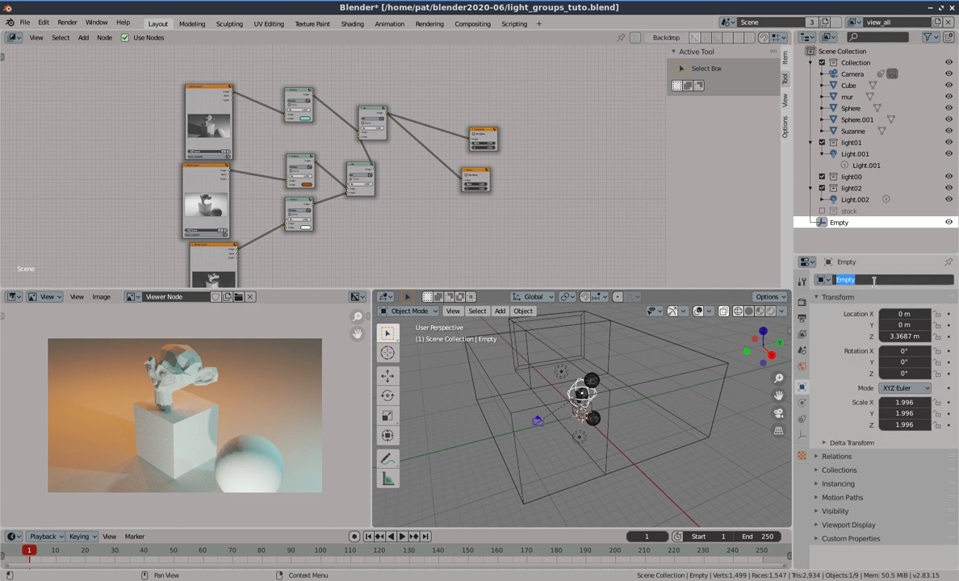
click(874, 281)
drag(873, 281, 810, 286)
text(lookat)
key(Return)
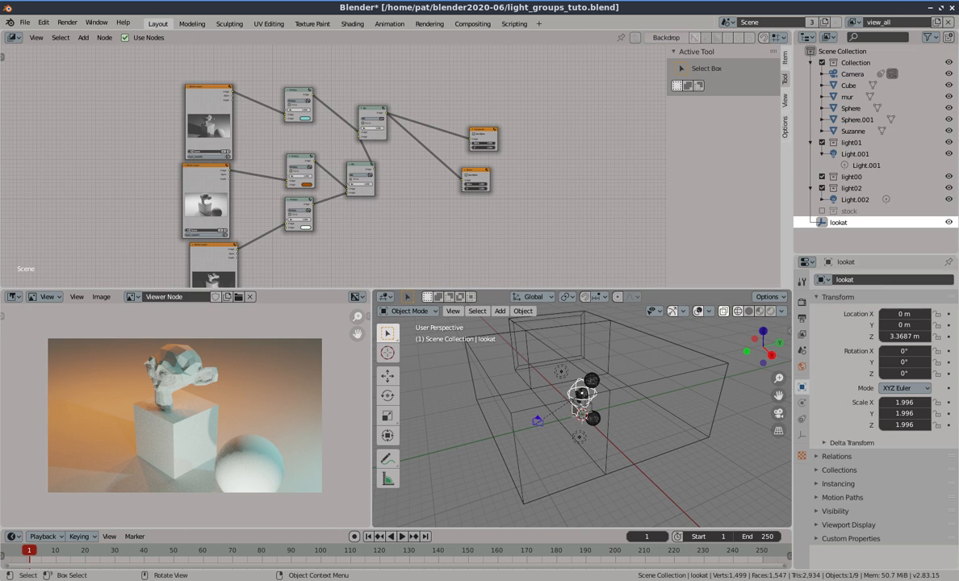
Look through the camera and switch the viewport to rendered shading to preview the room's lighting
key(KP_0)
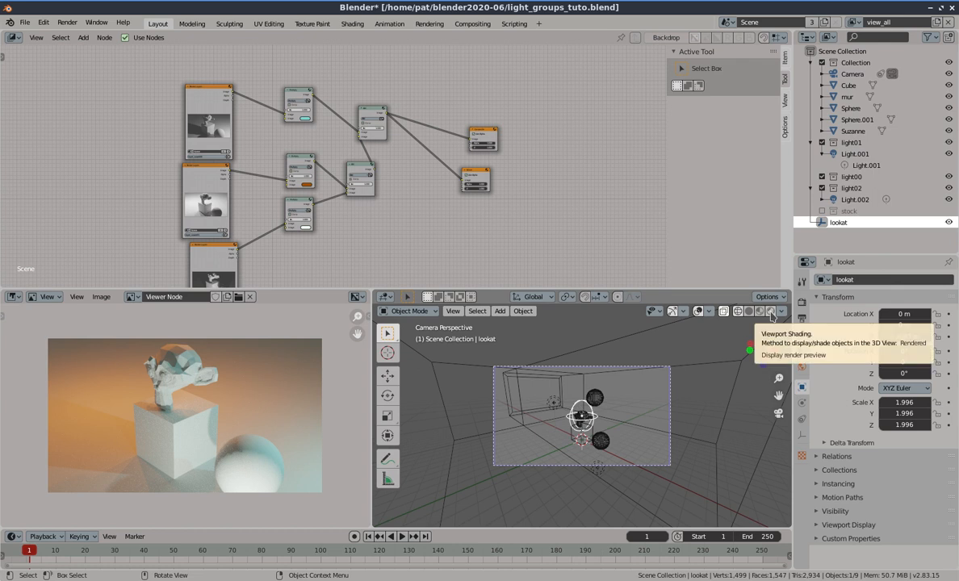
click(769, 314)
scroll(574, 436, up, 3)
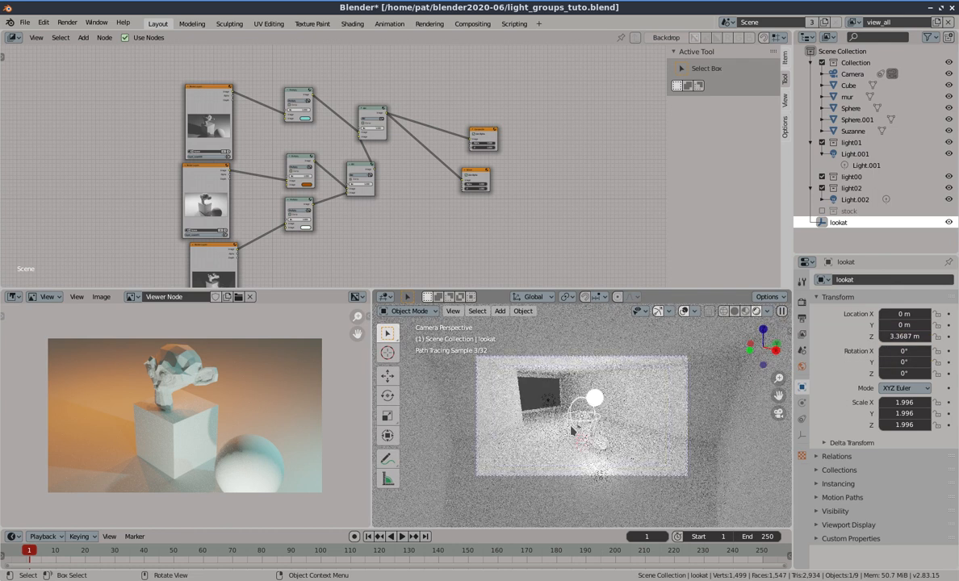
scroll(569, 428, down, 4)
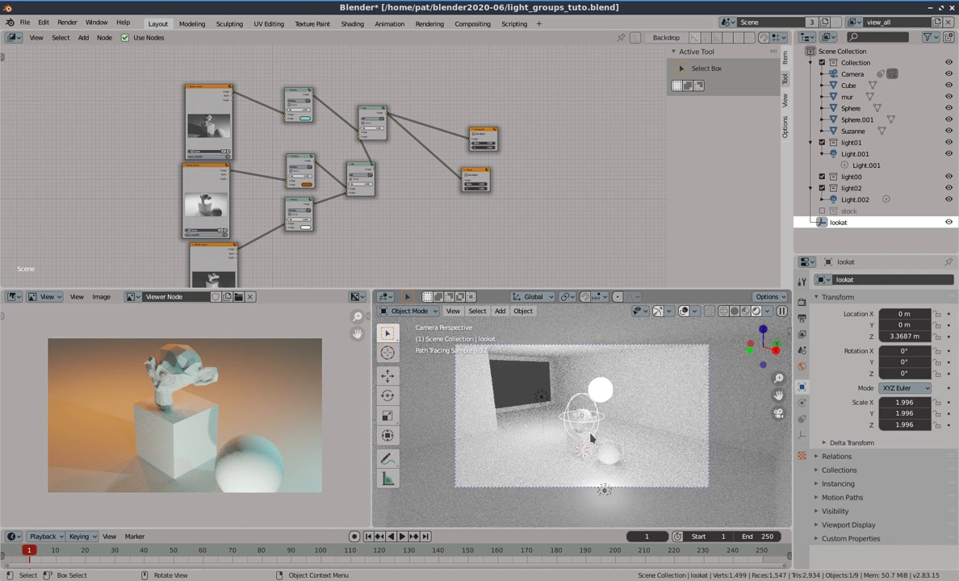
Assign a Sky Texture to the color of the world's Background surface
click(802, 366)
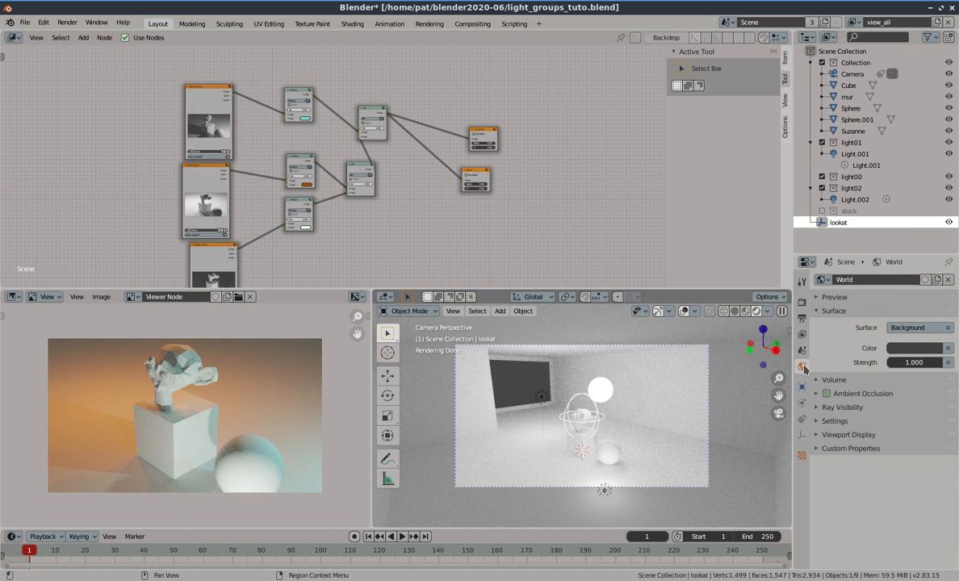
click(897, 327)
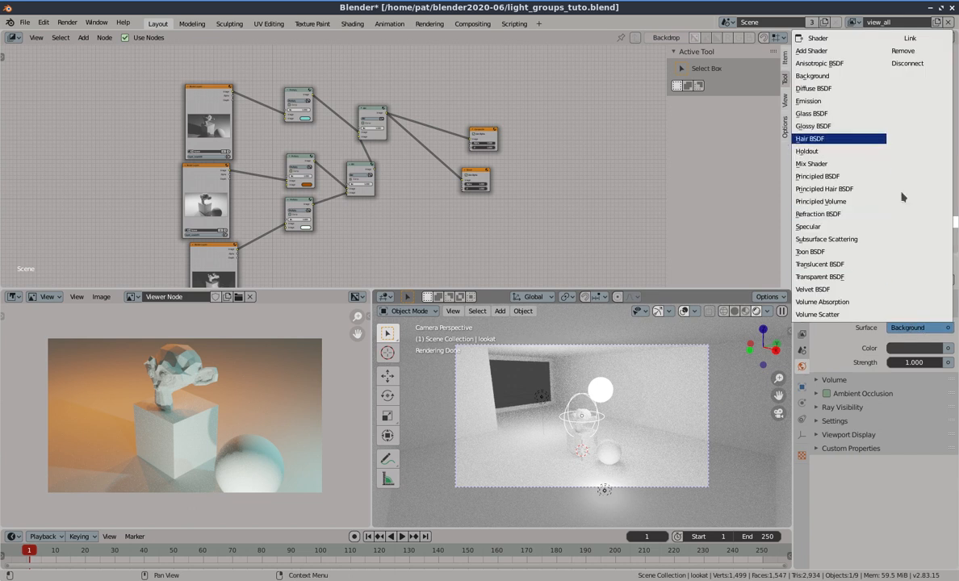
click(861, 337)
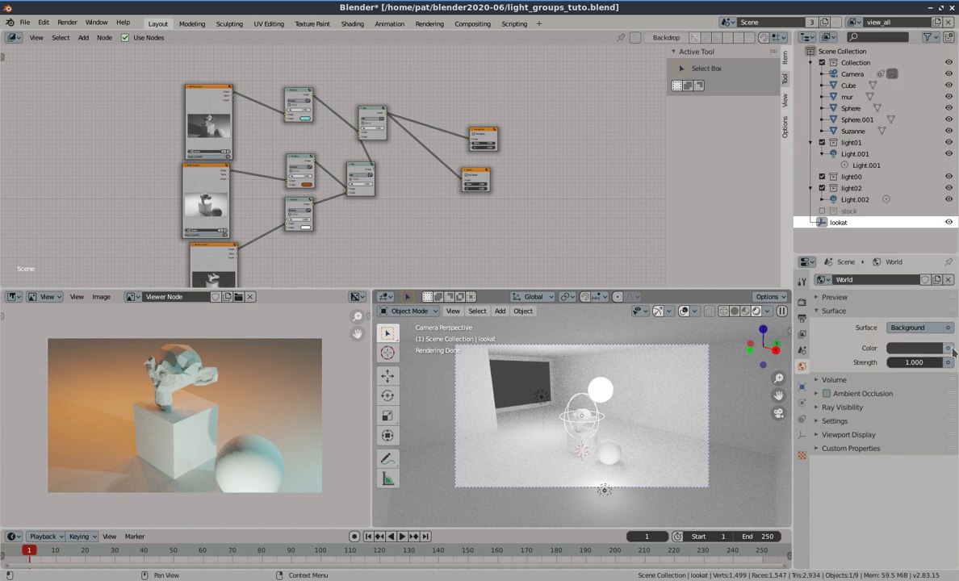
click(947, 348)
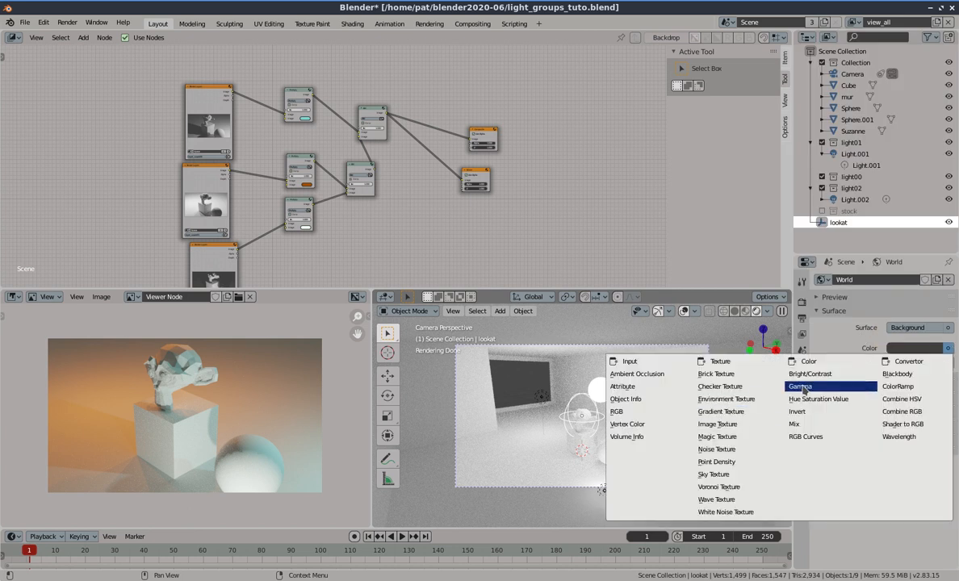
click(946, 349)
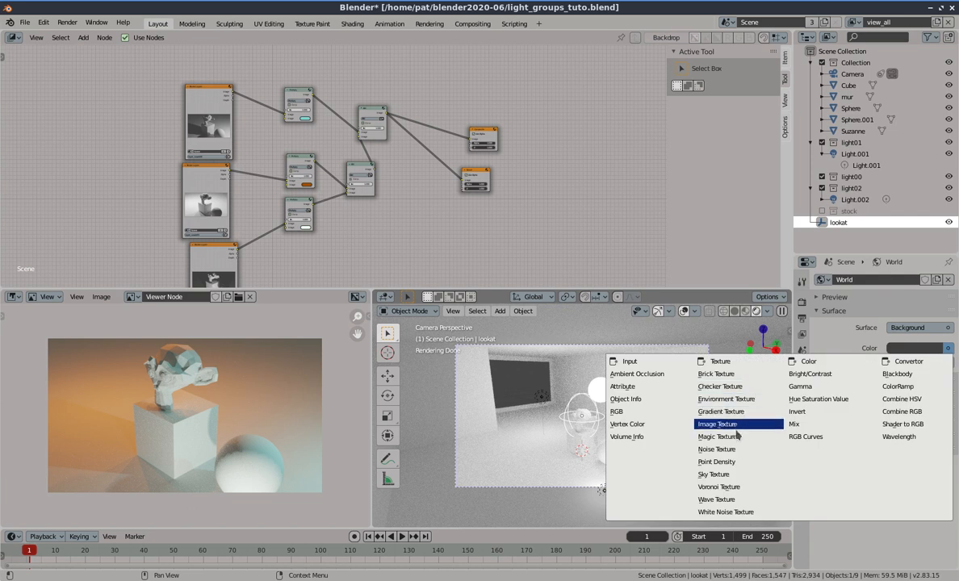
click(715, 475)
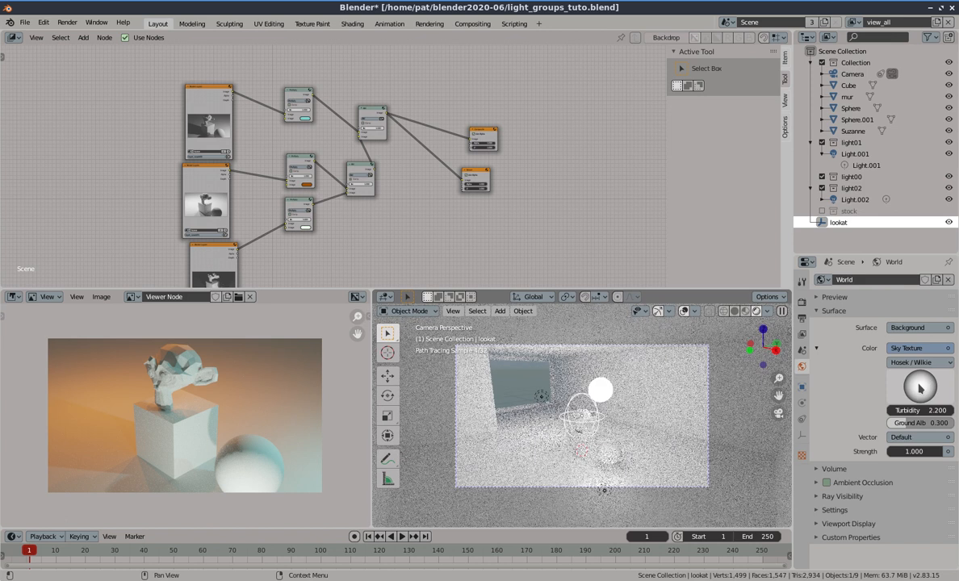
Switch the world's sky texture to the Preetham model and tilt its sun direction toward the upper left of the preview sphere
click(921, 363)
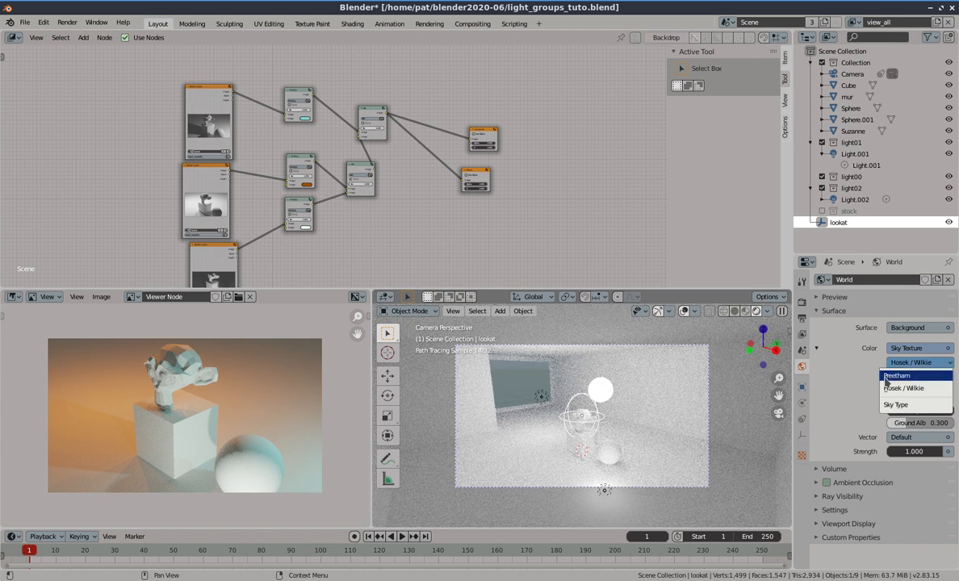
click(895, 377)
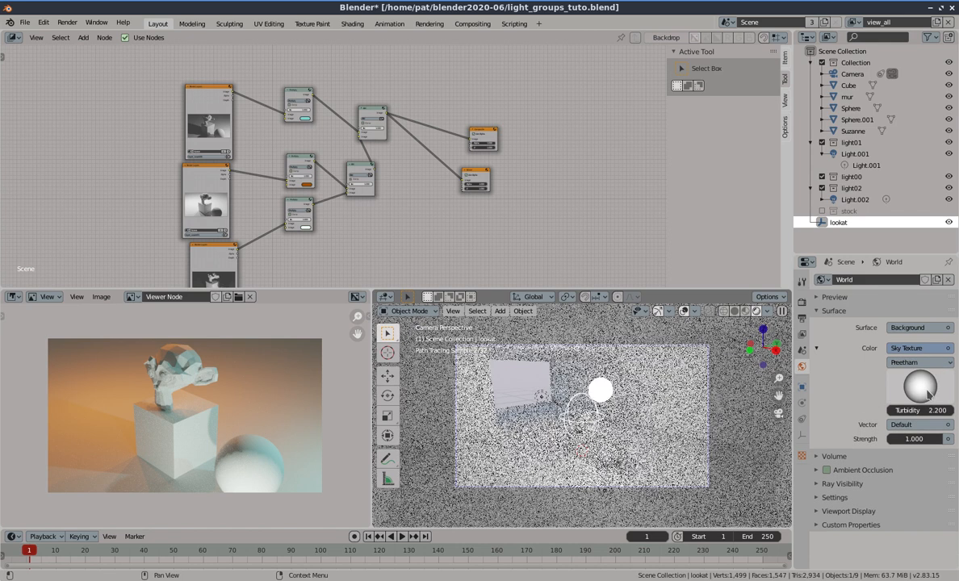
drag(921, 393, 900, 378)
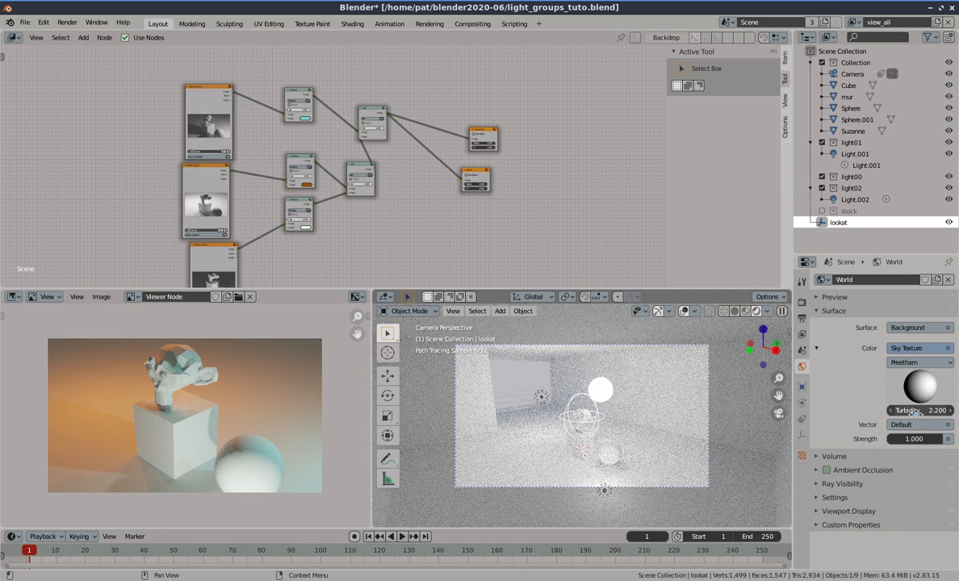
Try stronger sky lighting by adjusting the world background strength to 4.5
drag(913, 439, 913, 439)
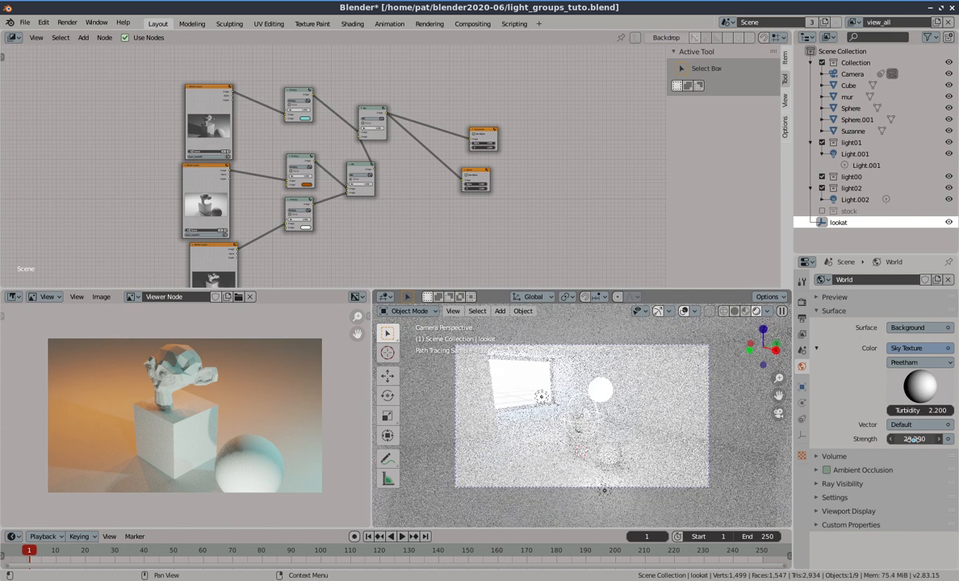
drag(906, 442, 874, 442)
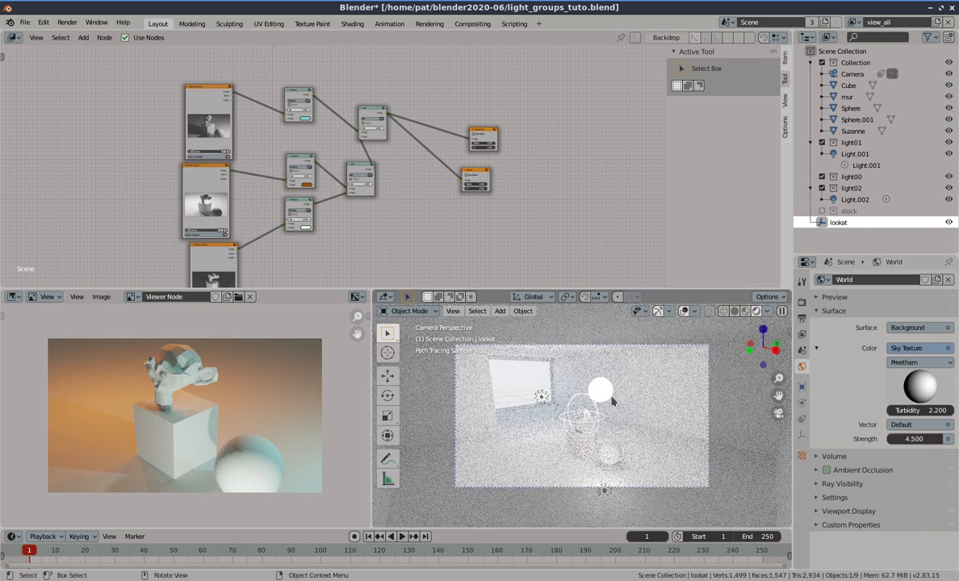
Set the emission strength of the floating sphere's material to 5
scroll(604, 413, up, 2)
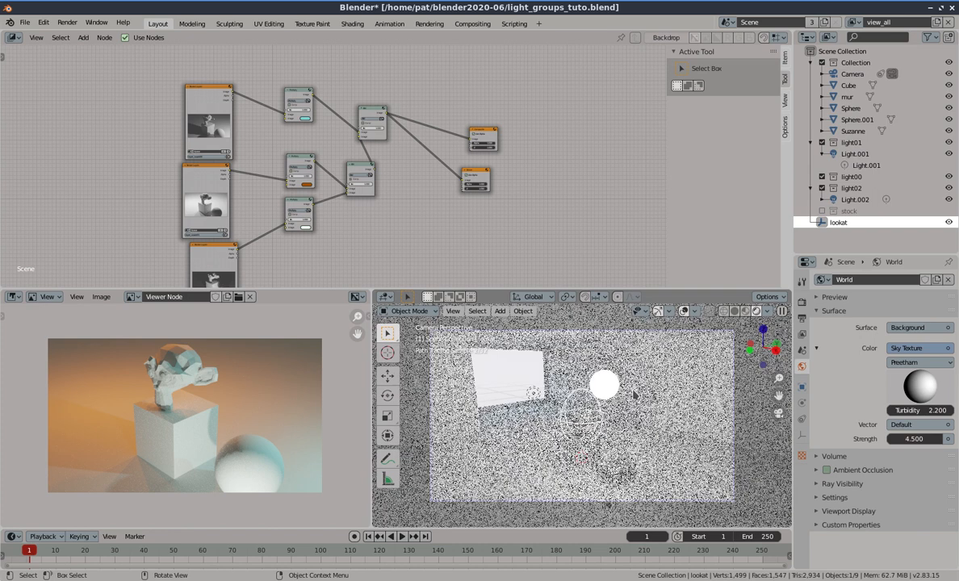
click(636, 396)
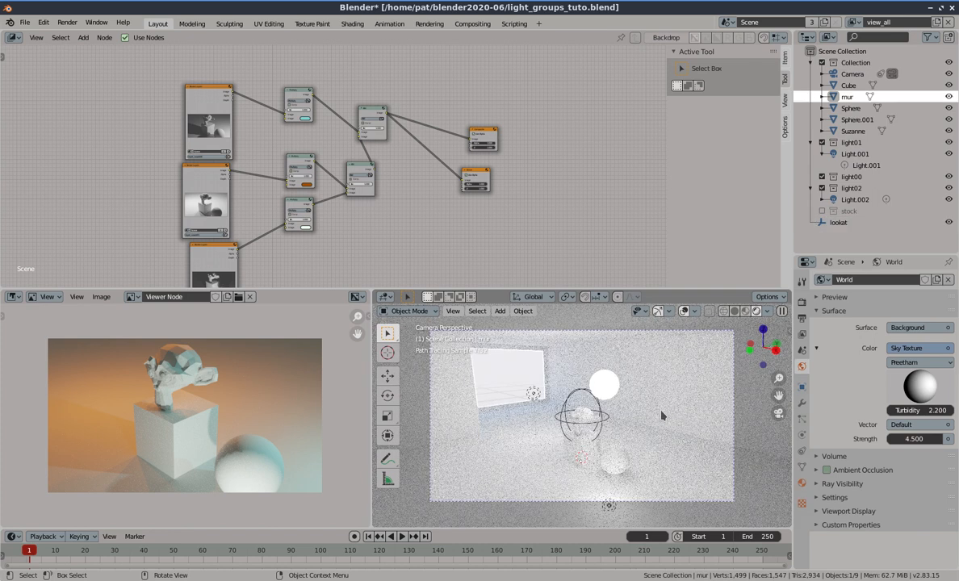
click(608, 383)
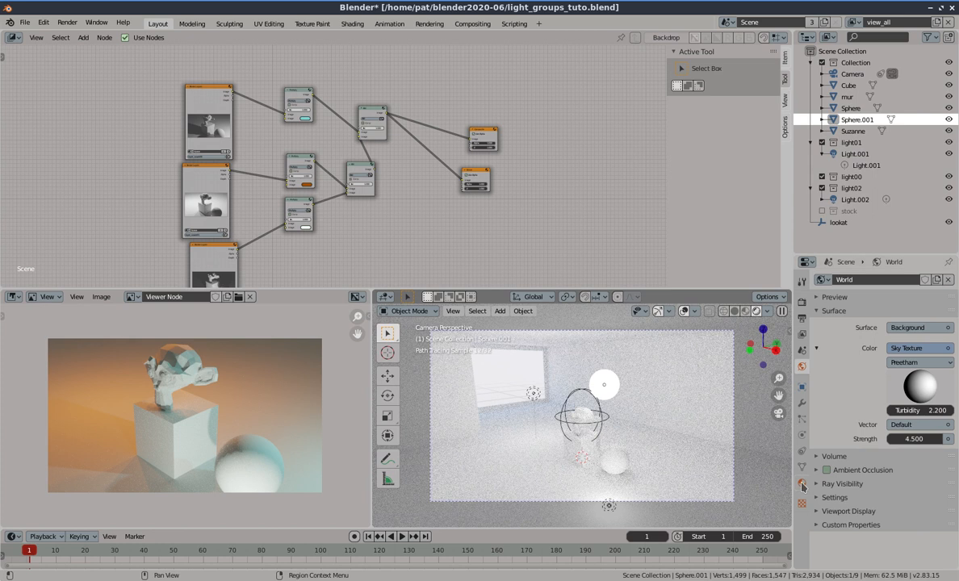
click(802, 482)
click(905, 400)
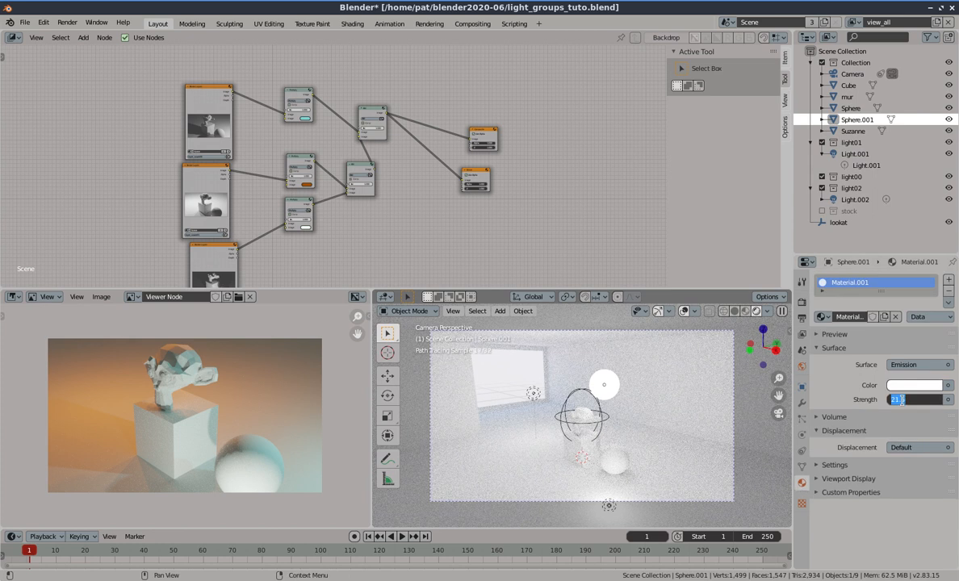
text(5)
key(Return)
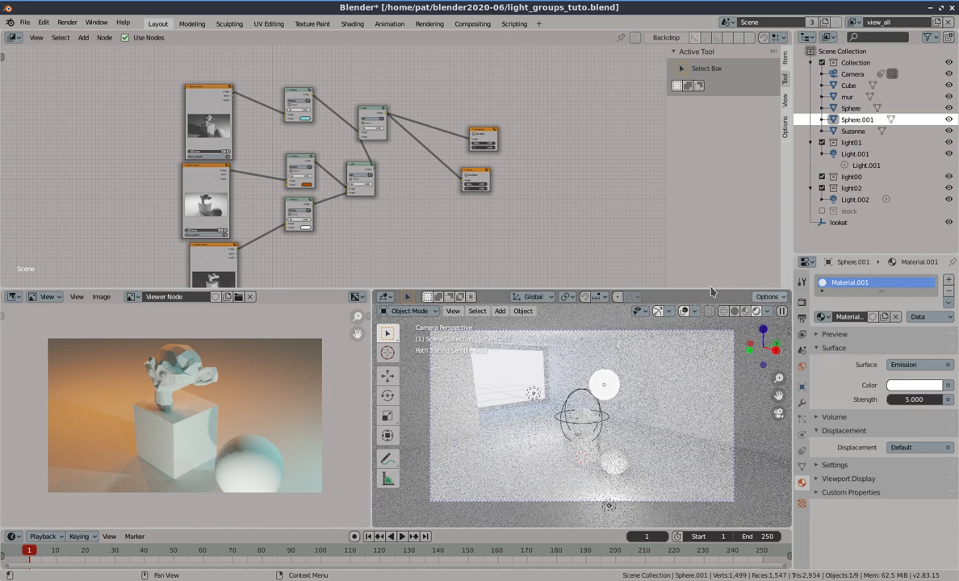
Lower the world background's sky strength, trying 3 before settling on 2
click(802, 366)
click(914, 438)
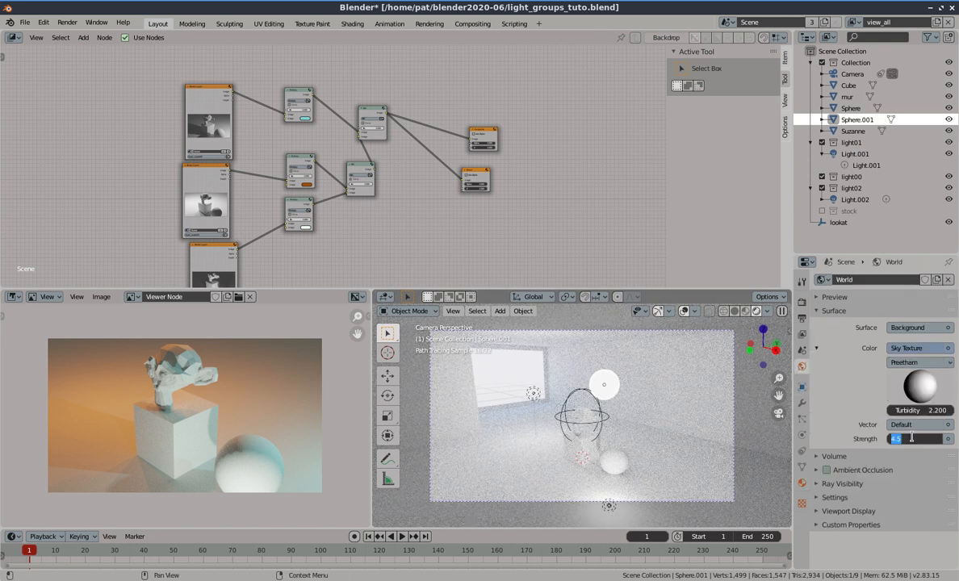
text(3)
key(Return)
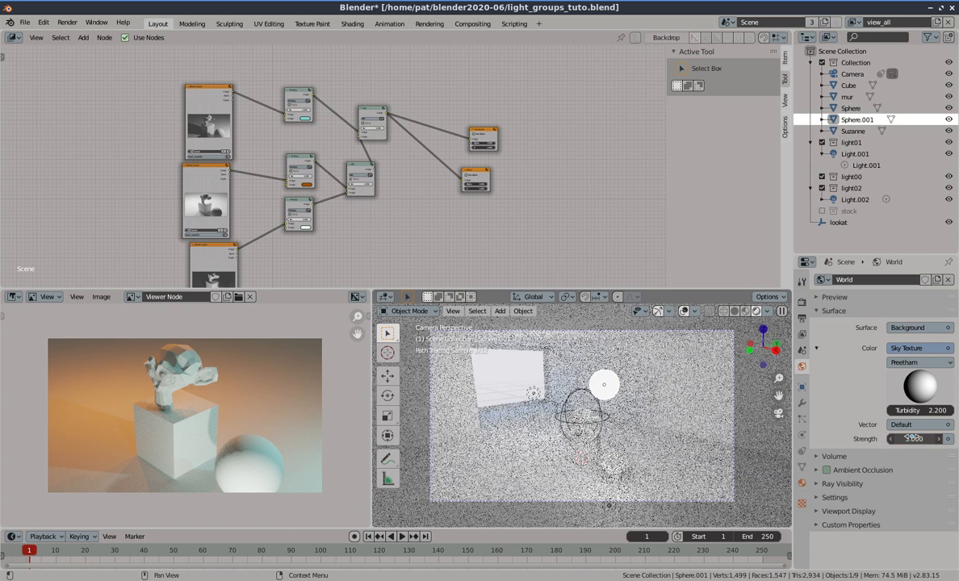
click(913, 438)
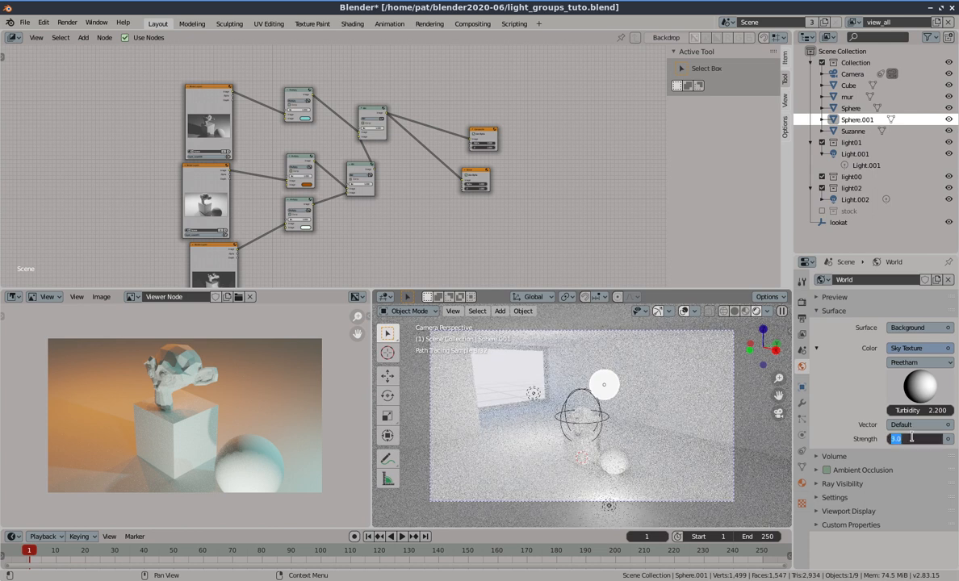
key(Return)
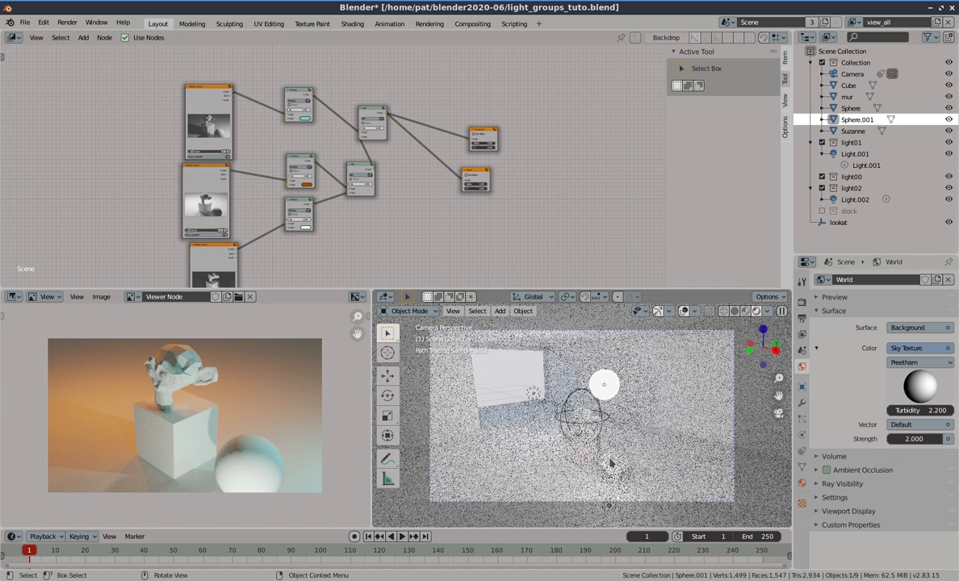
Select the point light Light.002 and set its power to 100 W
click(607, 501)
click(609, 506)
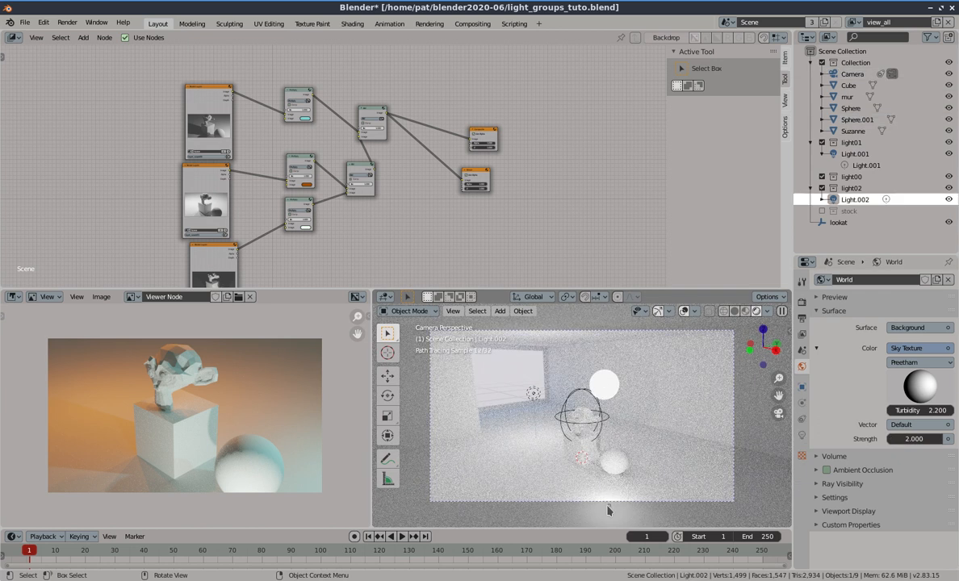
click(802, 435)
click(914, 355)
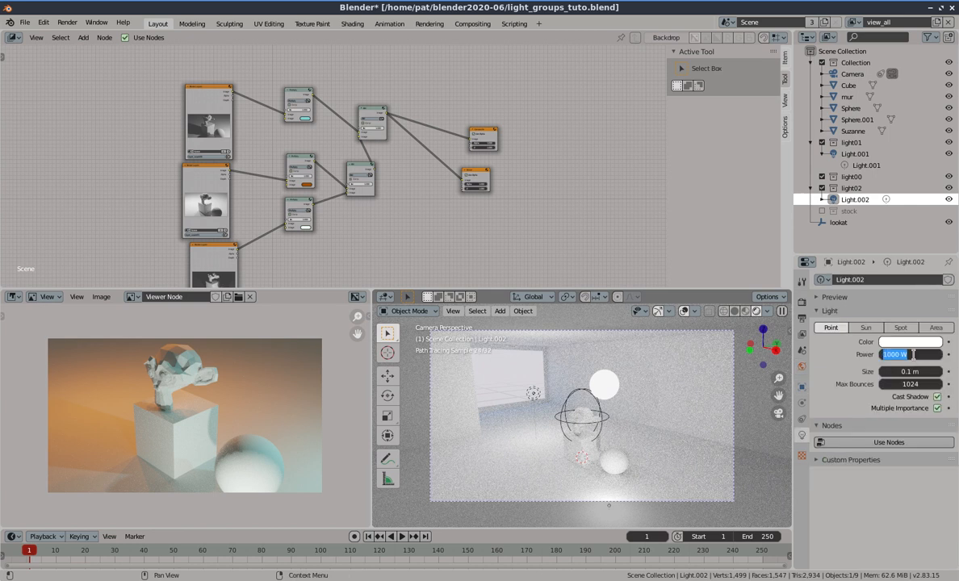
text(10)
key(Return)
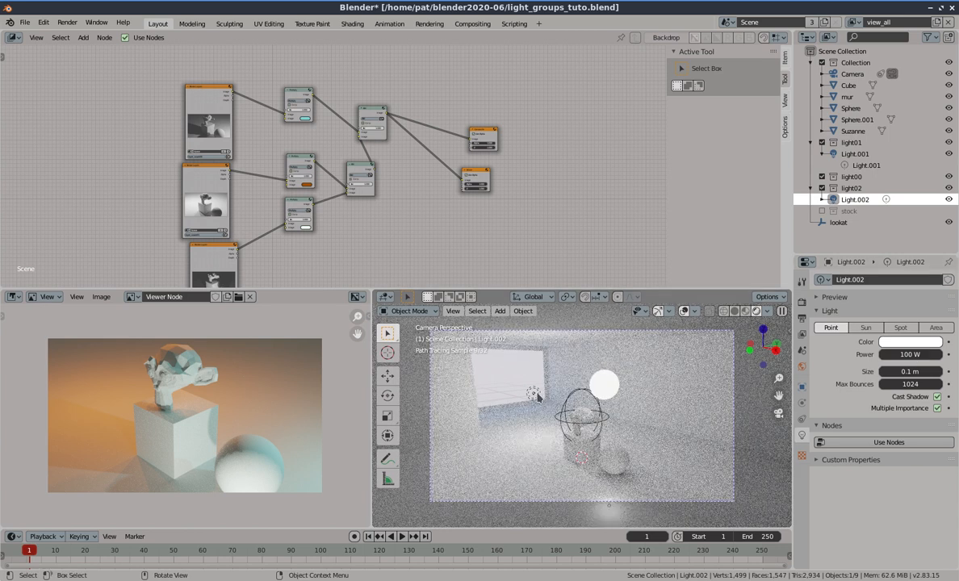
Select the point light Light.001 and set its power to 100 W
click(856, 154)
click(908, 355)
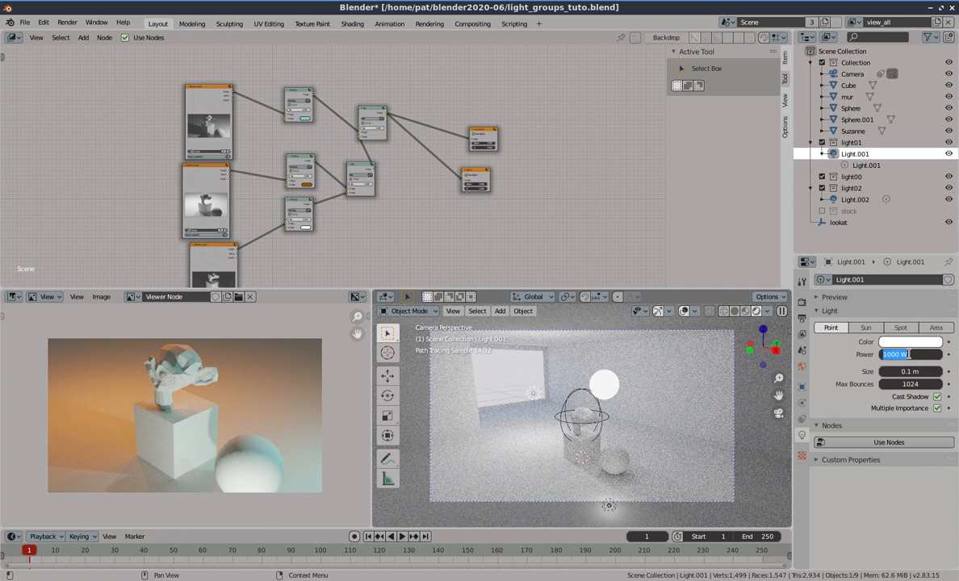
text(100)
key(Return)
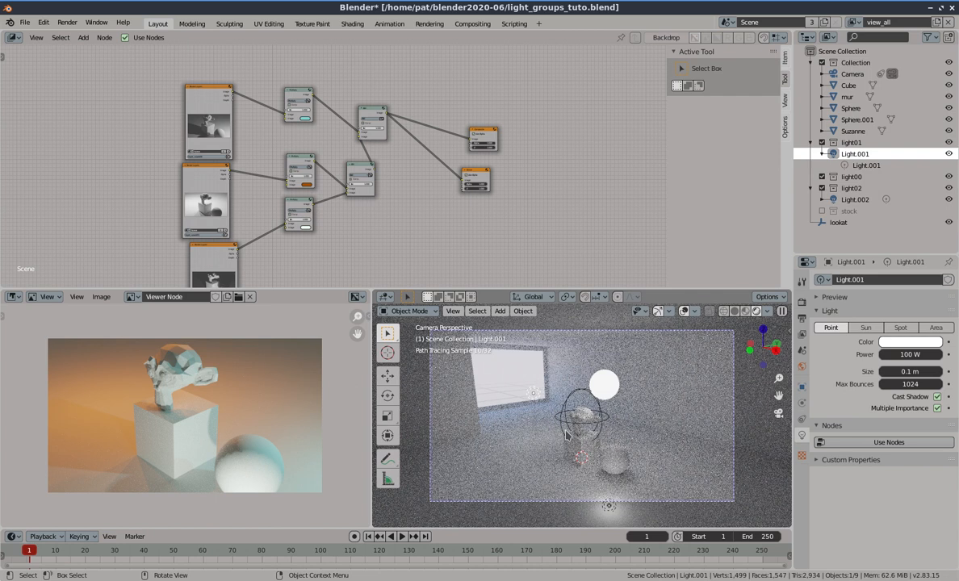
Select the room object mur, show the viewport in wireframe outside the camera view, and enter Edit Mode on it
click(607, 389)
click(602, 387)
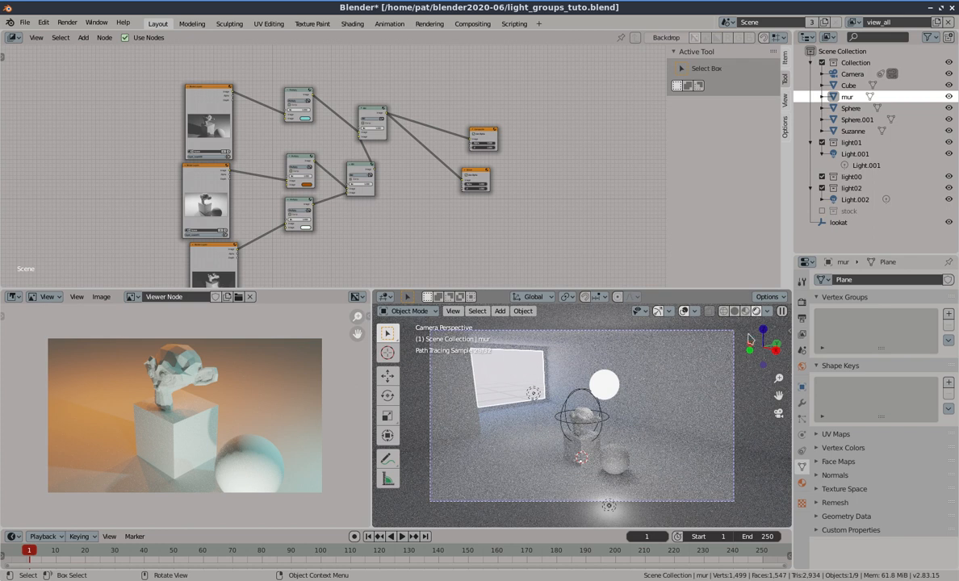
click(725, 312)
scroll(668, 407, down, 3)
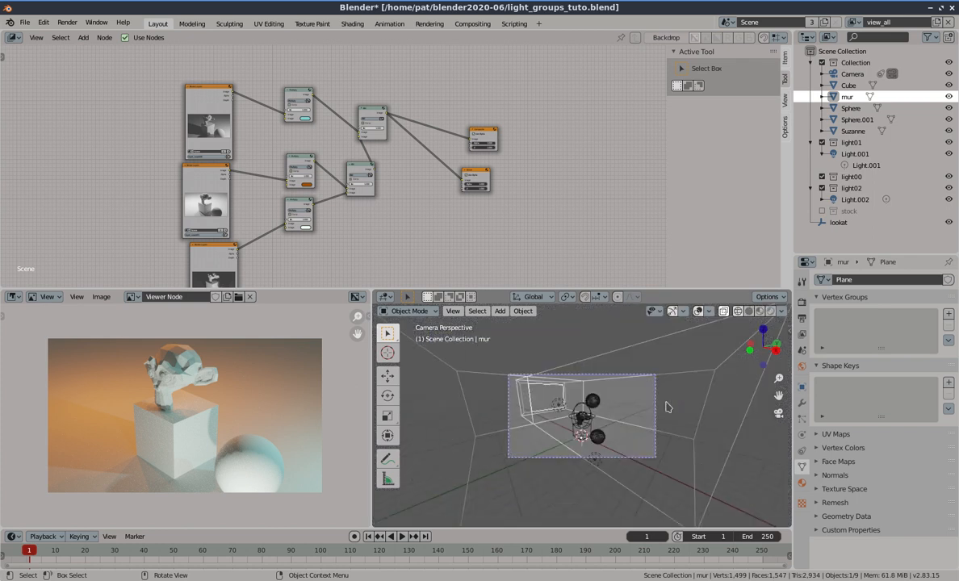
middle_drag(667, 407, 606, 426)
key(Tab)
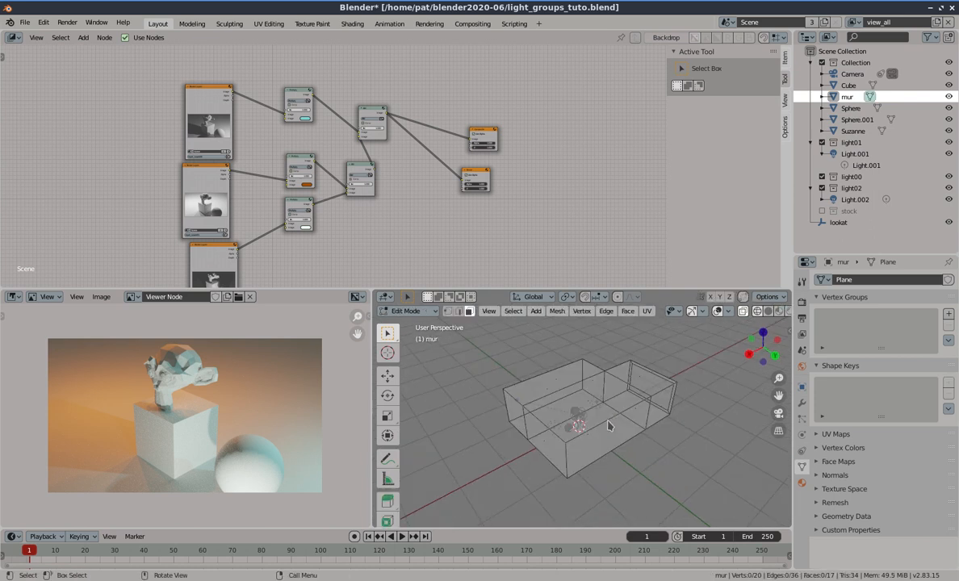
Add eight evenly spaced loop cuts across the main section of the room, without sliding them
key(ctrl+r)
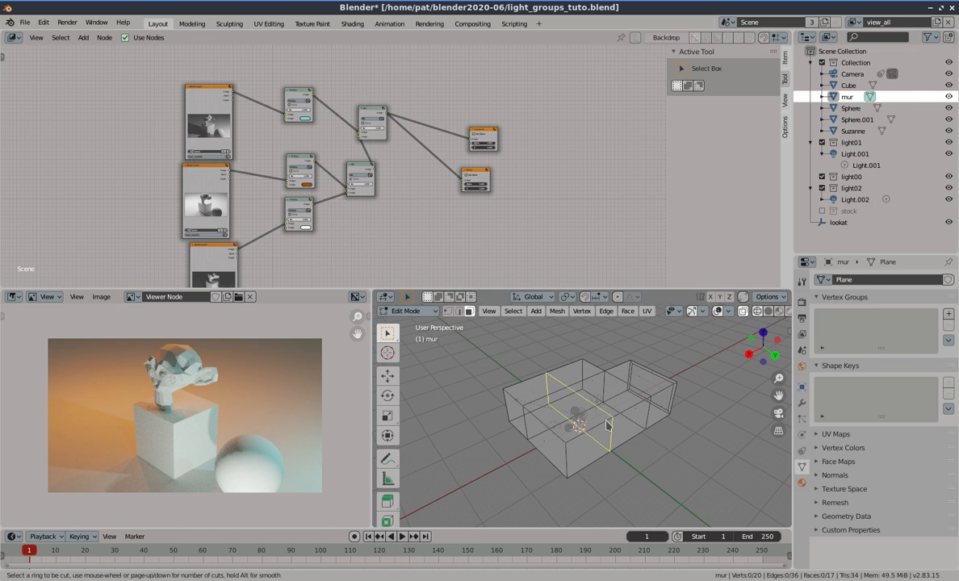
scroll(607, 425, up, 3)
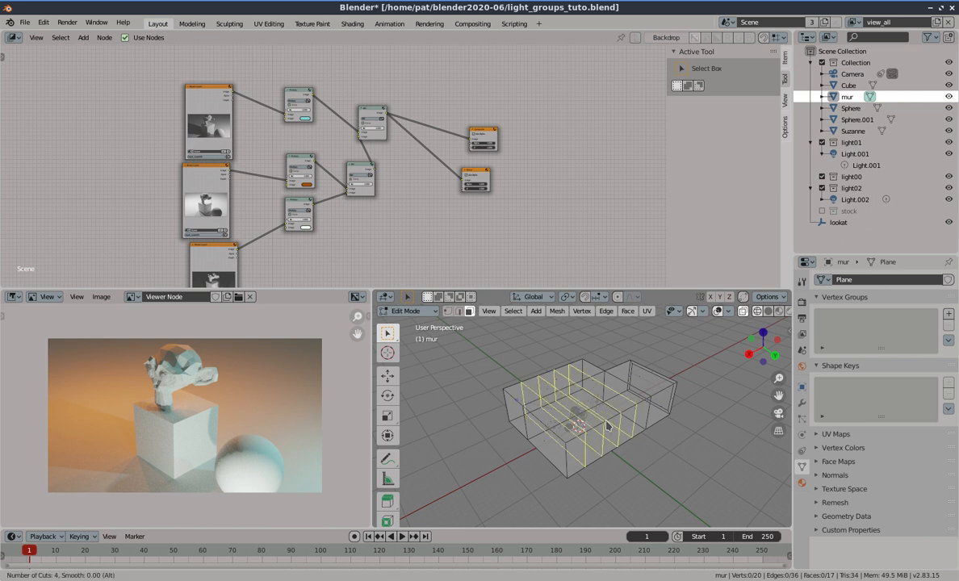
scroll(608, 425, up, 2)
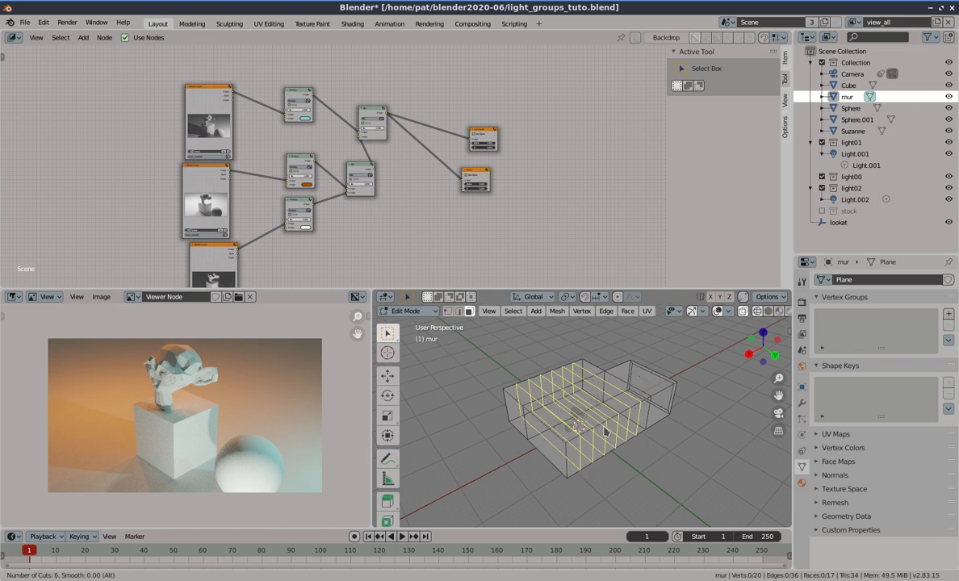
scroll(605, 430, up, 2)
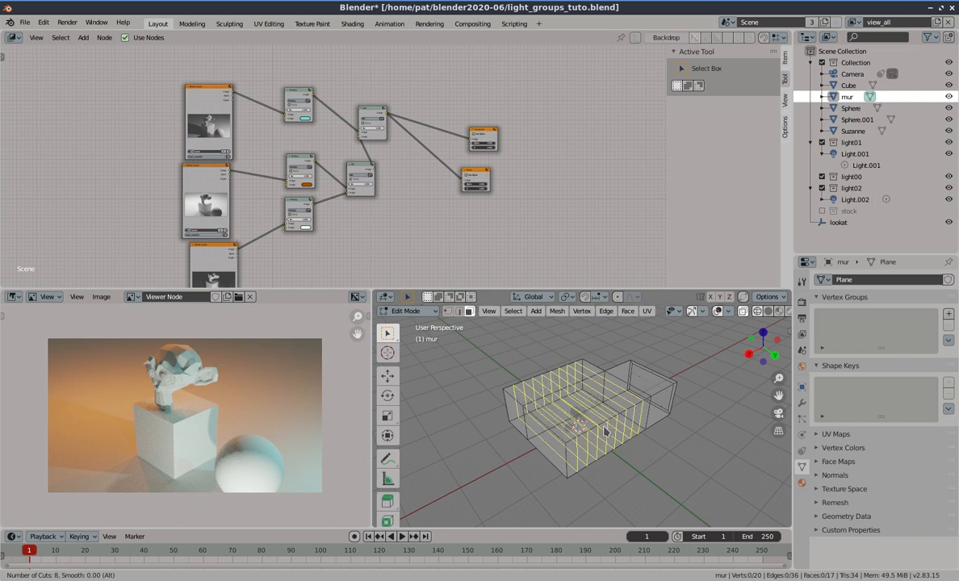
click(606, 431)
click(601, 427)
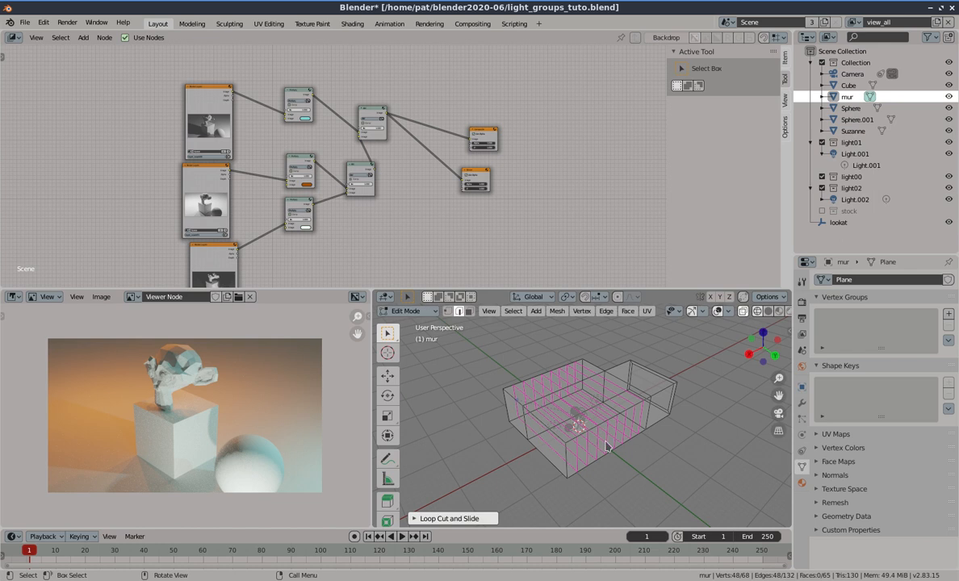
Switch to face selection and box-select all faces of the room's long side wall, excluding the floor, ceiling and opposite faces
click(470, 311)
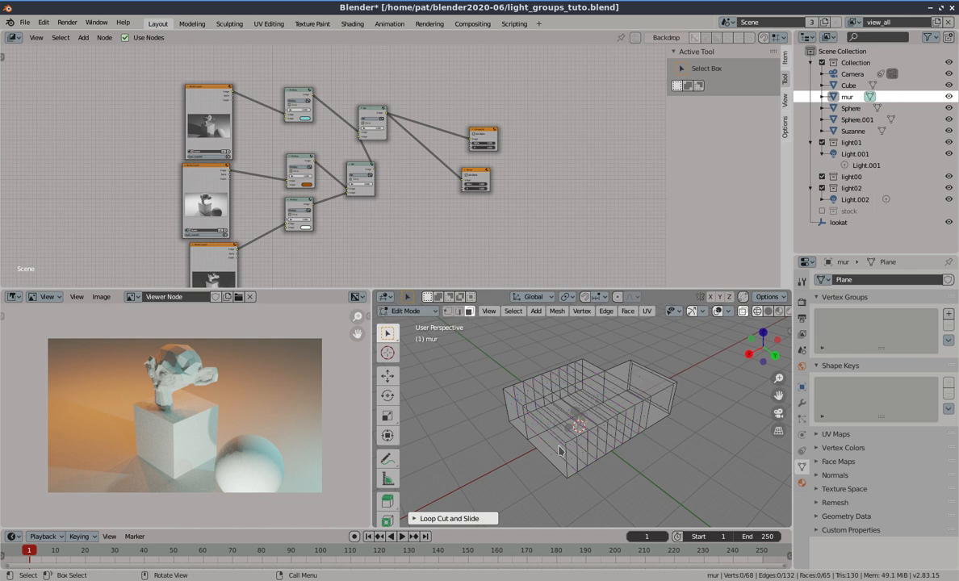
middle_drag(525, 421, 587, 408)
click(543, 422)
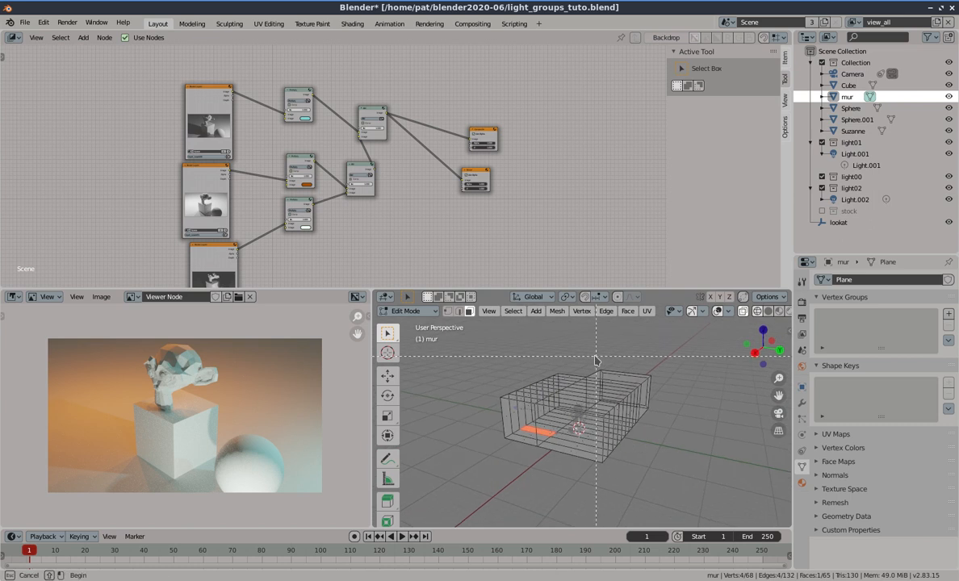
drag(594, 355, 689, 474)
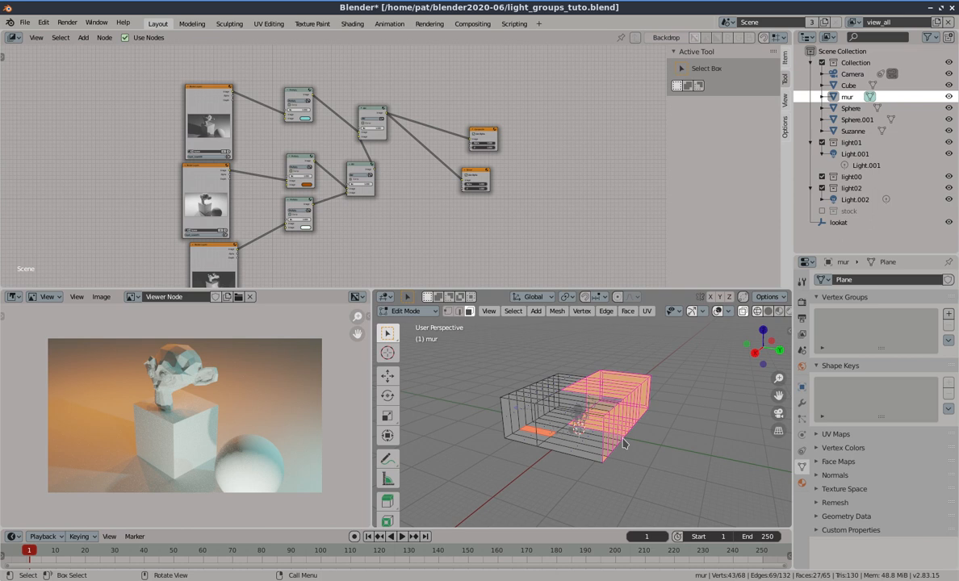
middle_drag(623, 440, 682, 449)
key(b)
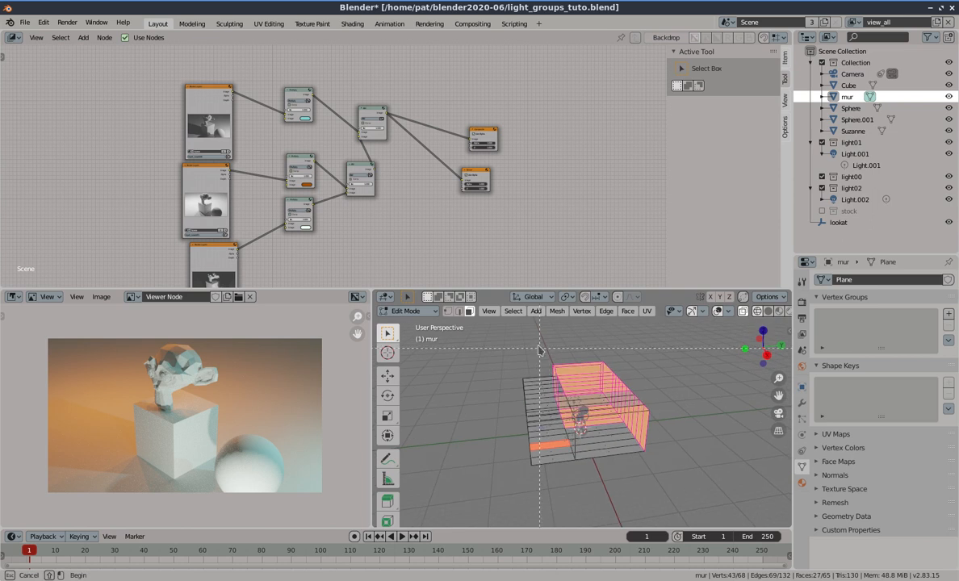
drag(538, 345, 599, 466)
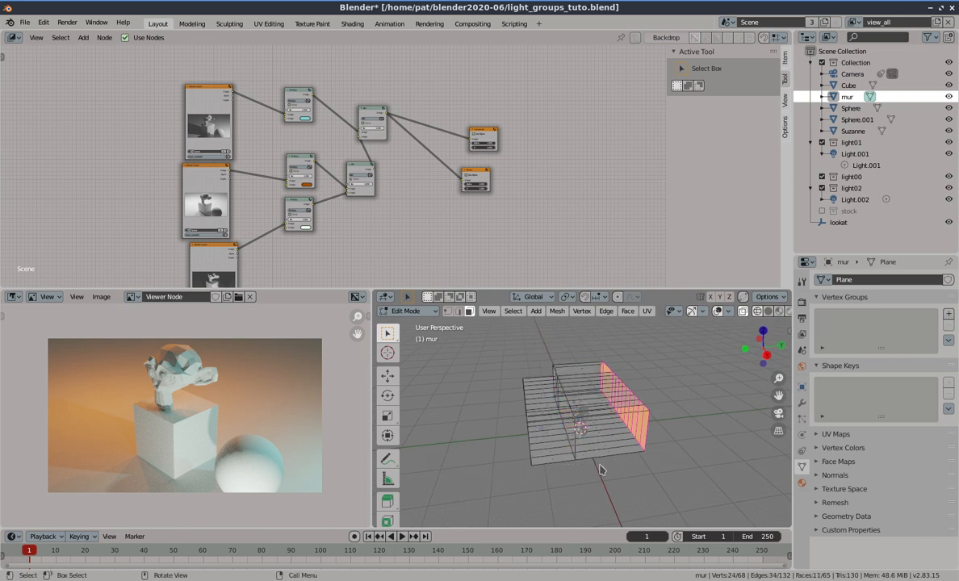
Deselect the wide uncut face and the thin edge face at the wall's end, leaving the loop-cut strips selected
middle_drag(648, 436, 441, 451)
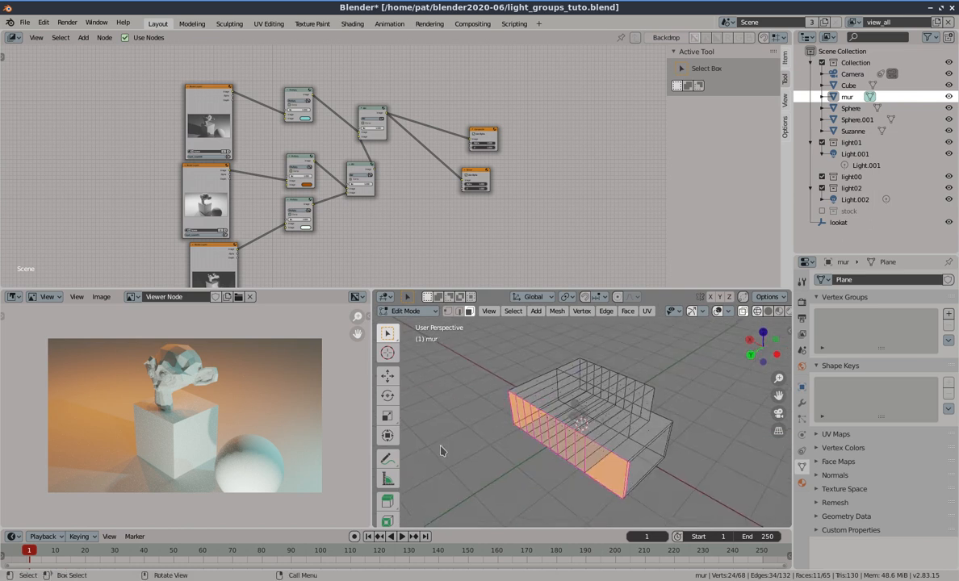
shift+right_click(610, 470)
shift+click(604, 466)
shift+click(599, 458)
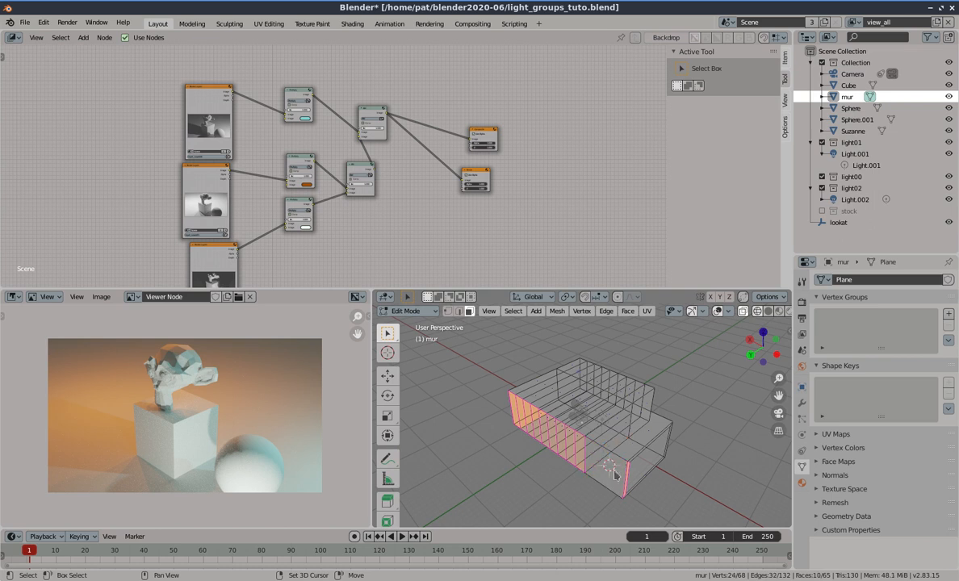
shift+click(627, 482)
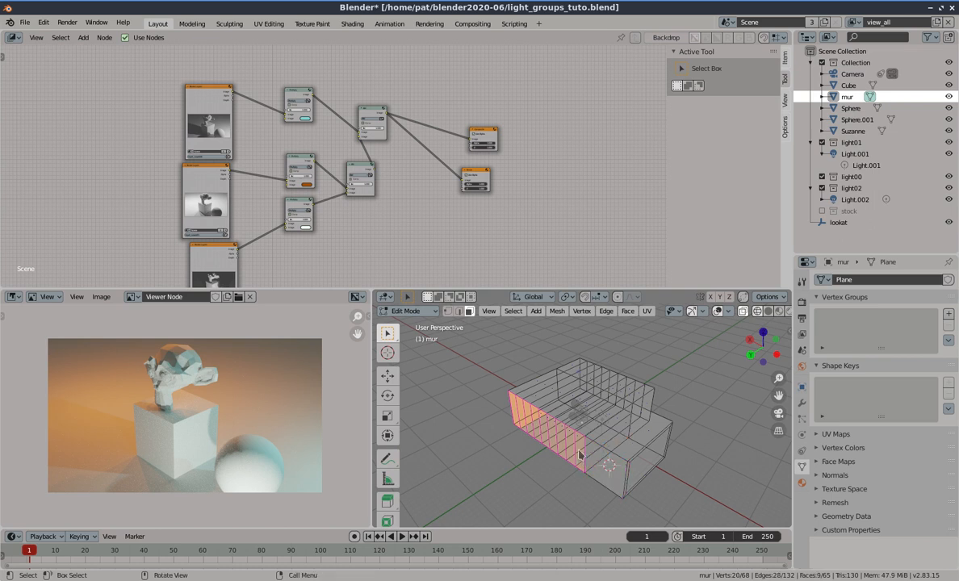
Separate the selected wall strips from mur into their own object and return to Object Mode
middle_drag(579, 455, 638, 434)
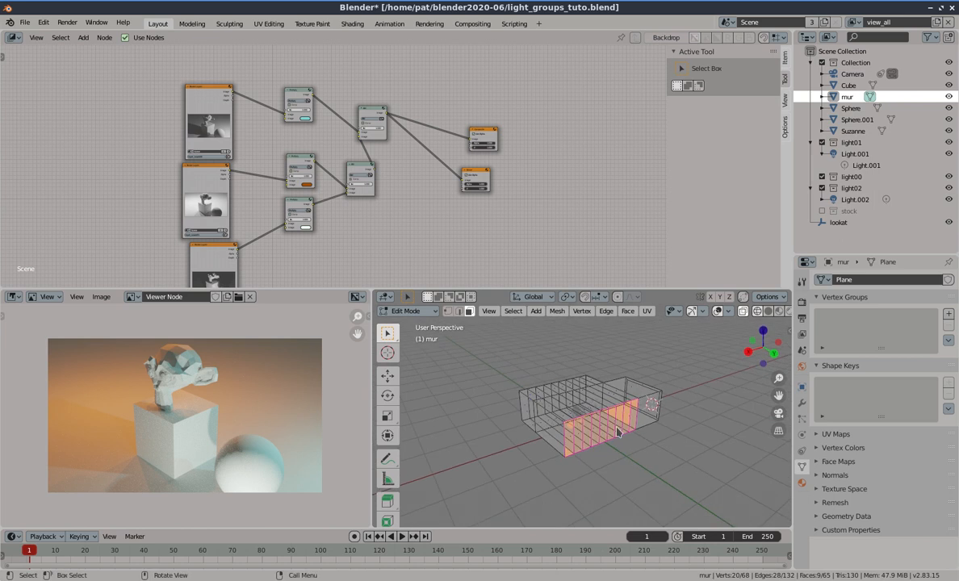
key(p)
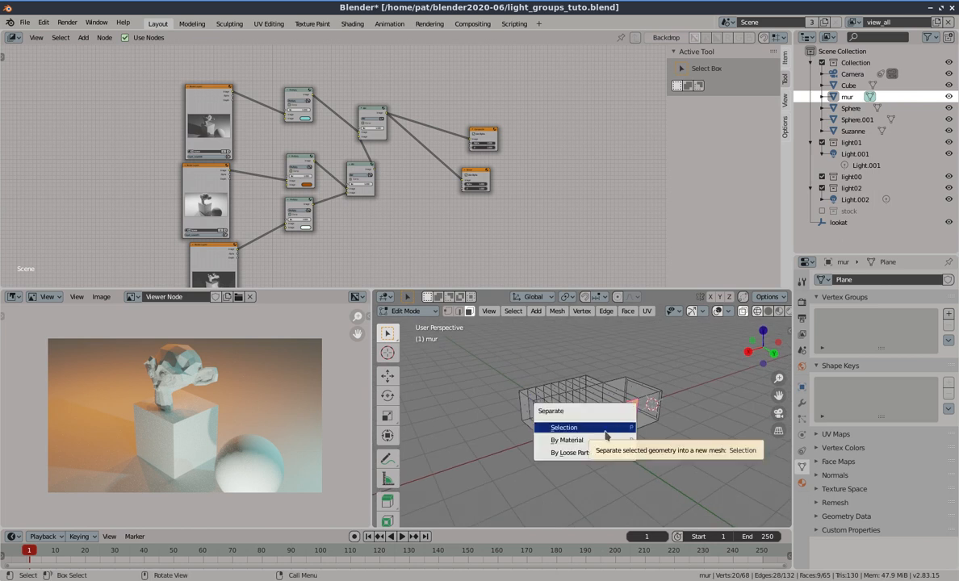
click(607, 436)
scroll(607, 436, up, 4)
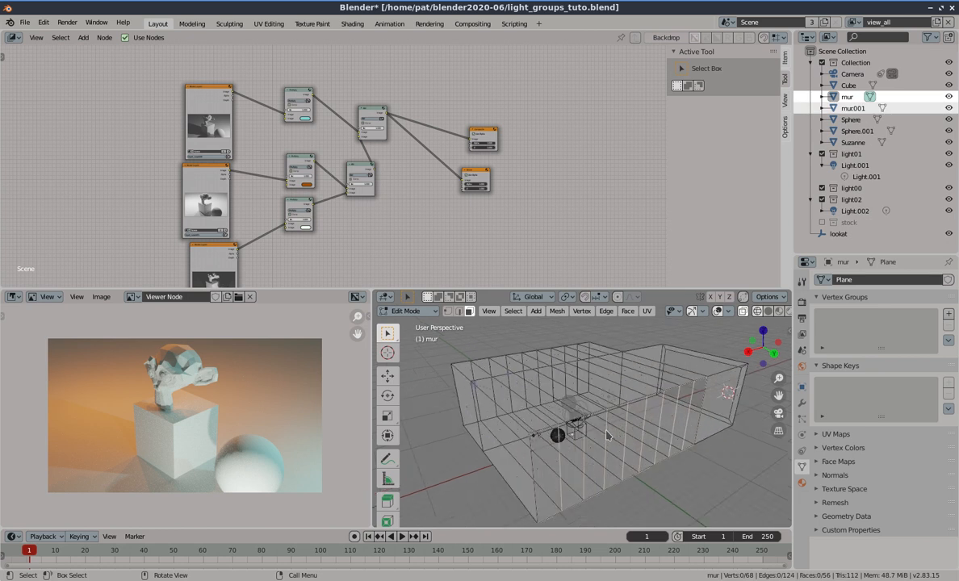
click(607, 440)
key(Tab)
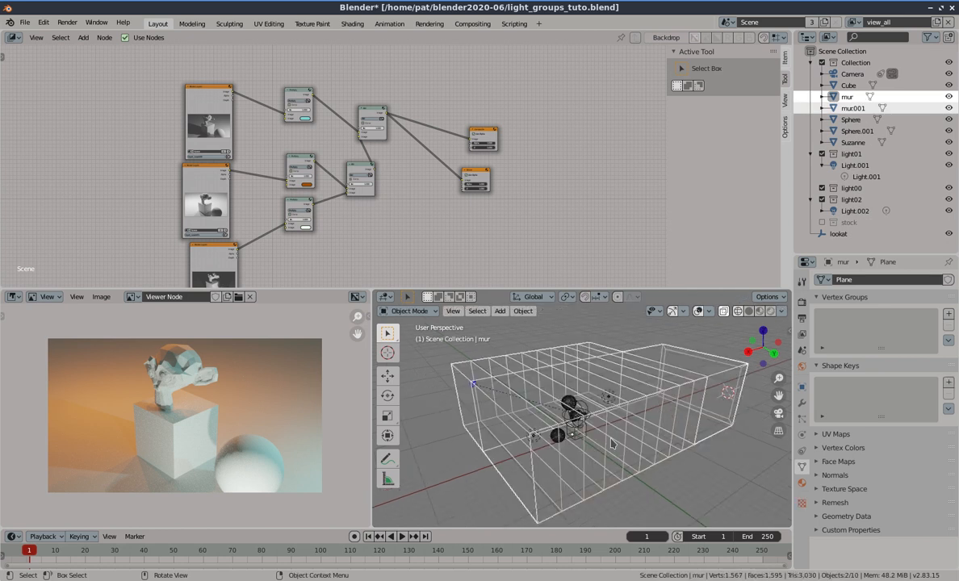
Select the separated wall strip object, rename it eclairage_mur and move it into the light00 collection
click(568, 414)
click(564, 414)
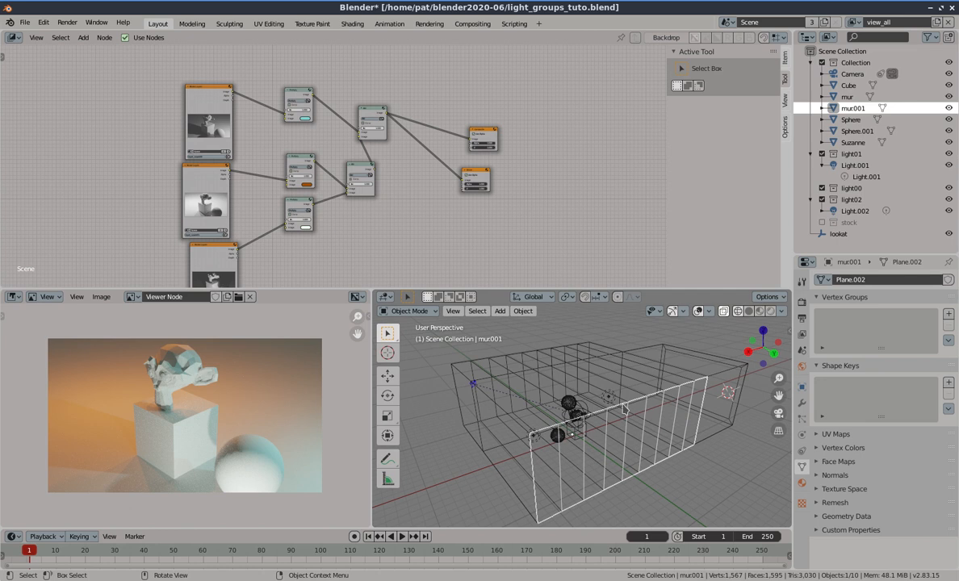
click(654, 413)
click(646, 410)
click(659, 418)
click(661, 418)
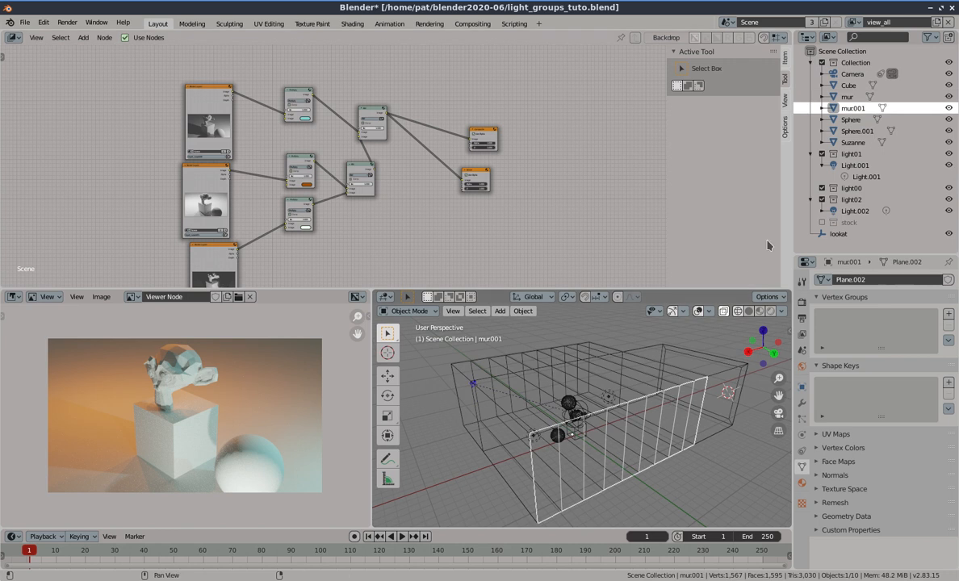
double_click(850, 110)
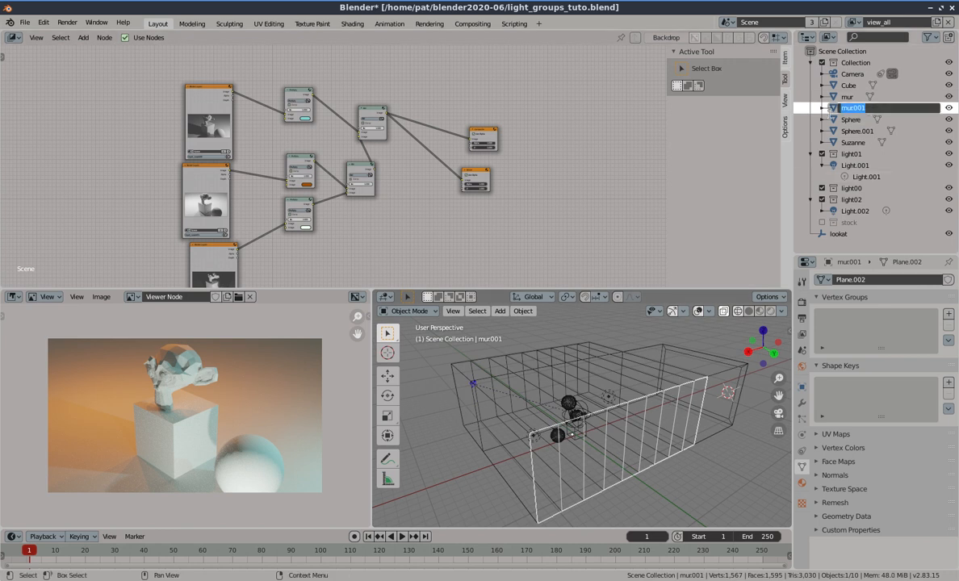
text(eclairage_)
key(Return)
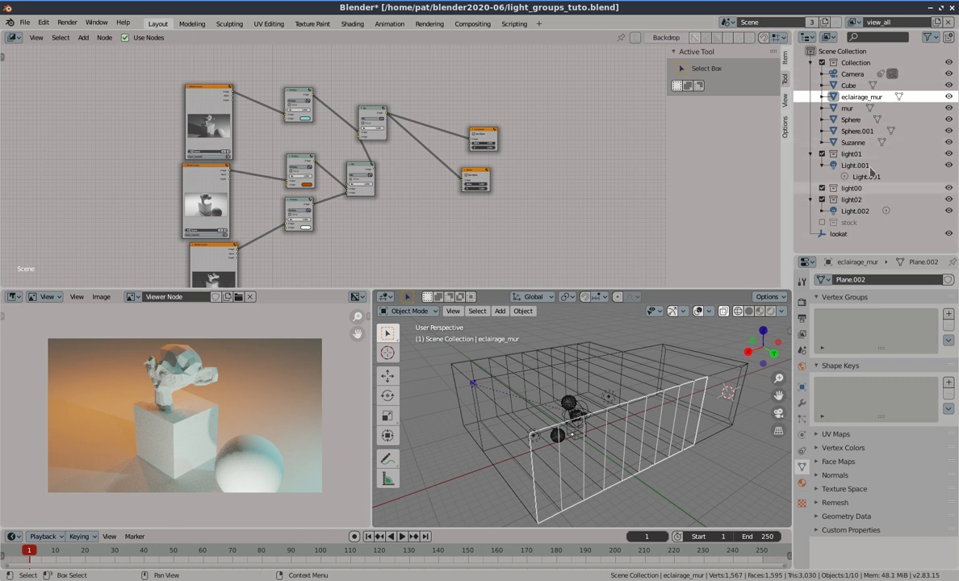
click(835, 190)
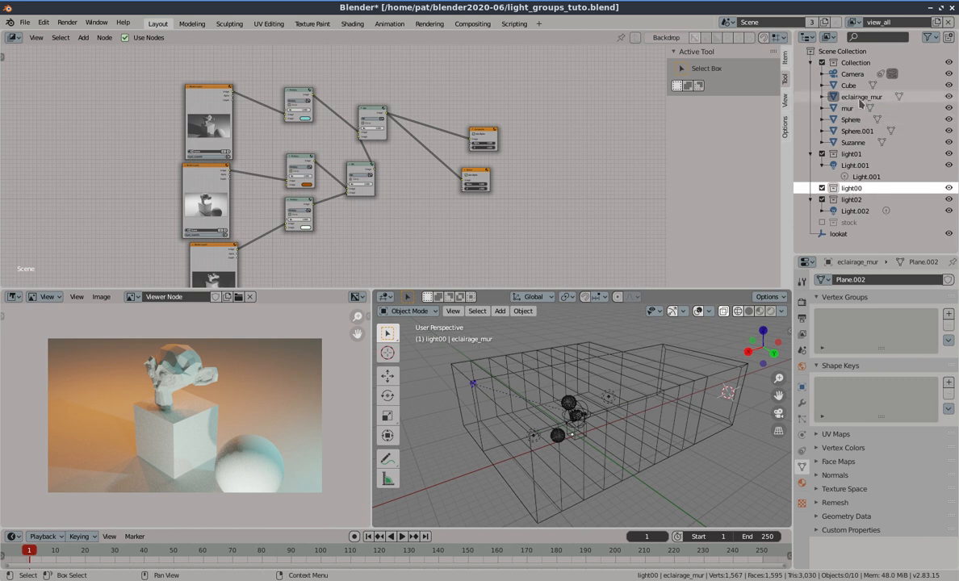
drag(850, 192, 873, 192)
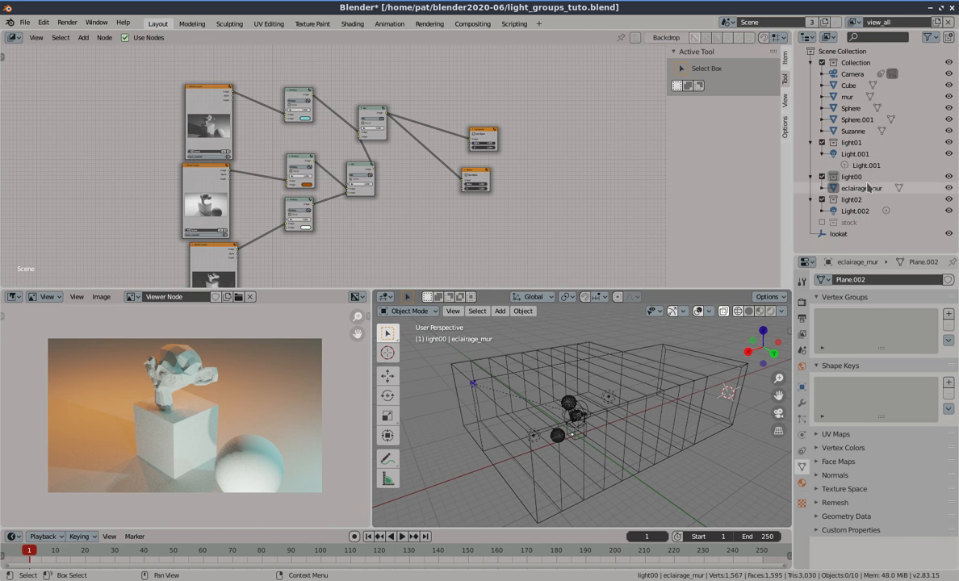
Identify the point lights in the room and delete Light.001 from the light01 collection
click(864, 154)
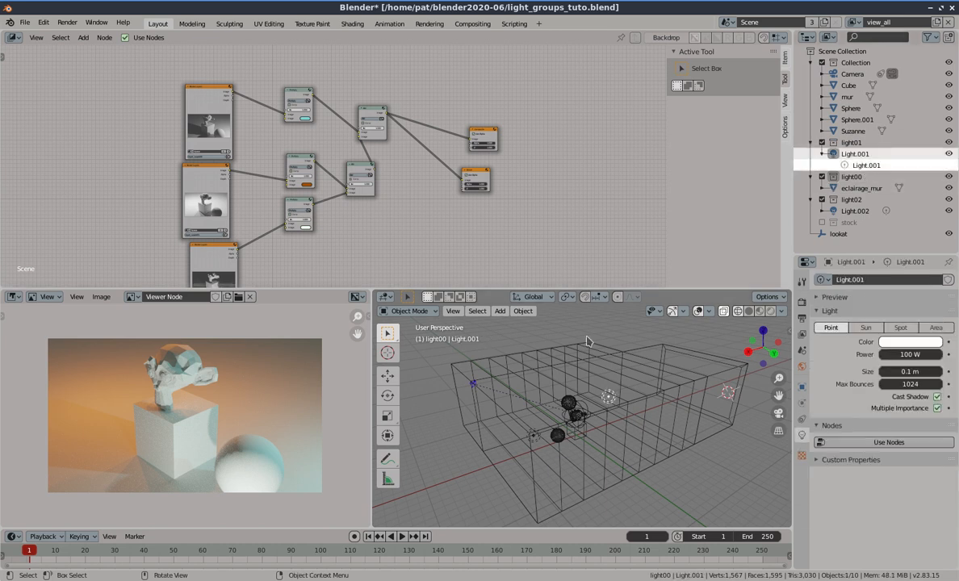
middle_drag(702, 323, 753, 379)
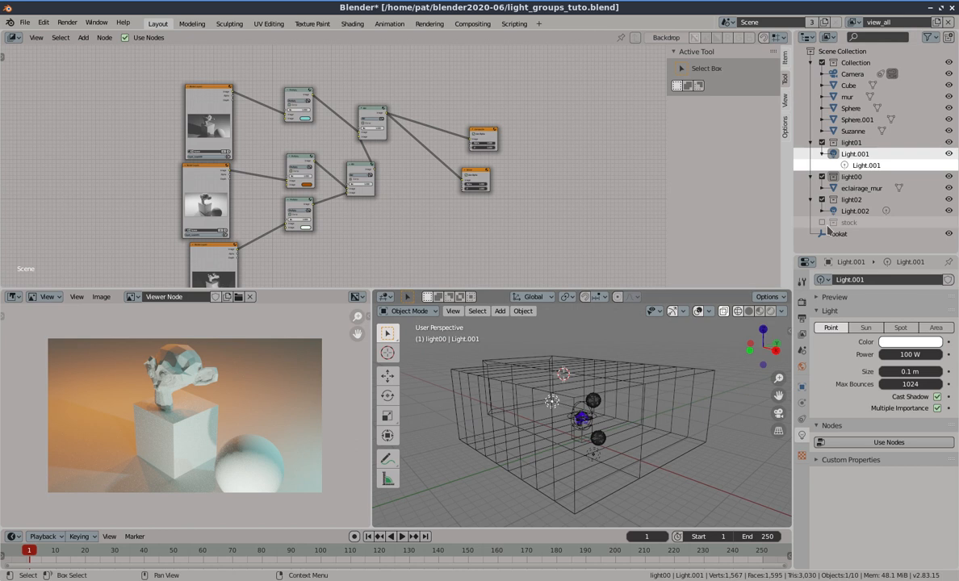
click(855, 211)
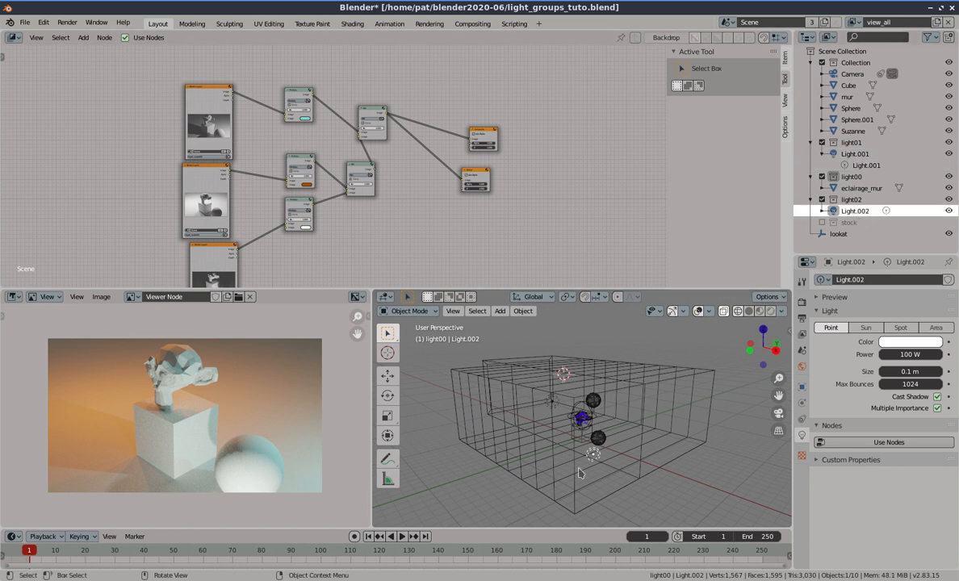
middle_drag(479, 475, 579, 454)
click(543, 412)
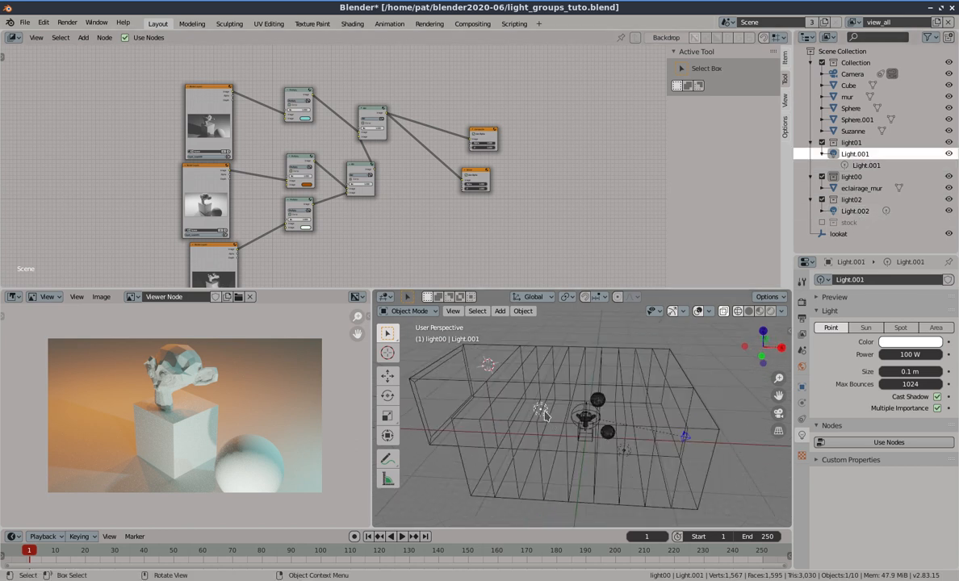
key(Delete)
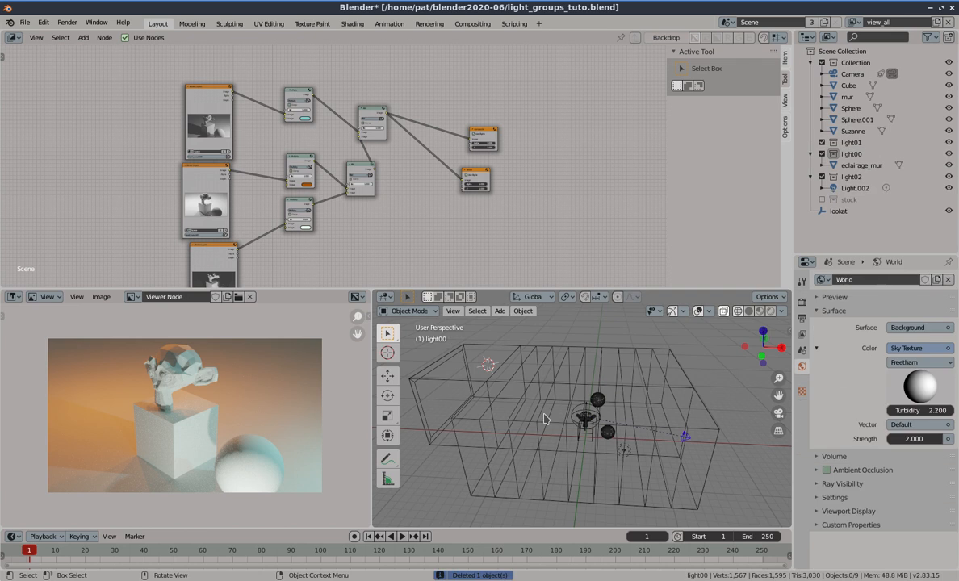
Rename the upper sphere, Sphere.001, as plafonier and move it into the light01 collection
click(600, 401)
click(600, 401)
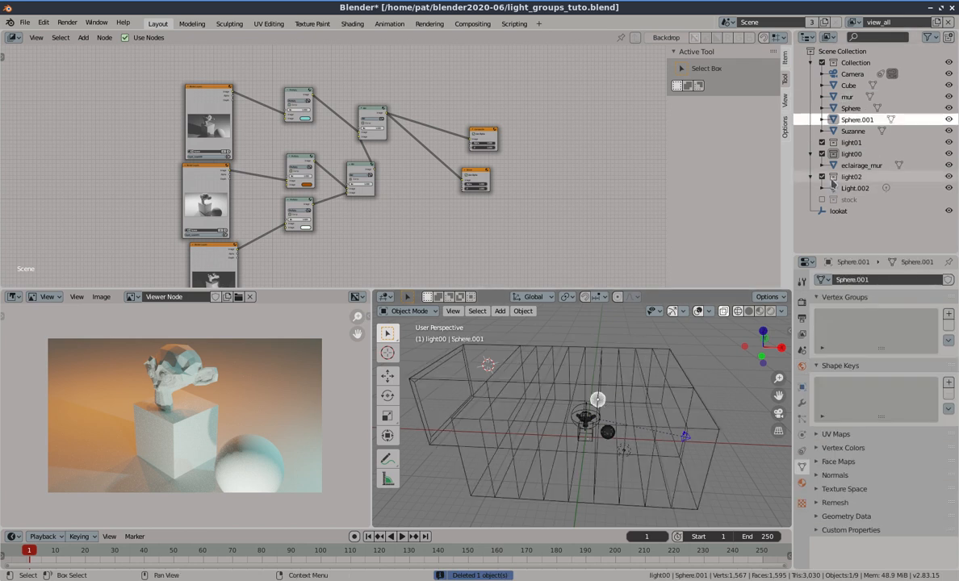
double_click(877, 119)
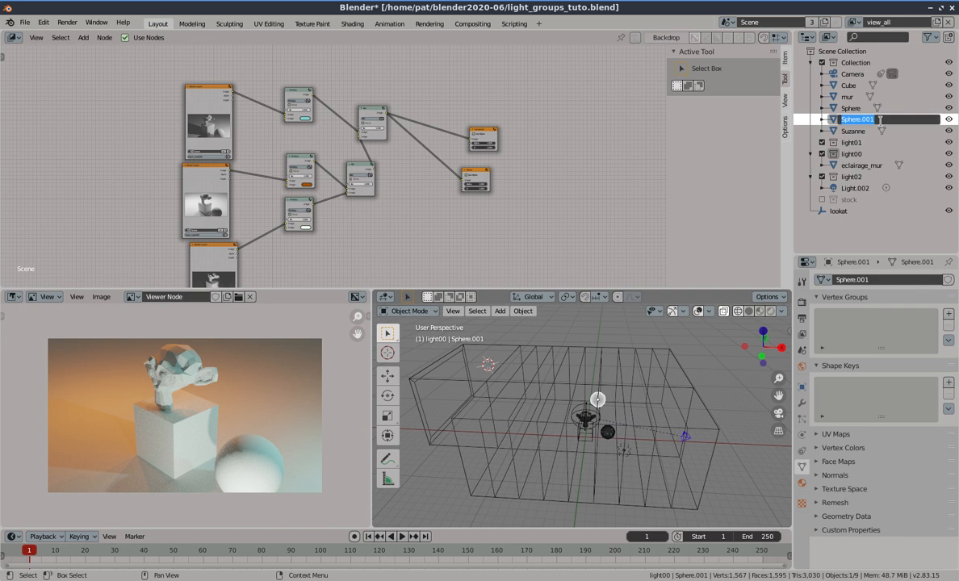
text(plafonier)
key(Return)
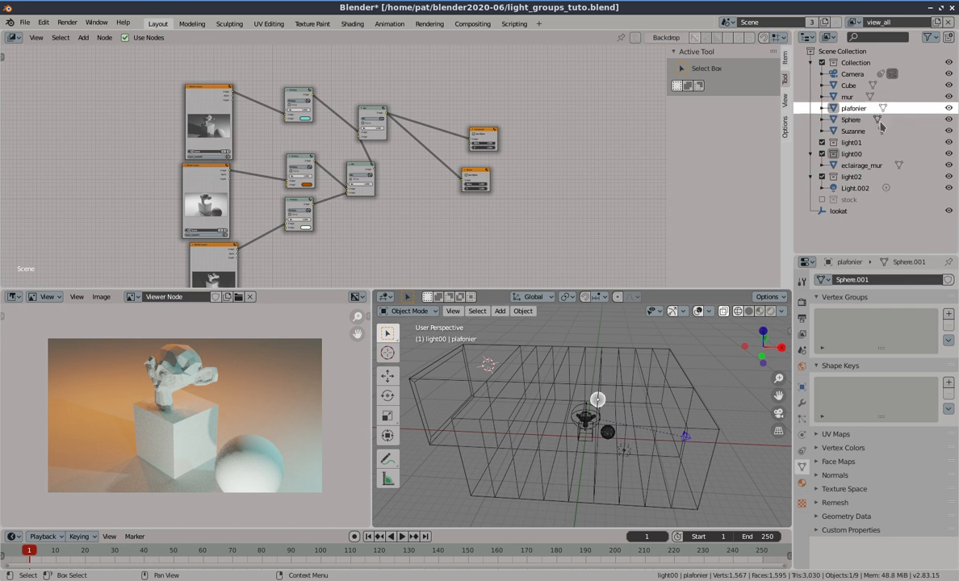
drag(854, 108, 887, 146)
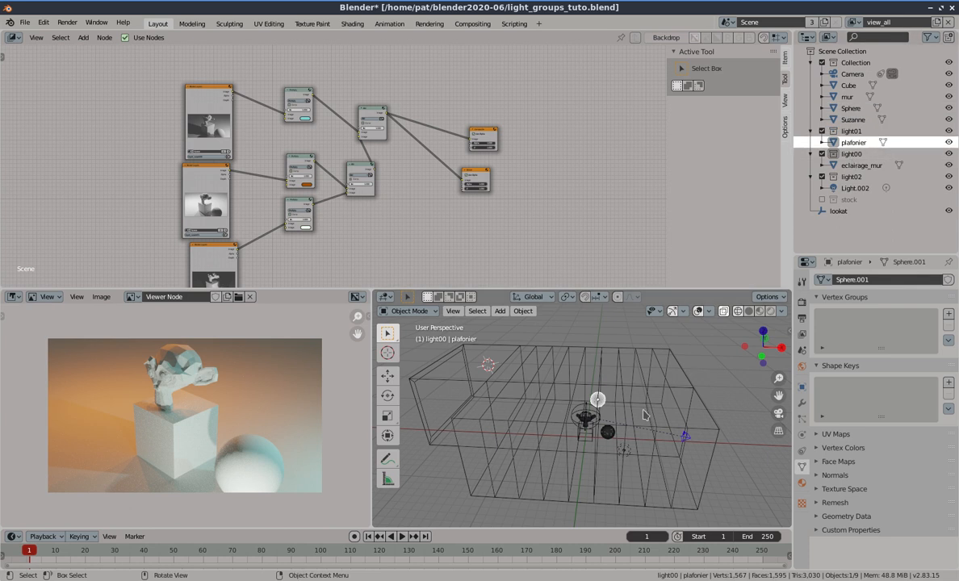
Look through the camera and show the viewport in rendered shading, with the camera frame enlarged
scroll(644, 415, up, 2)
scroll(646, 410, up, 3)
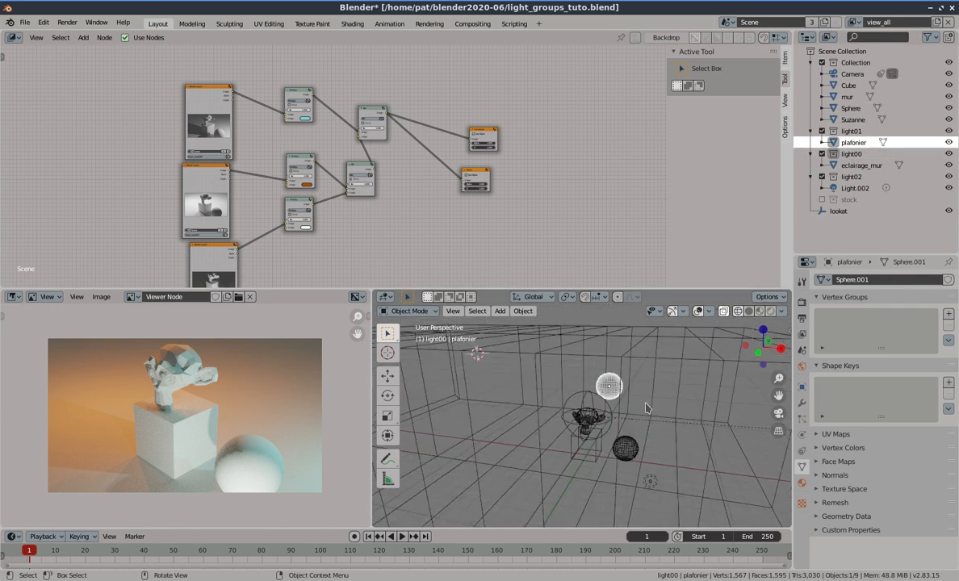
key(KP_0)
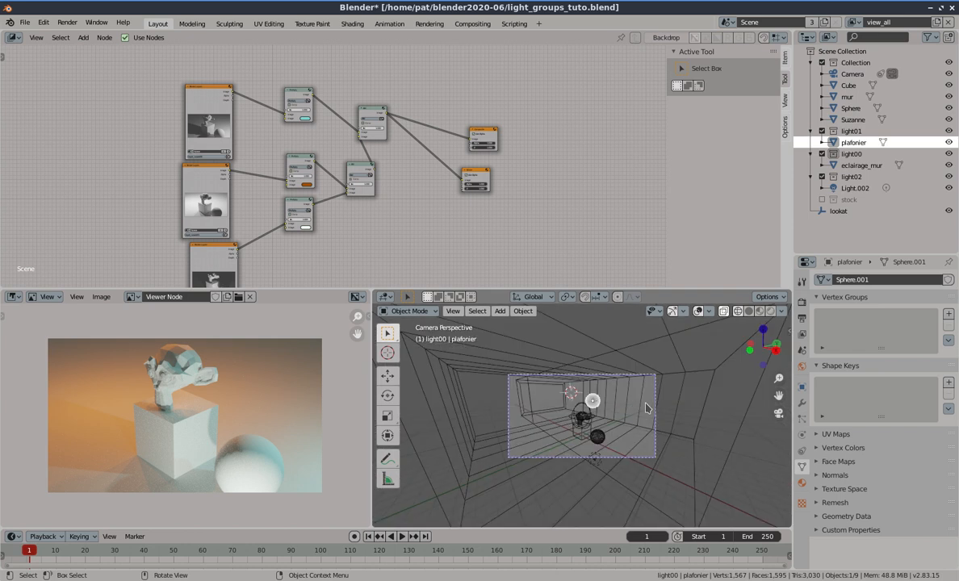
click(771, 311)
scroll(611, 434, up, 2)
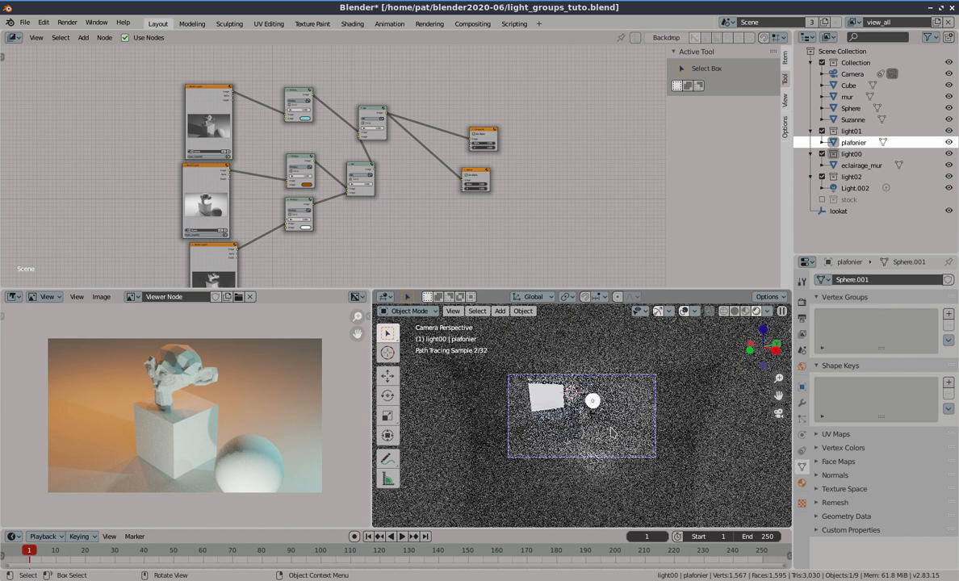
scroll(612, 432, up, 1)
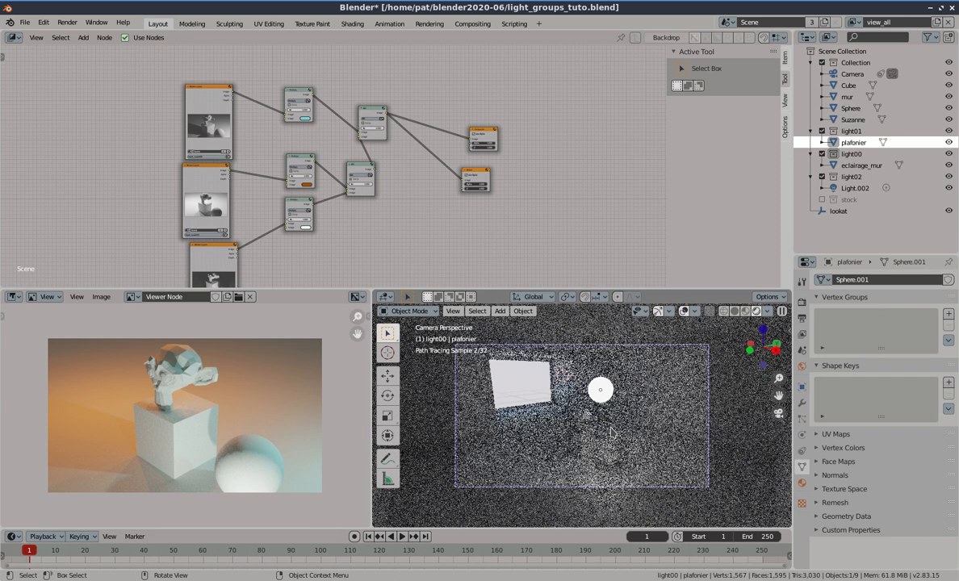
Select the eclairage_mur wall and rename its material as mural
click(660, 397)
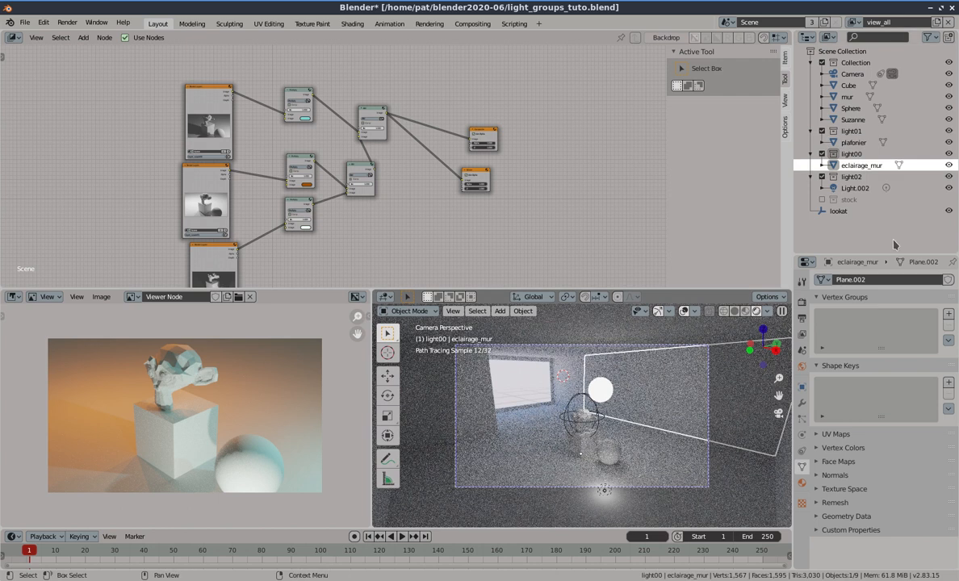
click(802, 483)
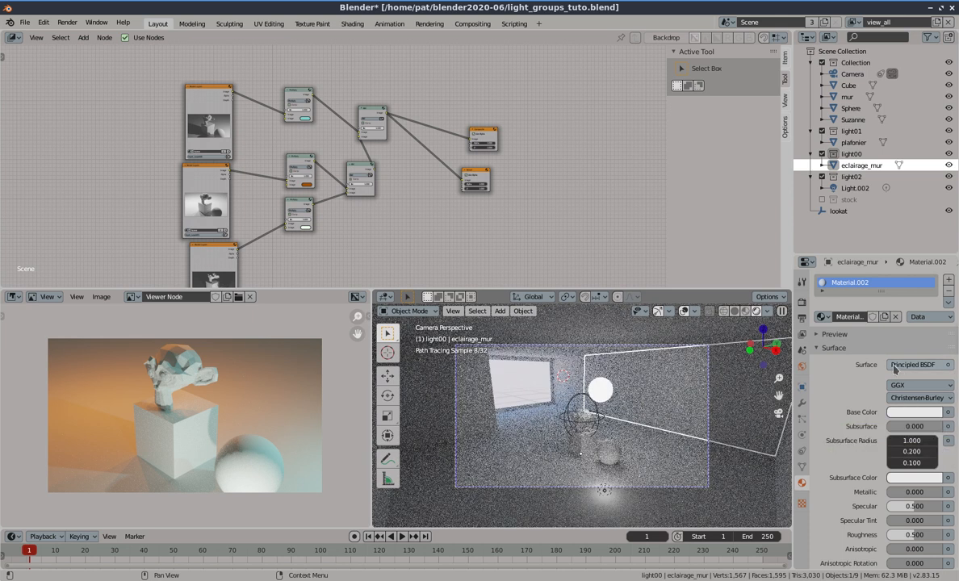
click(851, 316)
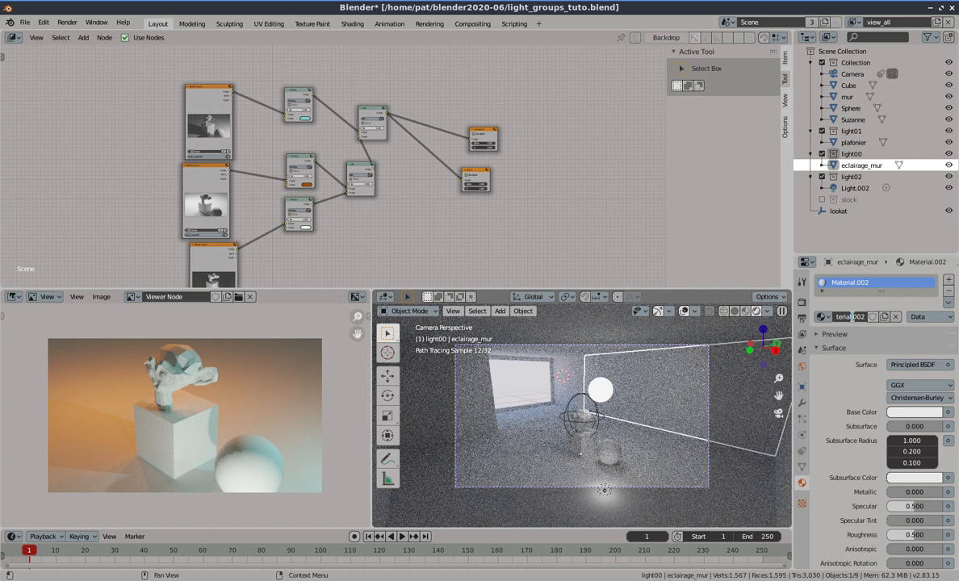
key(ctrl+a)
text(m)
key(Return)
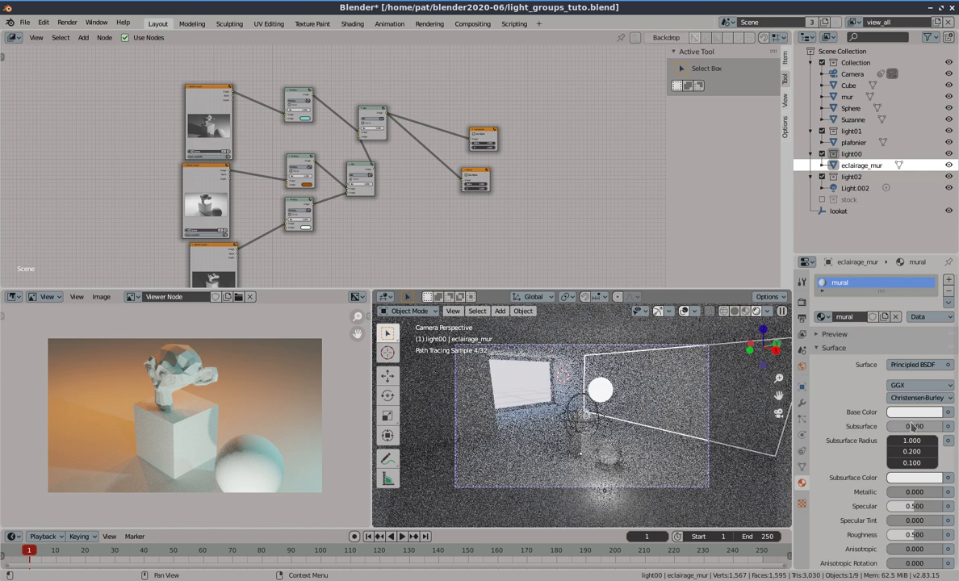
Set the mural material's base color to a slightly darkened pale beige, with hue 0.111 and saturation 0.208
click(915, 412)
click(876, 302)
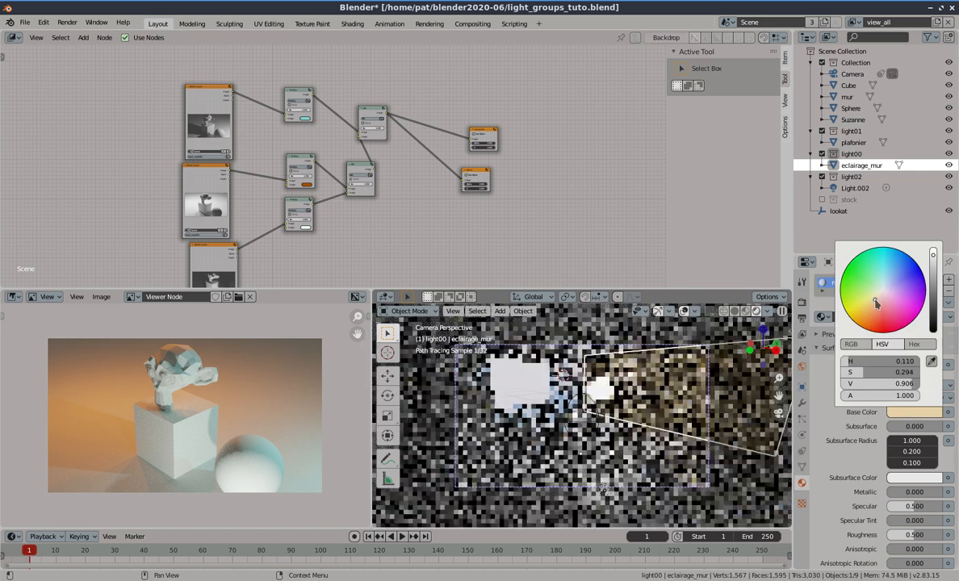
click(875, 301)
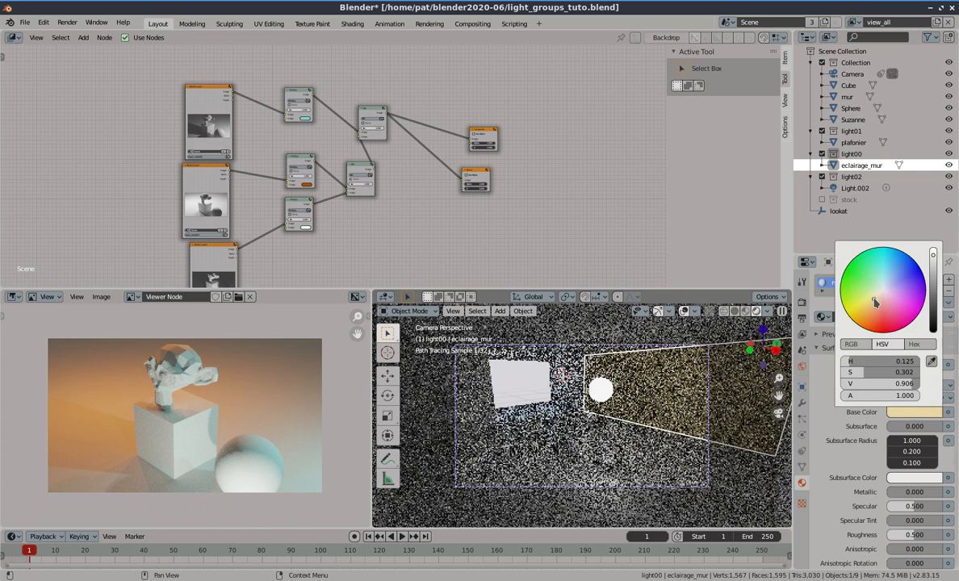
click(877, 297)
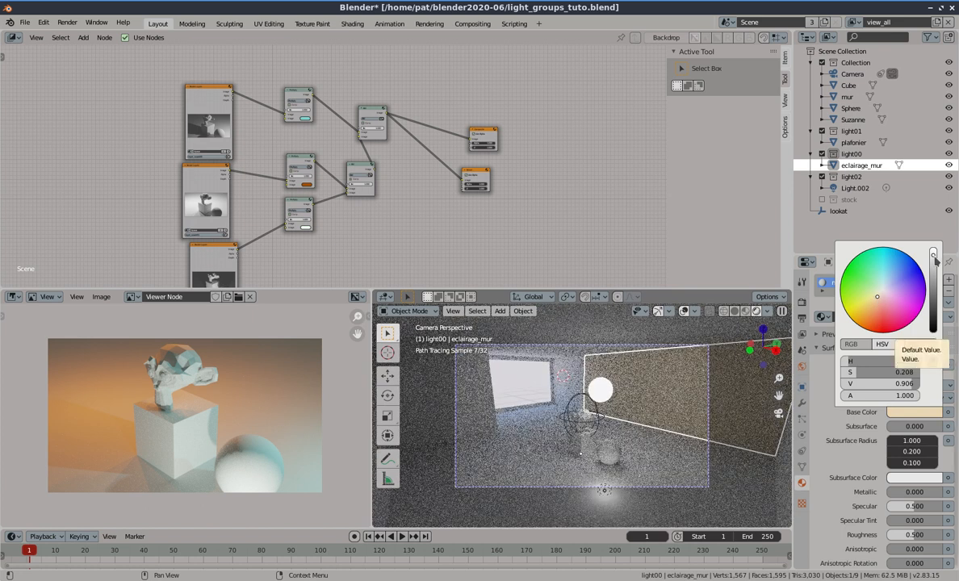
click(935, 261)
click(934, 264)
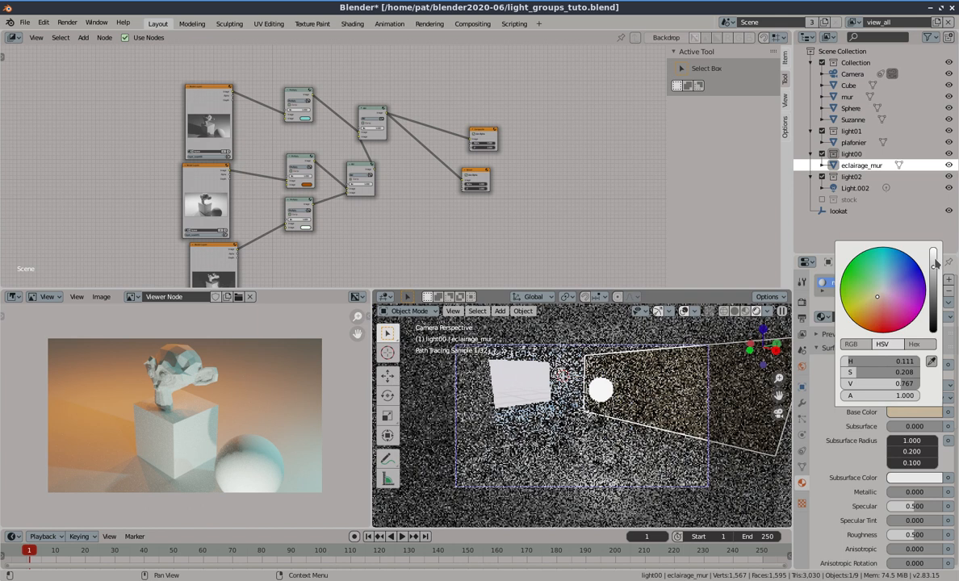
click(935, 259)
click(934, 270)
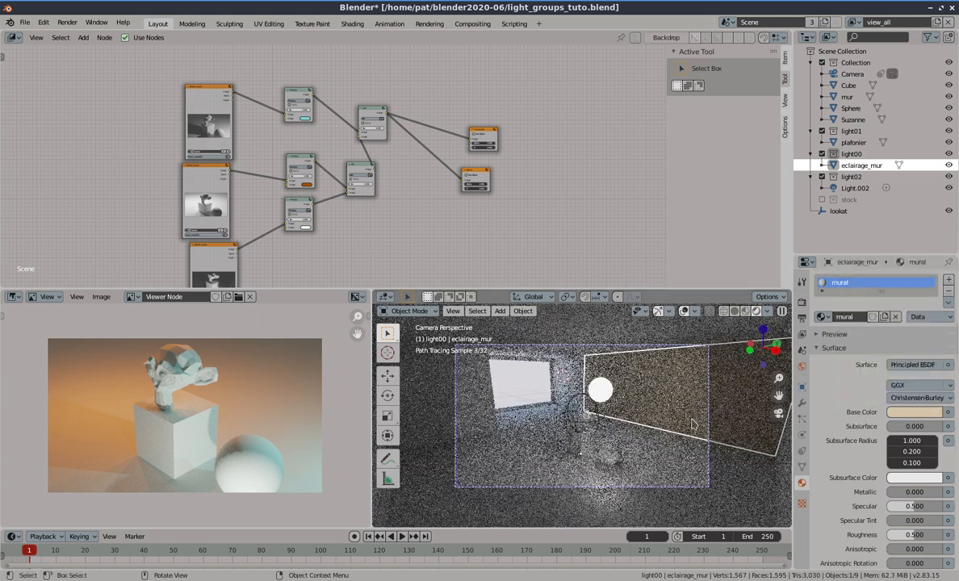
Assign the existing mural material to the room object mur, and reselect eclairage_mur
click(622, 369)
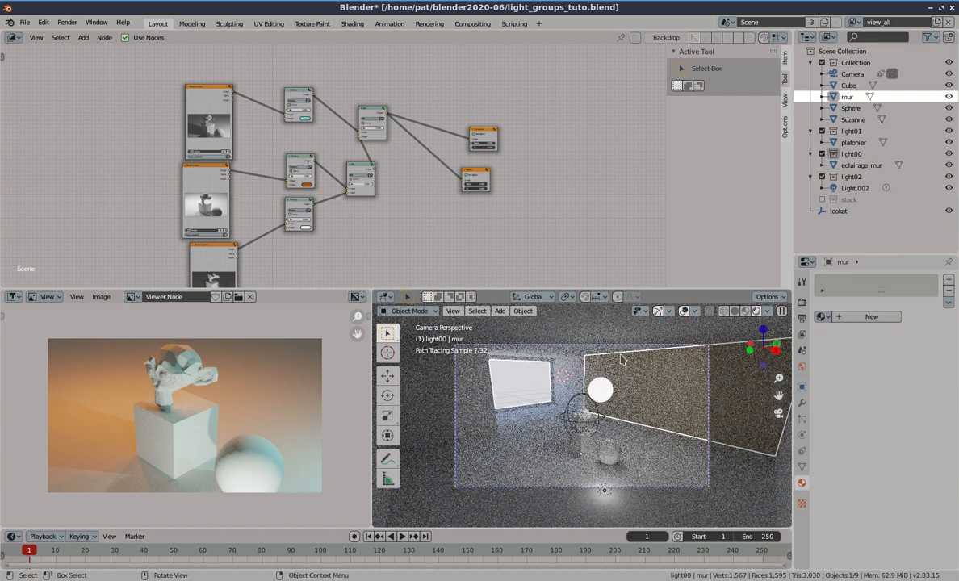
click(822, 317)
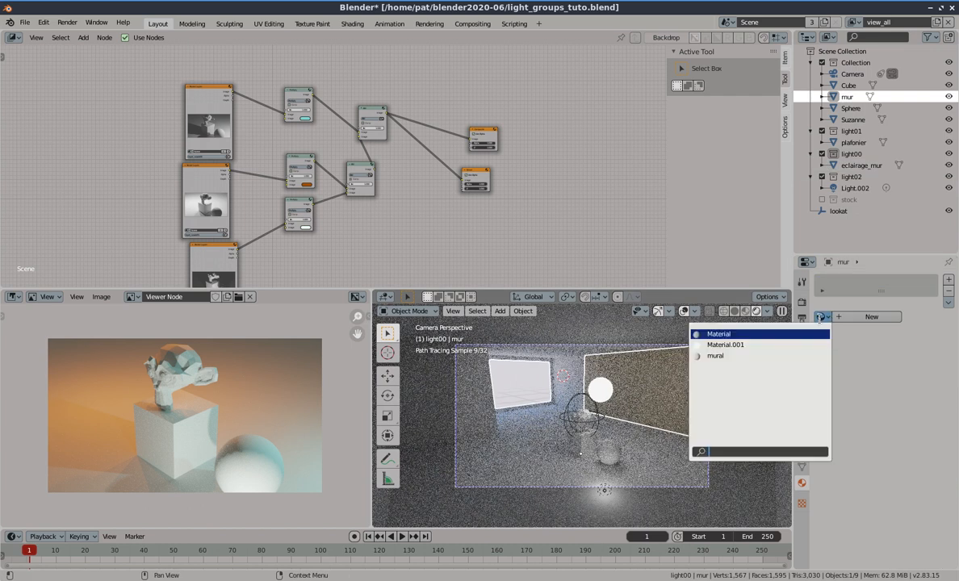
click(779, 355)
click(861, 165)
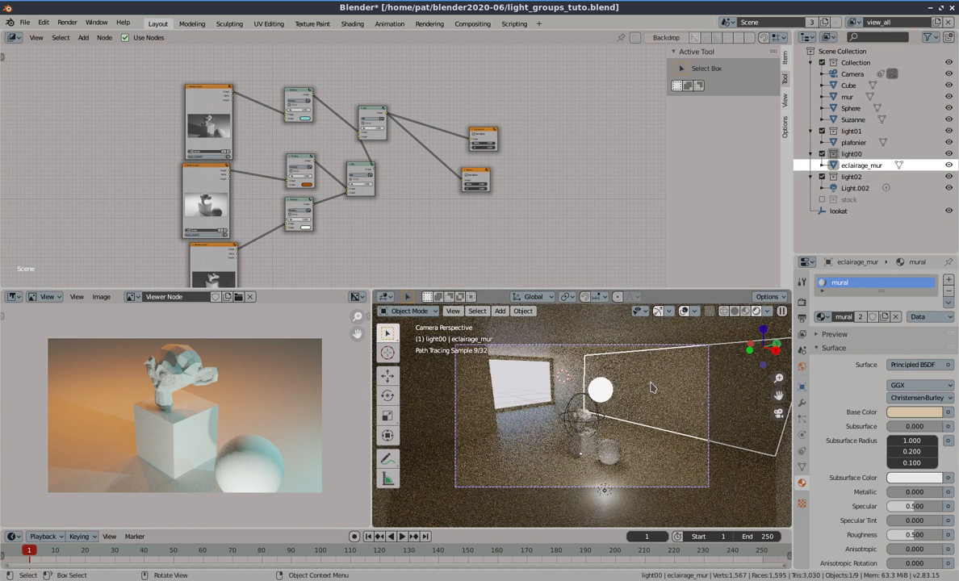
In Edit Mode, select four alternating strip faces of eclairage_mur, starting with the second strip from the far end
key(Tab)
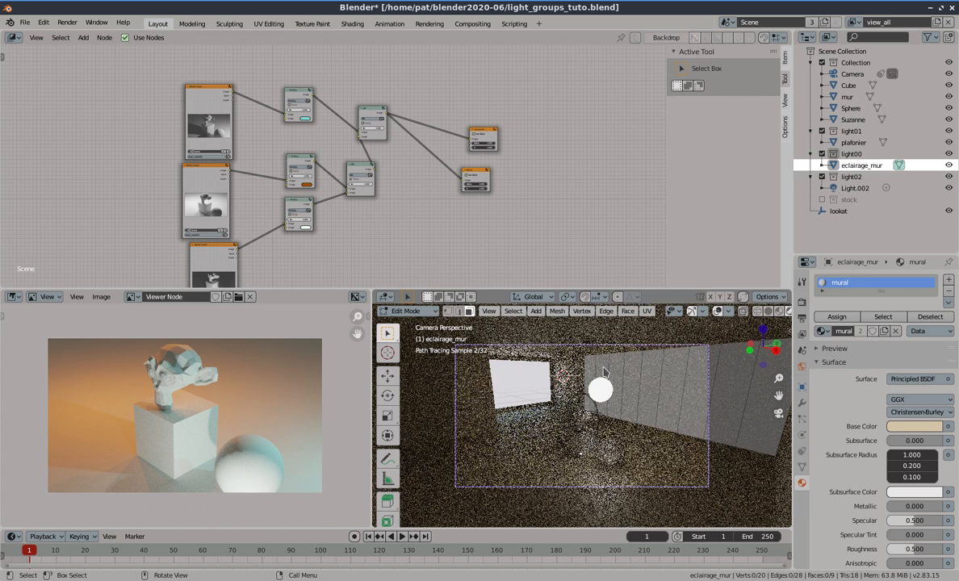
click(604, 373)
shift+click(633, 378)
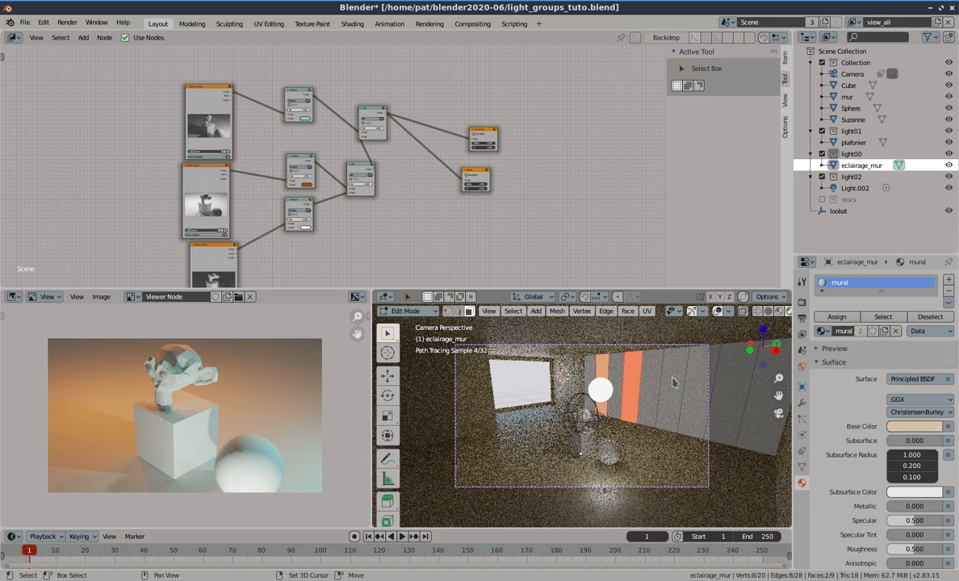
shift+click(678, 376)
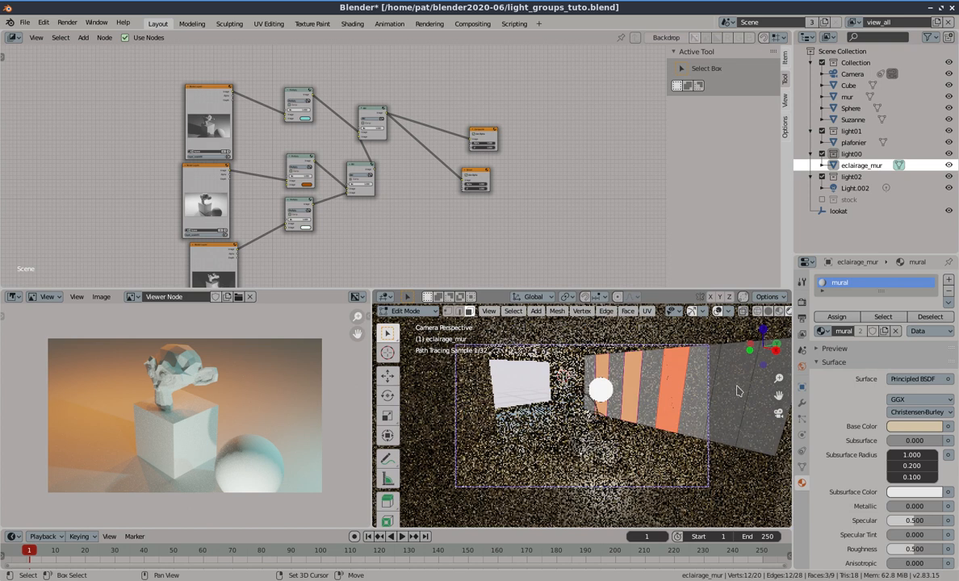
shift+click(737, 392)
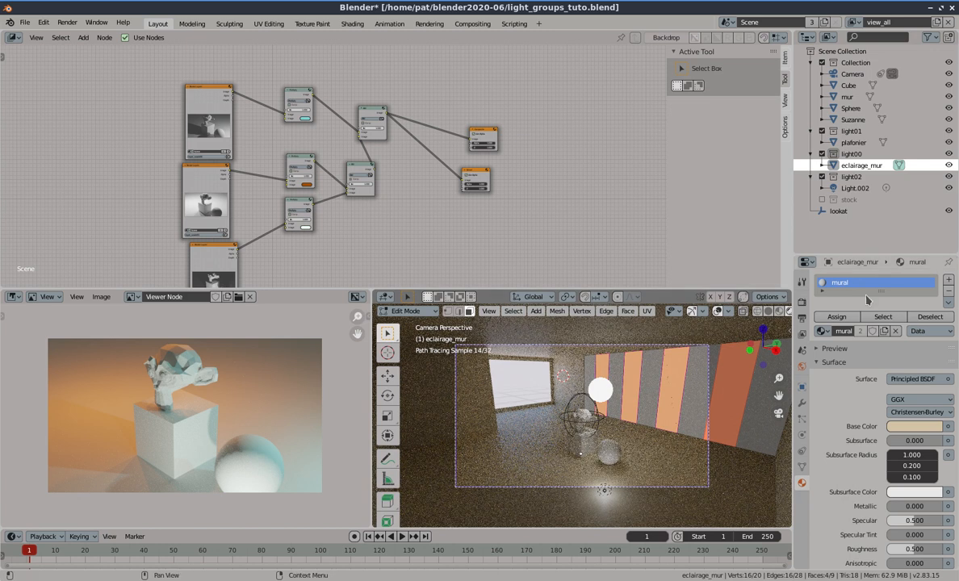
Add a second material slot to eclairage_mur with a new material using an Emission surface
click(949, 281)
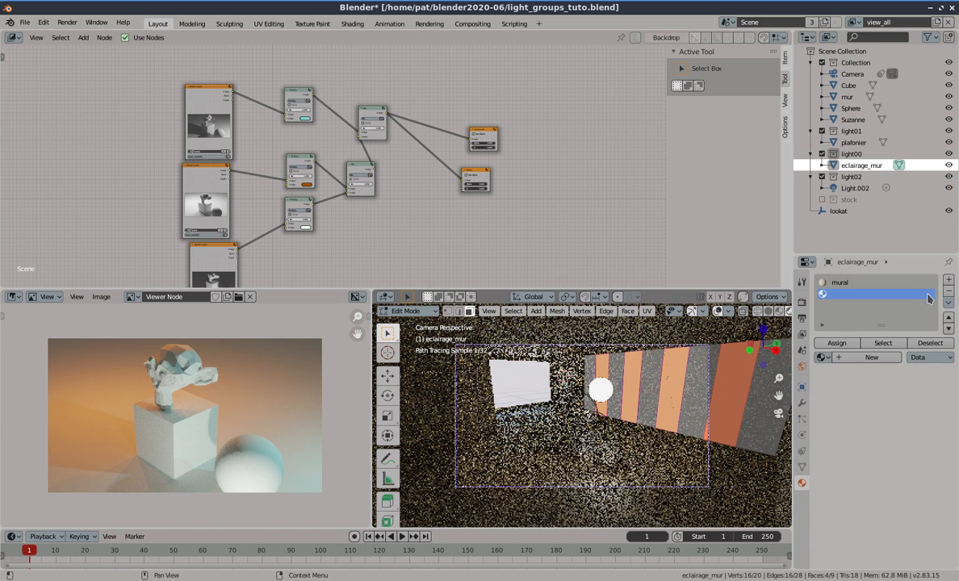
click(873, 358)
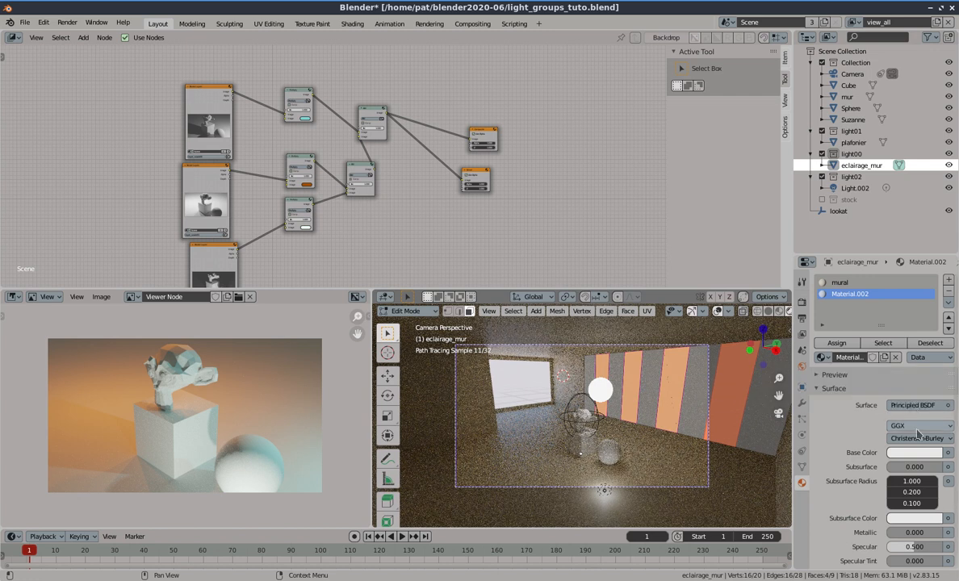
click(913, 406)
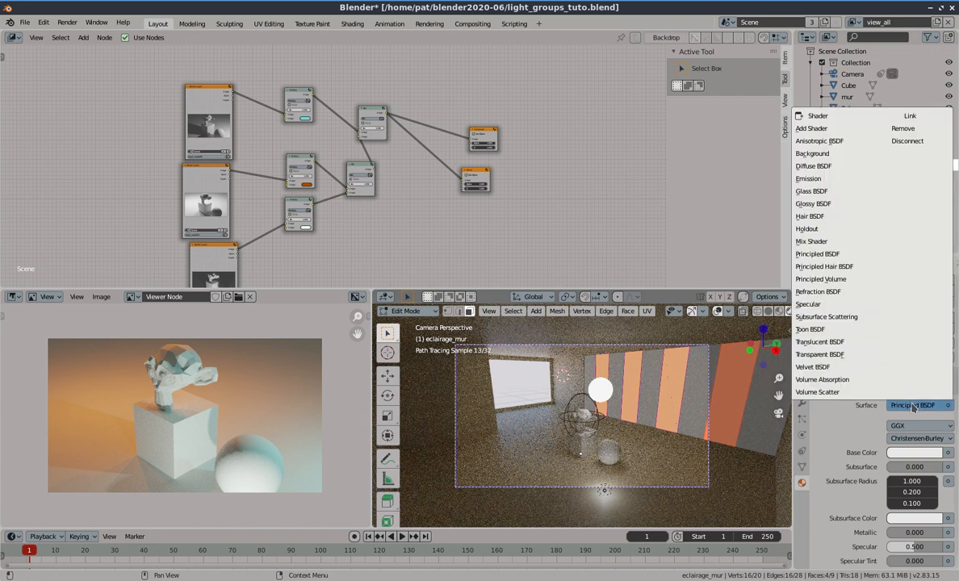
click(818, 179)
Set the new emission material's strength to 5 and assign it to the selected strips
click(917, 441)
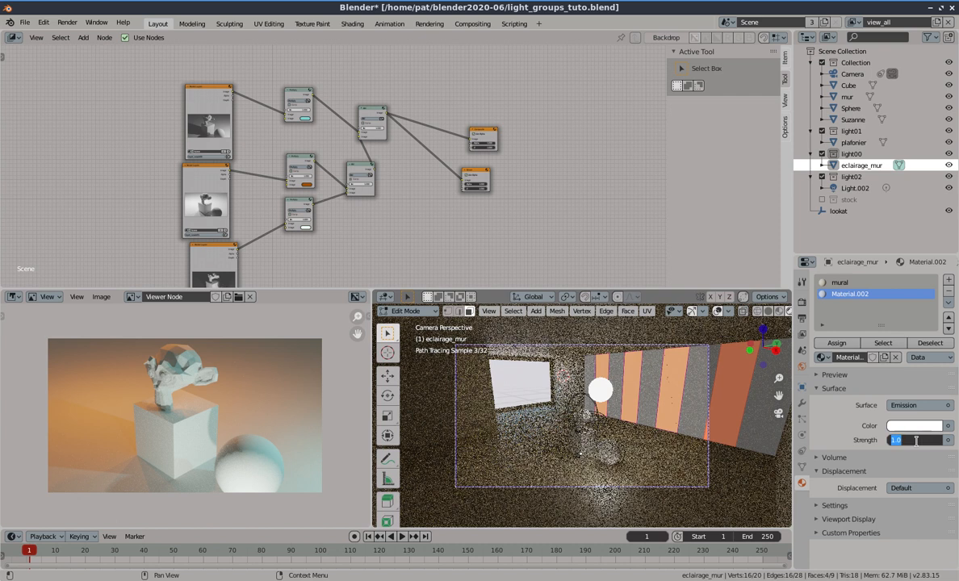
text(5)
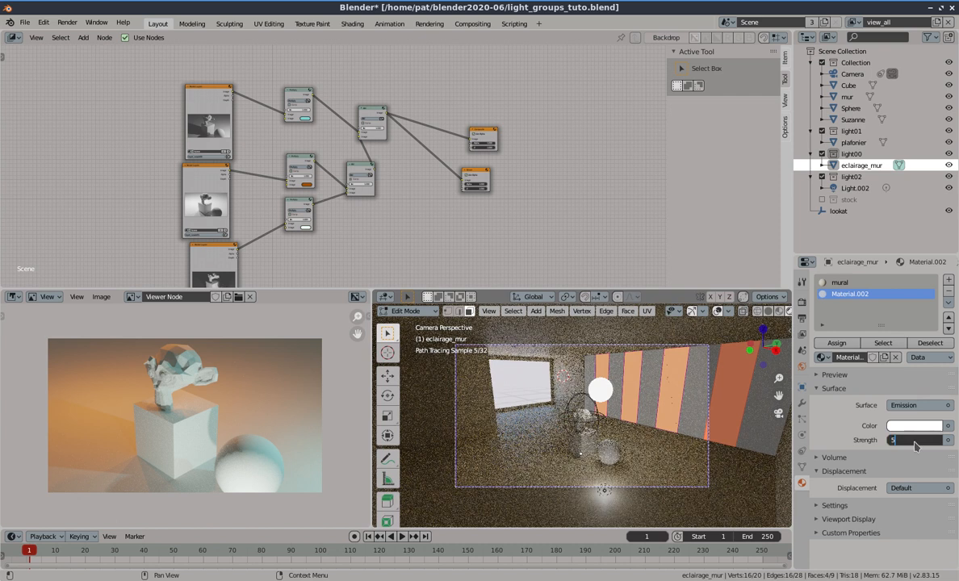
key(Return)
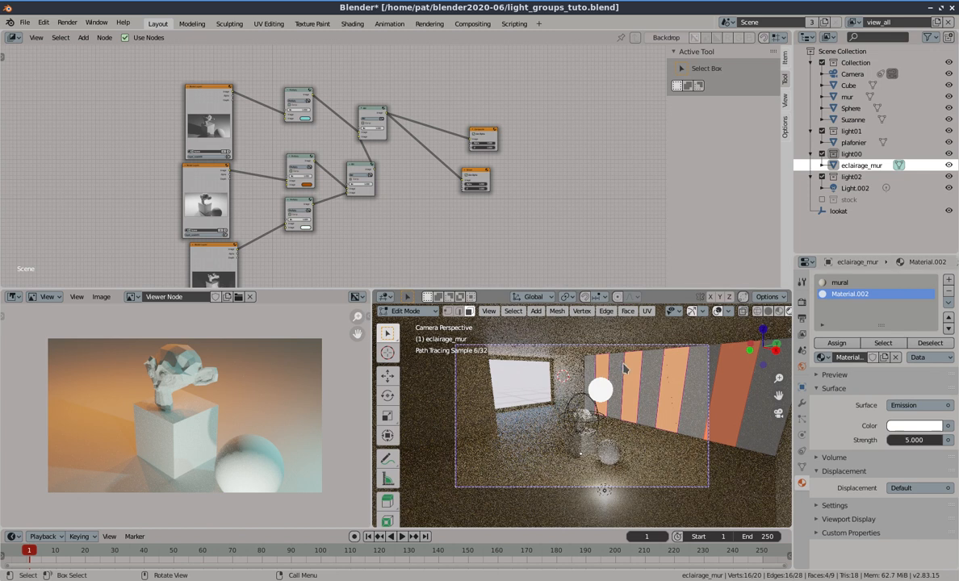
click(839, 345)
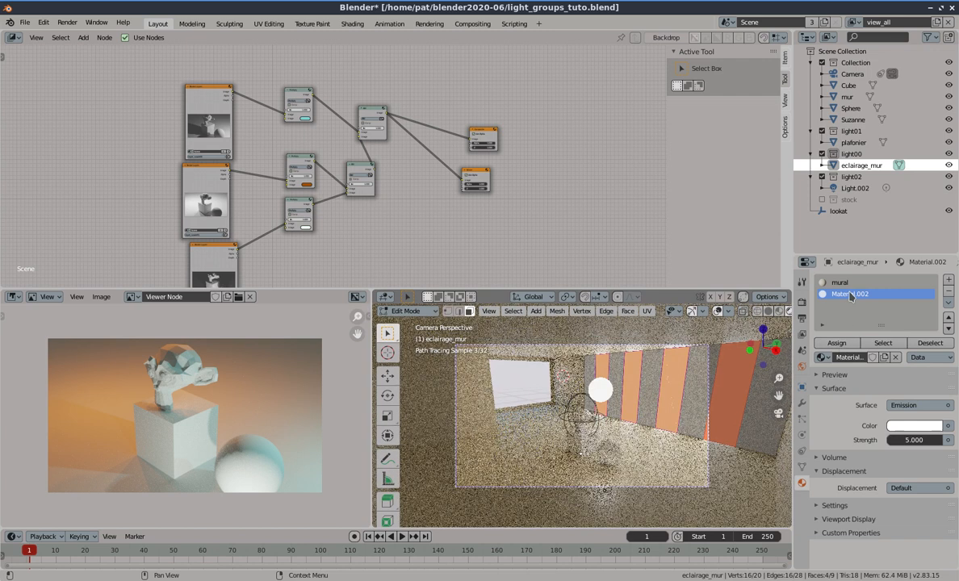
Rename the emission material as mural_source and return to Object Mode
click(849, 295)
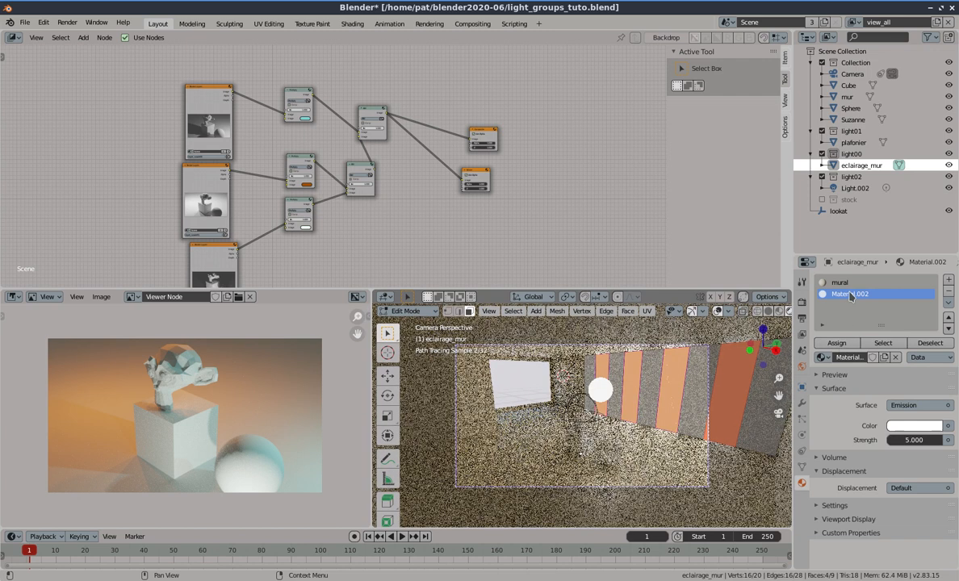
click(854, 300)
double_click(848, 357)
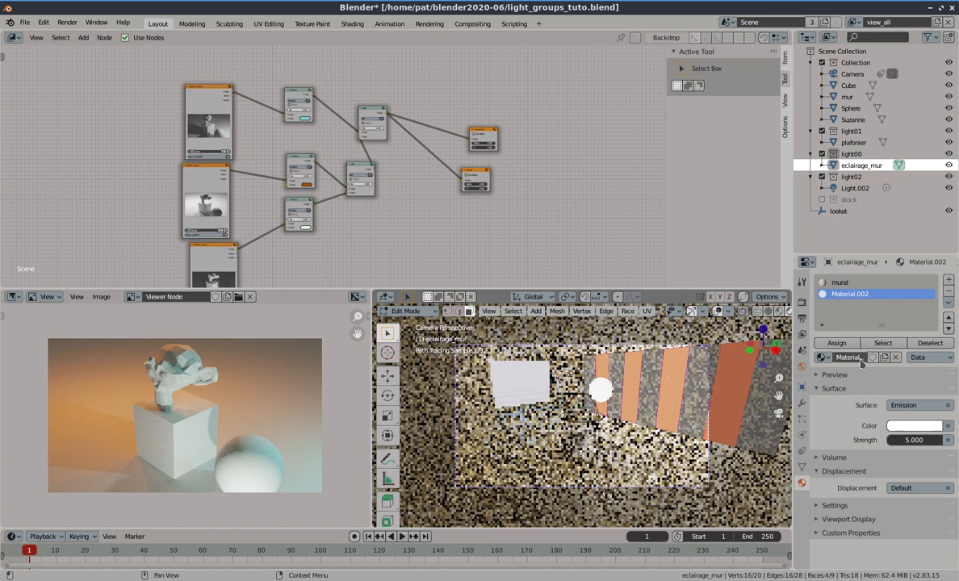
drag(860, 357, 796, 349)
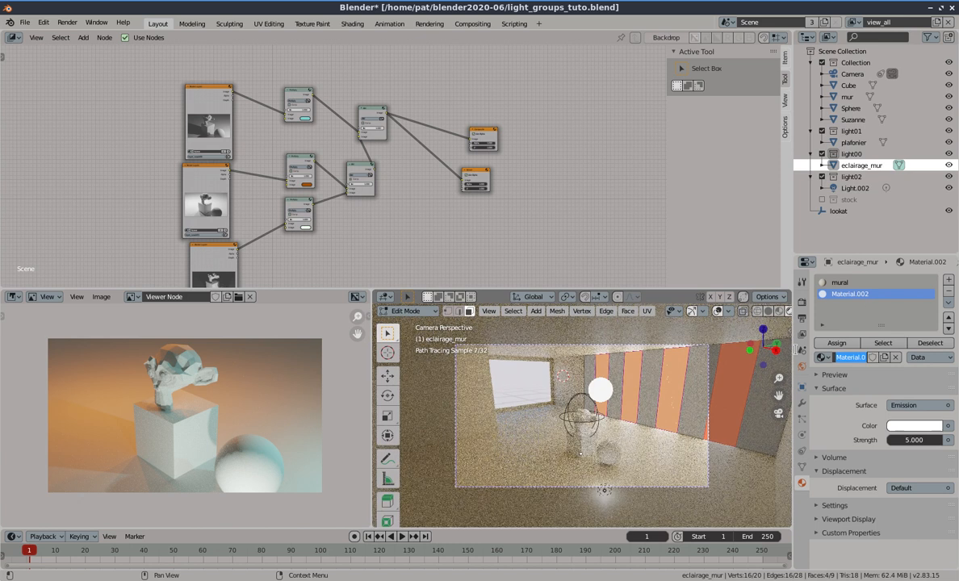
text(mural_source)
key(Return)
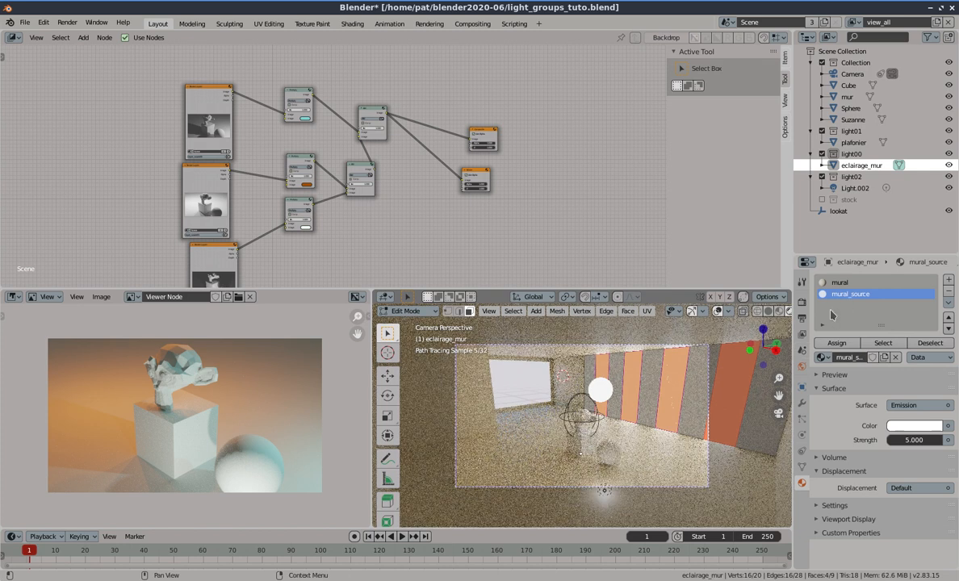
key(Tab)
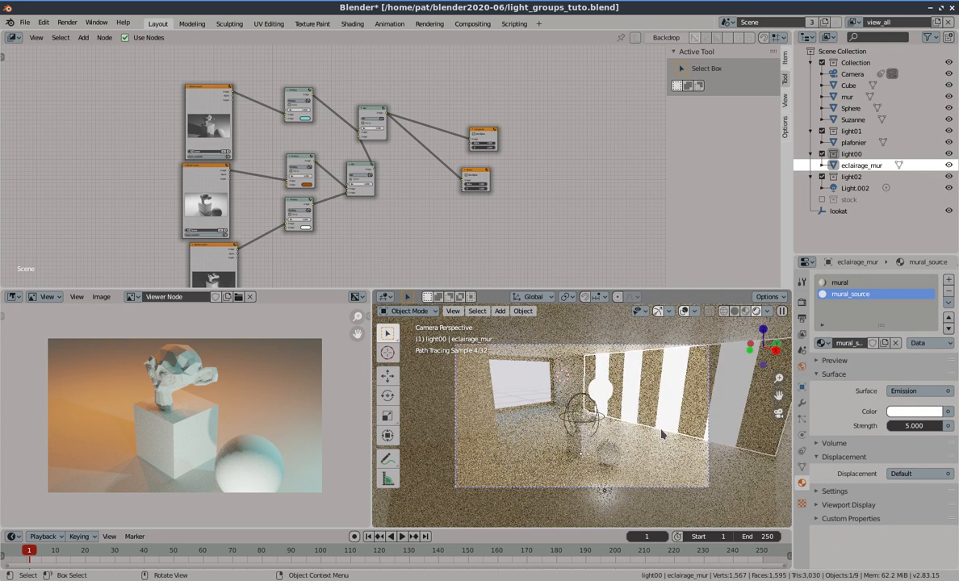
Lower the emission strength of the mural_source material on the wall strips
scroll(661, 435, up, 2)
click(906, 425)
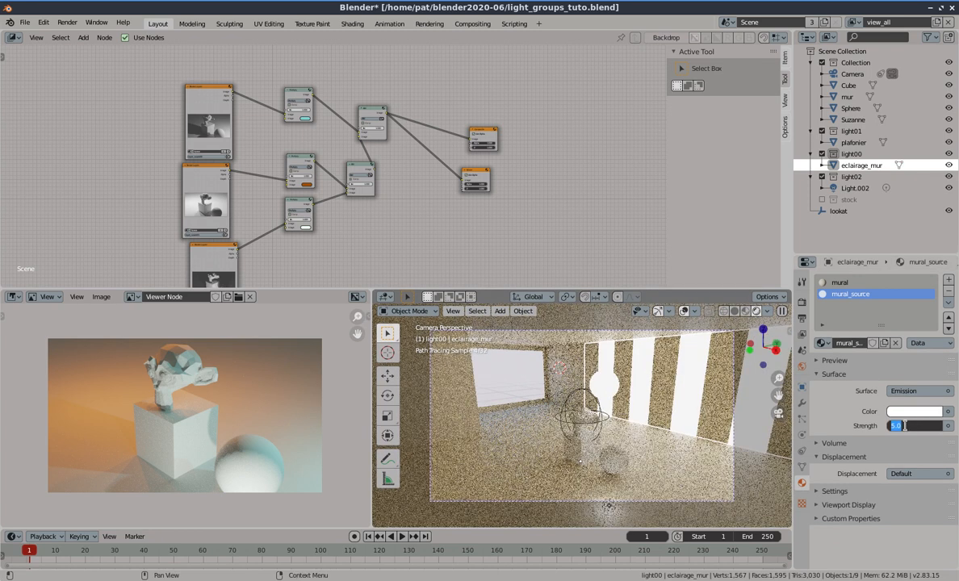
text(40)
key(Return)
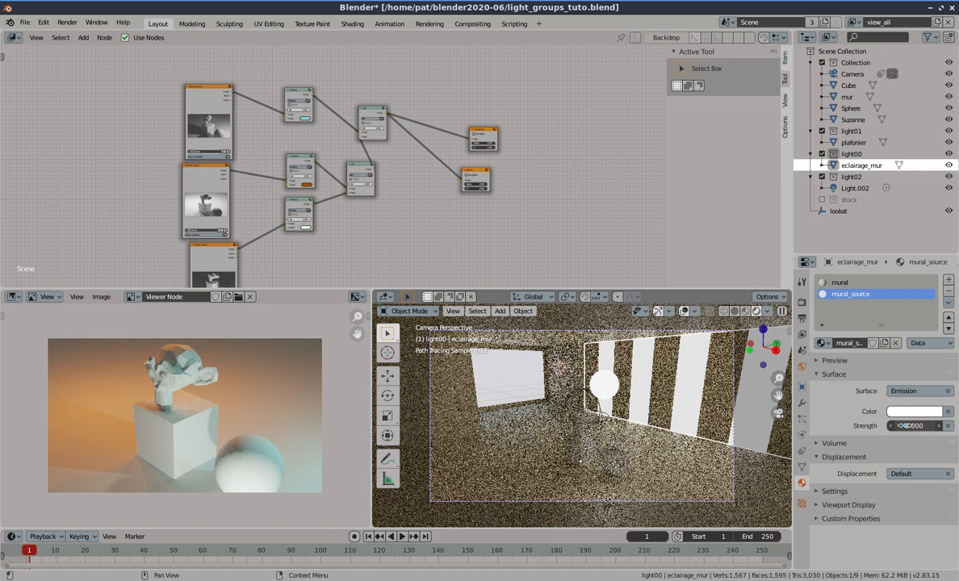
Set the plafonier sphere's emission strength to 3 and move the sphere slightly upward
click(621, 395)
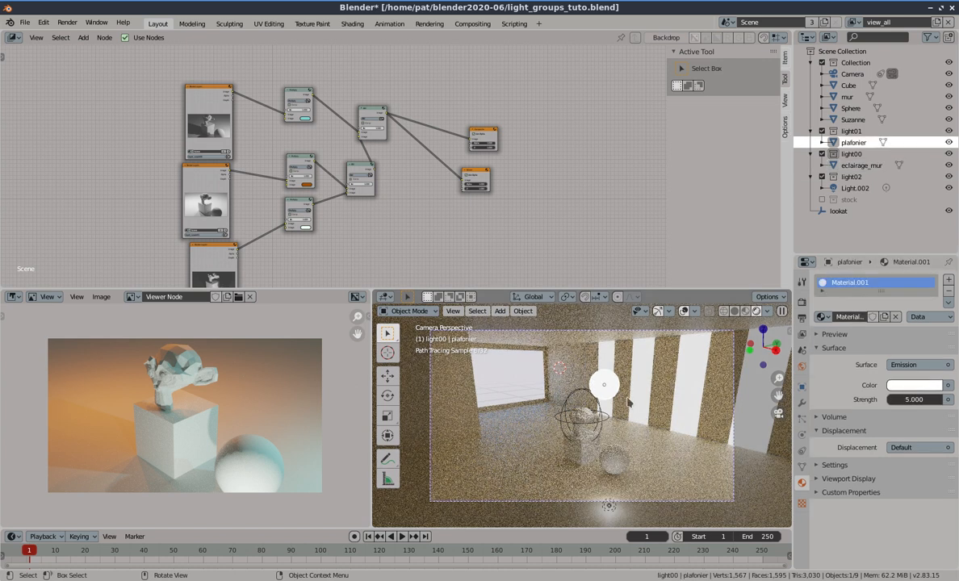
click(916, 400)
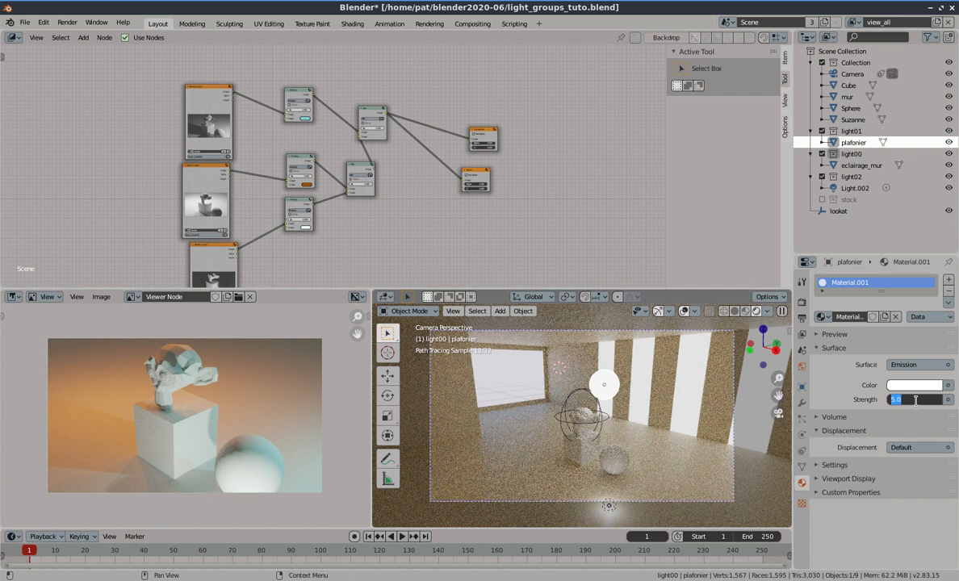
key(Return)
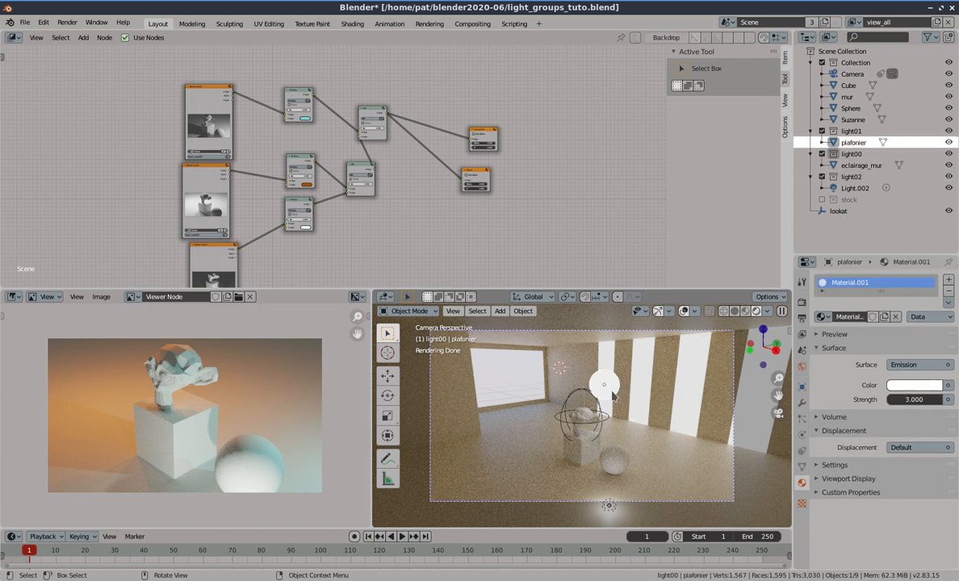
drag(612, 396, 609, 381)
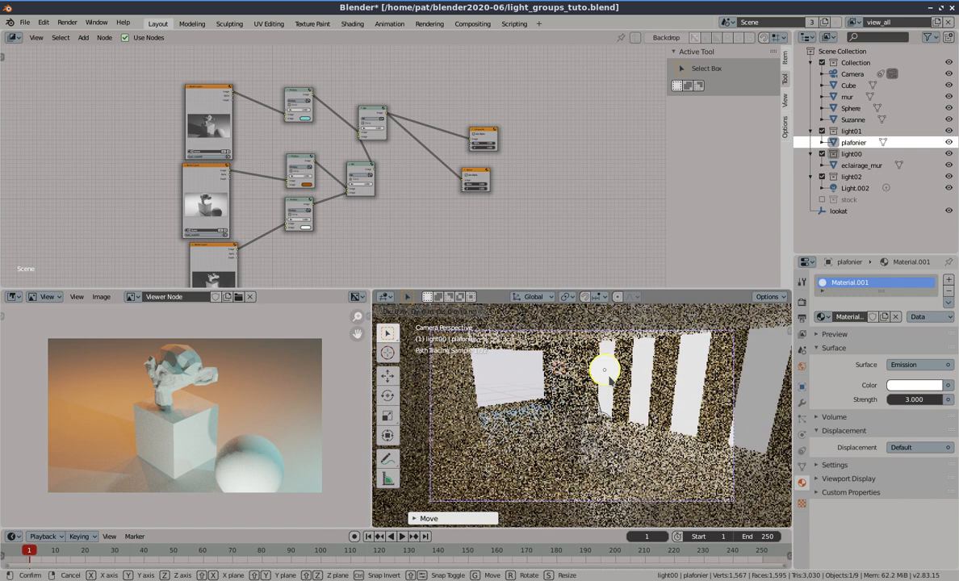
Duplicate the plafonier sphere and place the copy beside it at the same height, constrained to the horizontal plane
key(shift+d)
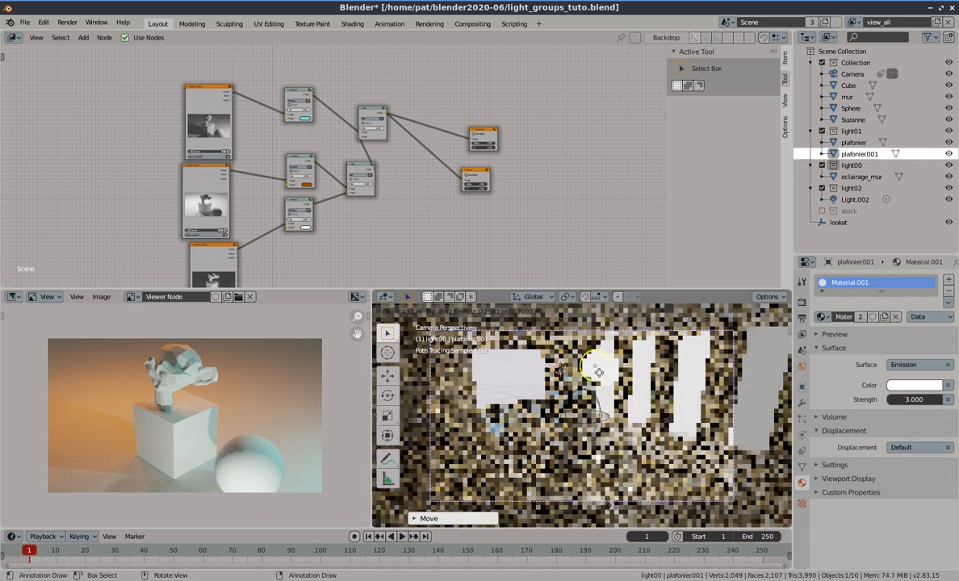
key(shift+z)
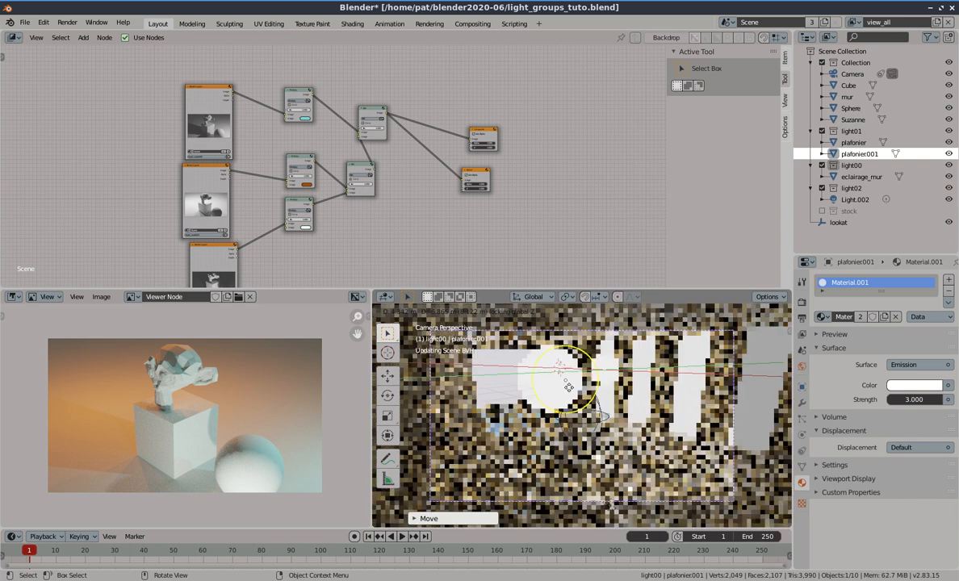
click(637, 385)
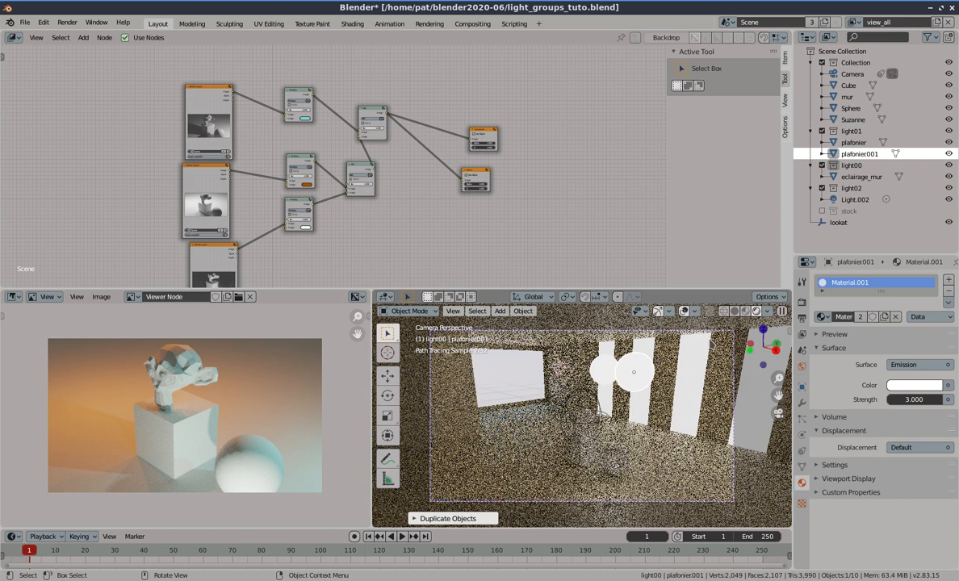
Display the scene in wireframe, duplicate plafonier.001 and place the copy in the same horizontal plane, away from the other two lamps
click(724, 312)
mouse_move(646, 387)
middle_down()
mouse_move(632, 436)
mouse_move(616, 363)
mouse_move(652, 360)
mouse_move(604, 452)
middle_up()
scroll(631, 423, down, 4)
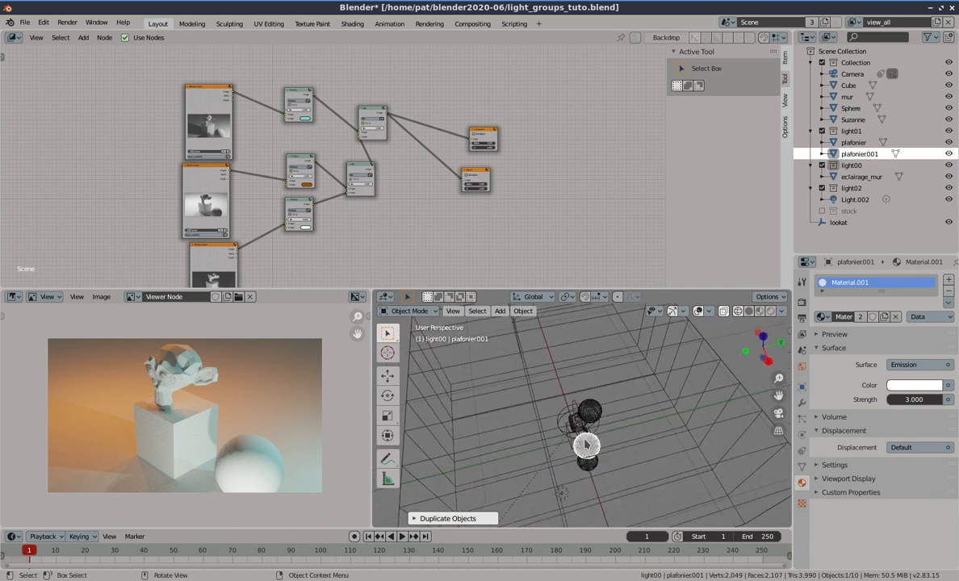
click(602, 454)
click(597, 446)
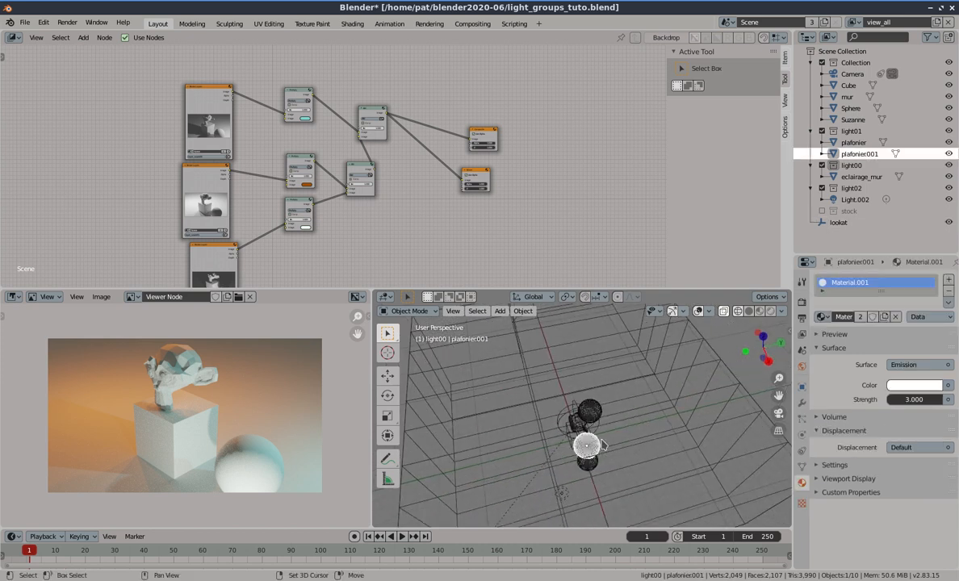
key(shift+d)
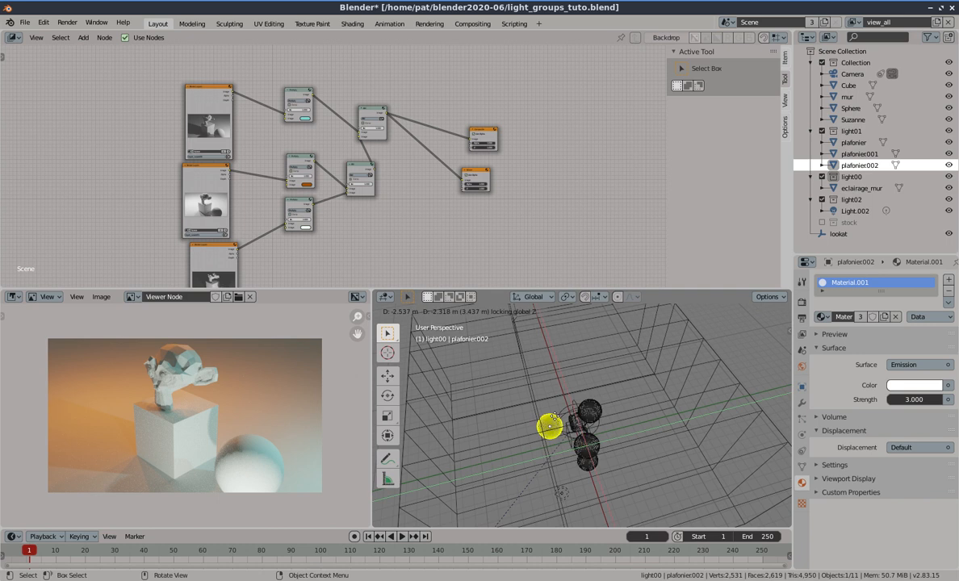
key(shift+z)
click(559, 444)
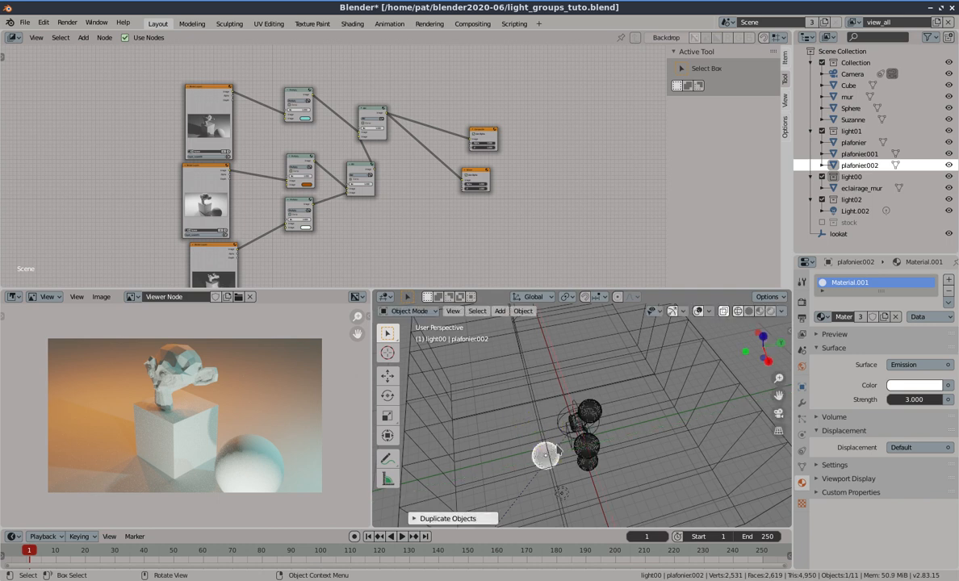
Set the emission strength of the ceiling spheres' shared material to 2, keeping its color white
middle_drag(565, 428, 681, 404)
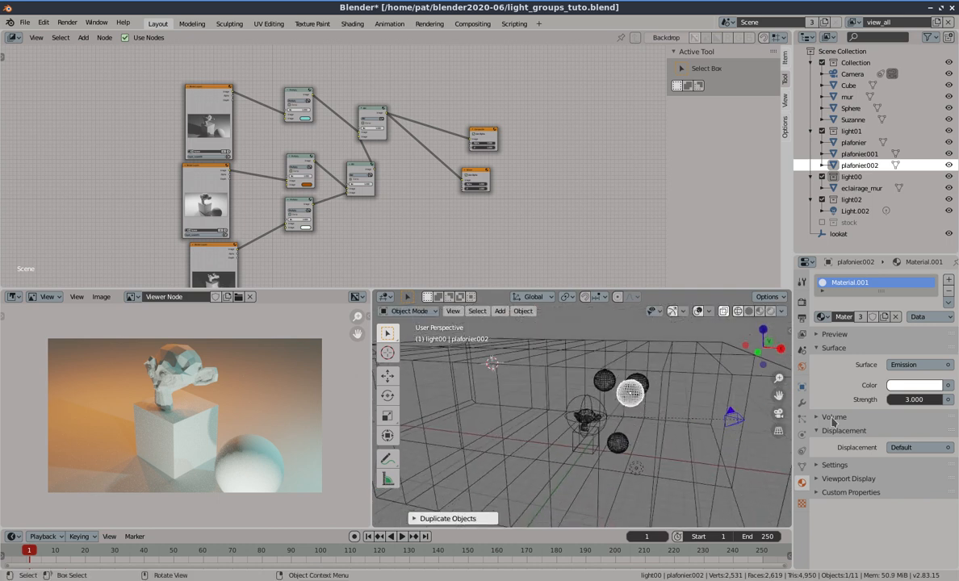
click(910, 387)
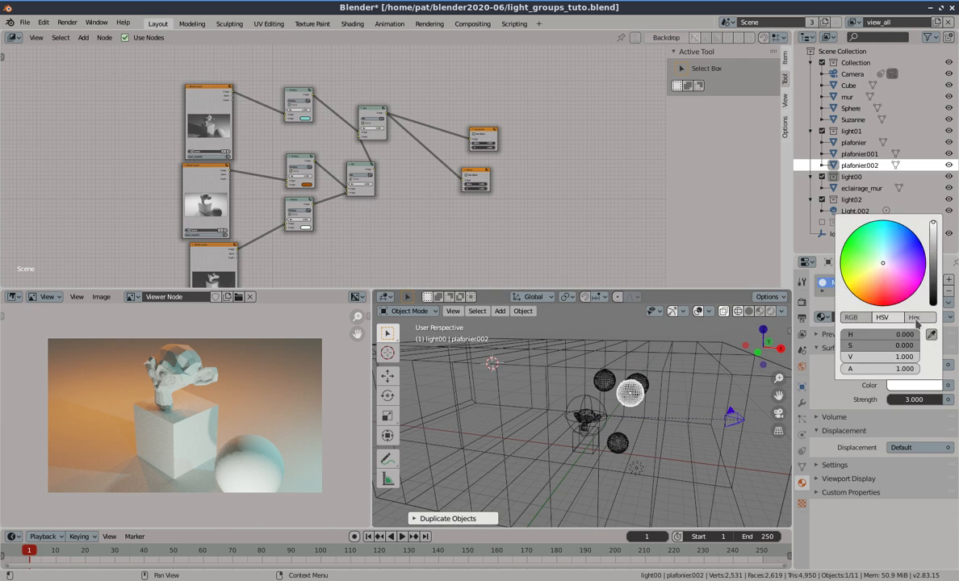
click(916, 400)
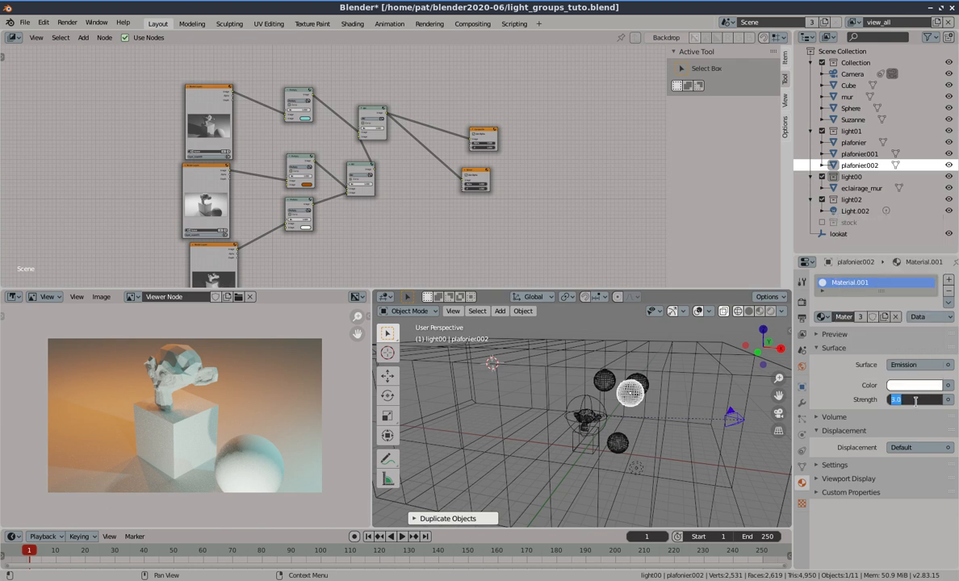
text(2)
key(Return)
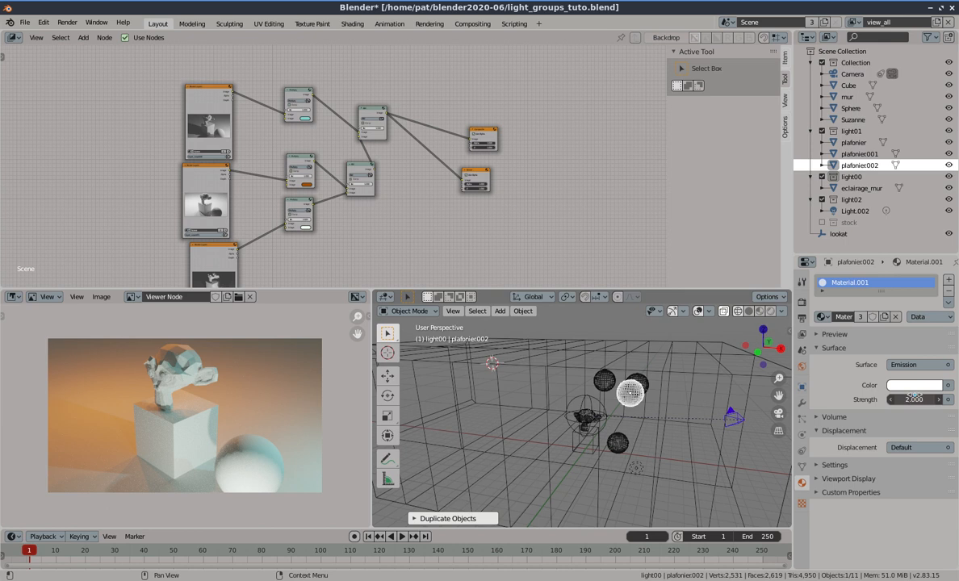
Select the camera and move it slightly lower in the room
click(737, 418)
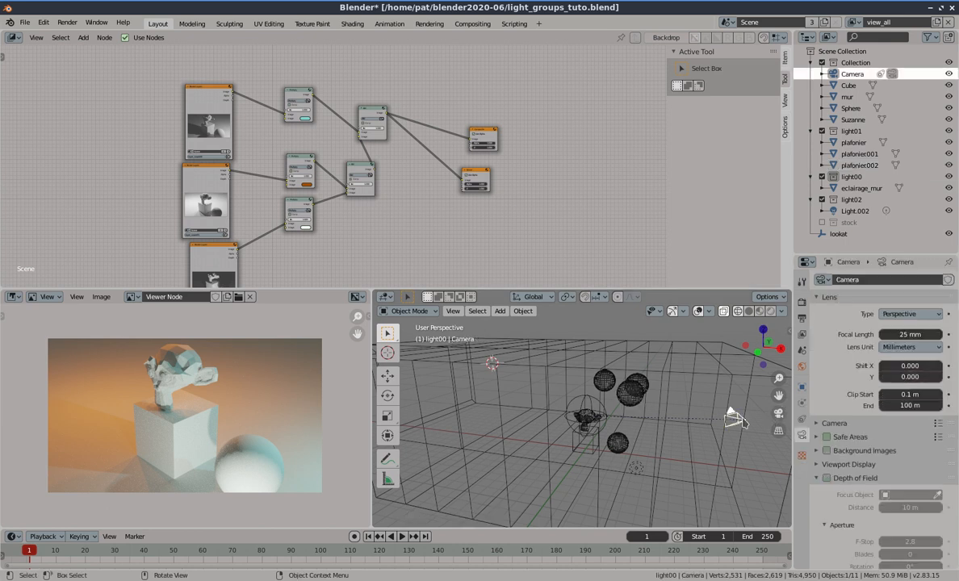
drag(737, 418, 731, 436)
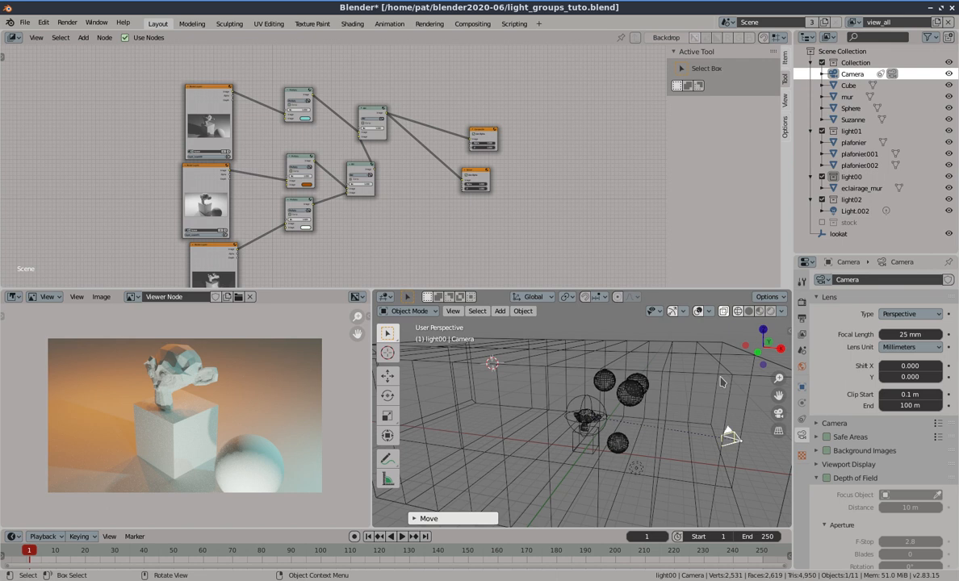
Look through the camera and lower it about 2.2 m along the global Z axis
key(KP_0)
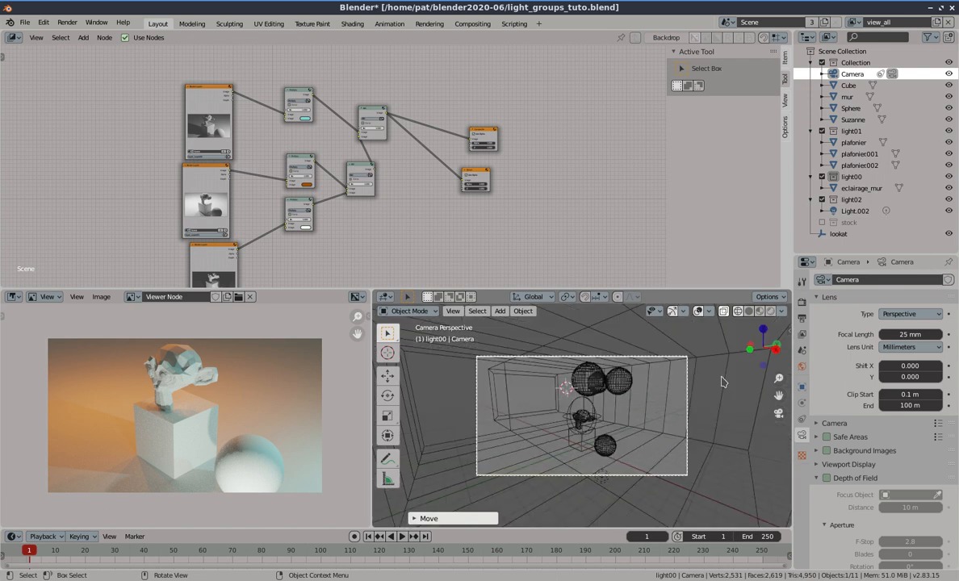
key(g)
key(z)
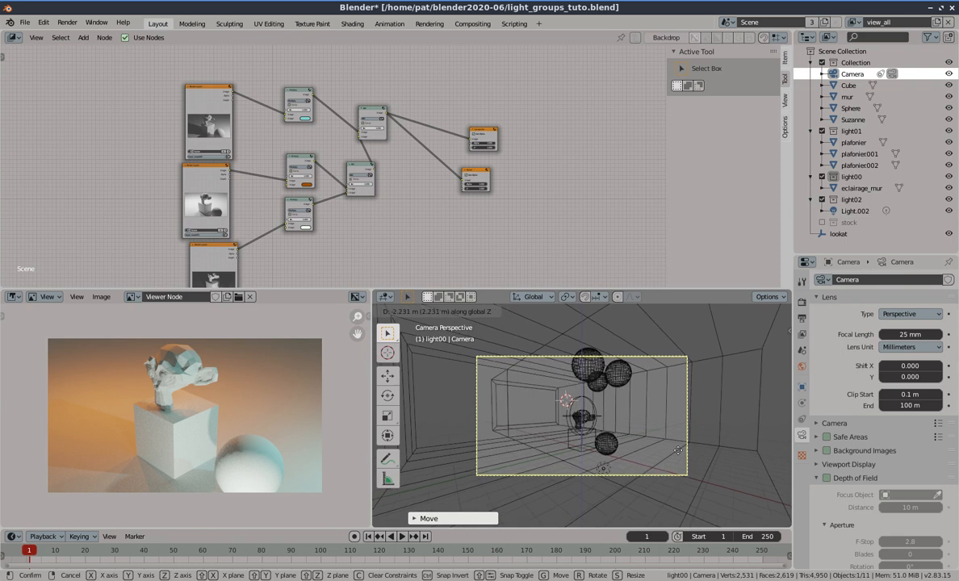
click(634, 444)
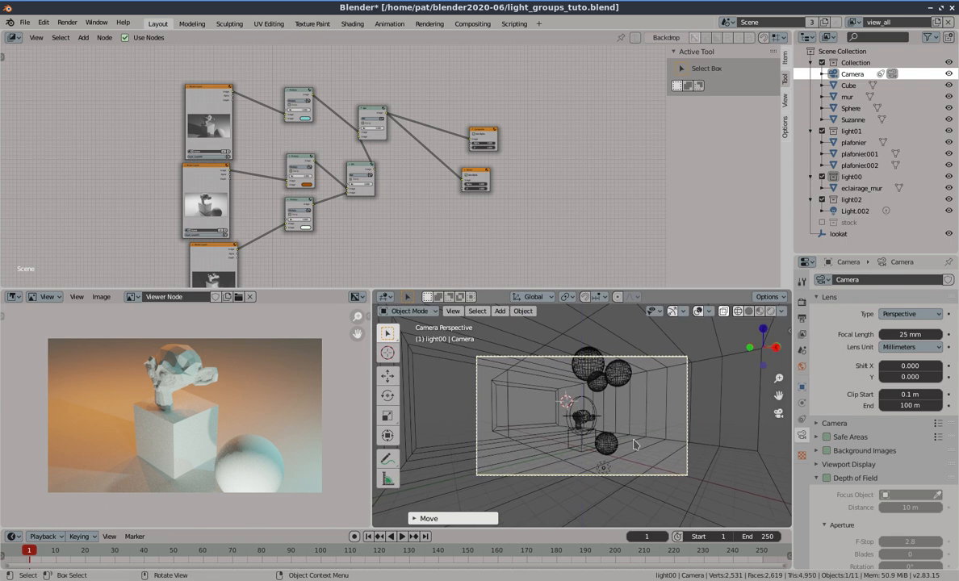
Move the lookat empty toward the striped wall to re-aim the camera, with Suzanne and the cube off-center in the frame
click(576, 403)
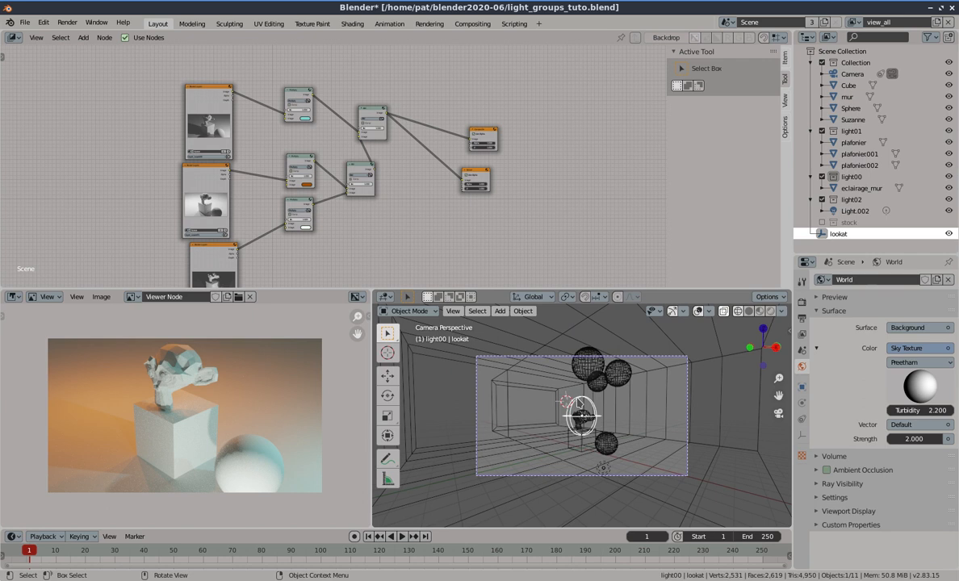
key(g)
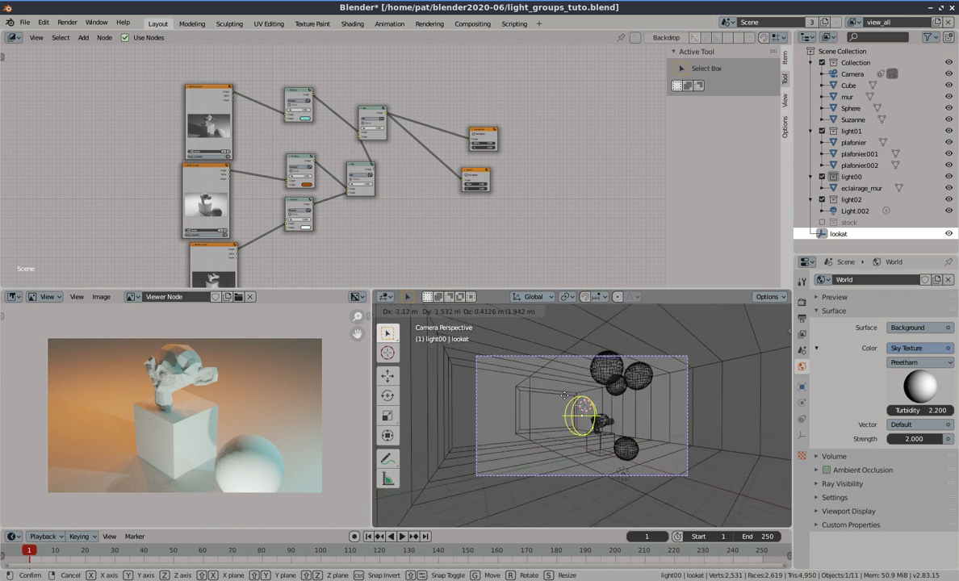
click(610, 406)
scroll(578, 416, up, 2)
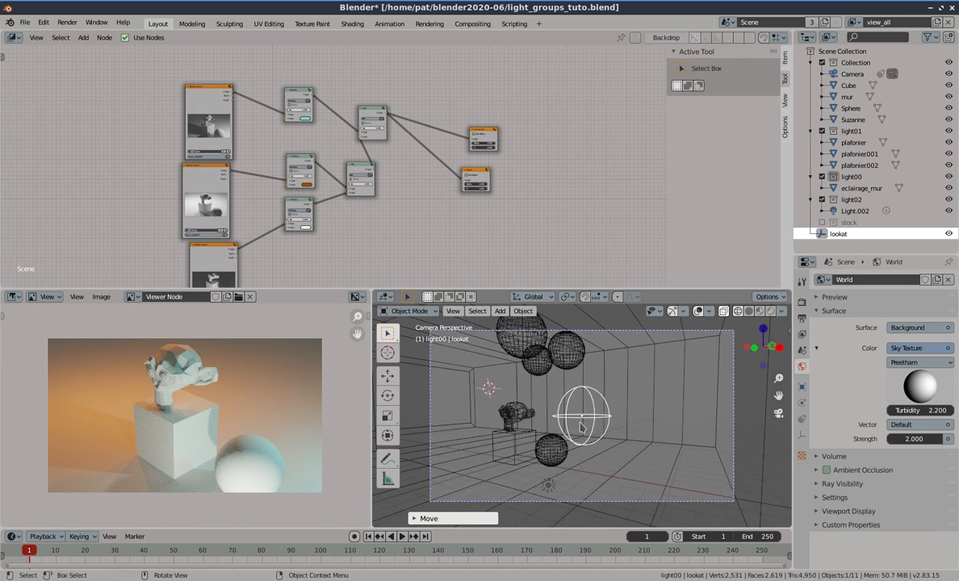
Show the camera view in rendered shading, pick the floor point light and the ceiling spheres in turn to review them, and clear the selection
click(770, 312)
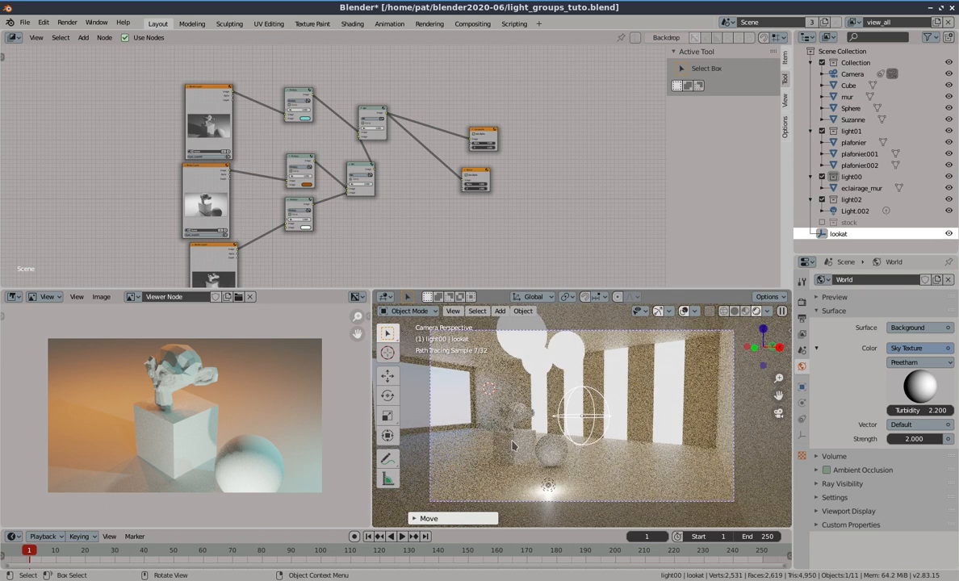
click(548, 488)
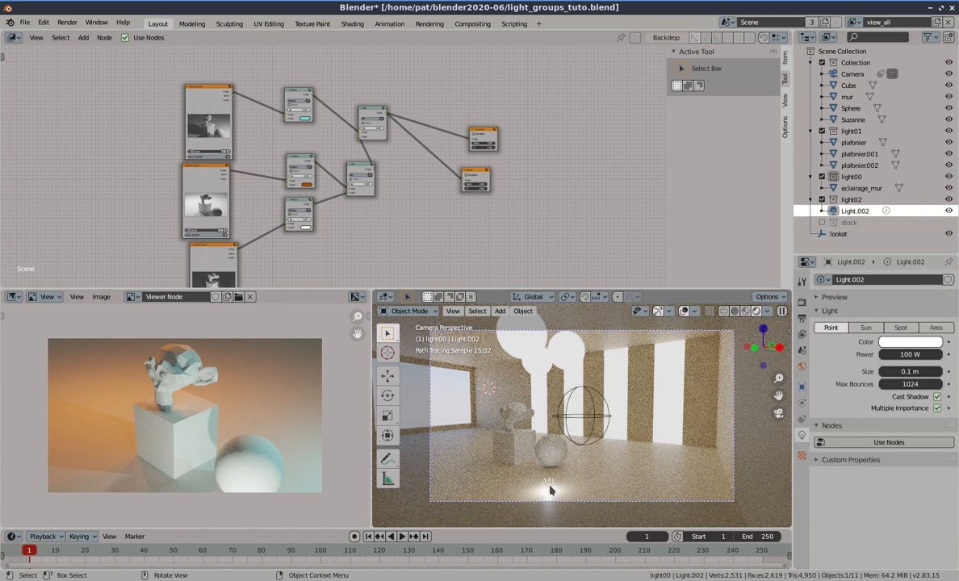
click(560, 361)
click(526, 343)
click(533, 369)
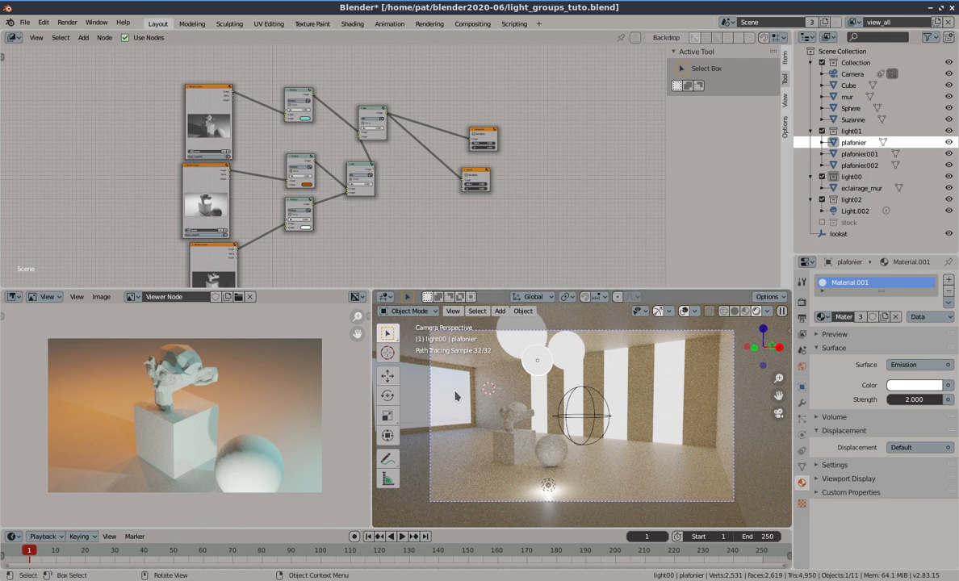
key(alt+a)
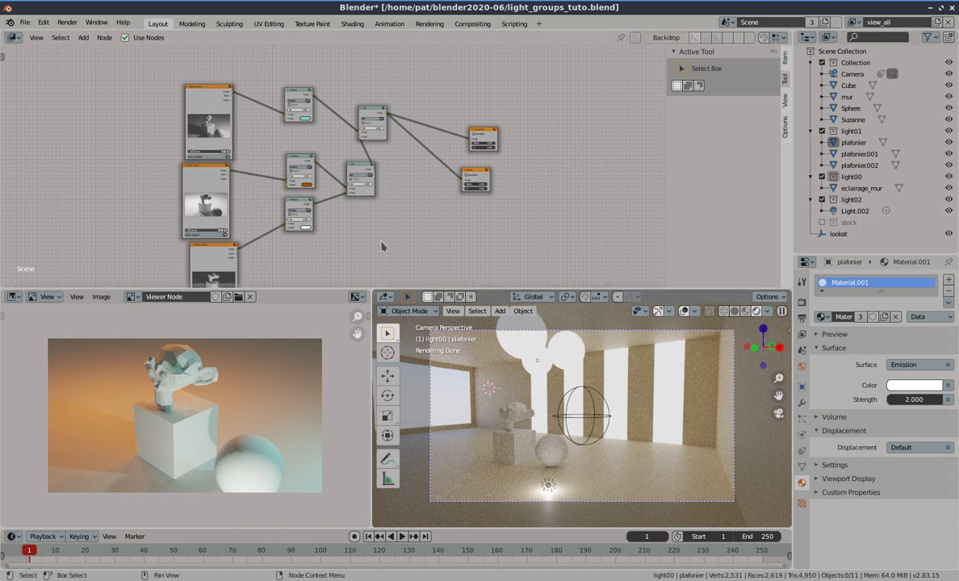
Start a test render, cancel it, and set the Cycles render samples to 32
key(F12)
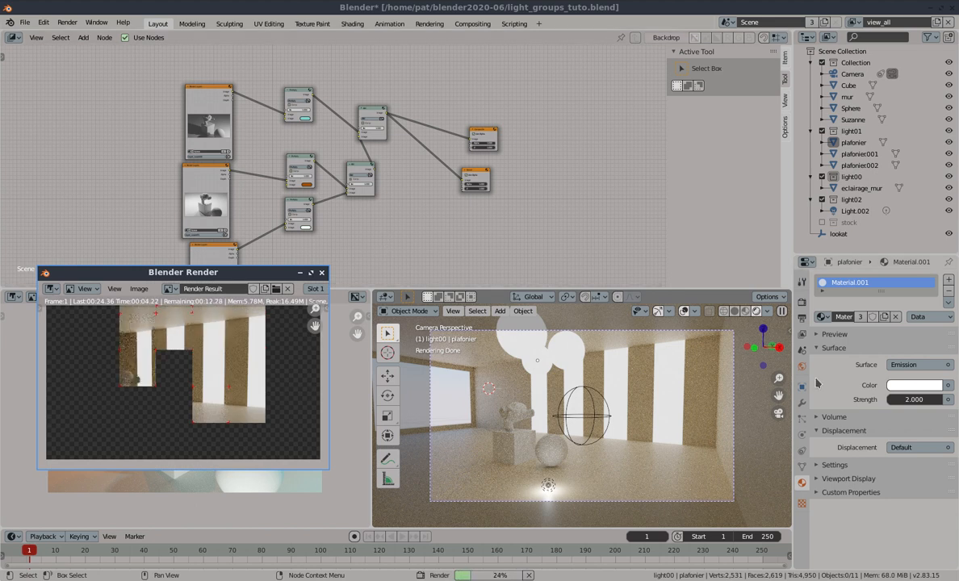
click(802, 302)
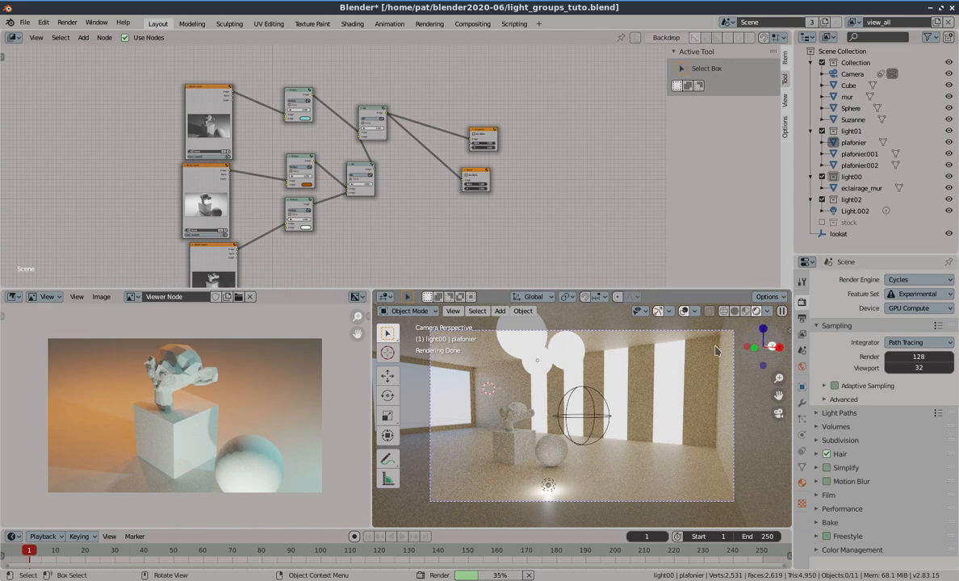
mouse_move(452, 580)
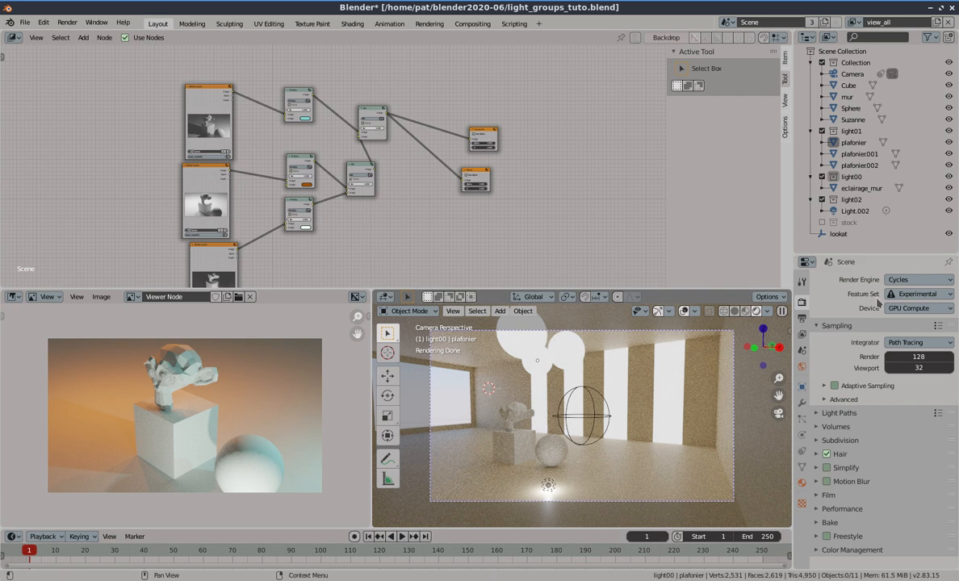
click(916, 356)
text(64)
key(Return)
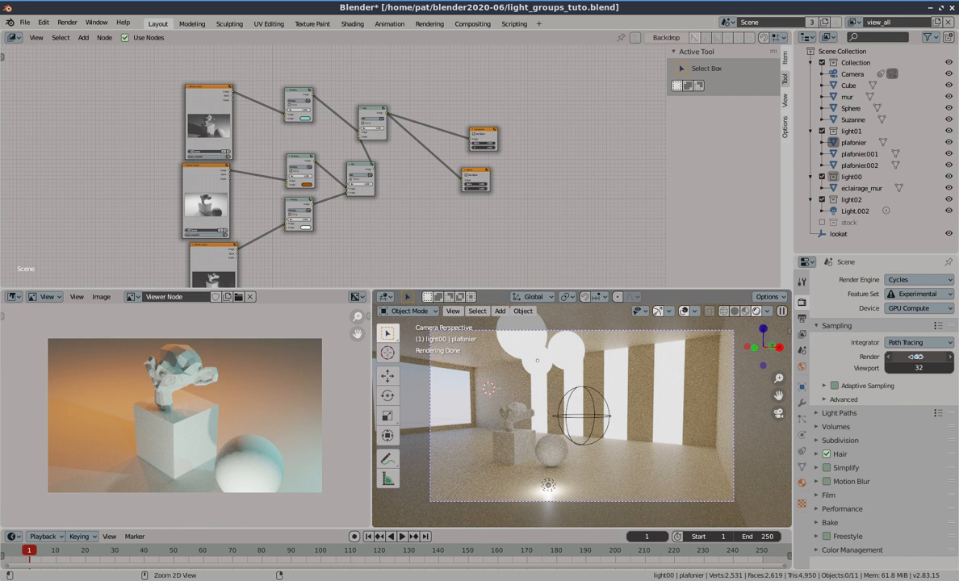
Save the scene as a new file named light_groups_objets_tuto.blend and render it
key(ctrl+shift+s)
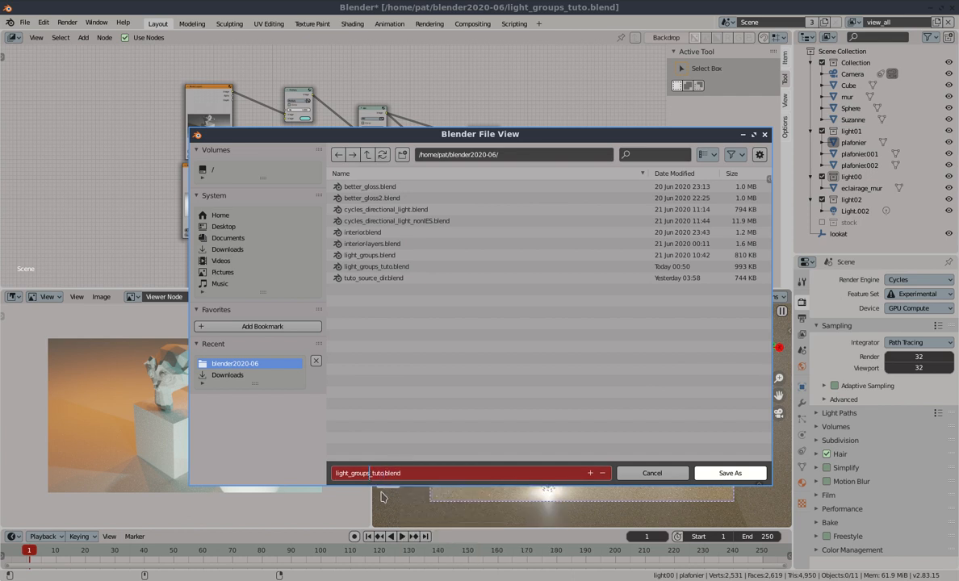
text(_objets_)
click(750, 475)
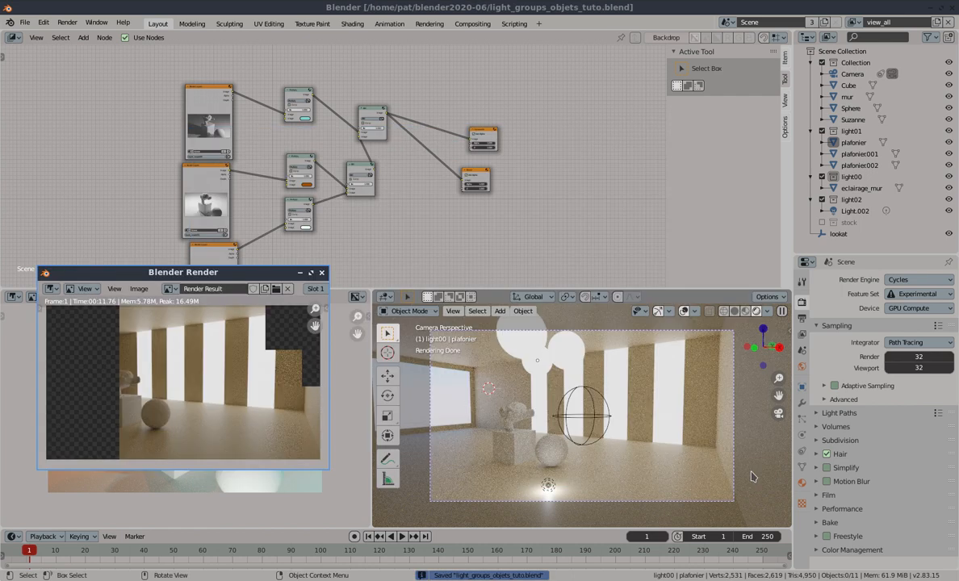
key(F12)
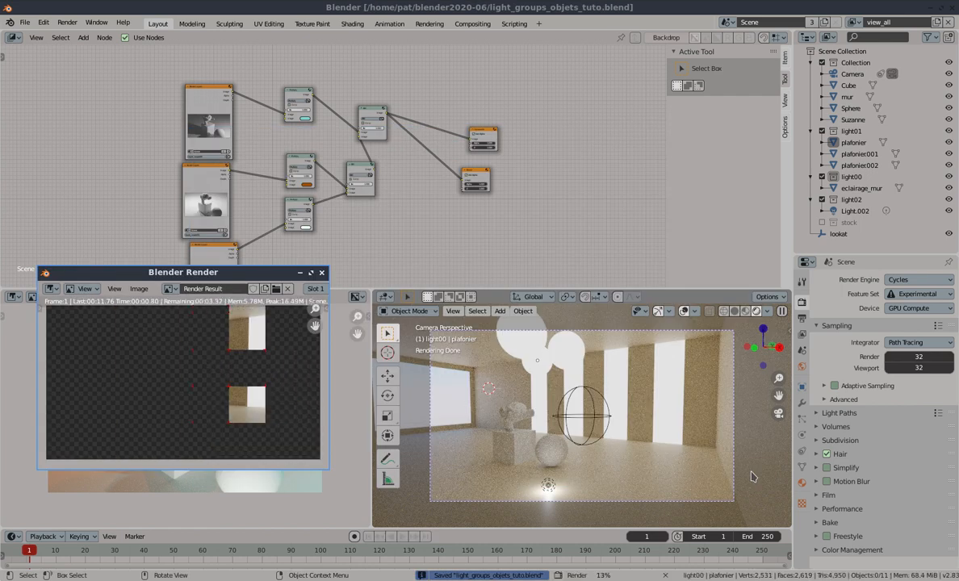
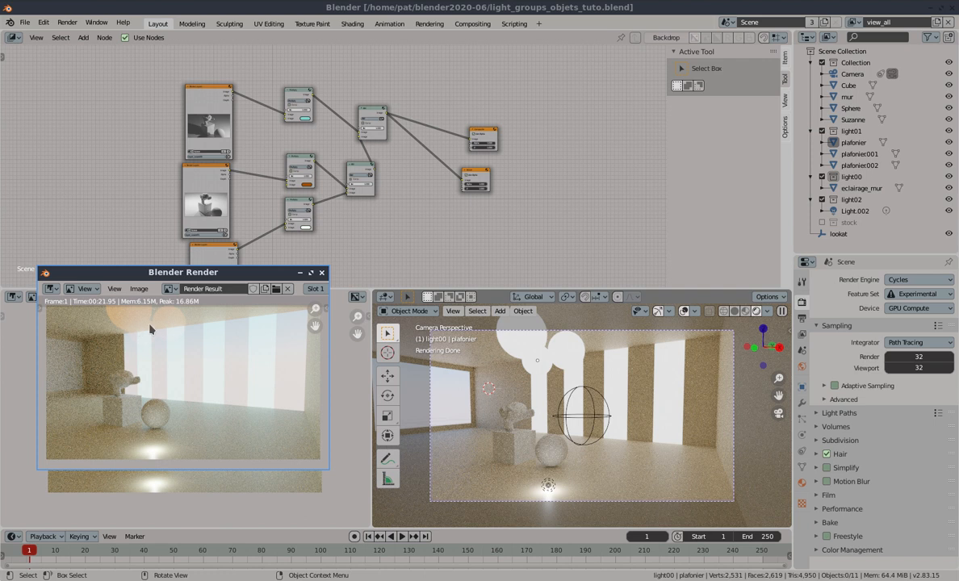
Brighten the orange color of the compositor's middle Multiply node
click(305, 183)
click(300, 185)
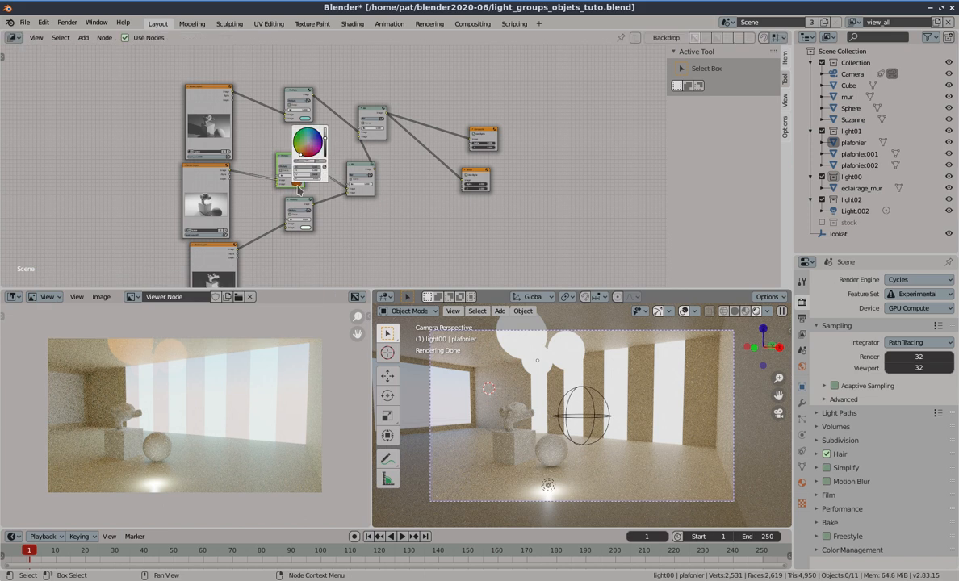
mouse_move(324, 142)
mouse_down()
mouse_move(325, 130)
mouse_move(325, 157)
mouse_move(324, 129)
mouse_up()
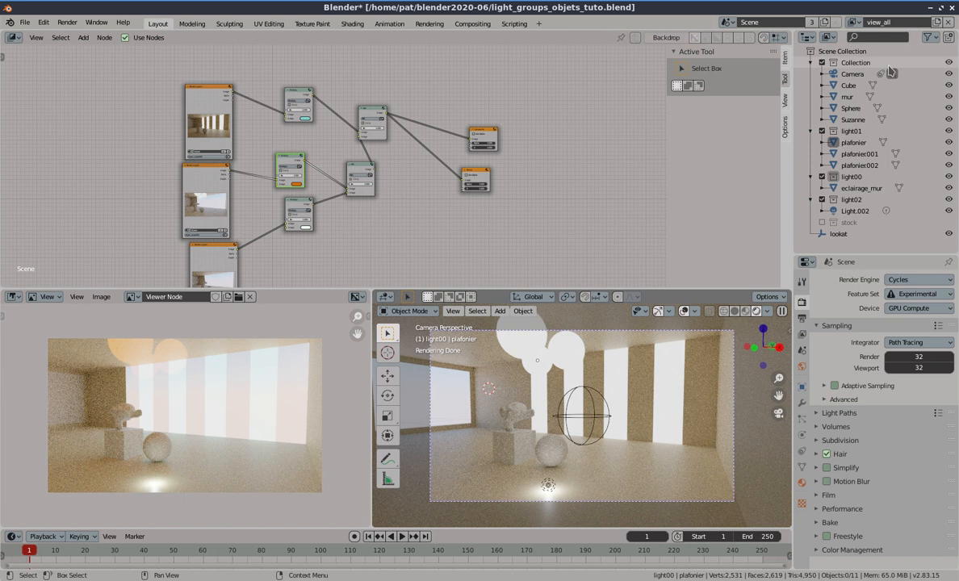
Exclude the stock collection from the layer_source02 view layer, and switch to the layer_source01 view layer
click(855, 24)
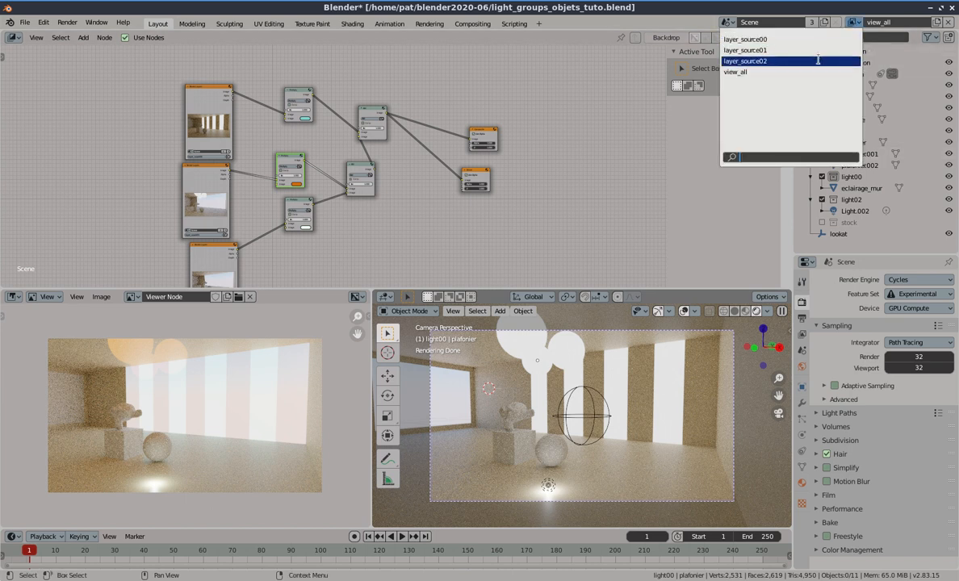
click(759, 60)
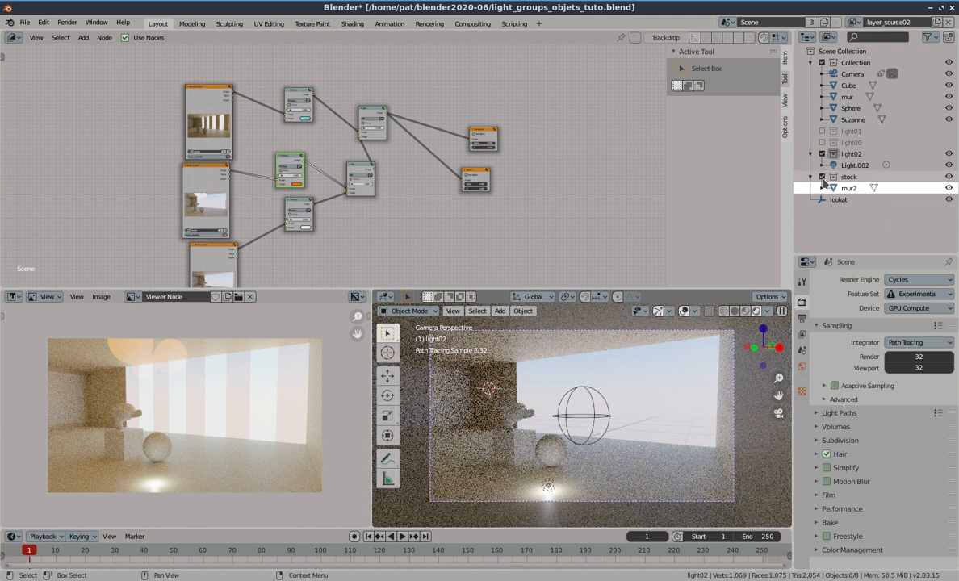
click(822, 177)
click(854, 22)
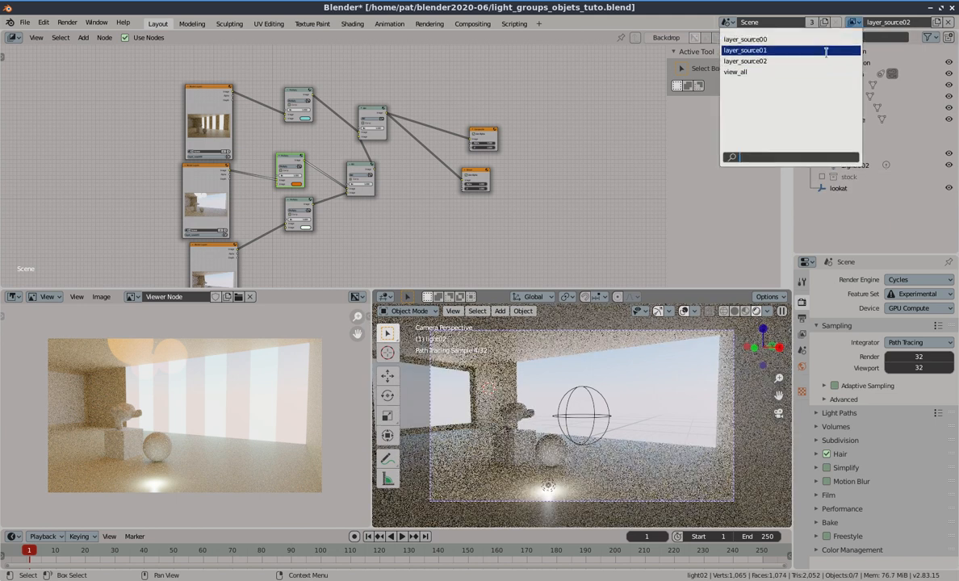
click(826, 51)
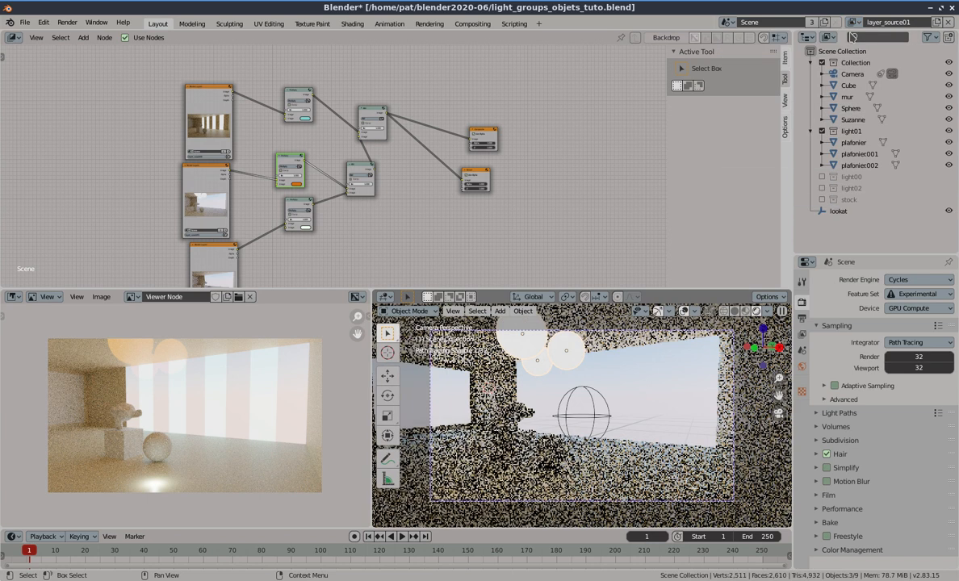
Switch to the layer_source00 view layer and display the 3D viewport in wireframe shading, viewing the room from outside the camera
click(855, 22)
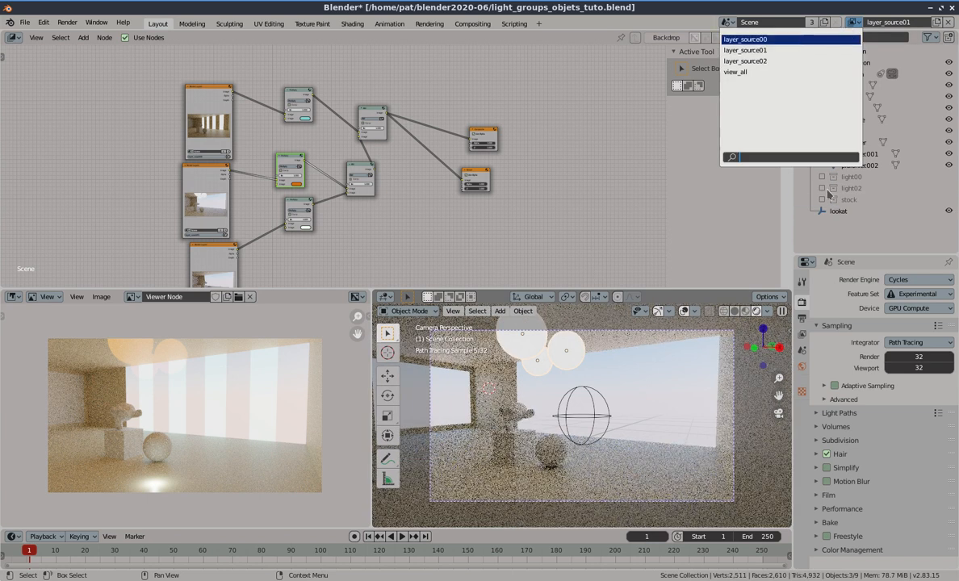
key(Return)
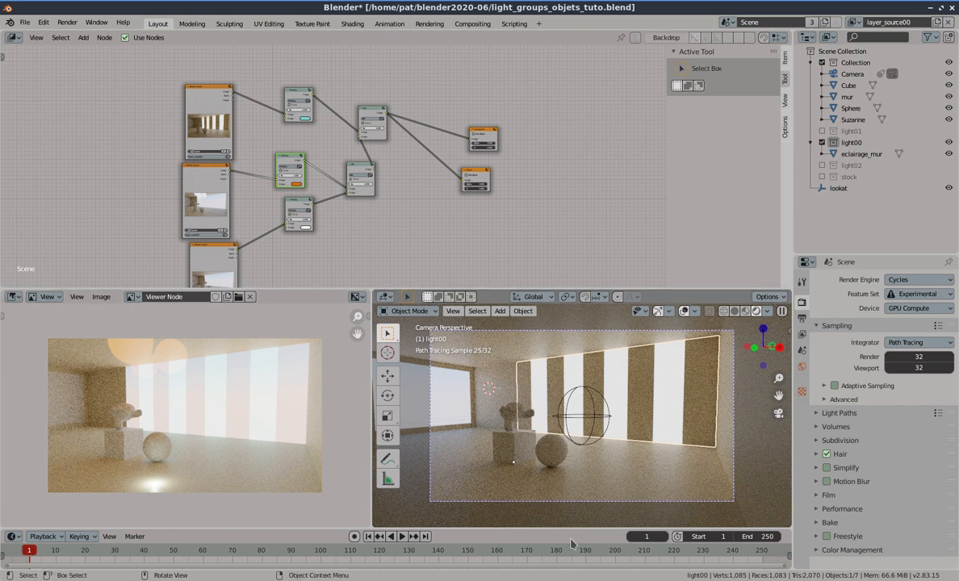
scroll(549, 475, down, 3)
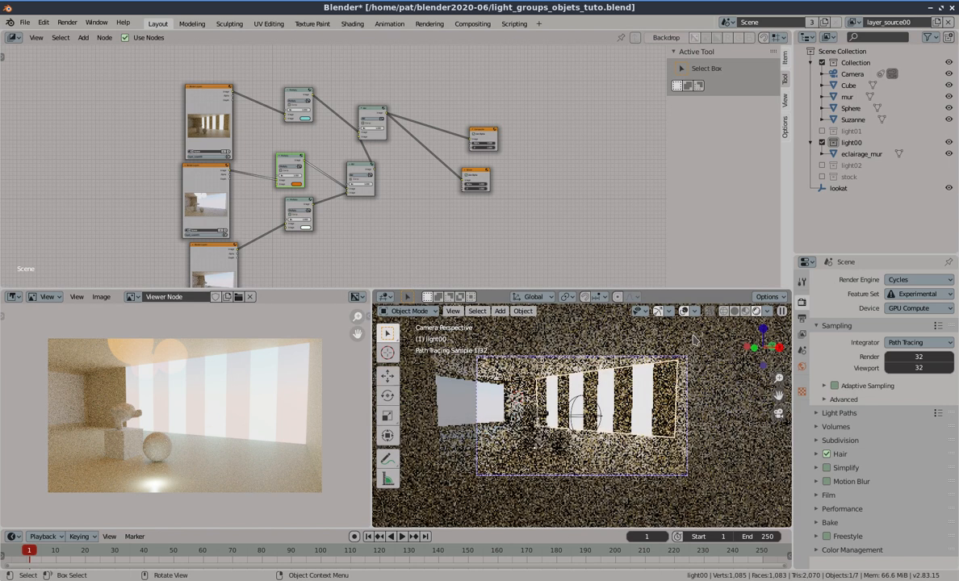
click(723, 313)
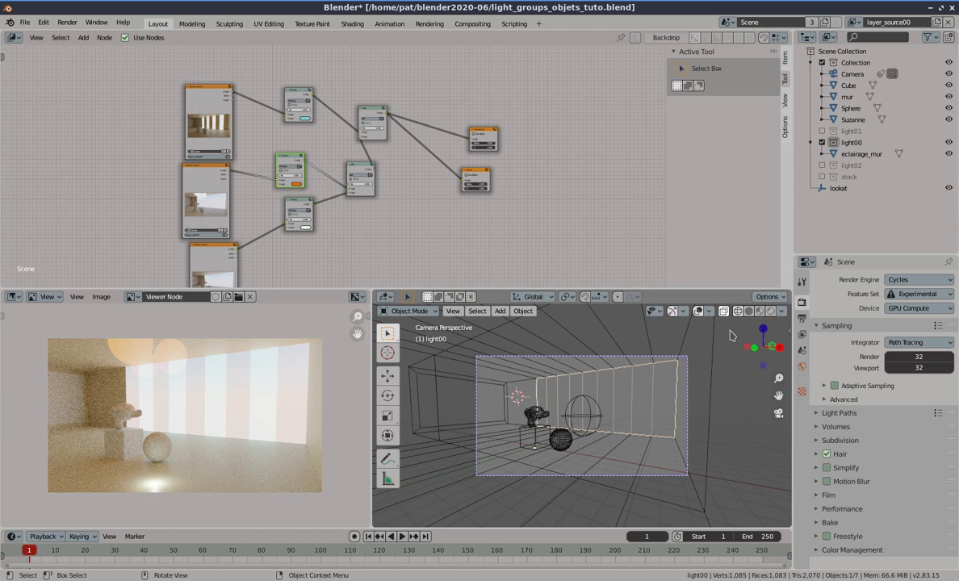
middle_drag(671, 382, 615, 450)
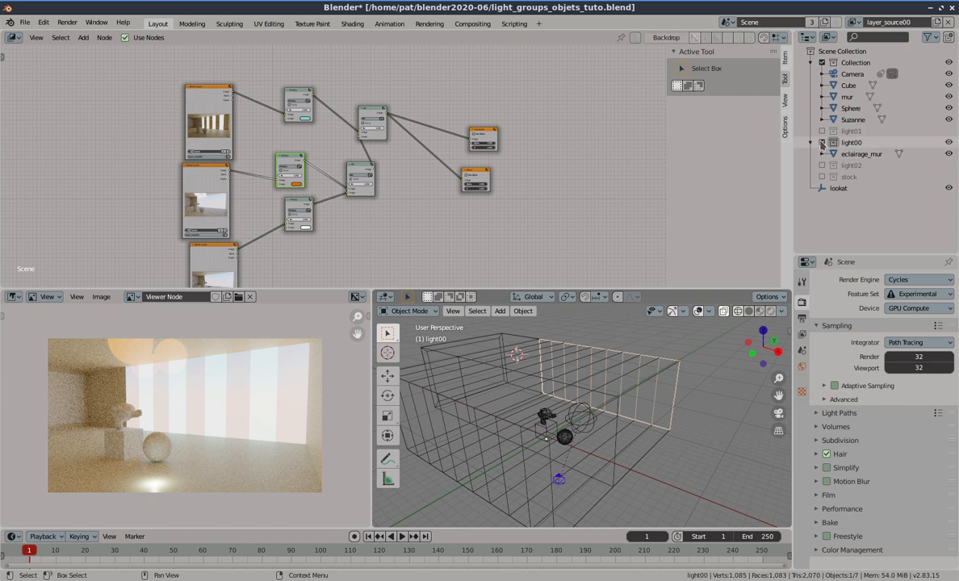
click(835, 144)
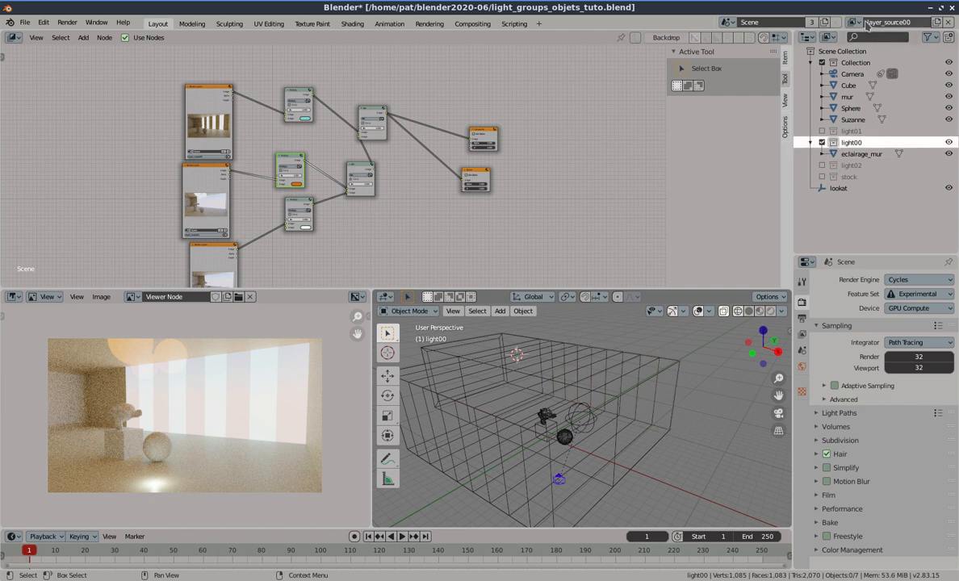
Switch to the layer_source02 view layer and delete the Light.002 lamp from the light02 collection
click(853, 22)
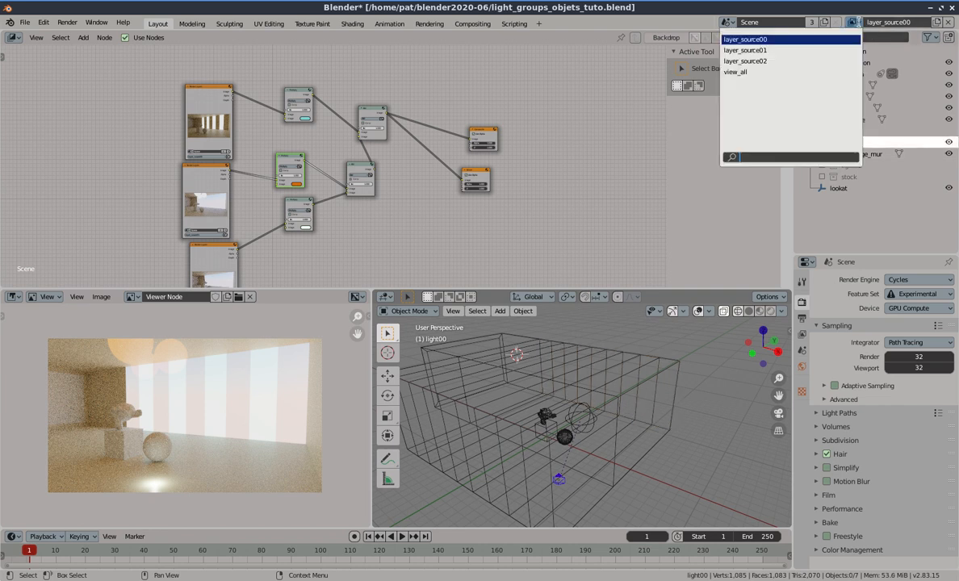
click(816, 60)
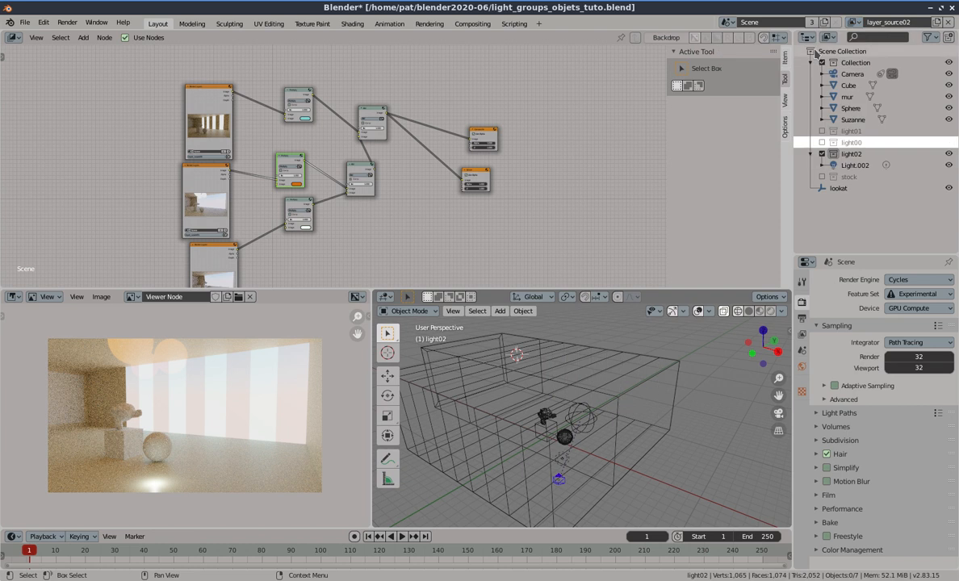
click(561, 467)
click(561, 467)
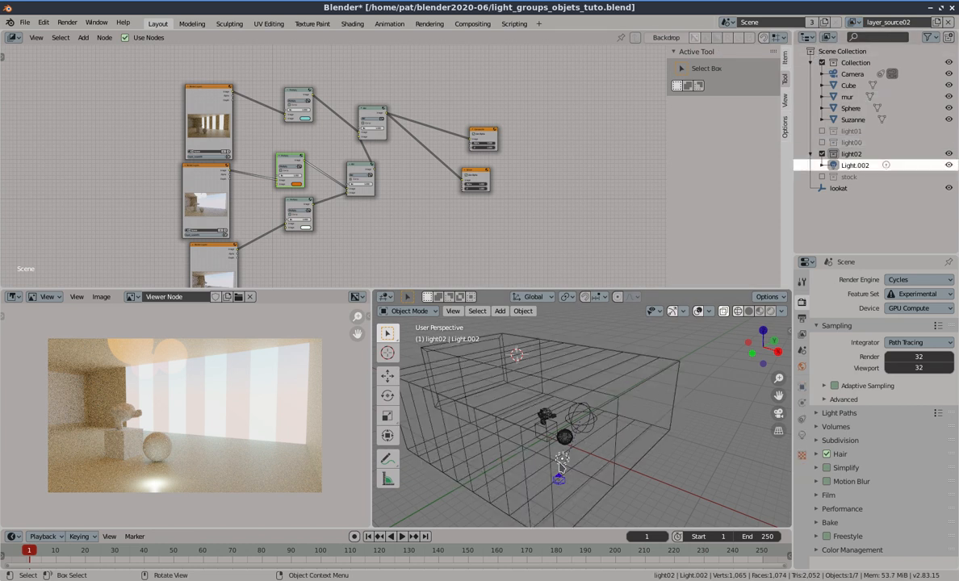
key(Delete)
scroll(557, 453, up, 4)
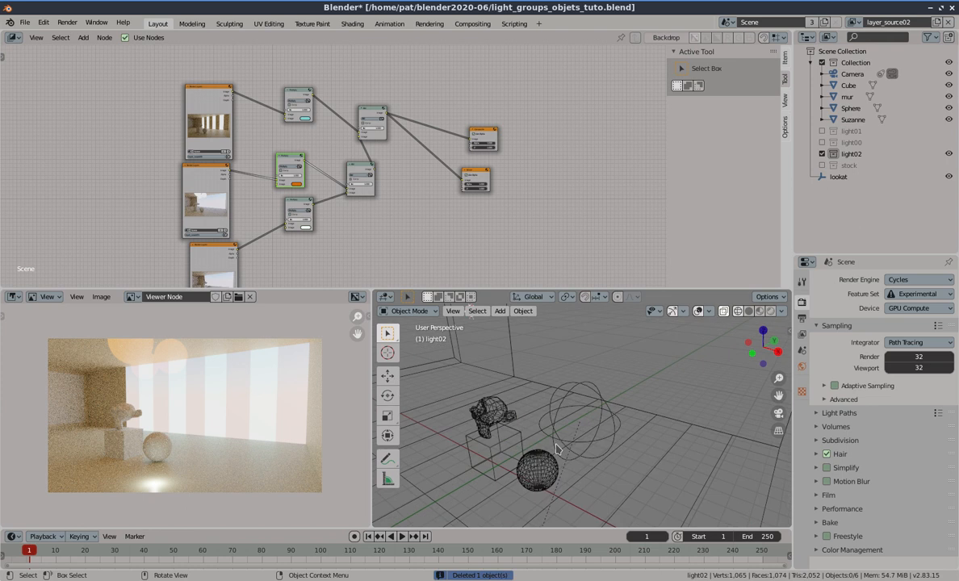
scroll(556, 449, down, 3)
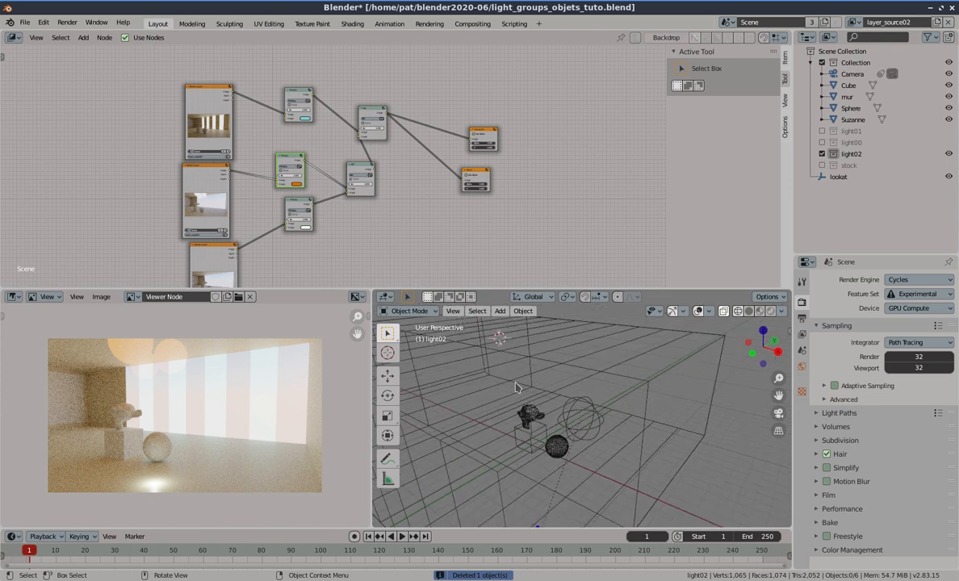
scroll(516, 384, down, 2)
Return to the camera view, activate the view_all view layer and enable the stock collection containing the mur2 wall
click(482, 345)
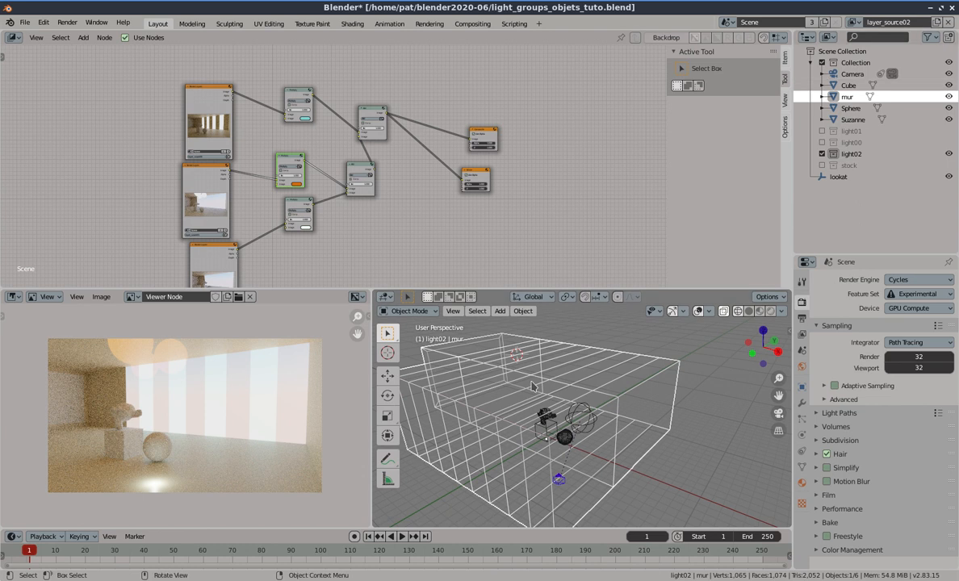
key(KP_0)
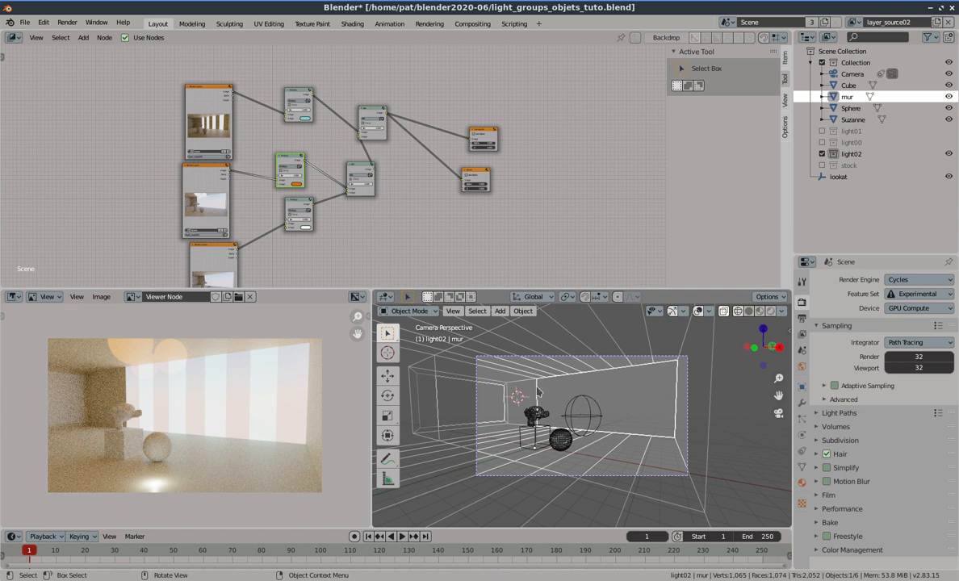
click(858, 24)
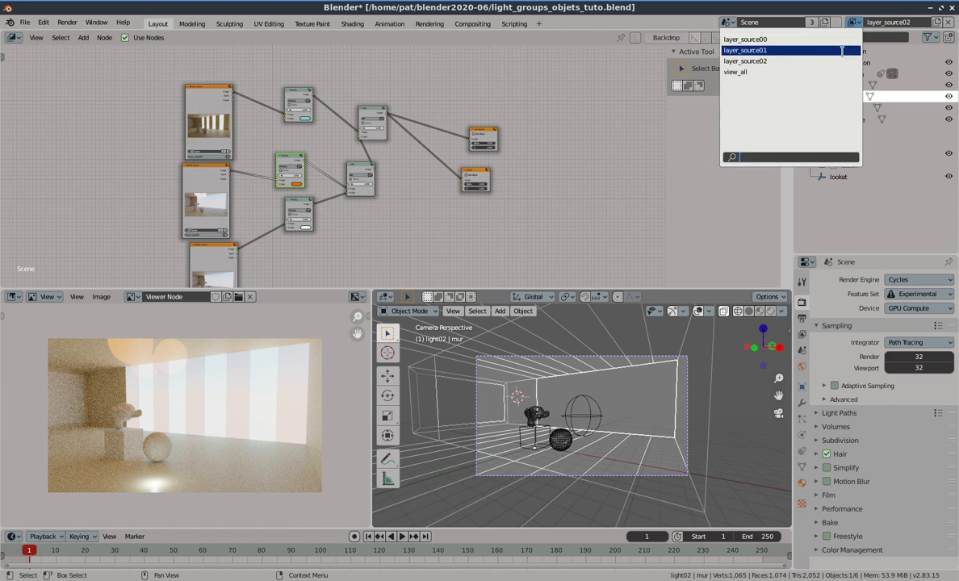
click(750, 69)
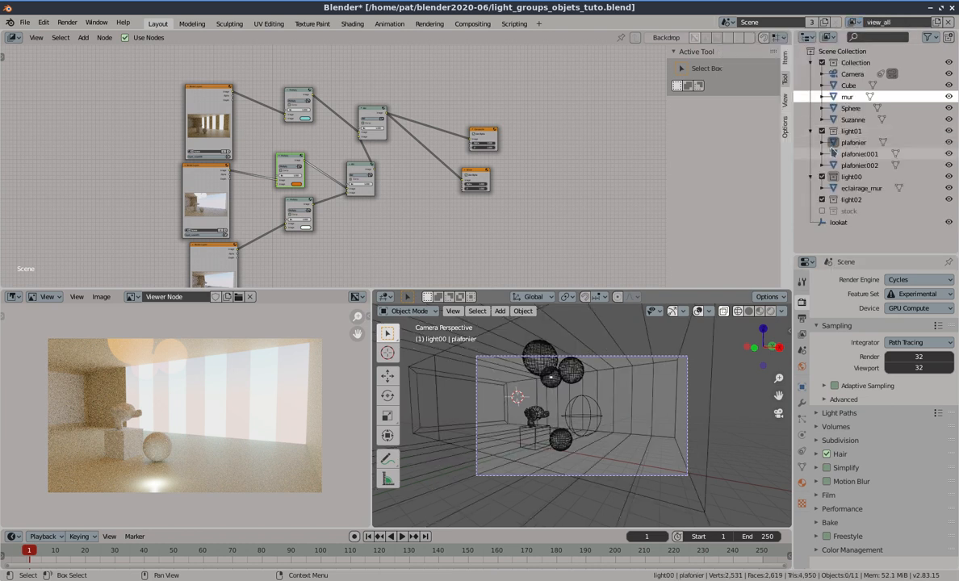
click(823, 212)
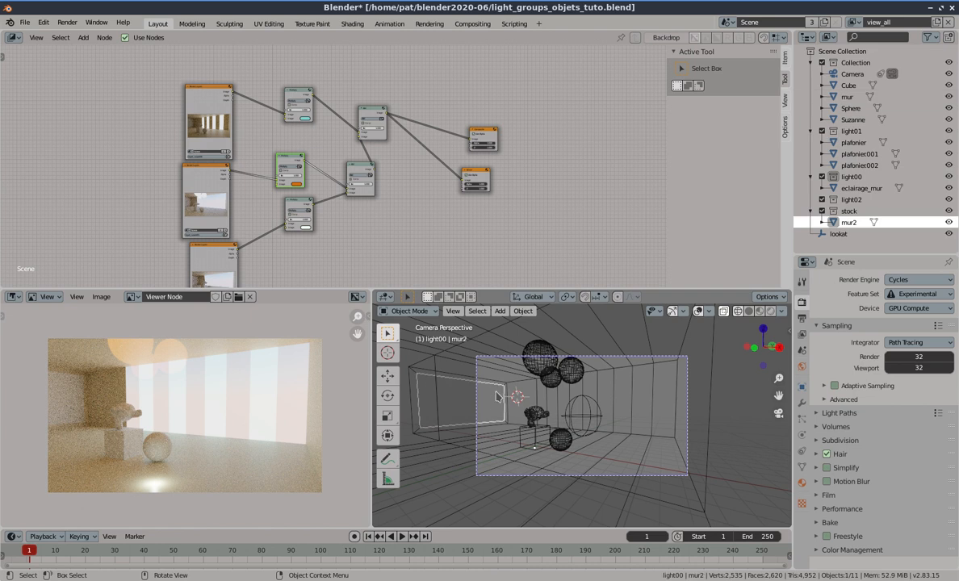
click(601, 397)
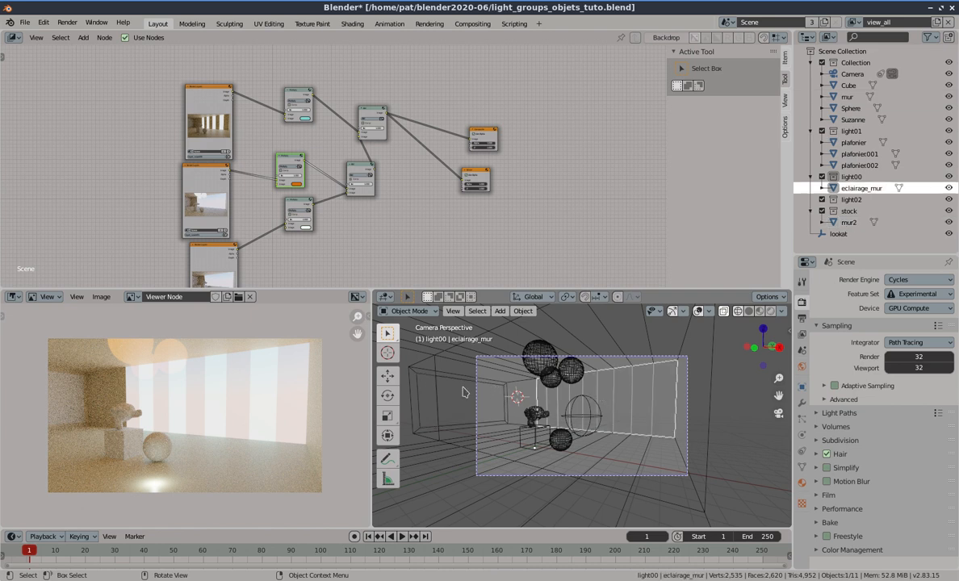
click(461, 360)
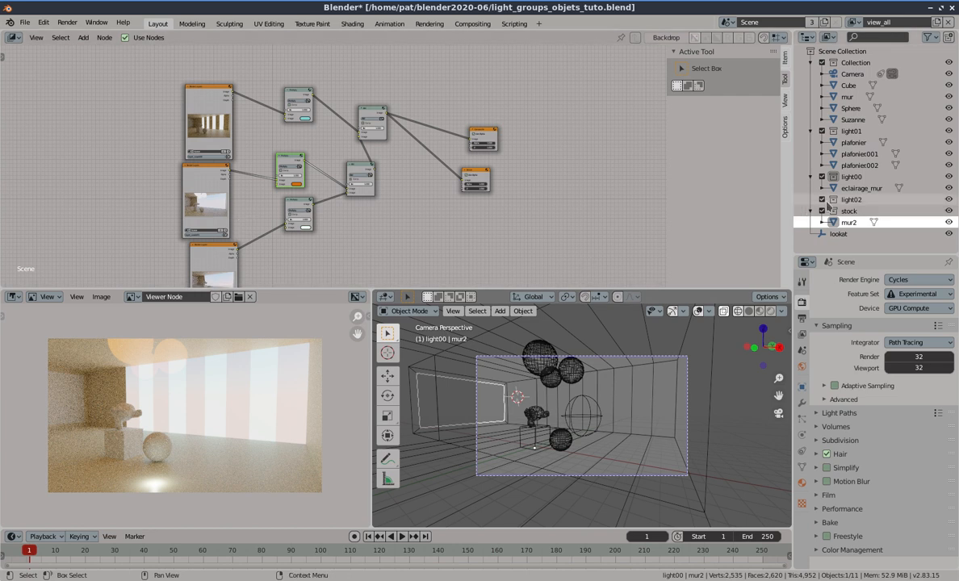
Rename the light02 collection to non_extlight and move the mur2 wall from stock into it
click(861, 202)
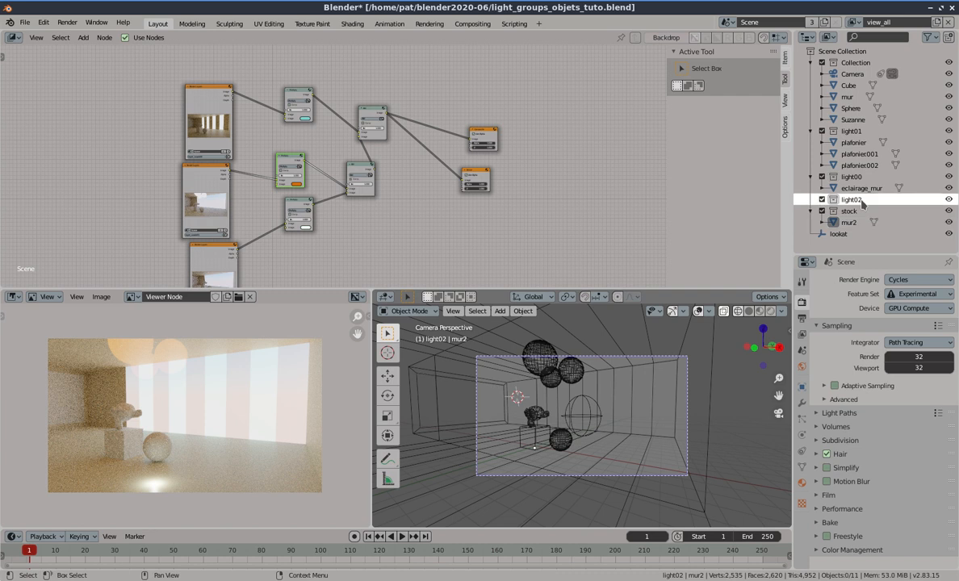
double_click(861, 202)
key(ctrl+a)
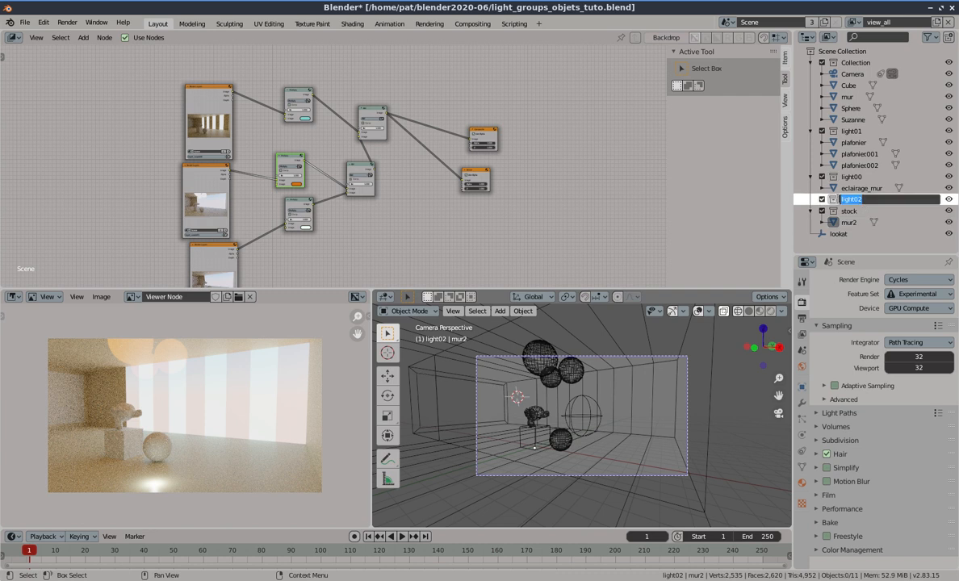
text(ext)
key(Return)
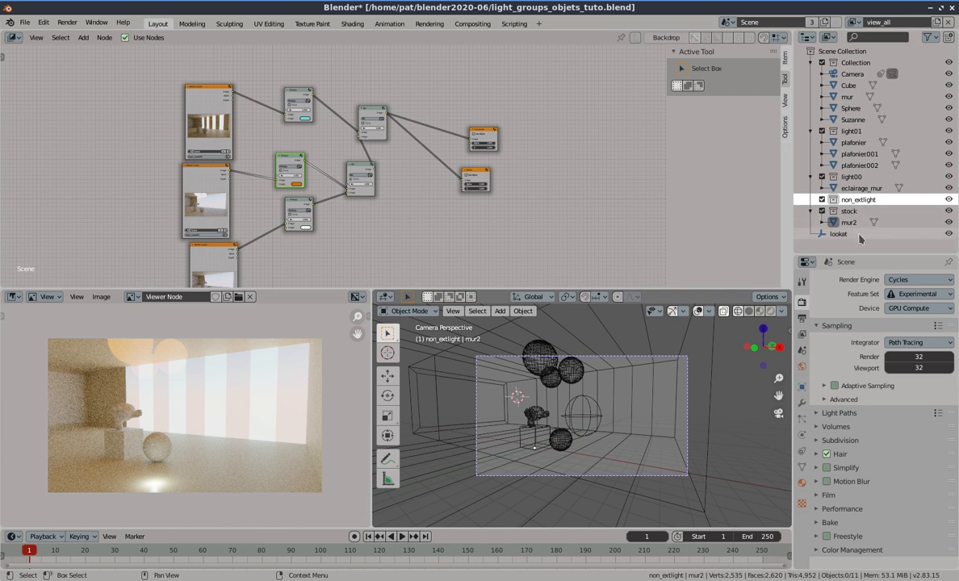
click(496, 385)
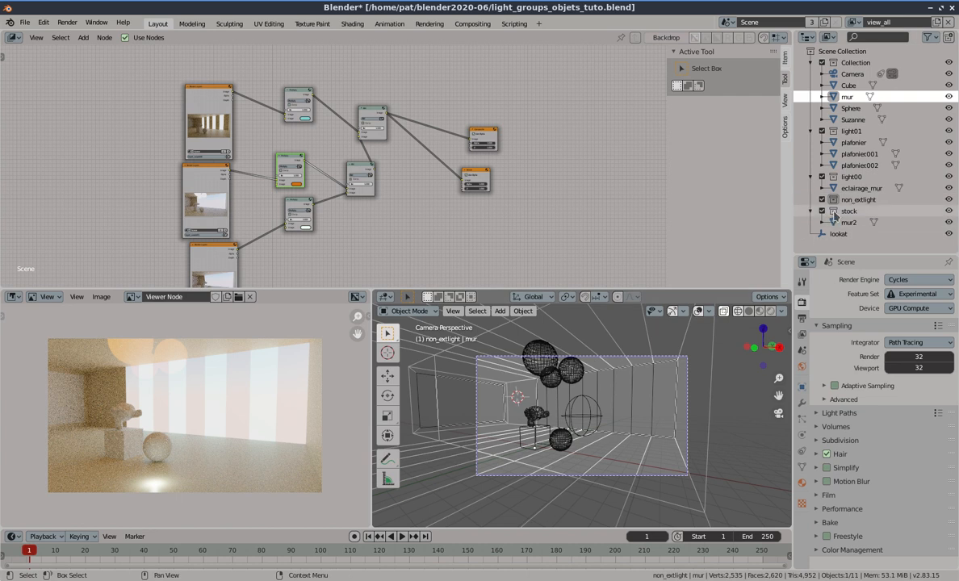
drag(836, 215, 859, 209)
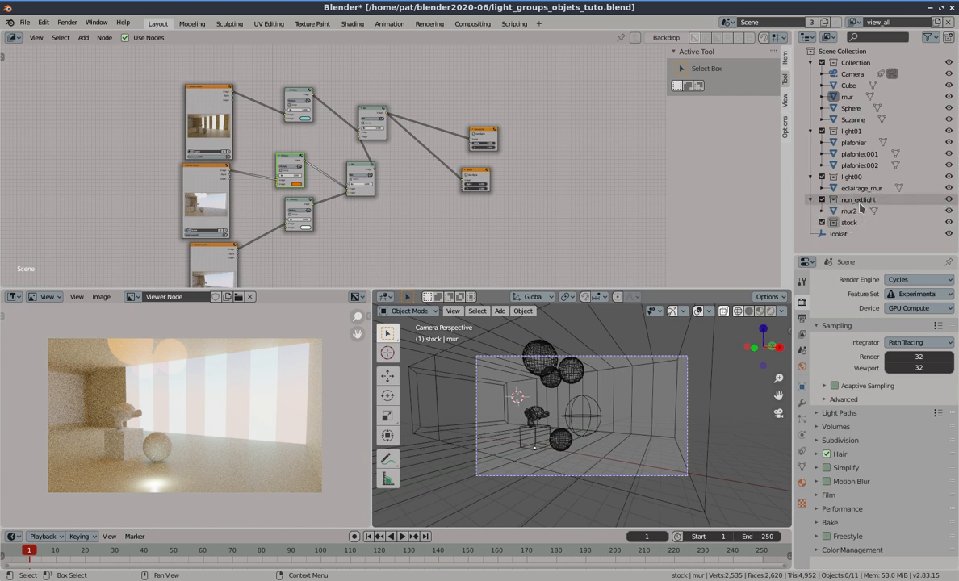
Give the mur2 wall a new material with a Holdout surface and show the material preview
click(851, 213)
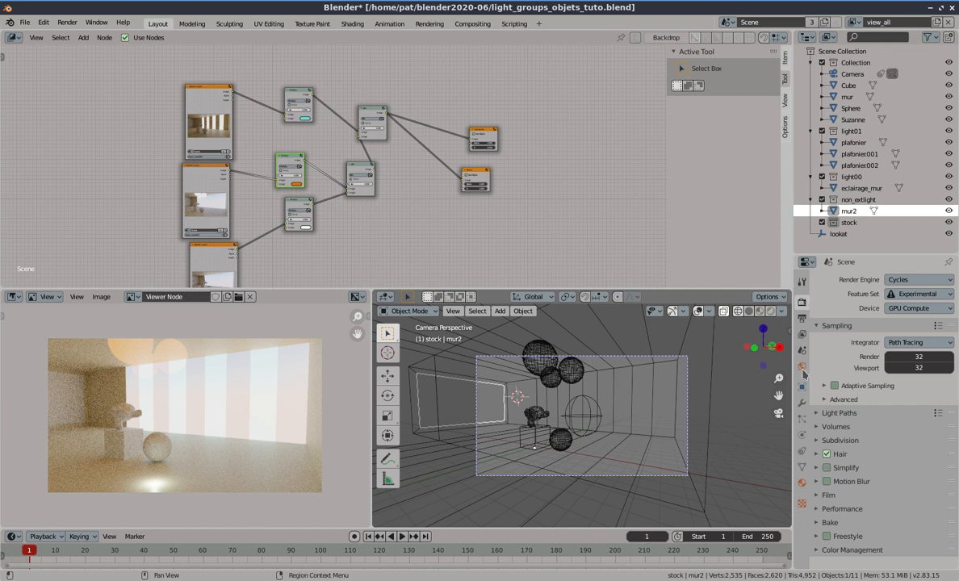
click(802, 483)
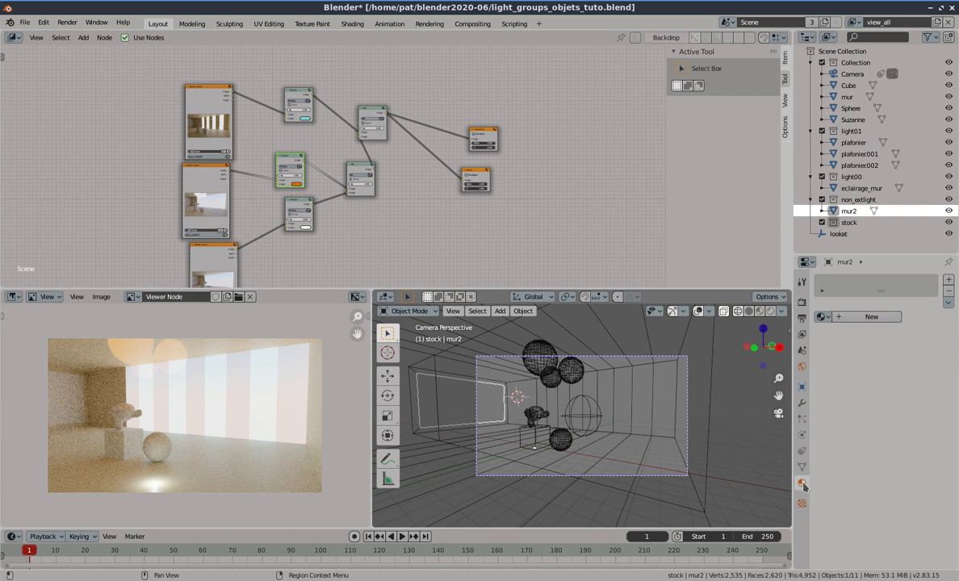
click(860, 321)
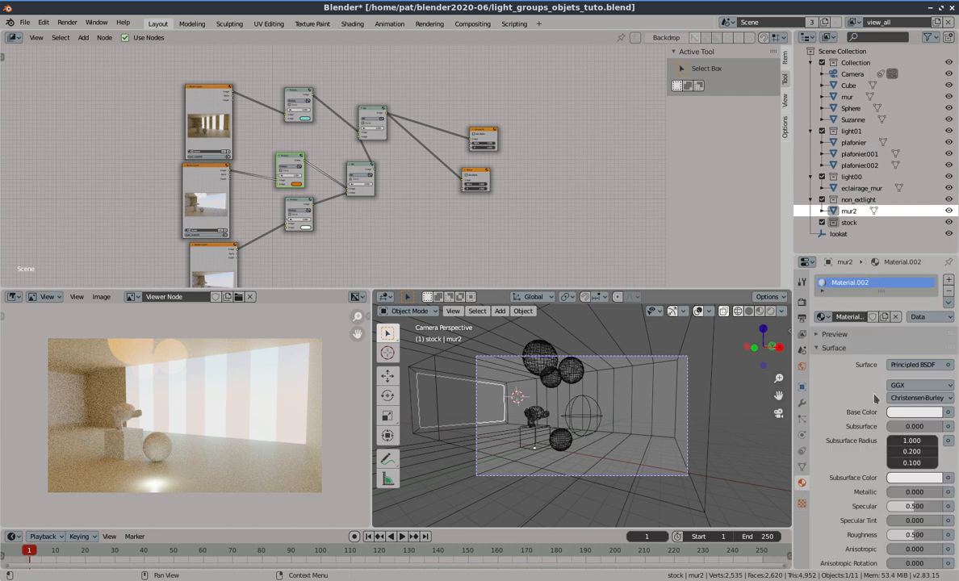
click(917, 365)
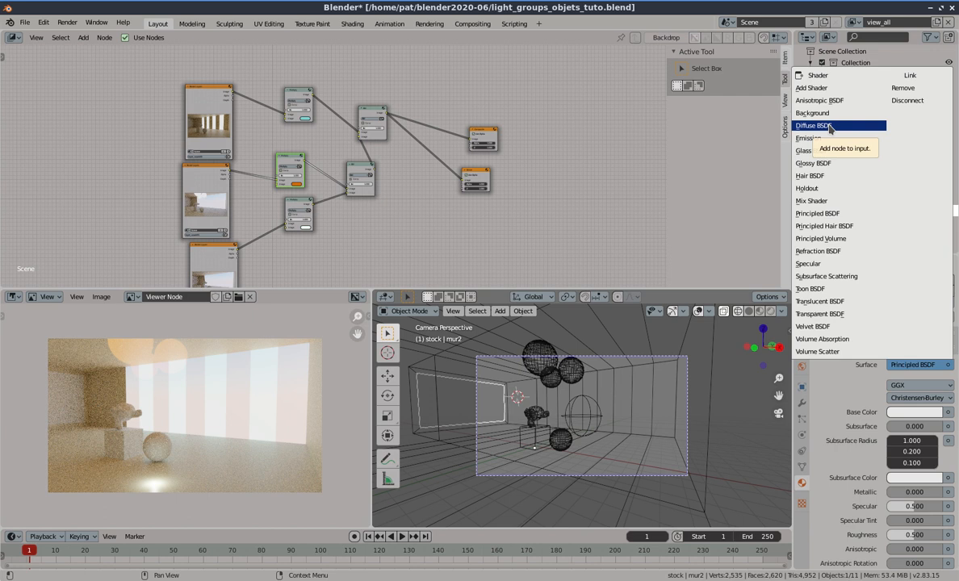
click(820, 189)
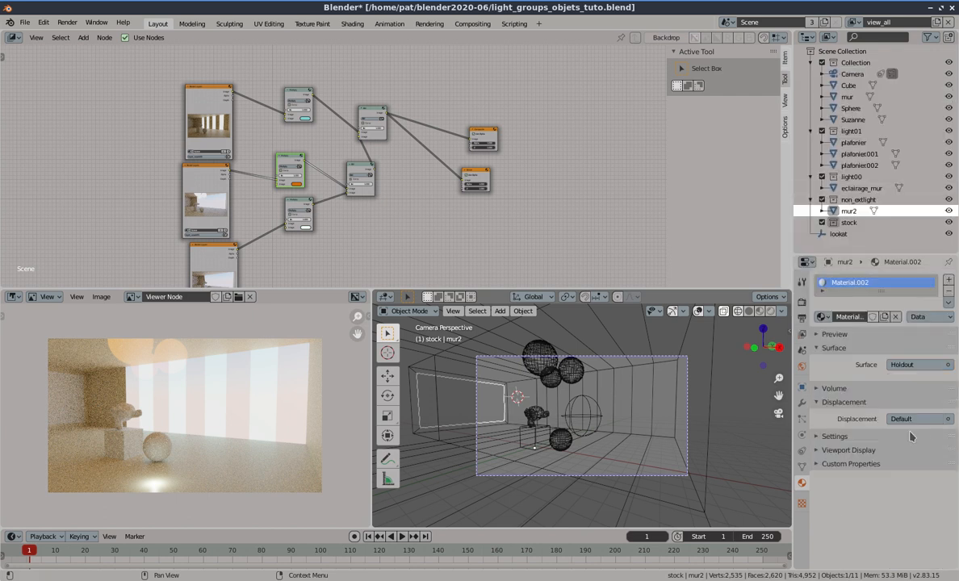
click(832, 334)
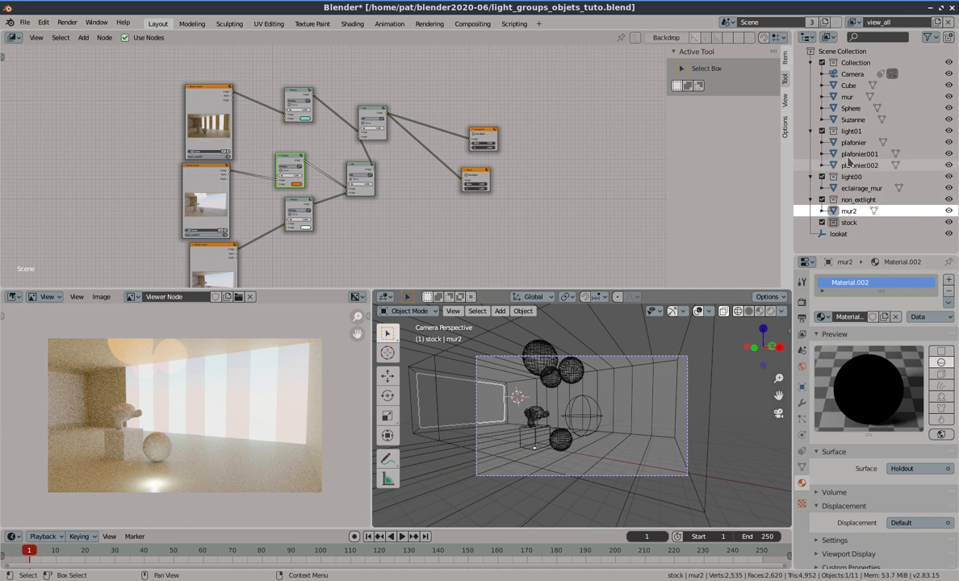
Enable the non_extlight collection in the layer_source00 view layer
click(853, 22)
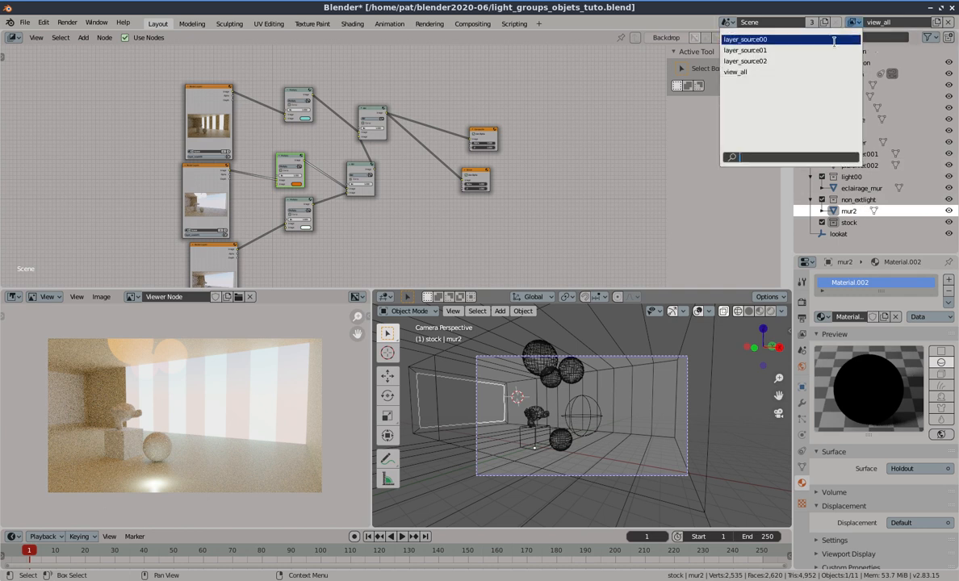
click(787, 36)
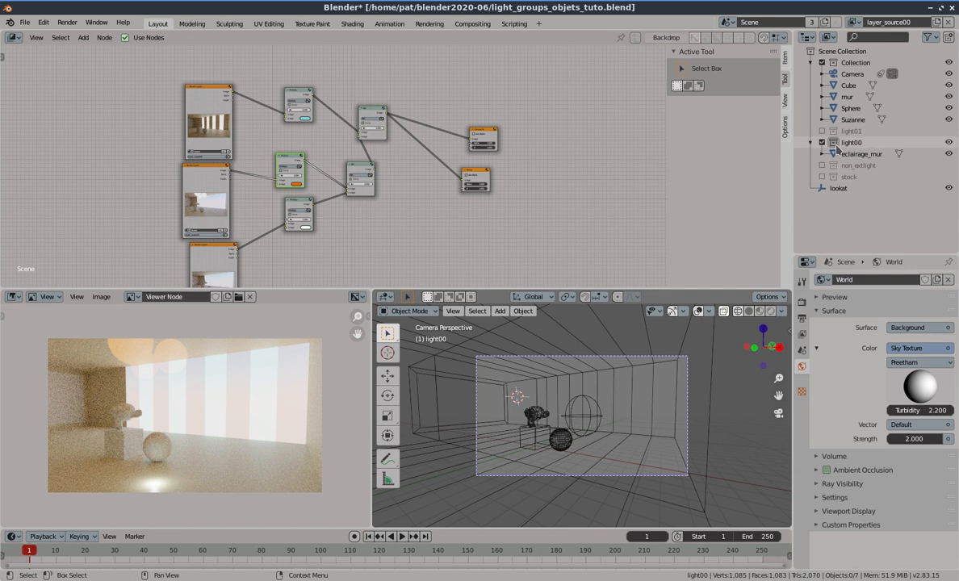
click(848, 155)
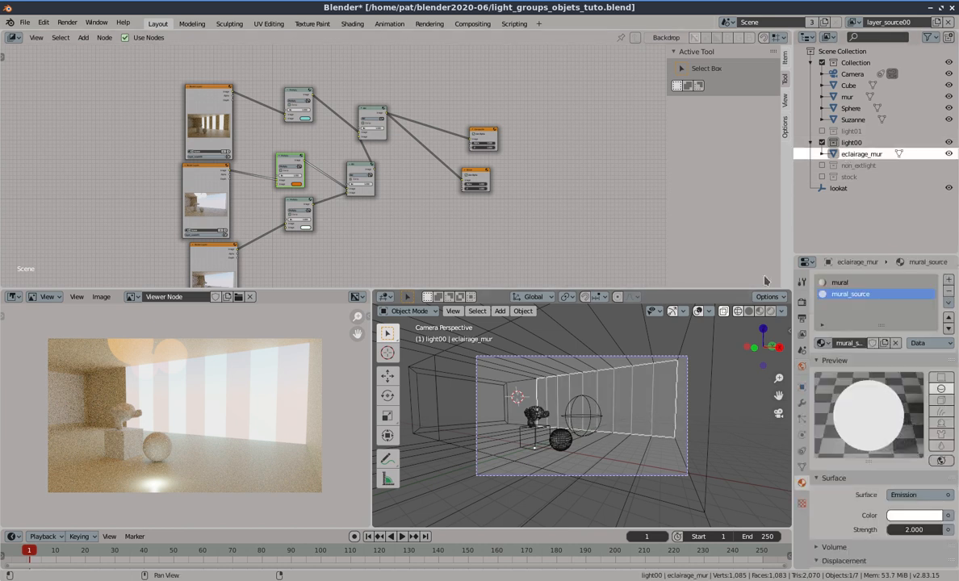
click(822, 166)
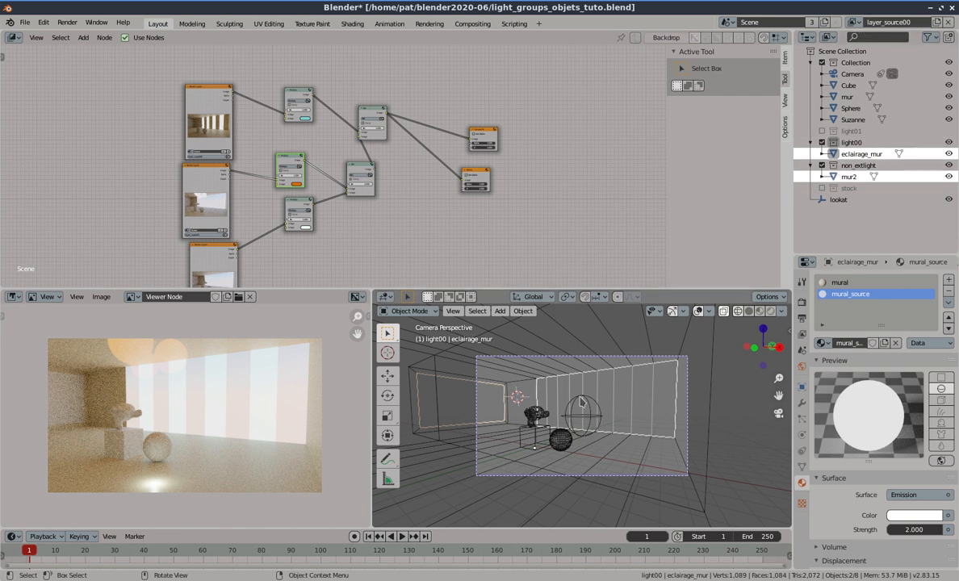
Enable the non_extlight collection in the layer_source01 view layer
click(854, 22)
click(829, 51)
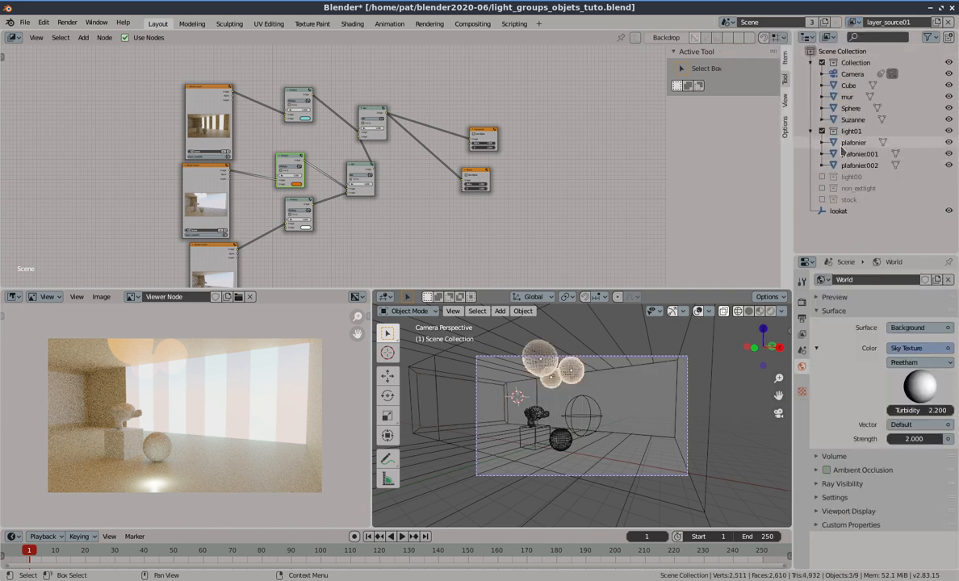
click(824, 188)
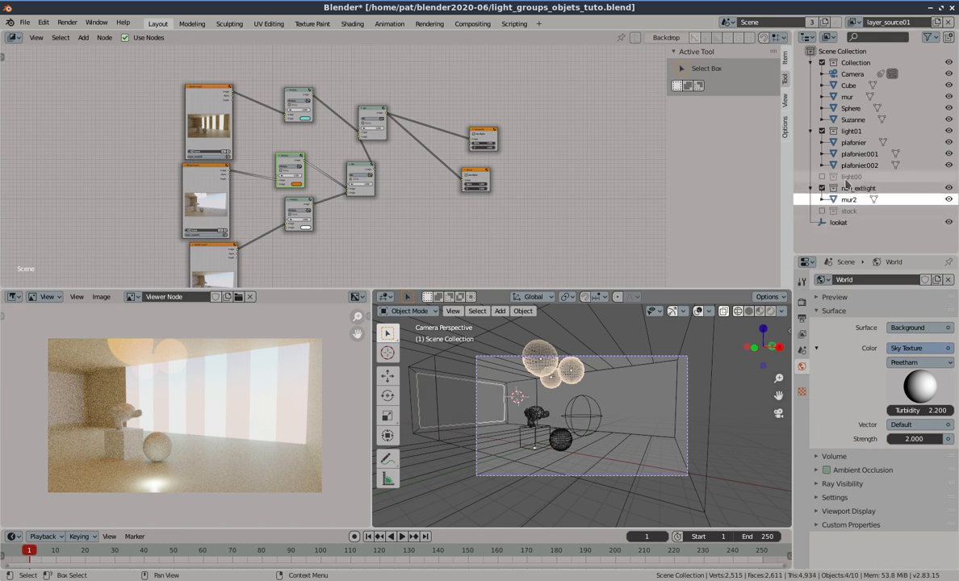
Exclude the non_extlight collection from the layer_source02 view layer
click(853, 22)
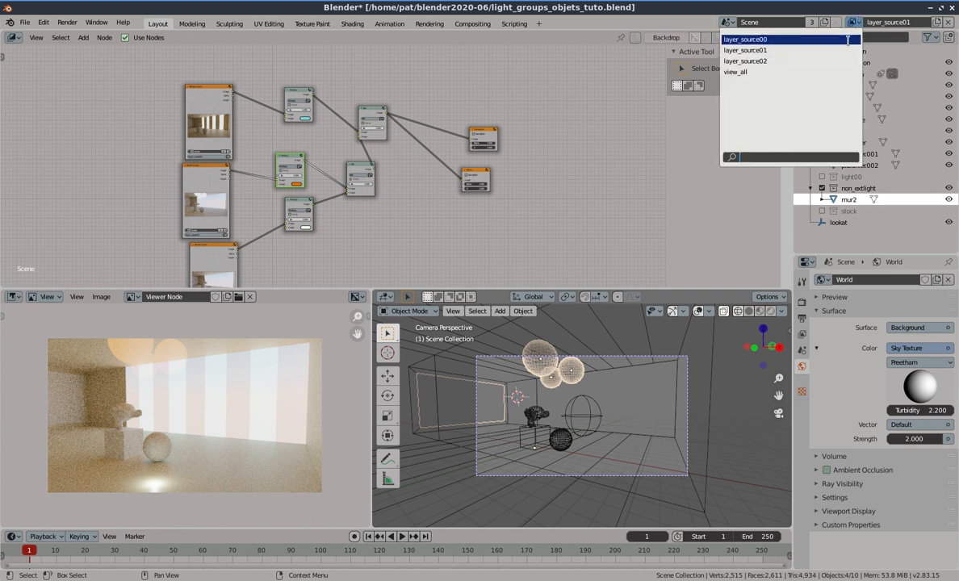
click(776, 43)
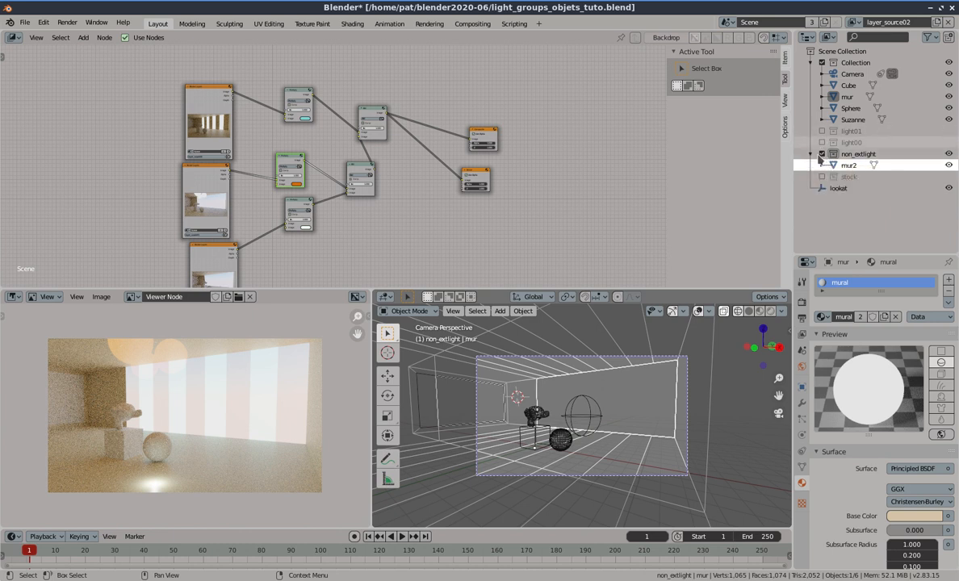
click(823, 154)
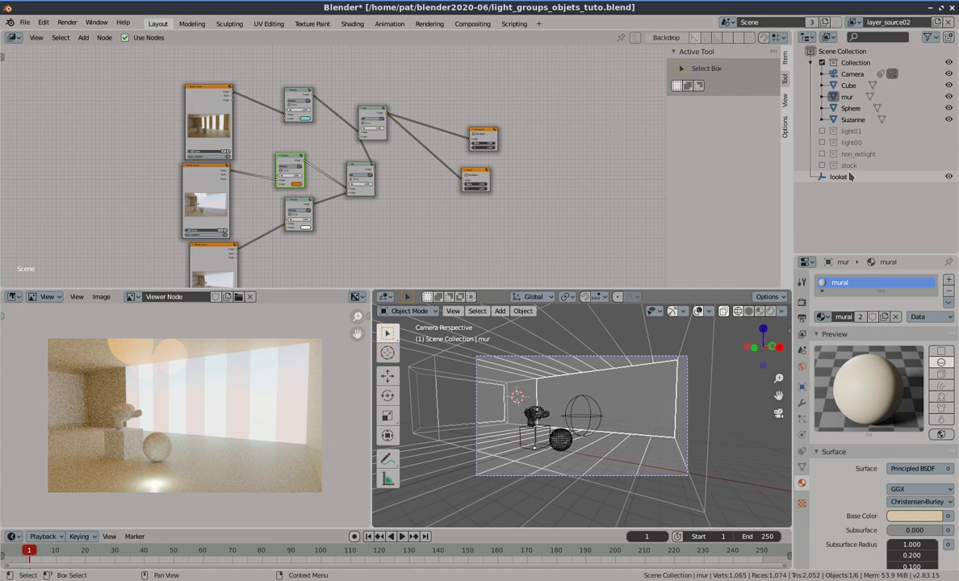
Switch to the view_all view layer and duplicate the eclairage_mur wall in place
click(601, 389)
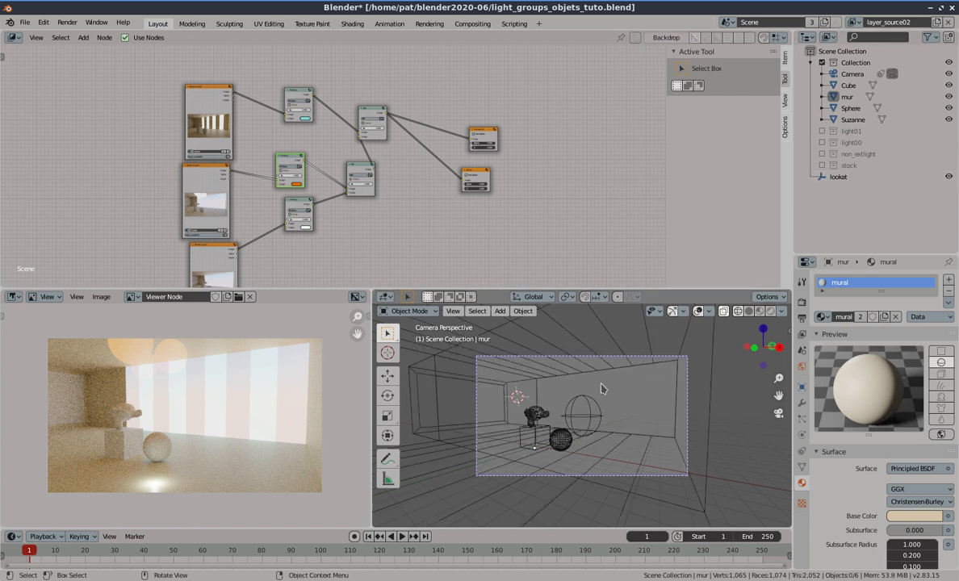
click(602, 389)
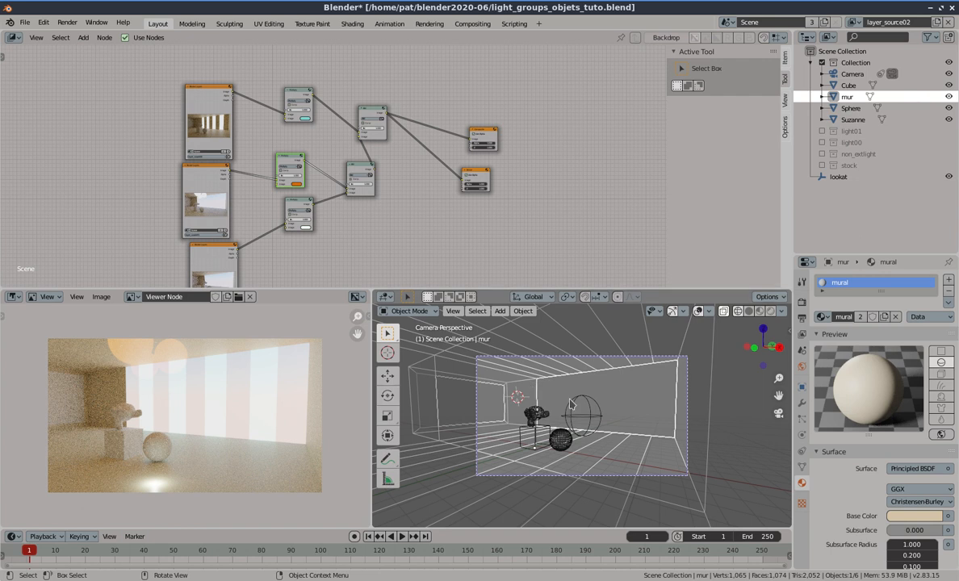
middle_drag(571, 404, 636, 335)
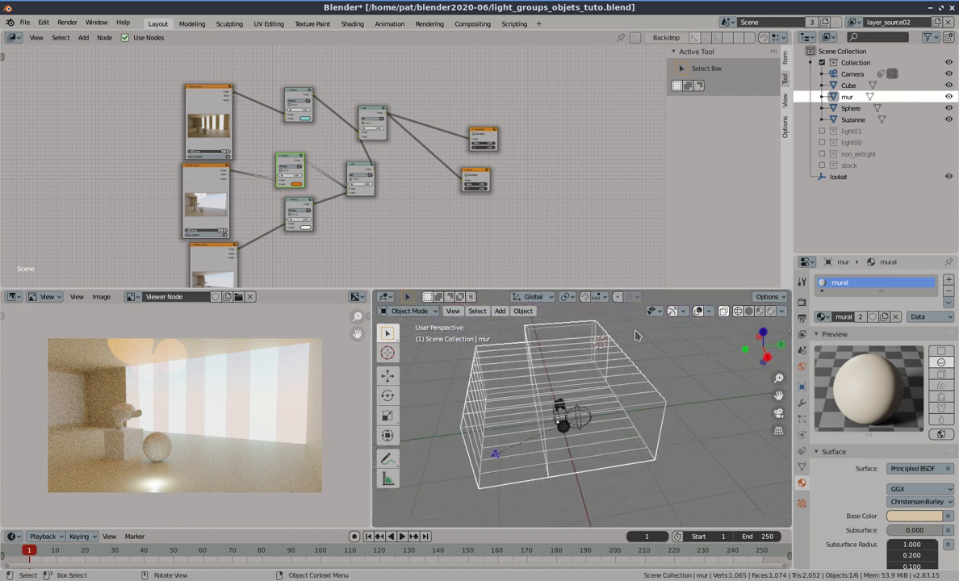
click(853, 22)
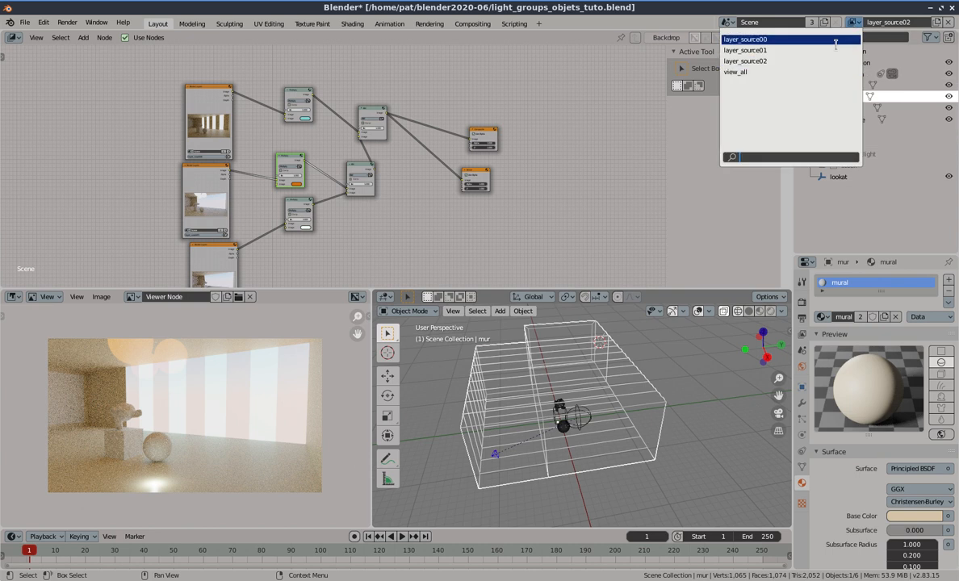
click(822, 72)
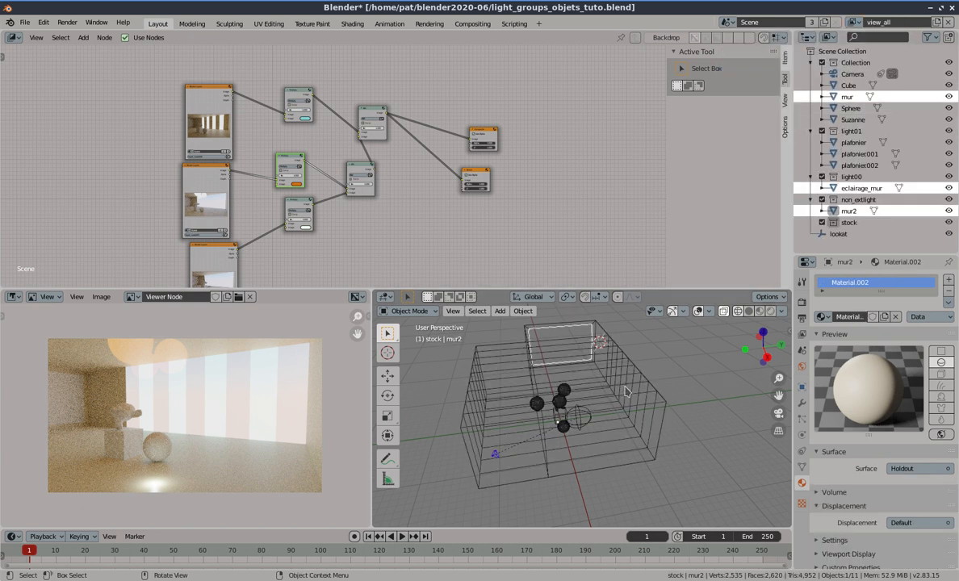
click(591, 353)
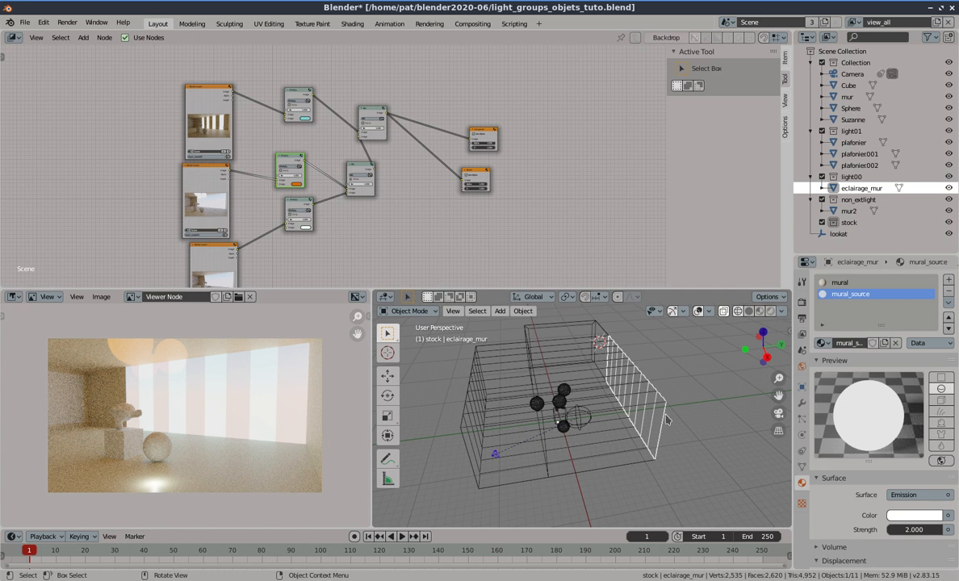
key(shift+d)
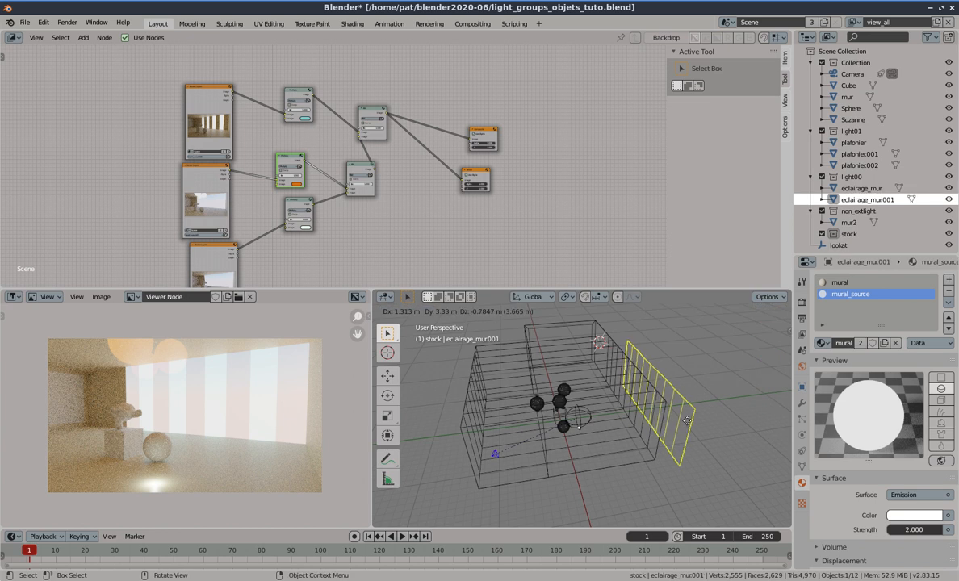
right_click(686, 421)
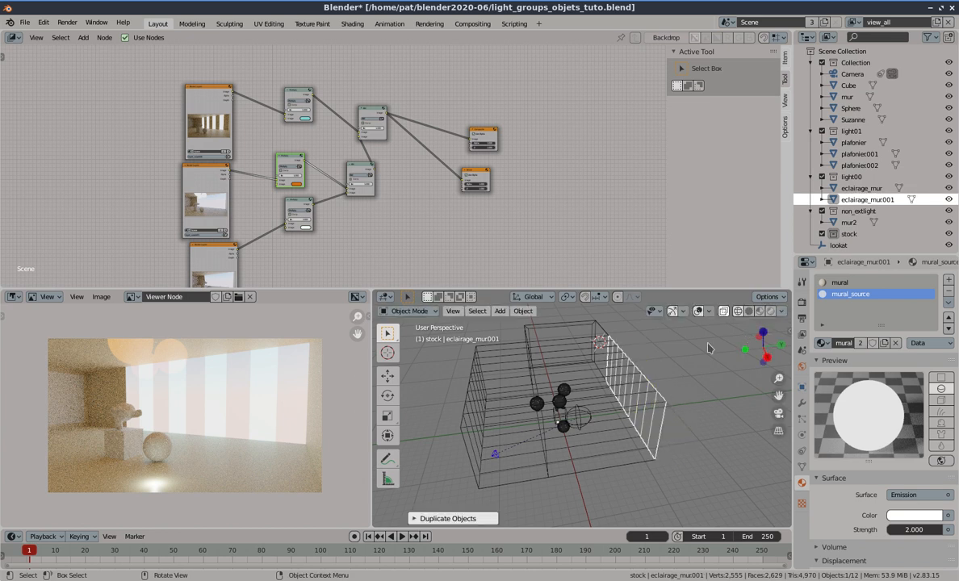
Rename the duplicated wall as eclairage_mur_eteind
double_click(884, 201)
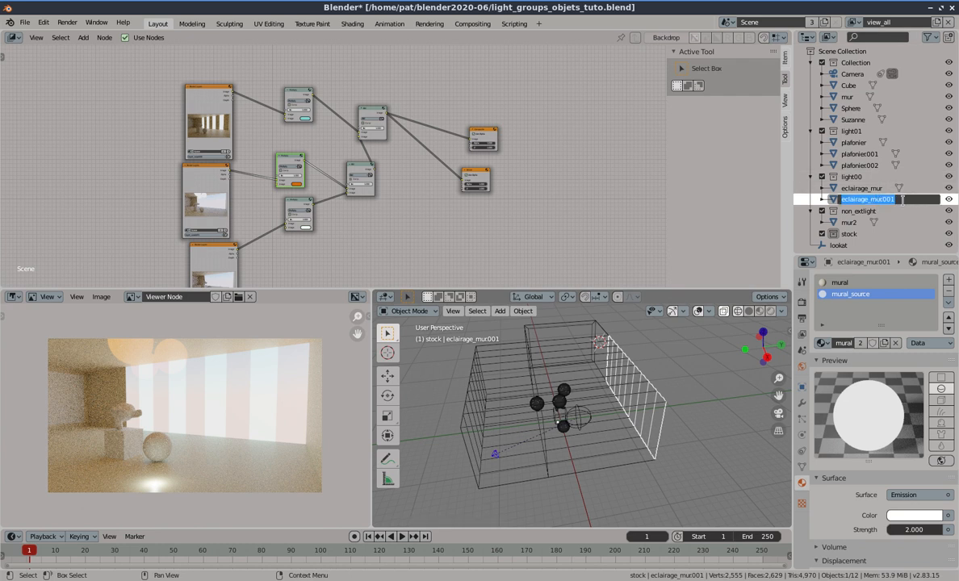
click(903, 200)
drag(903, 200, 889, 200)
text(_et)
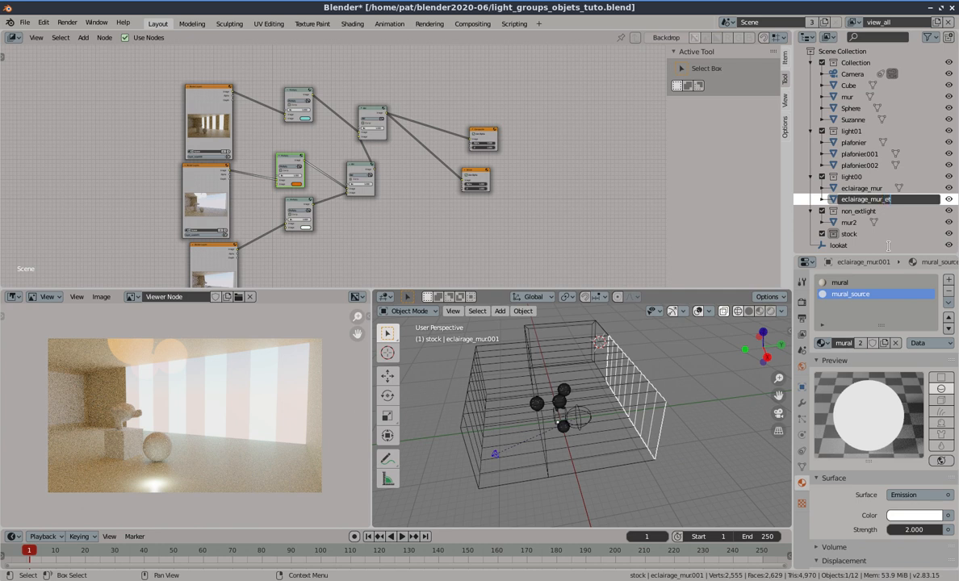
text(eind)
key(Return)
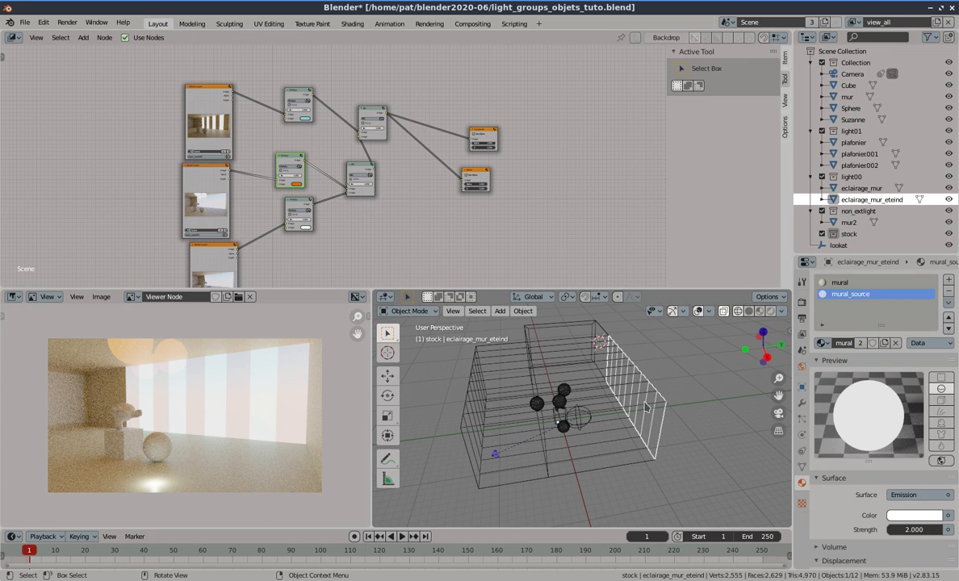
Assign the mural material to all faces of the eclairage_mur_eteind wall and compare its material with that of eclairage_mur
key(Tab)
key(a)
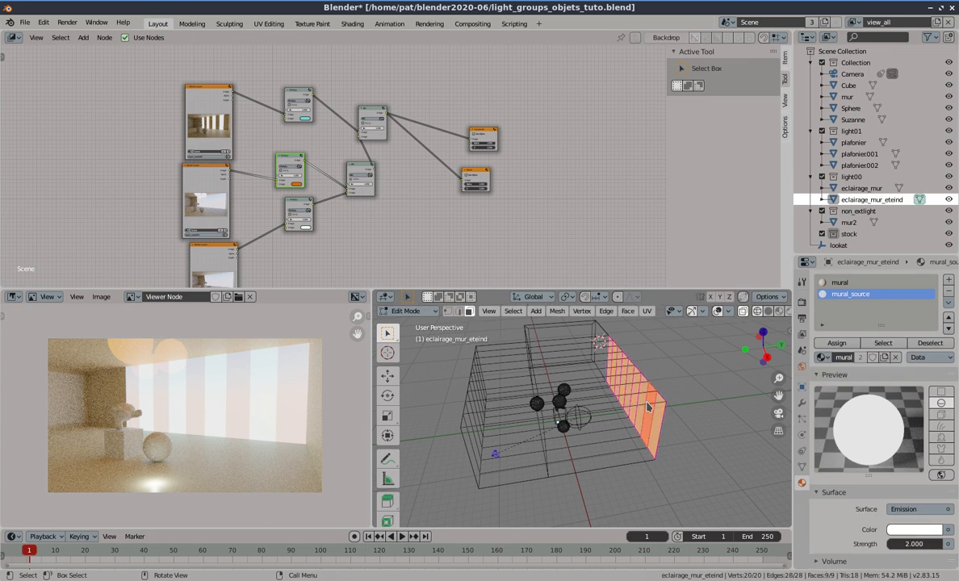
click(844, 283)
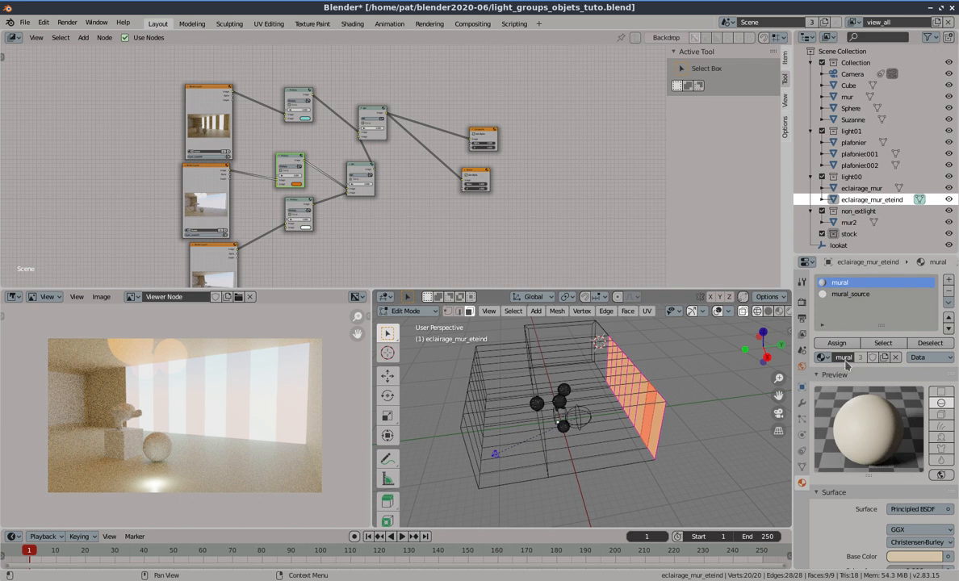
click(832, 346)
key(Tab)
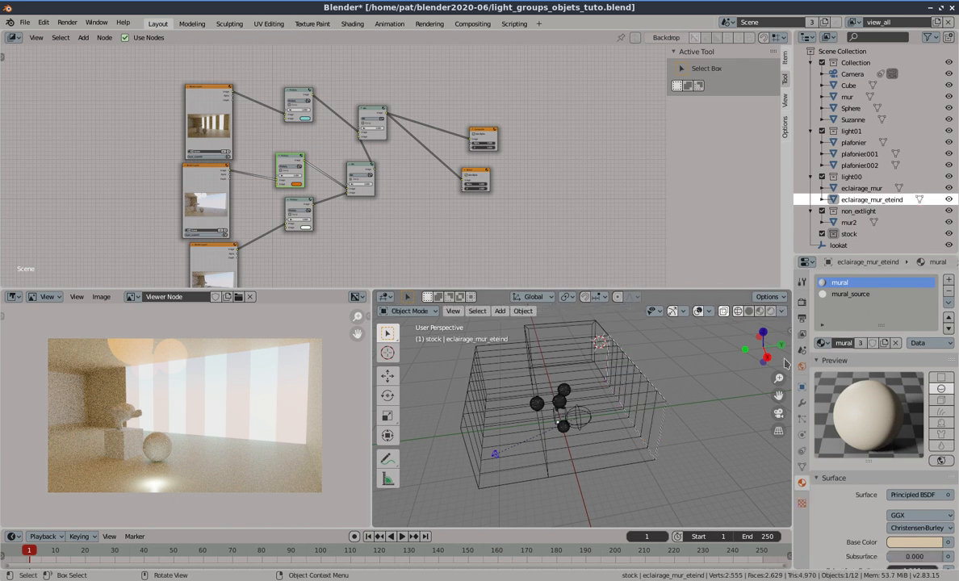
click(861, 190)
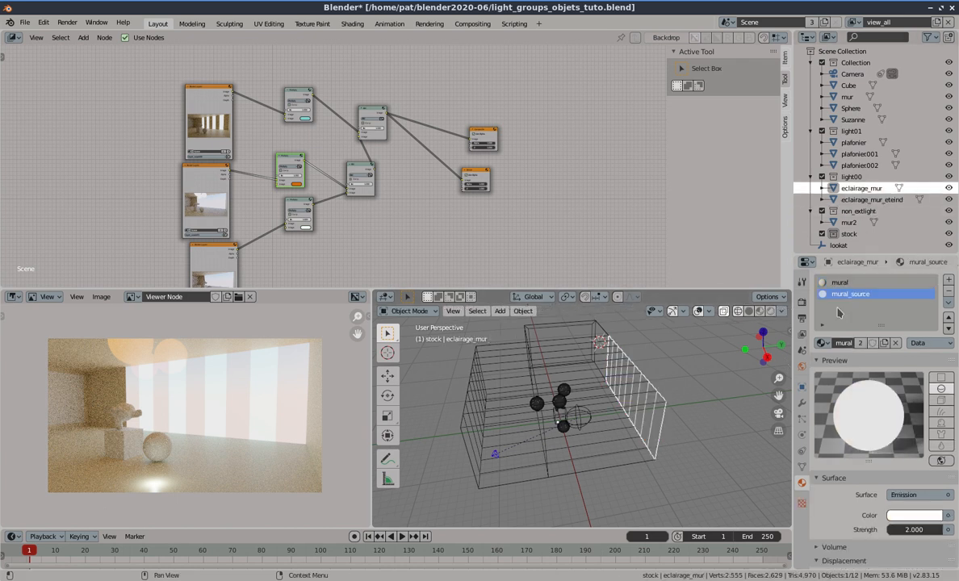
click(845, 201)
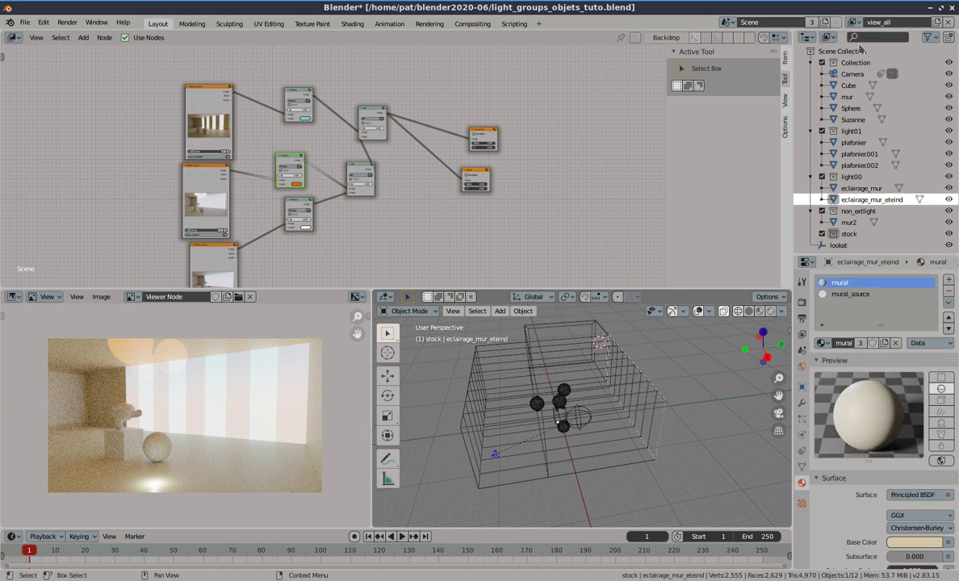
Create a collection named non_light00 under the Scene Collection and move eclairage_mur_eteind into it
right_click(835, 53)
click(819, 52)
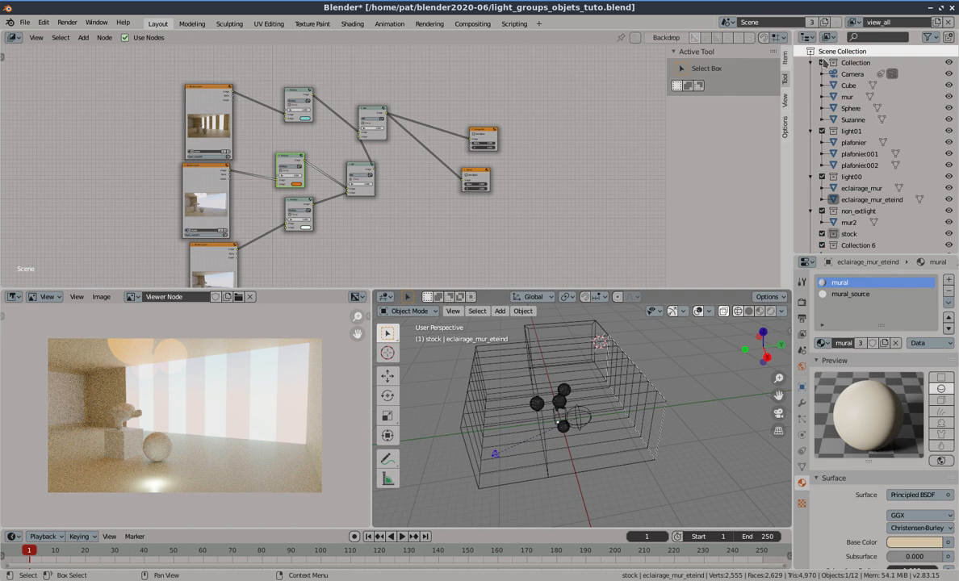
double_click(859, 245)
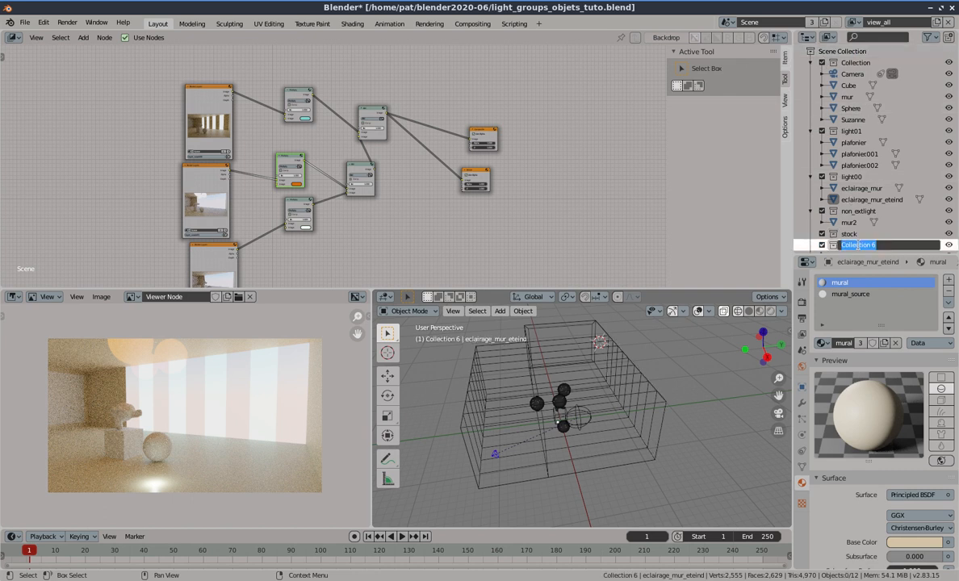
text(nor)
key(Return)
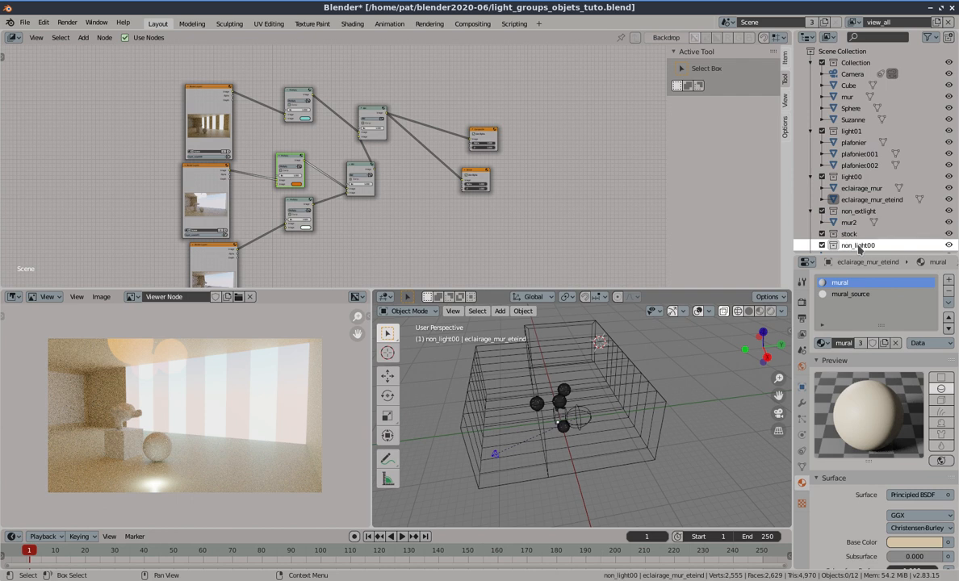
drag(866, 204, 859, 245)
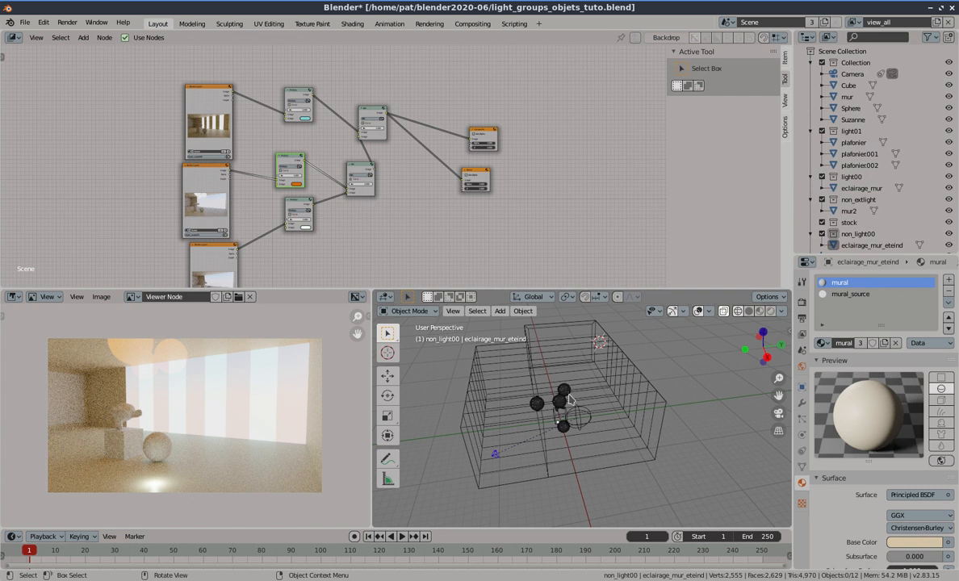
Select the three plafonier ceiling spheres and duplicate them in place
click(530, 370)
click(564, 392)
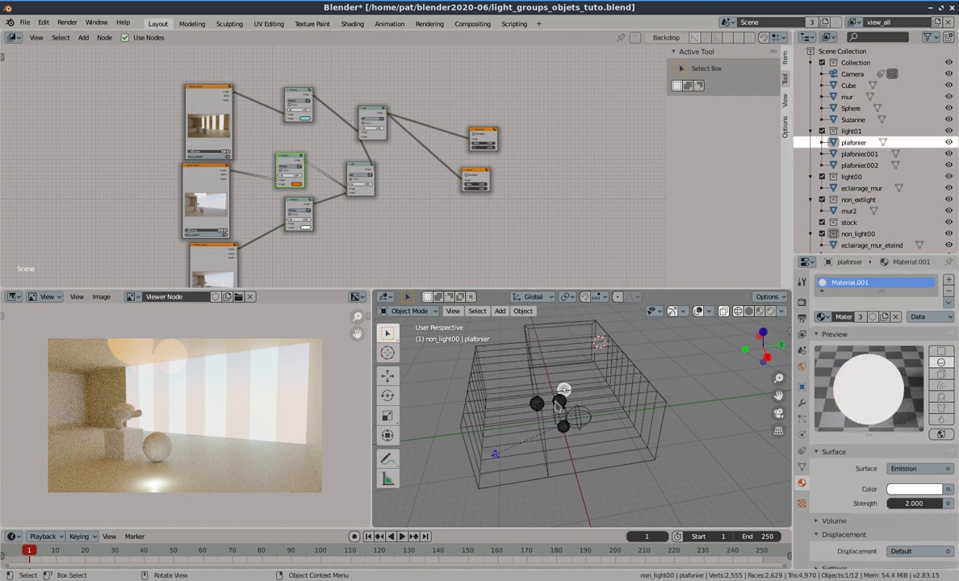
click(561, 399)
mouse_move(559, 402)
middle_down()
mouse_move(562, 392)
mouse_move(571, 400)
middle_up()
scroll(565, 392, up, 6)
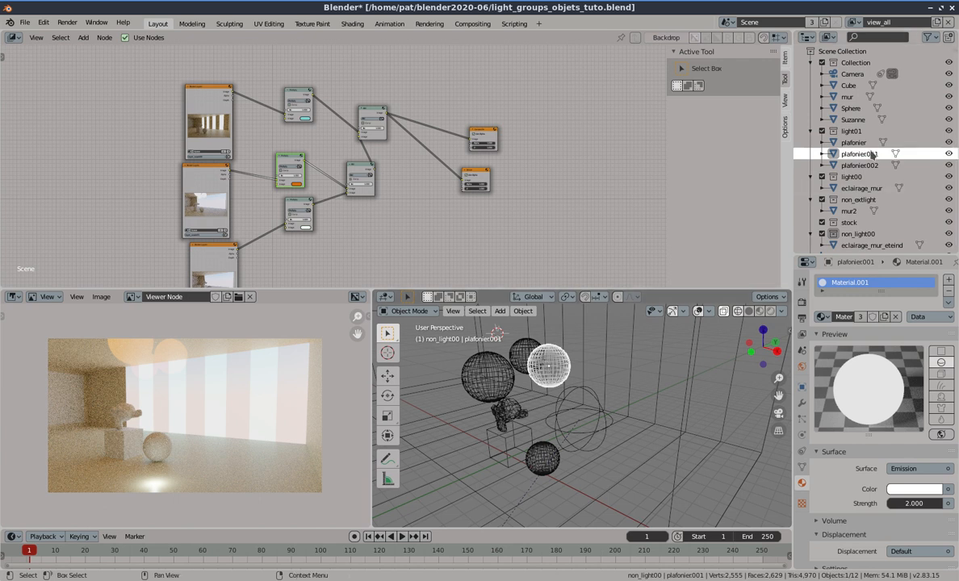
click(521, 353)
shift+click(492, 370)
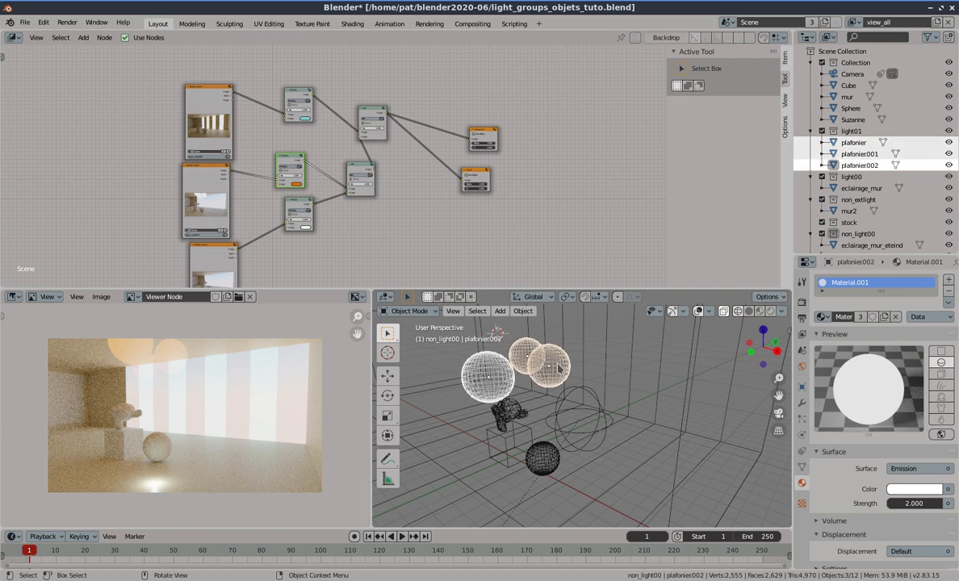
key(shift+d)
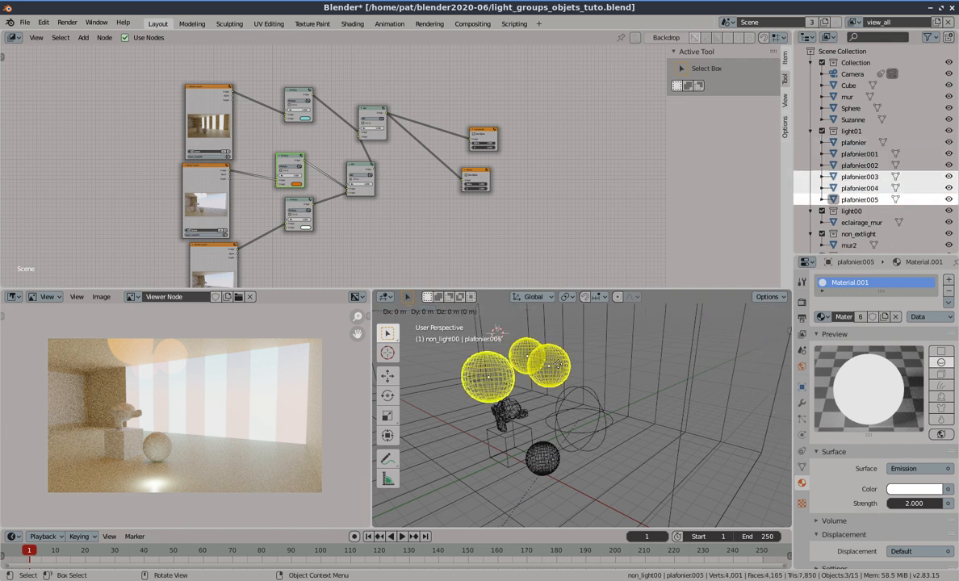
right_click(580, 366)
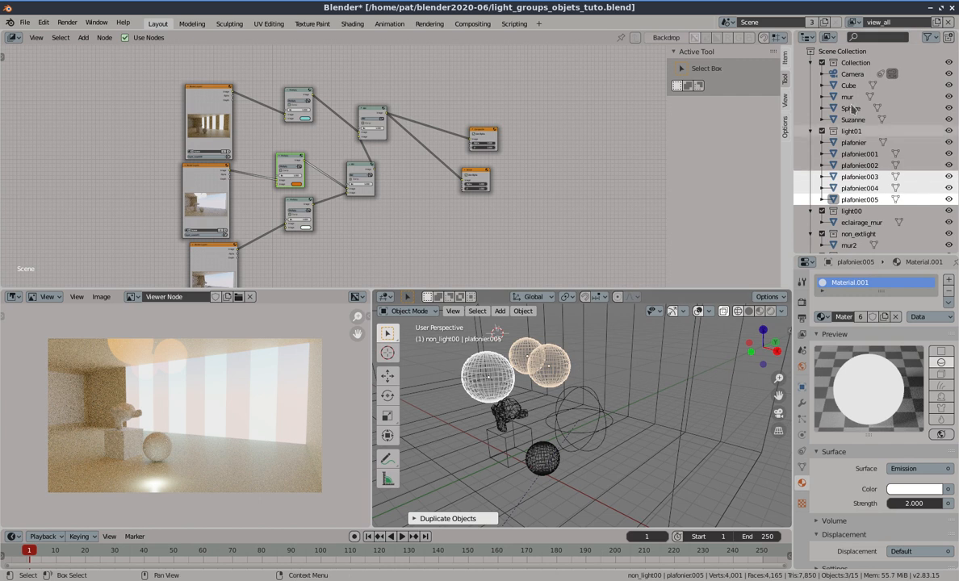
Create another collection under the Scene Collection and name it non_plafonier
right_click(834, 60)
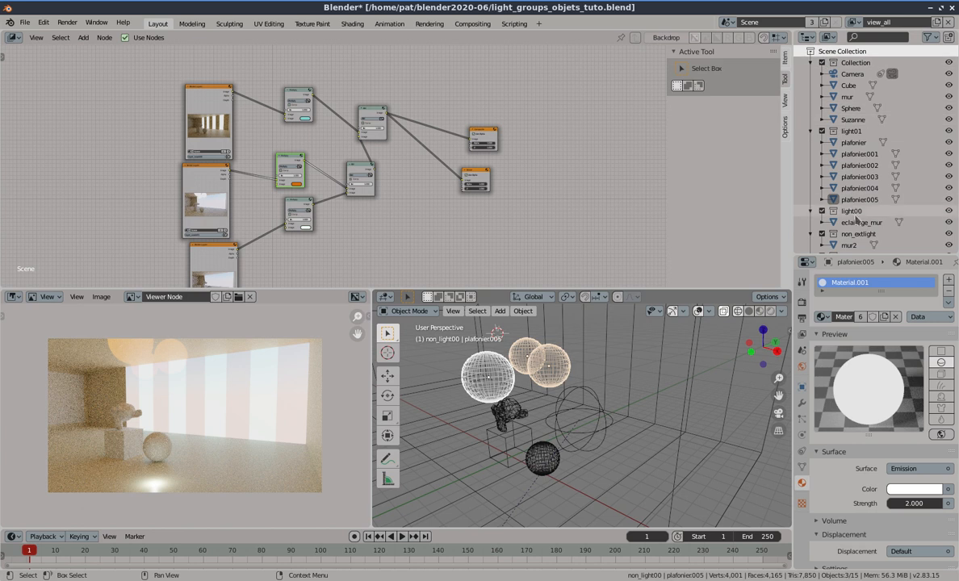
scroll(856, 222, down, 3)
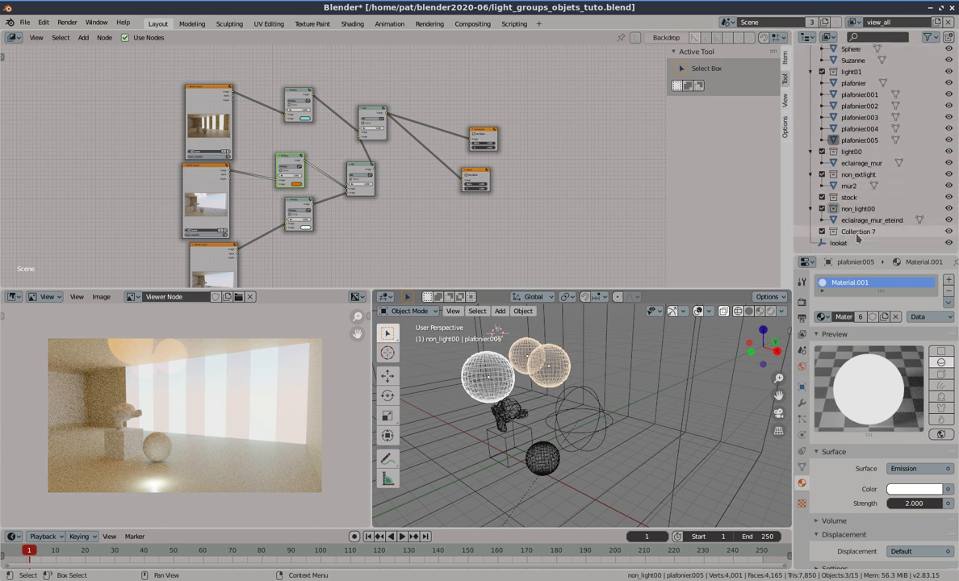
double_click(858, 231)
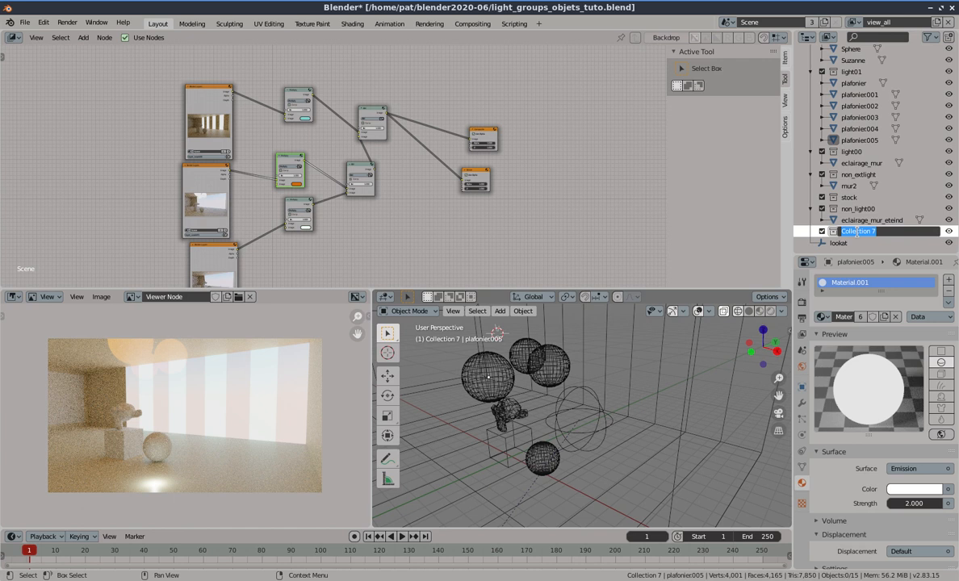
text(non_plafonier)
key(Return)
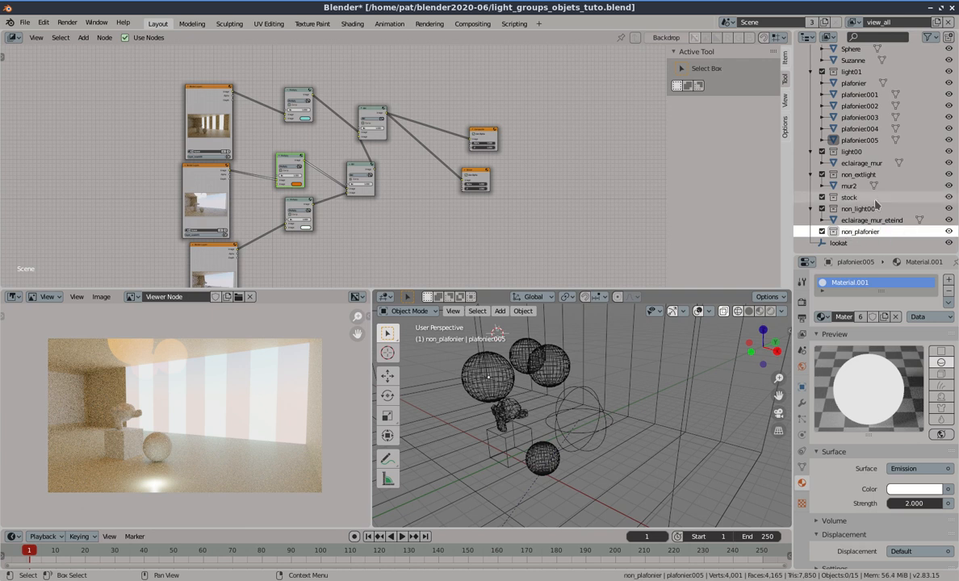
Select the duplicated spheres plafonier.003, plafonier.004 and plafonier.005 and move them into the non_plafonier collection
click(860, 117)
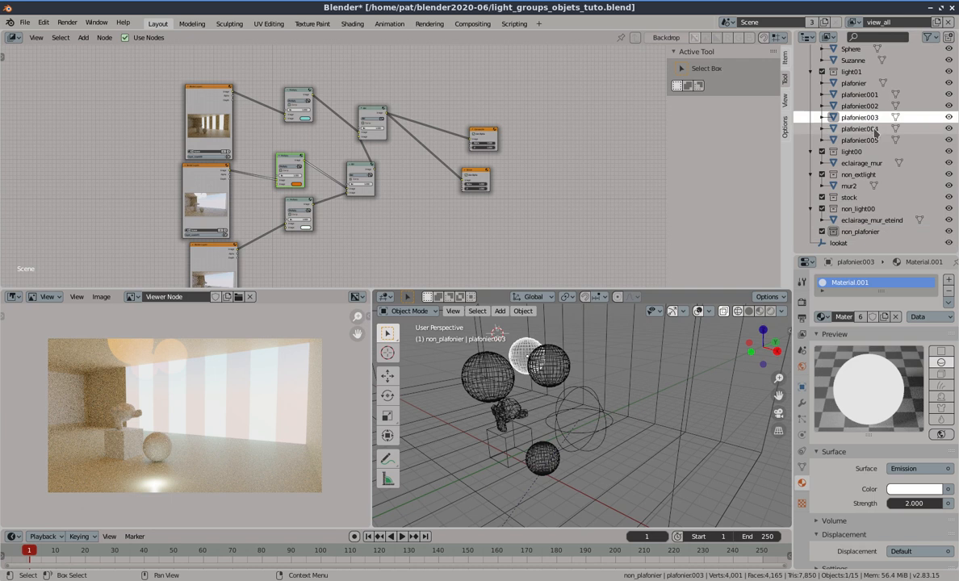
click(864, 129)
click(871, 142)
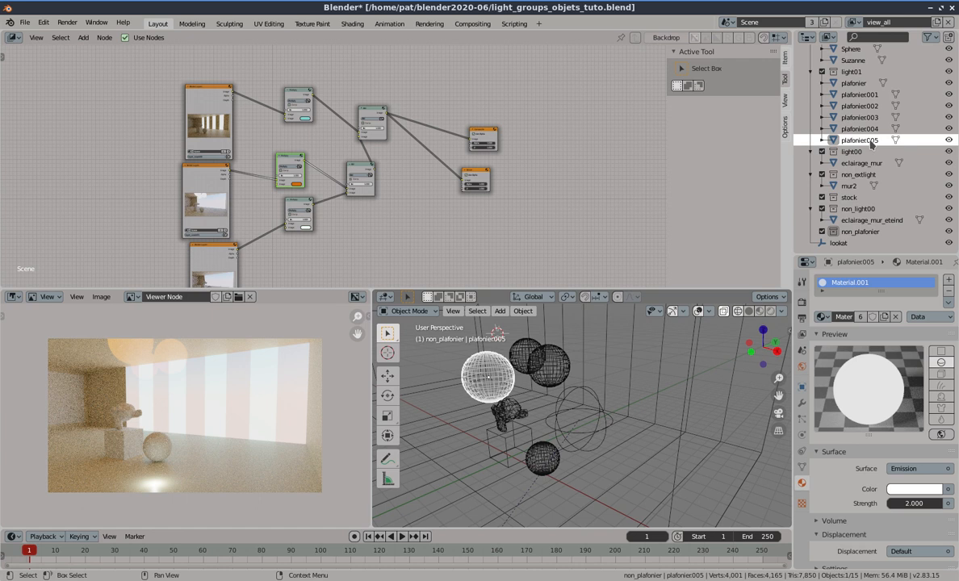
click(523, 350)
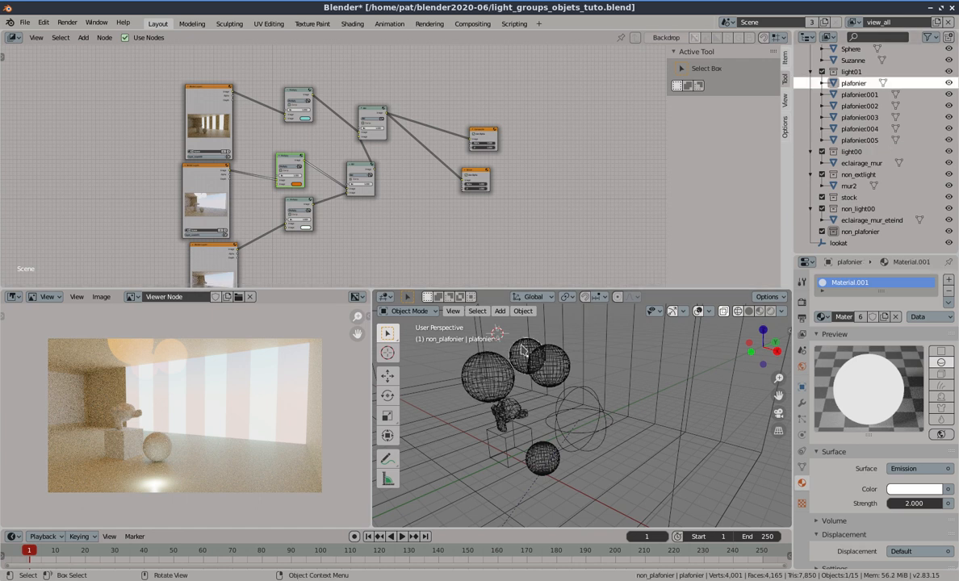
click(869, 119)
shift+click(864, 129)
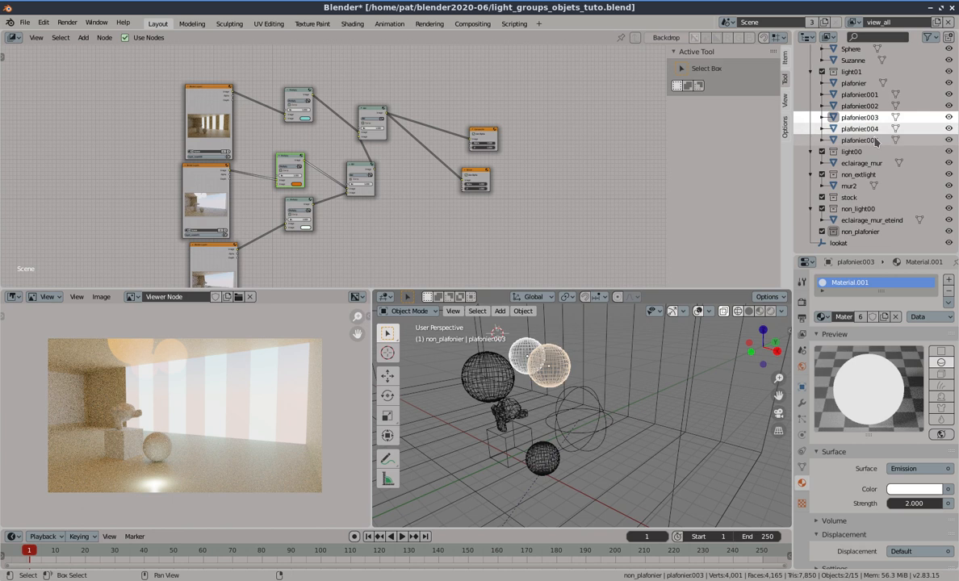
shift+click(872, 140)
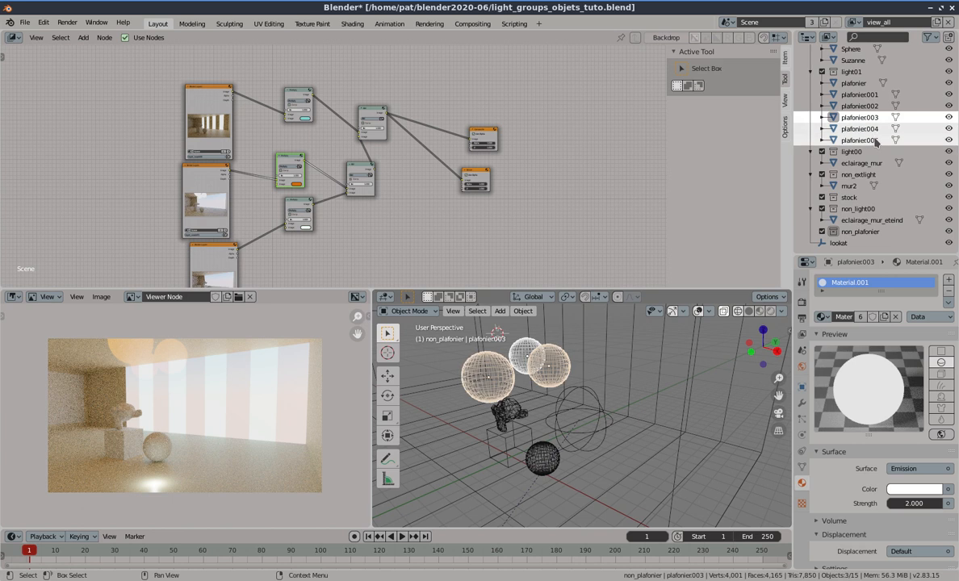
drag(876, 141, 883, 233)
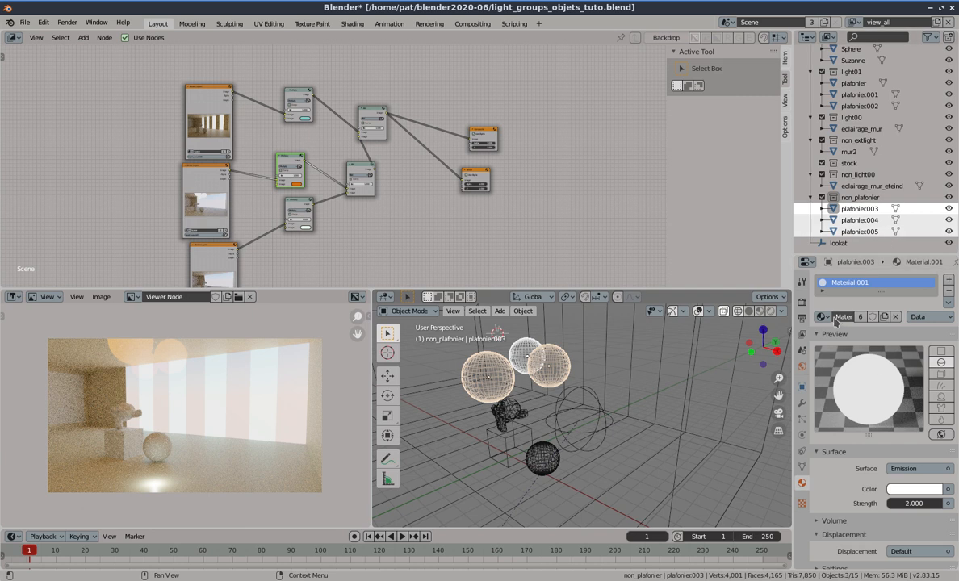
Make the emission material of plafonier.003 single-user and set its surface shader to Principled BSDF
click(861, 317)
click(909, 469)
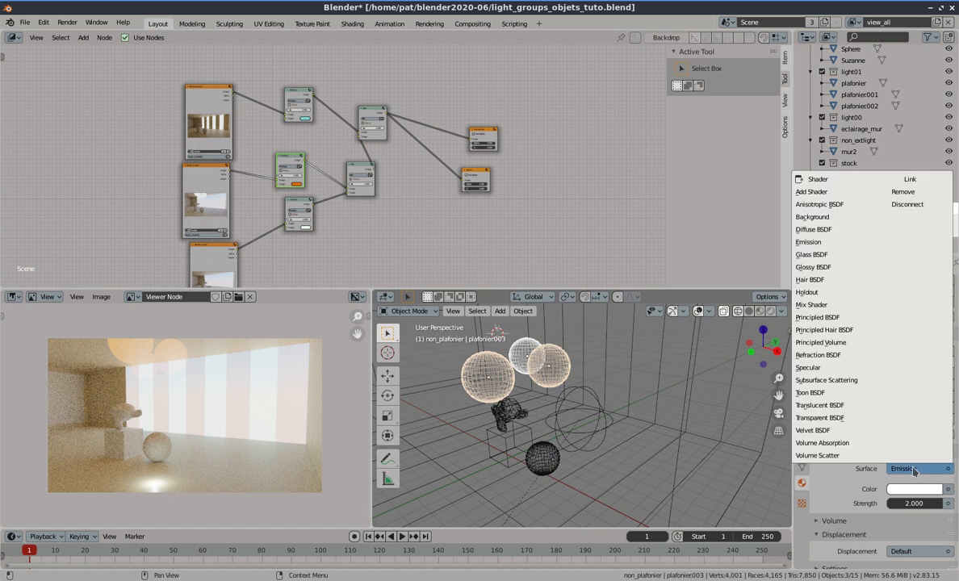
click(823, 320)
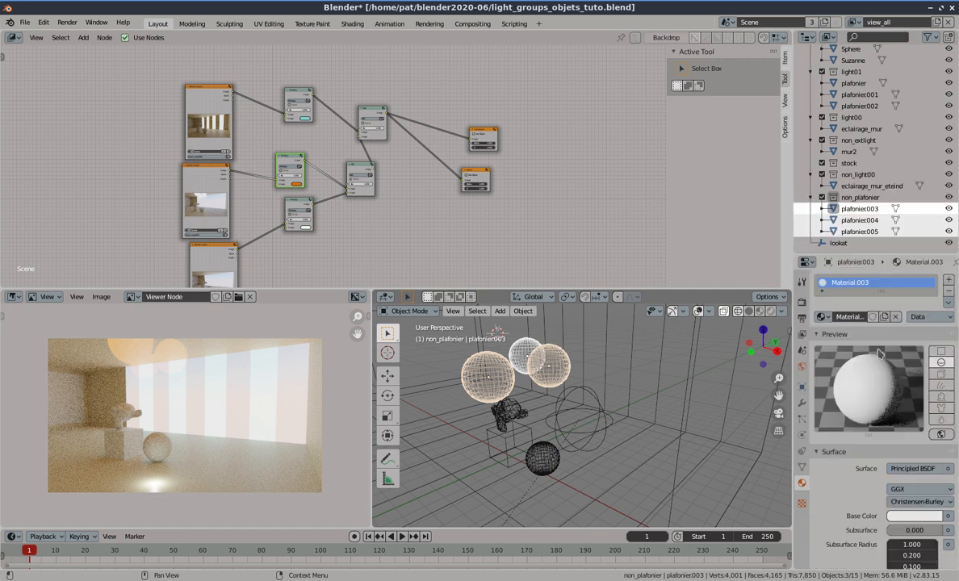
click(840, 317)
click(826, 321)
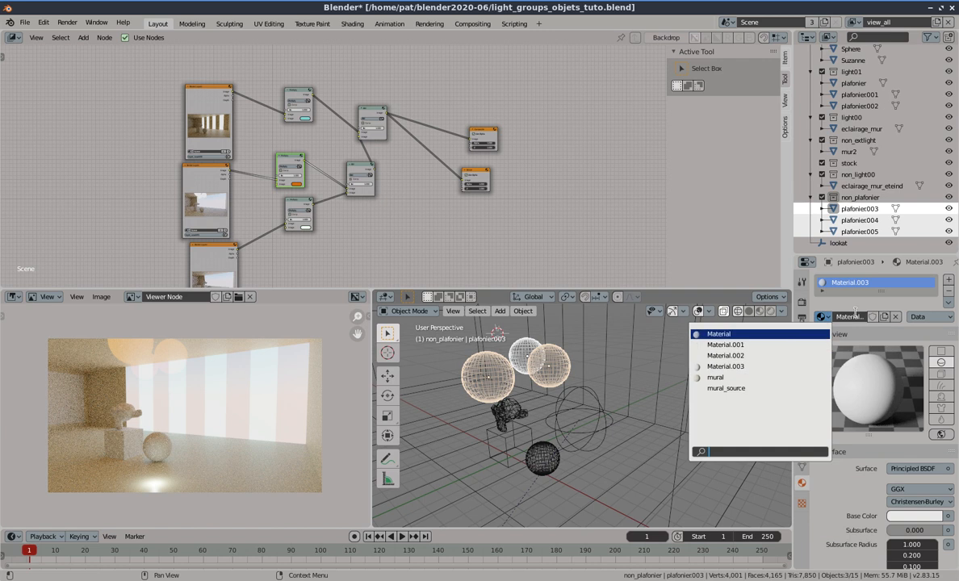
key(Escape)
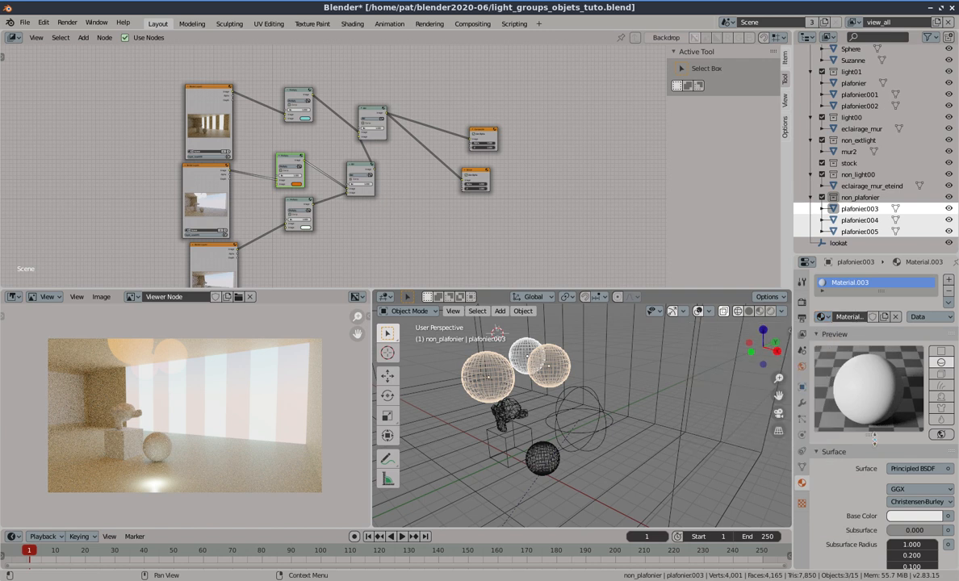
Switch the surface of plafonier.003's material to Diffuse BSDF, with roughness 0.328 and a darker grey color
click(914, 469)
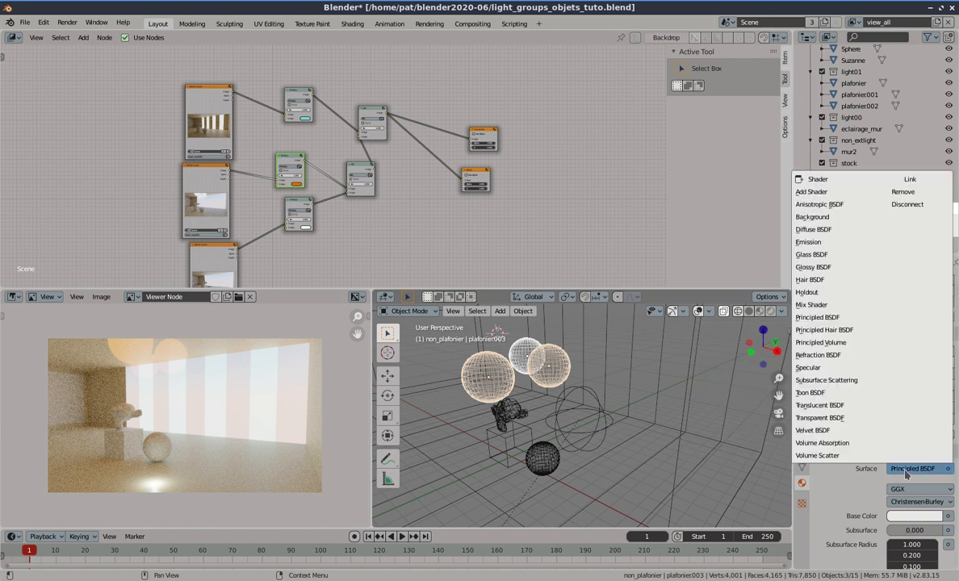
click(832, 231)
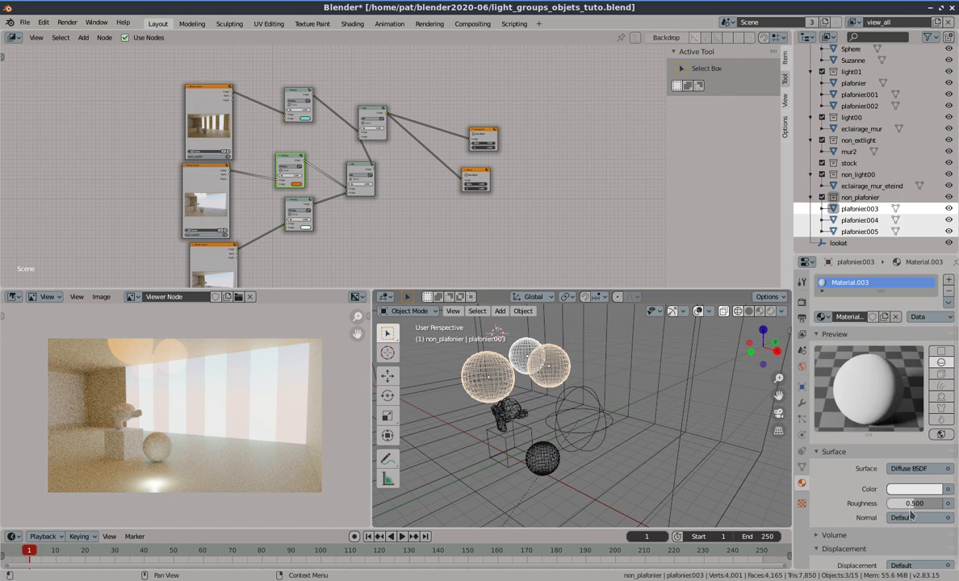
drag(914, 504, 905, 504)
click(917, 491)
drag(934, 380, 934, 352)
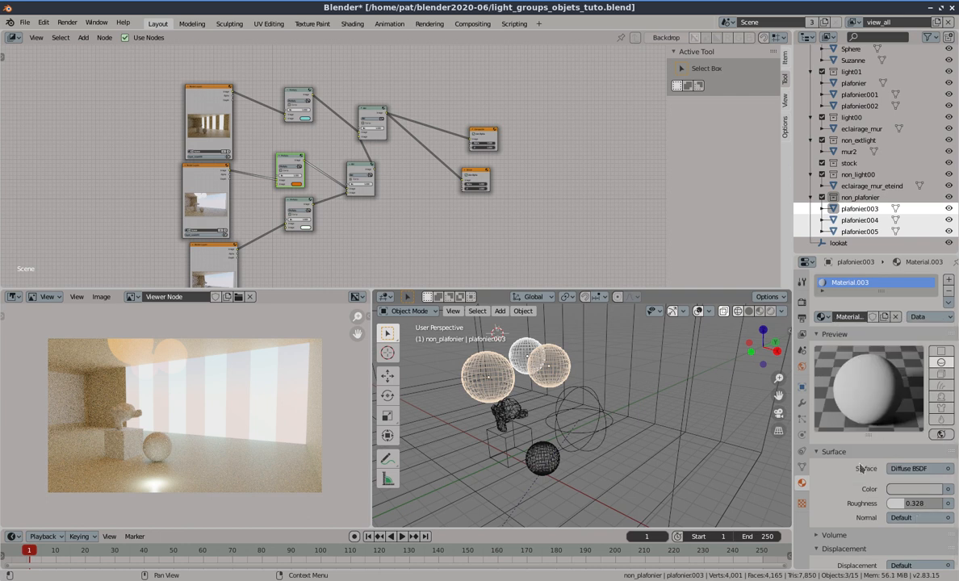
scroll(878, 432, down, 2)
click(911, 423)
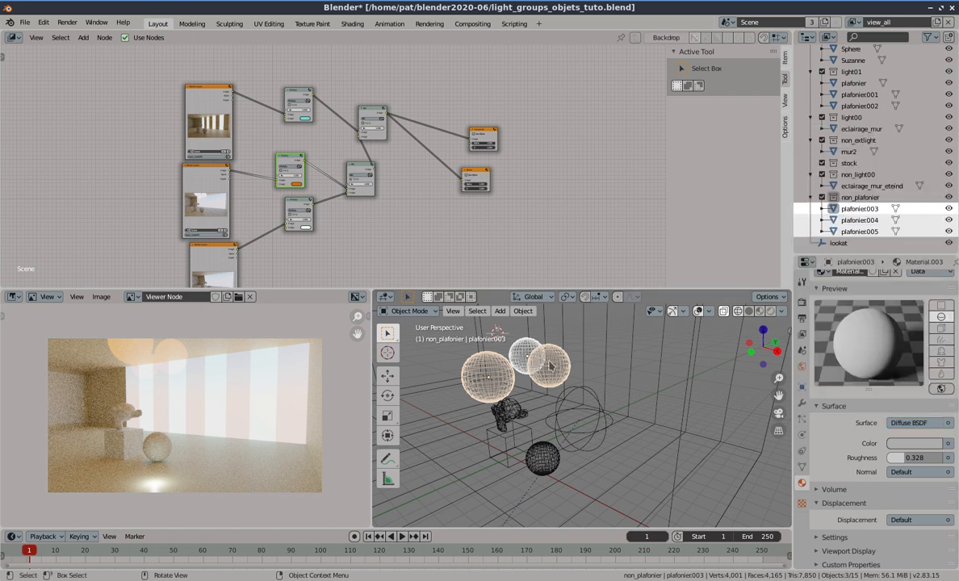
click(854, 210)
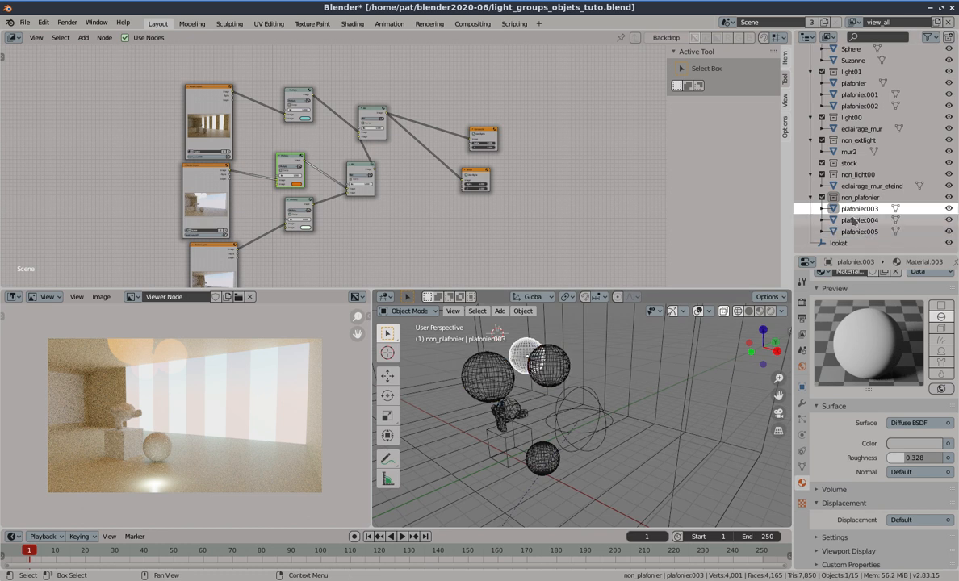
click(858, 219)
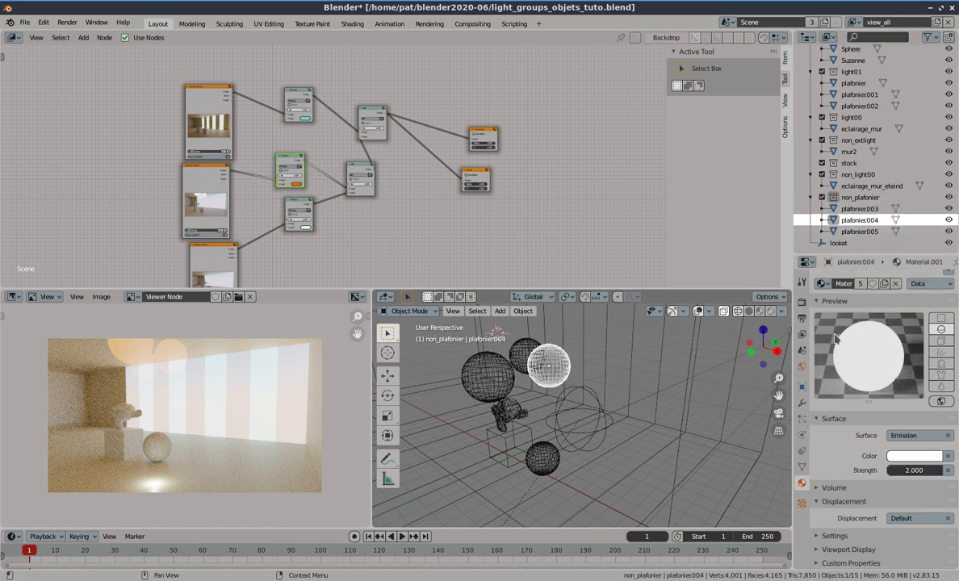
click(823, 284)
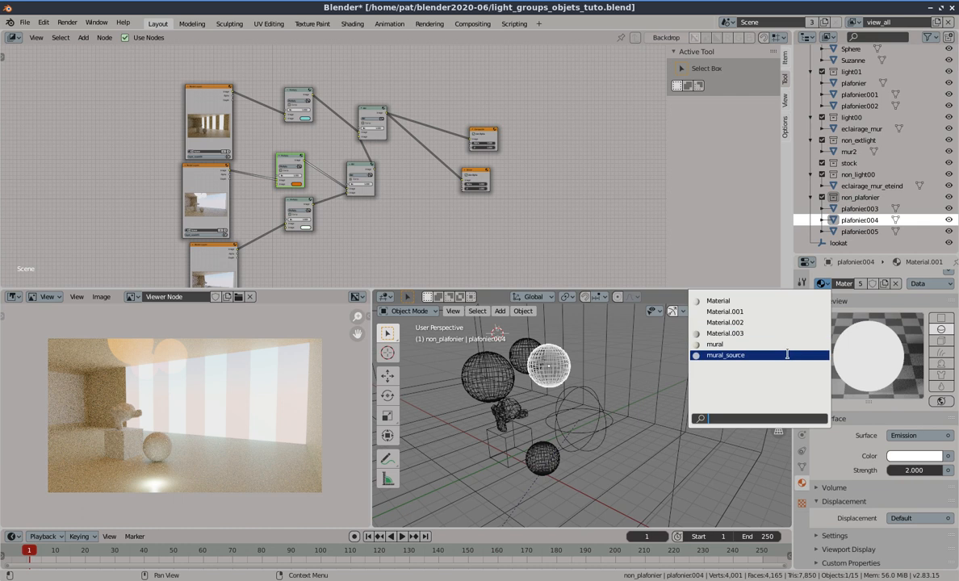
key(Down)
key(Down)
key(Down)
key(Down)
key(Down)
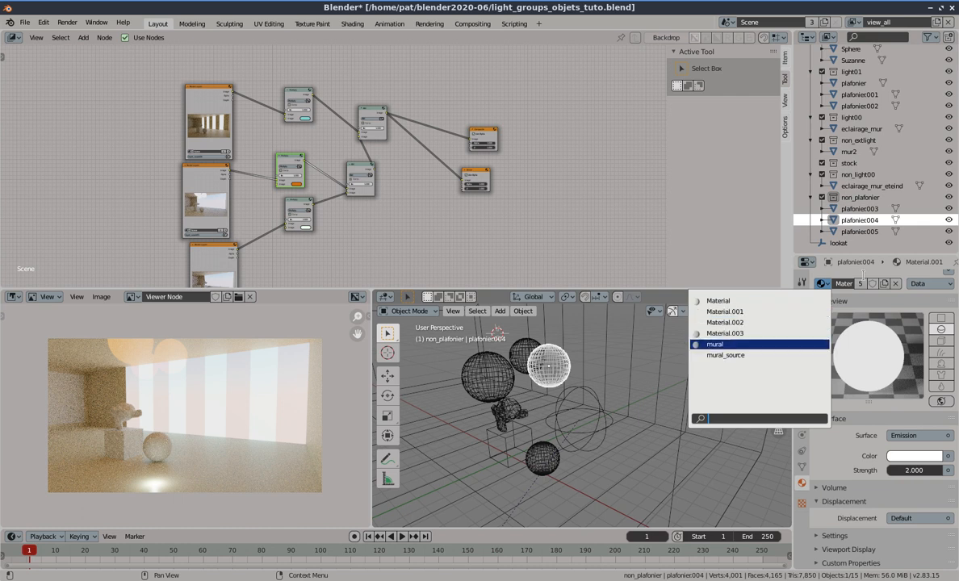
double_click(857, 210)
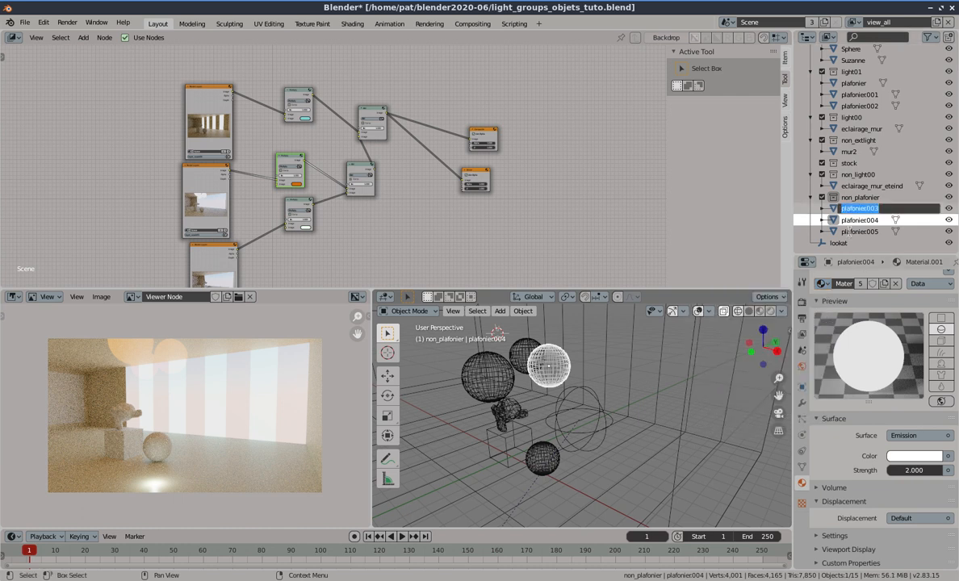
click(850, 232)
Rename the diffuse material of plafonier.003 as plafonier_eteind
click(849, 211)
double_click(850, 284)
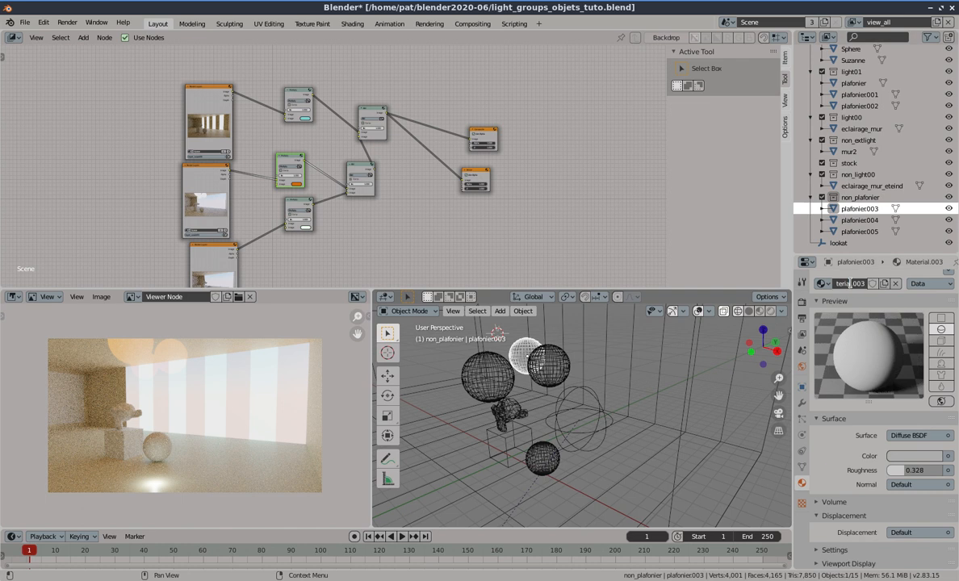
double_click(851, 283)
key(BackSpace)
text(plafonier_eteint)
key(Return)
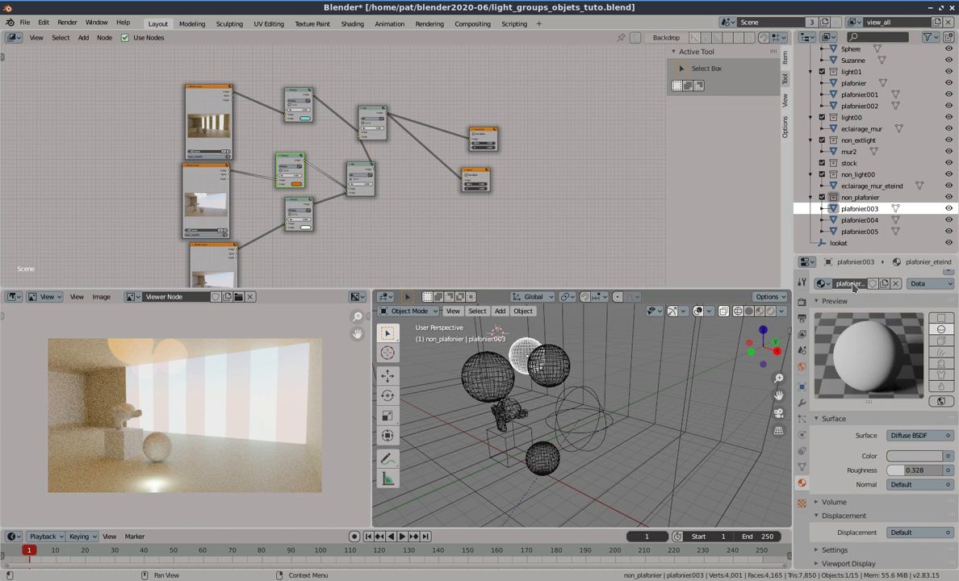
Assign the plafonier_eteind material to the plafonier.004 and plafonier.005 spheres
click(854, 223)
click(823, 283)
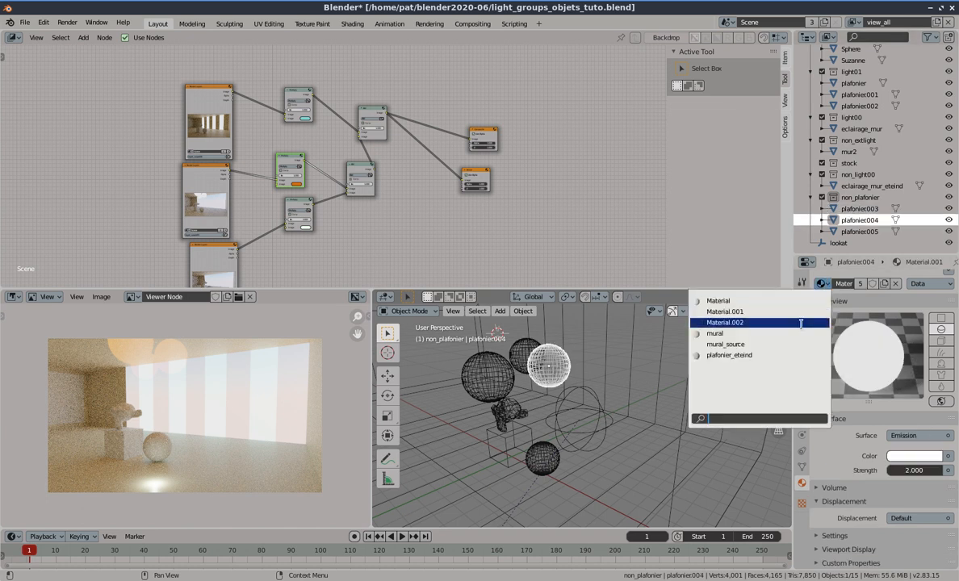
click(799, 358)
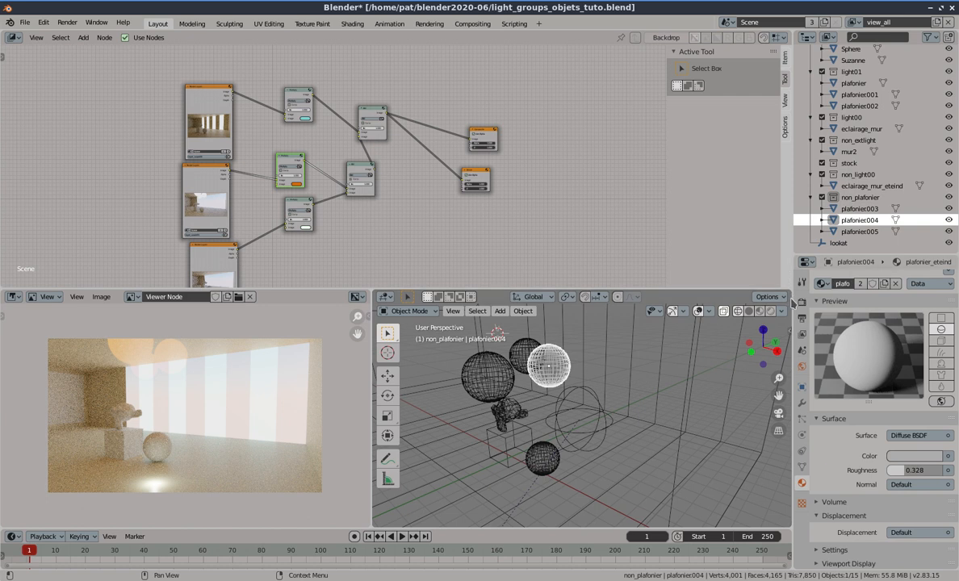
drag(792, 292, 708, 291)
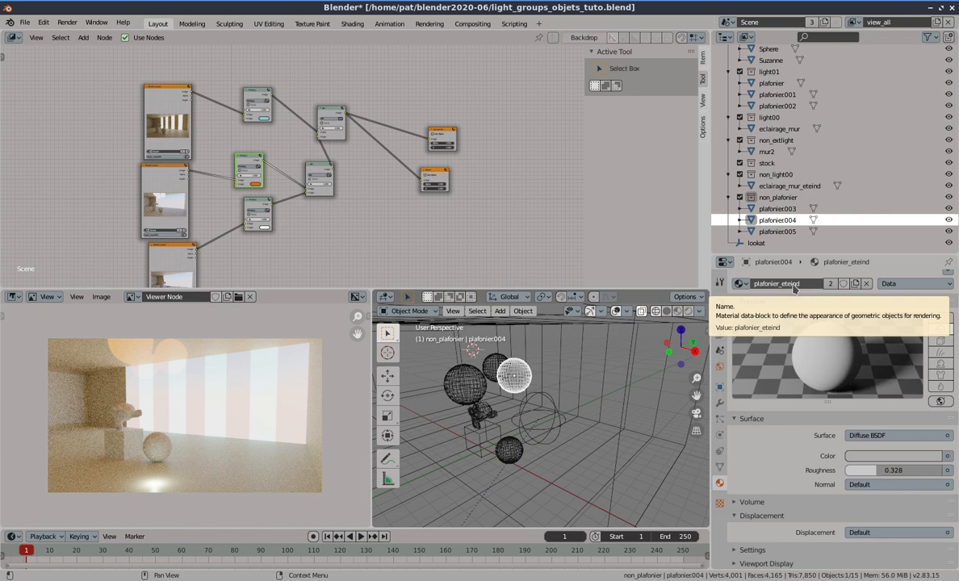
click(778, 231)
click(741, 284)
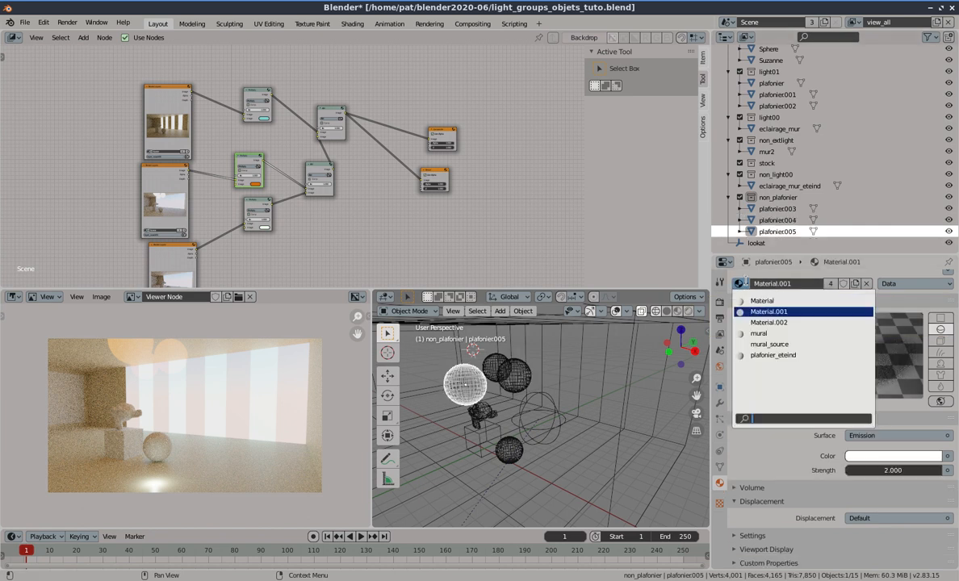
click(770, 355)
scroll(776, 363, down, 1)
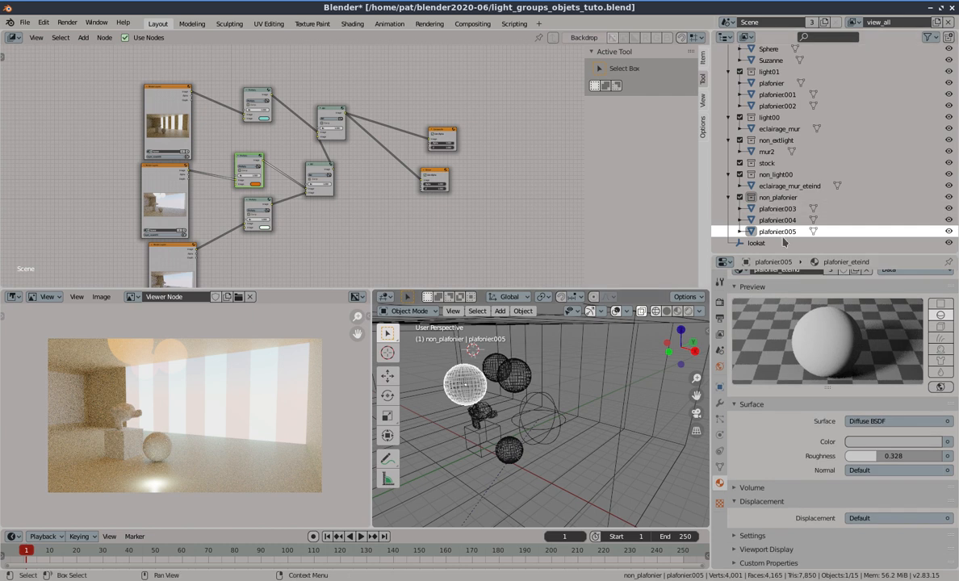
Rename the non_light00 collection as non_mural and the light00 collection as mural
double_click(777, 174)
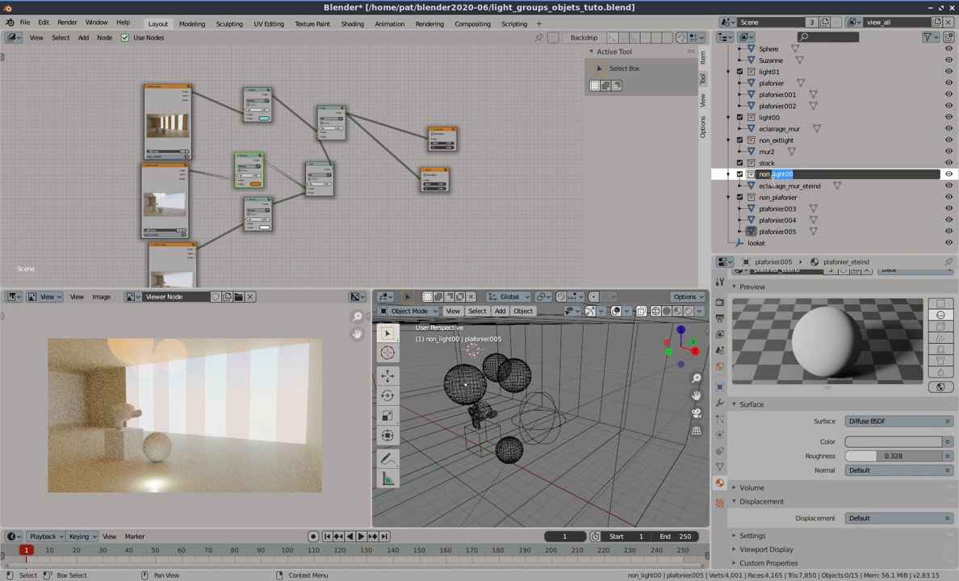
text(mural)
key(Return)
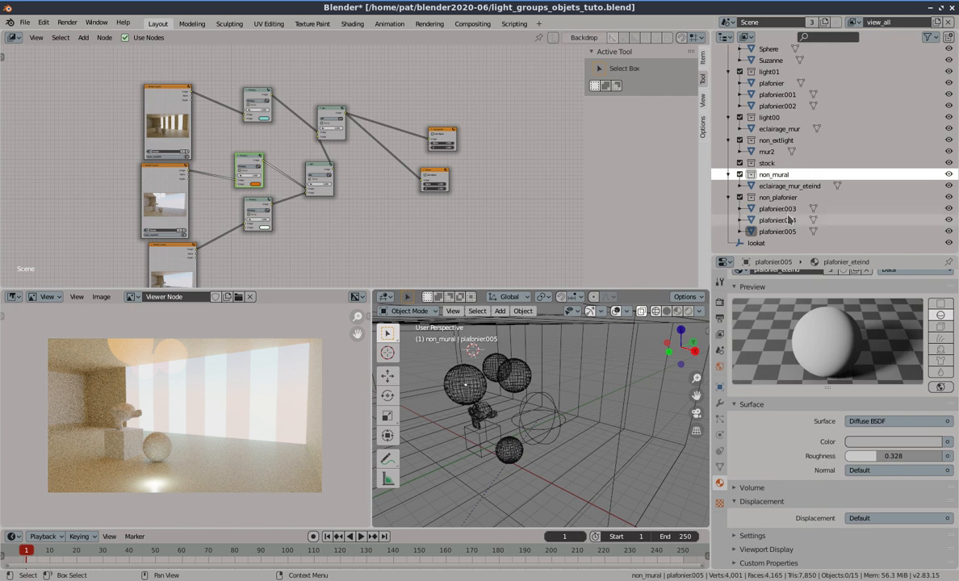
double_click(780, 119)
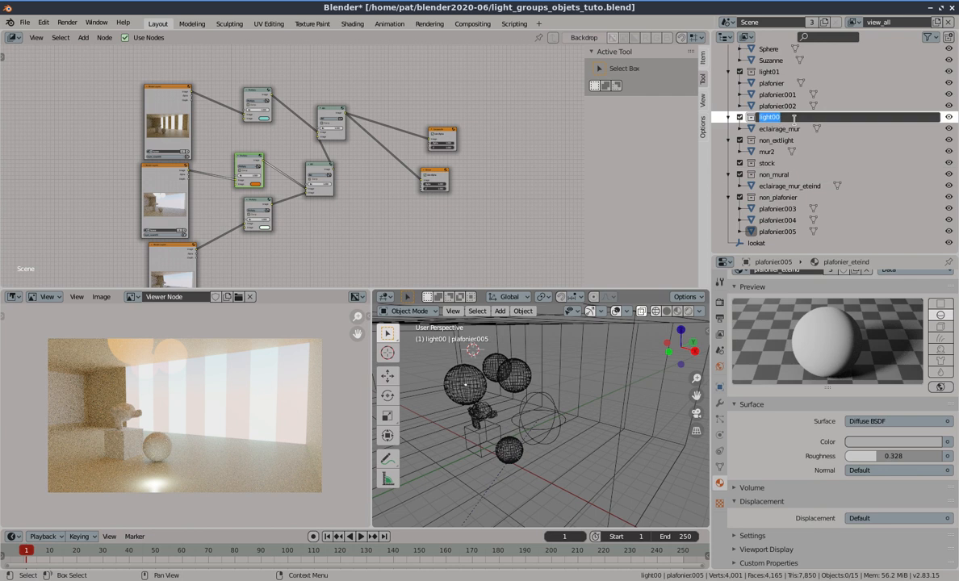
text(mural)
key(Return)
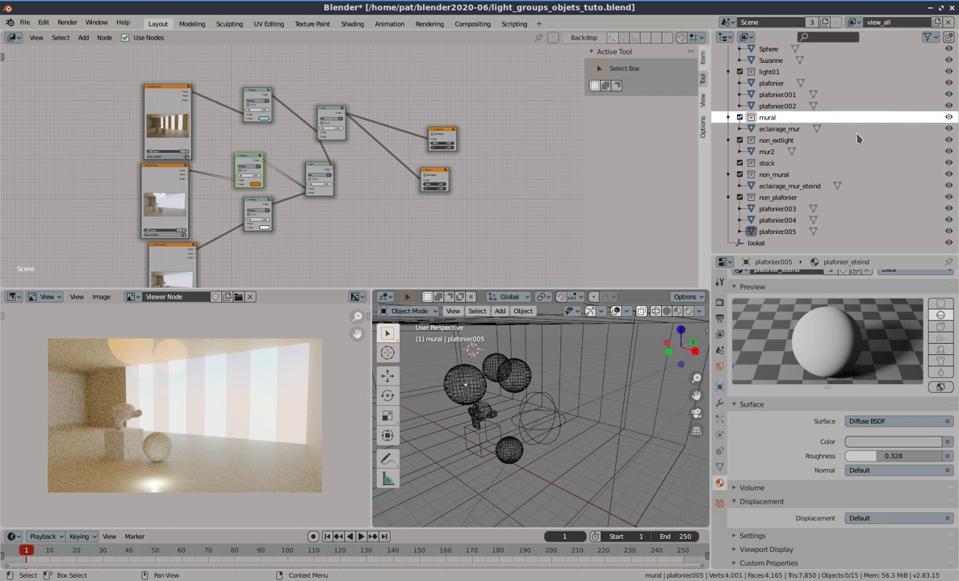
Exclude the non_mural collection from the layer_source00 view layer
click(855, 23)
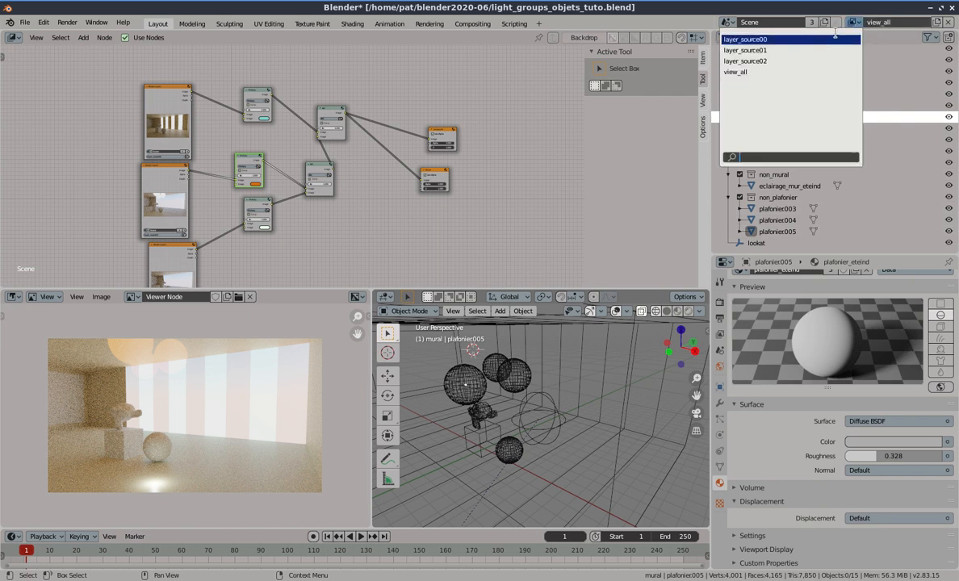
click(744, 39)
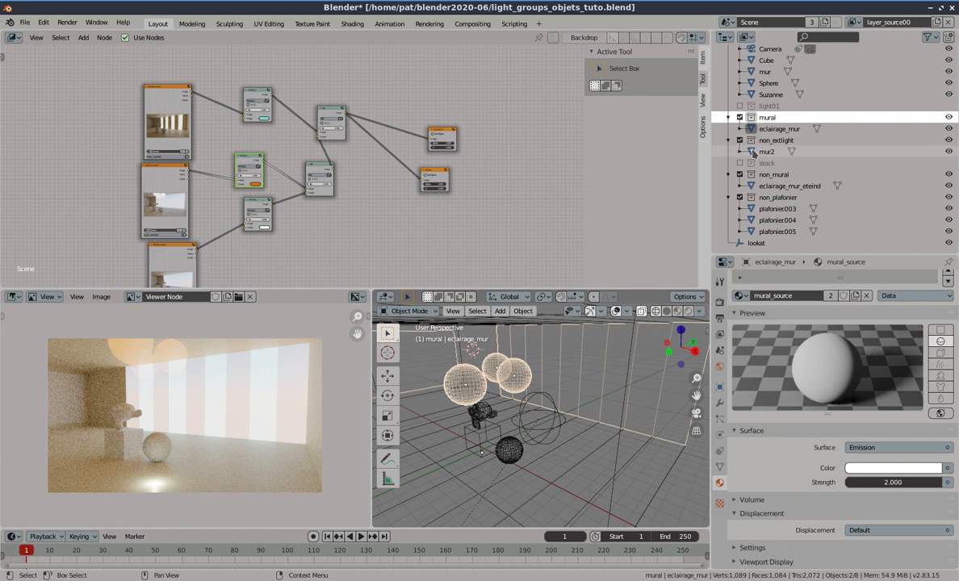
click(740, 174)
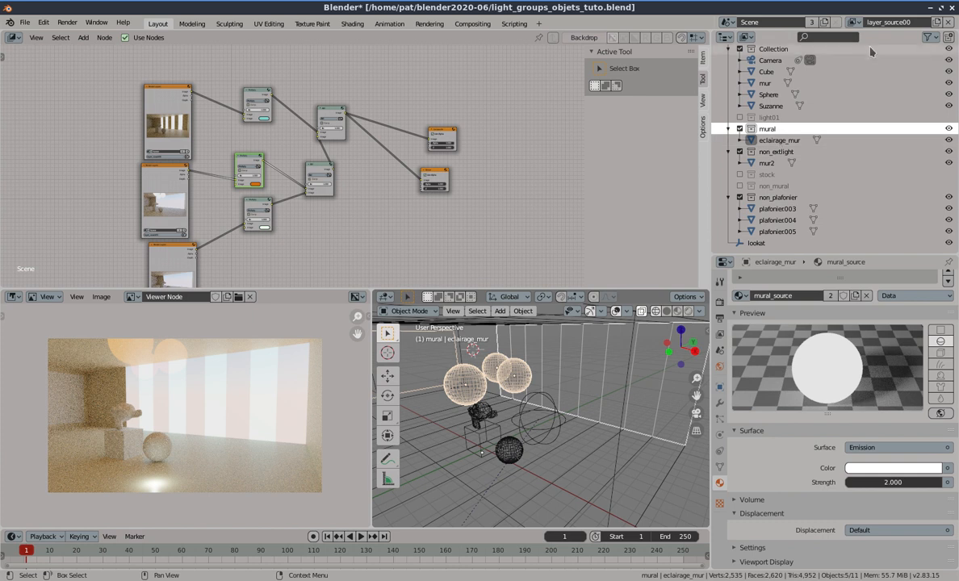
Exclude the non_plafonier collection from the layer_source01 view layer
click(853, 22)
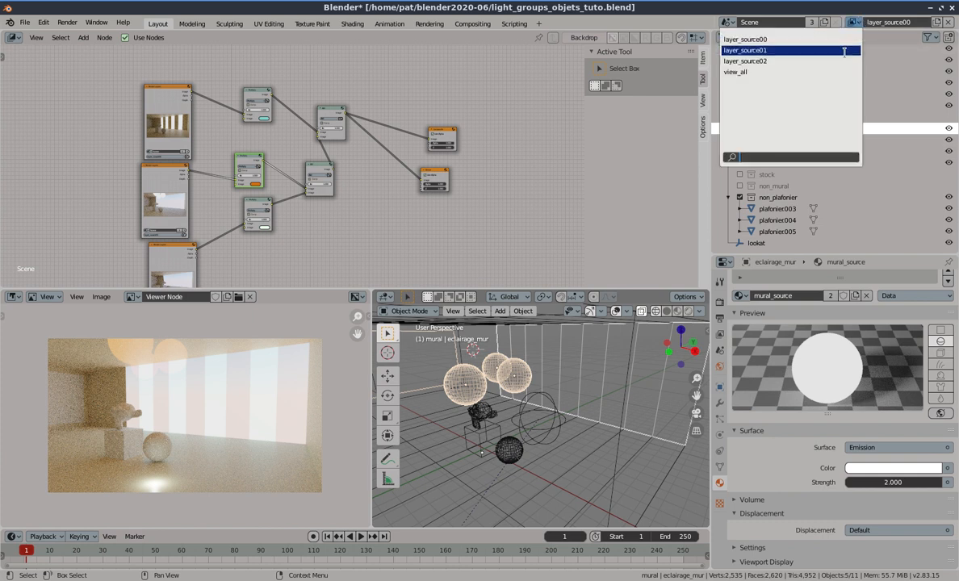
click(845, 51)
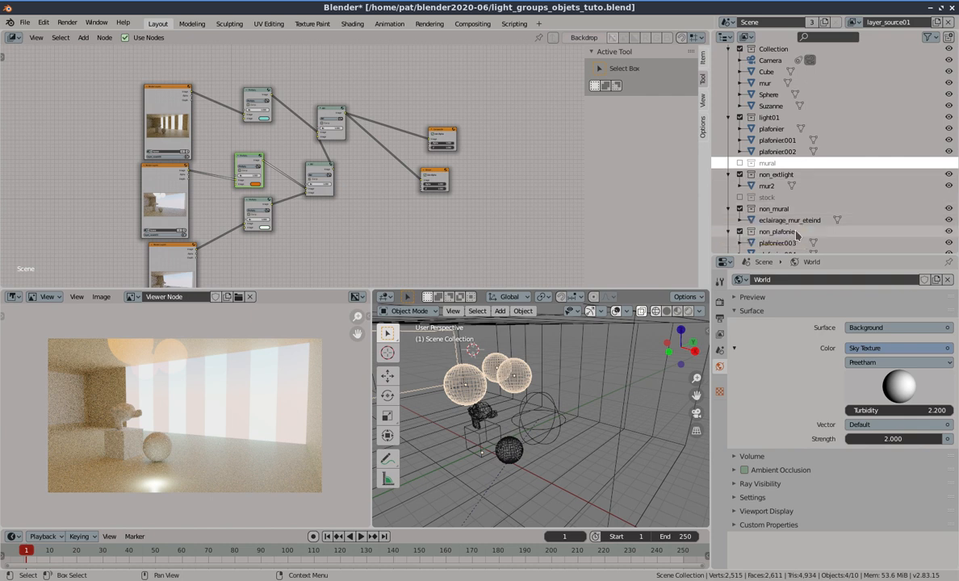
click(741, 231)
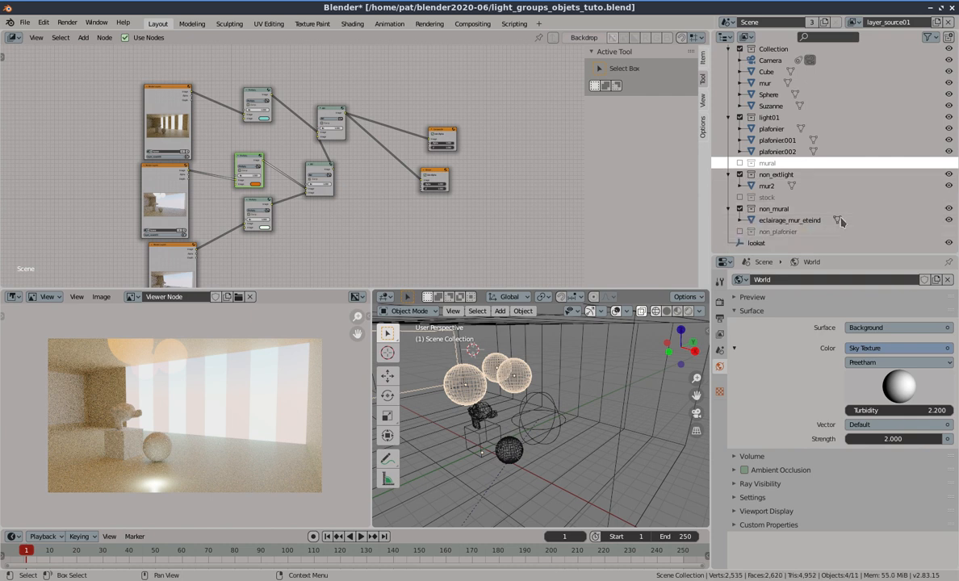
Make layer_source02 the active view layer, save the file and render the image
click(853, 22)
click(825, 60)
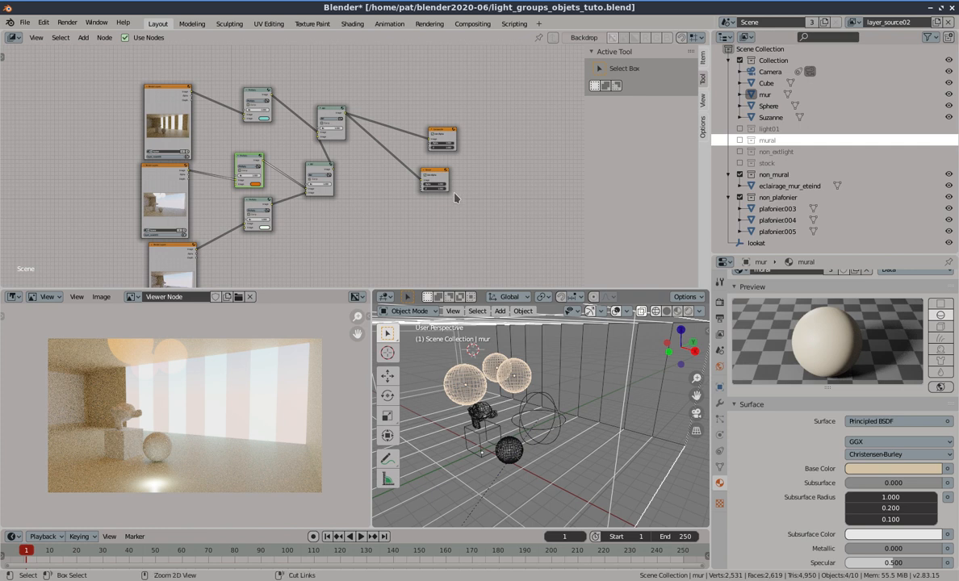
key(ctrl+s)
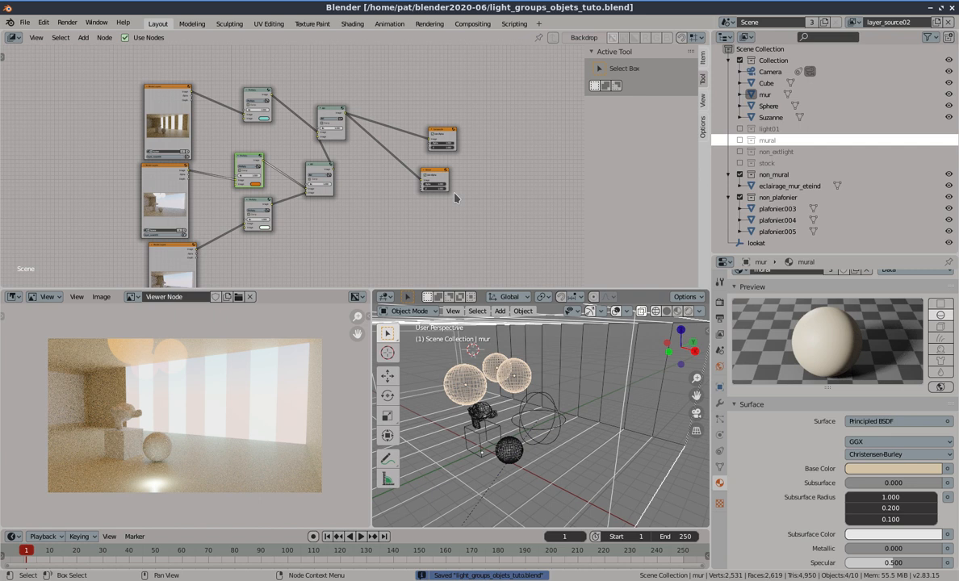
key(F12)
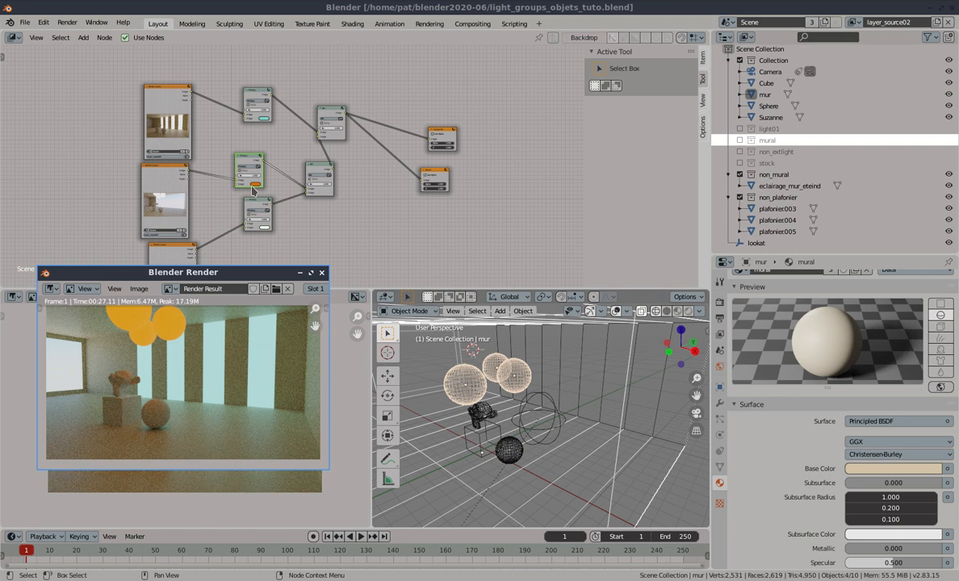
Change the tint of the Multiply node fed by layer_source01 to a saturated red
scroll(257, 187, up, 3)
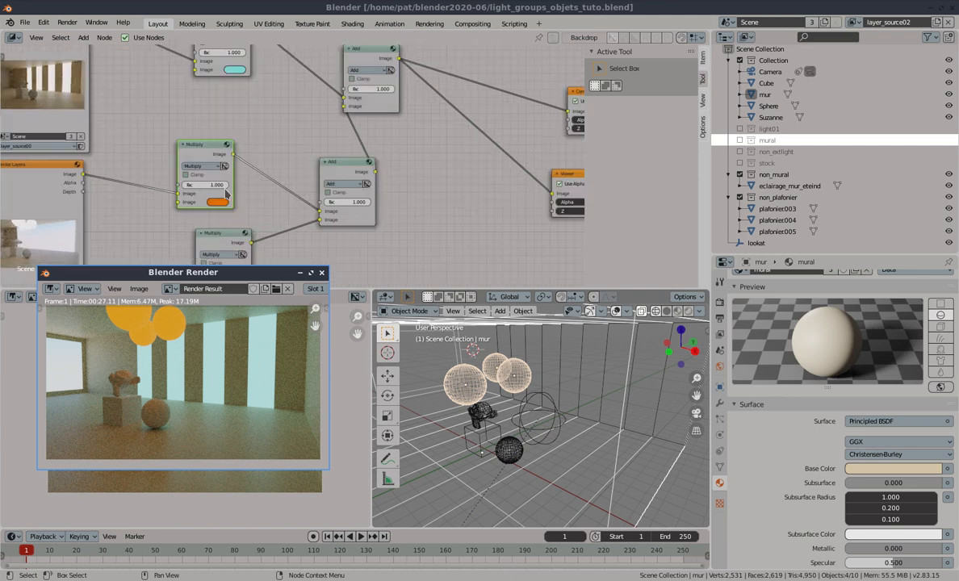
middle_drag(234, 200, 289, 159)
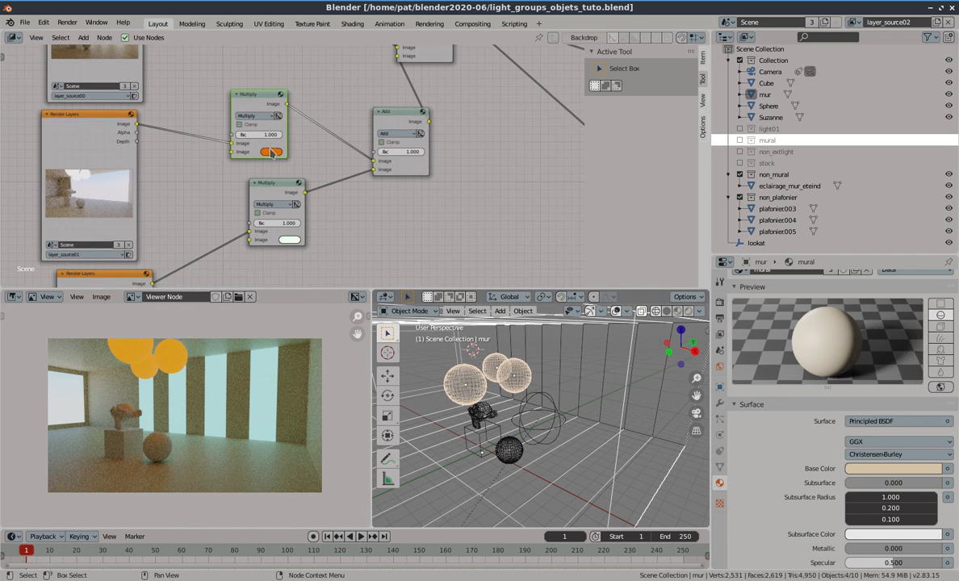
click(271, 152)
click(292, 78)
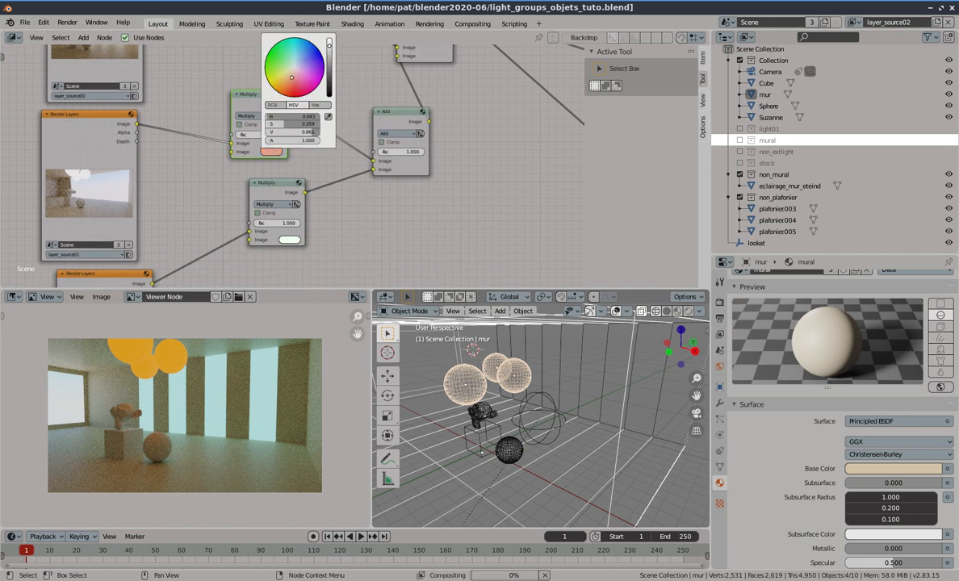
click(292, 73)
click(281, 86)
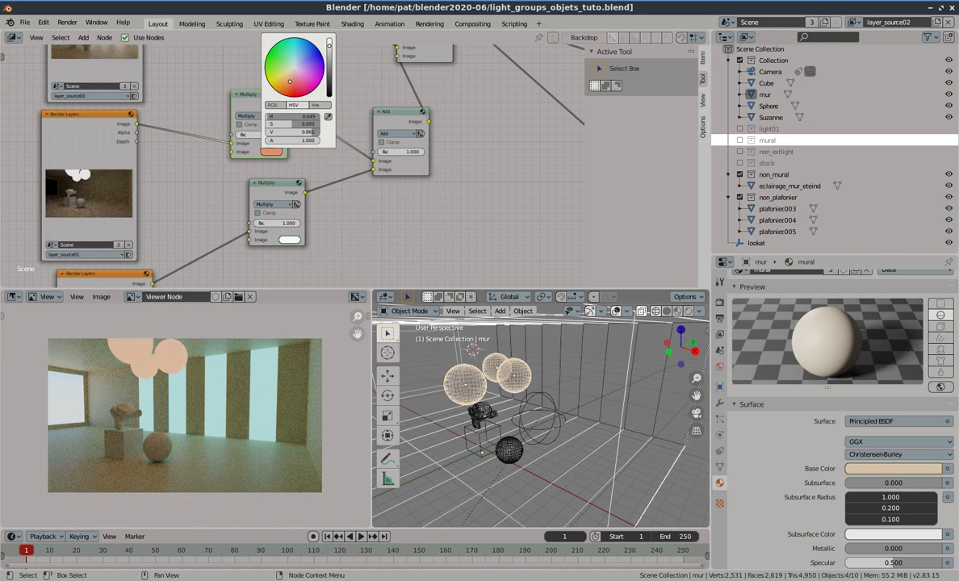
click(291, 85)
click(295, 95)
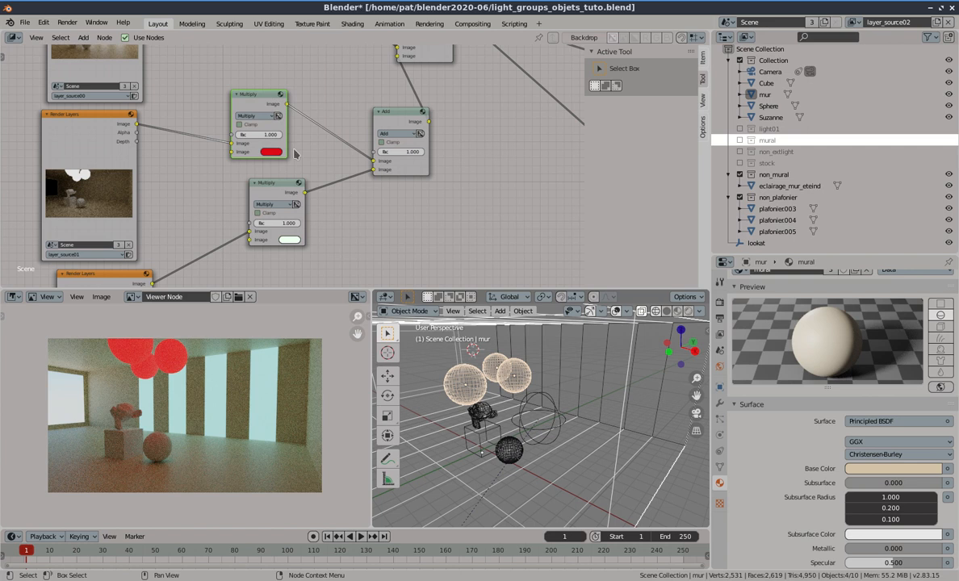
Set the tint of the Multiply node fed by layer_source01 to a yellow-orange
scroll(340, 173, down, 2)
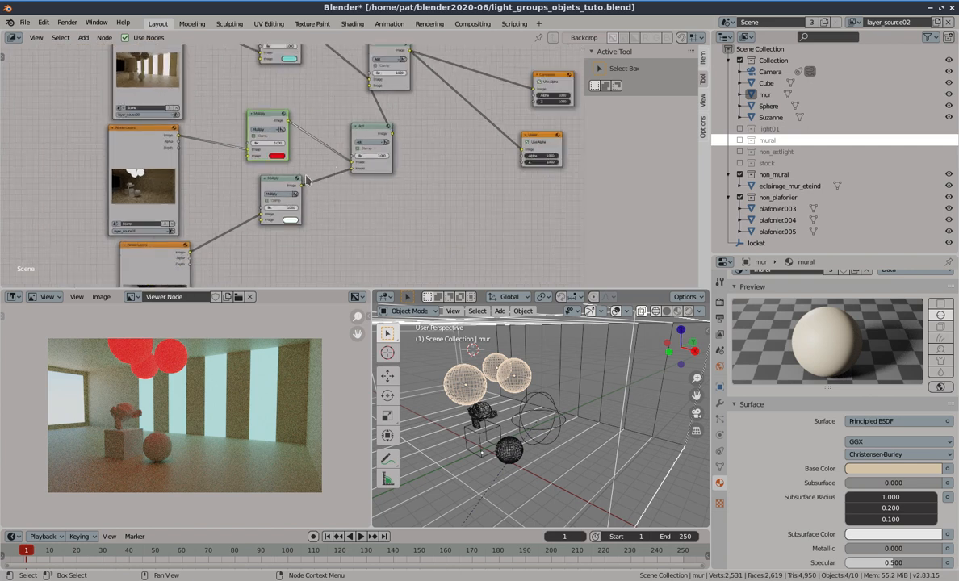
middle_drag(283, 64, 263, 118)
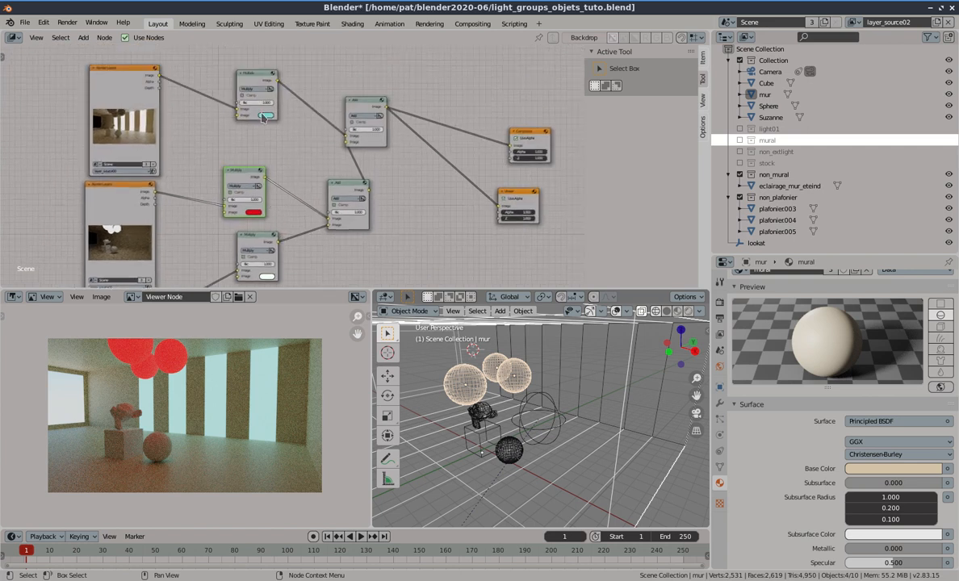
scroll(234, 178, up, 2)
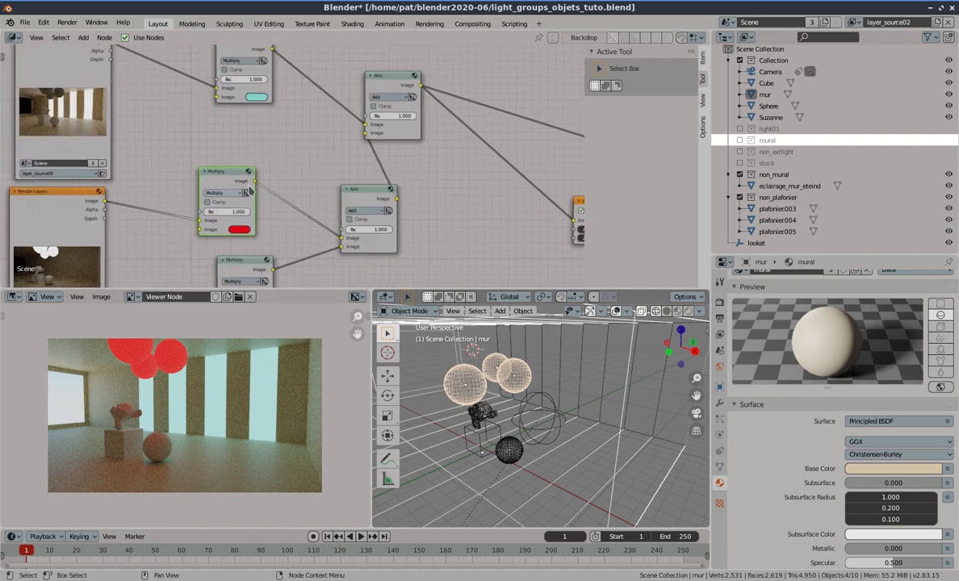
scroll(234, 207, up, 1)
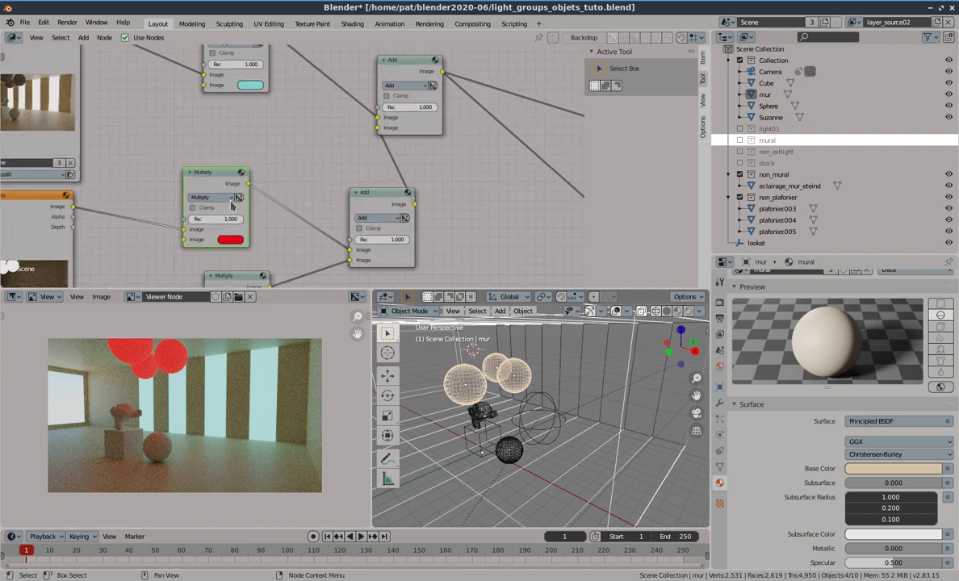
click(229, 241)
middle_drag(240, 236, 271, 171)
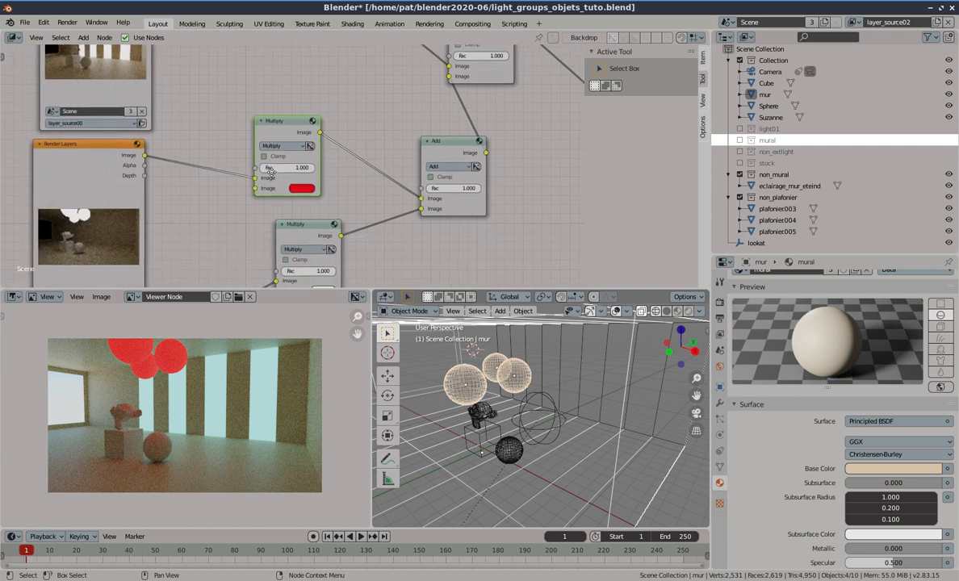
click(304, 189)
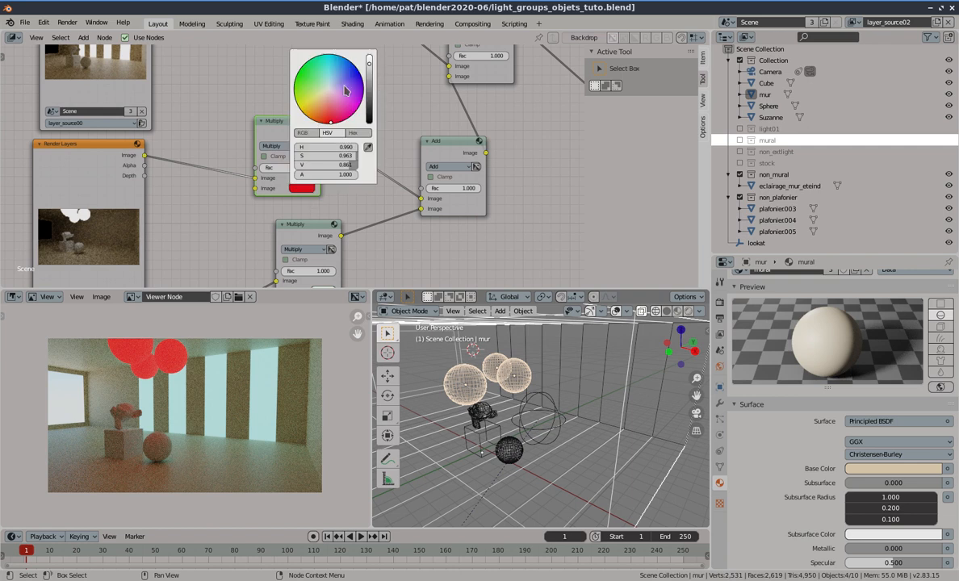
drag(329, 111, 313, 109)
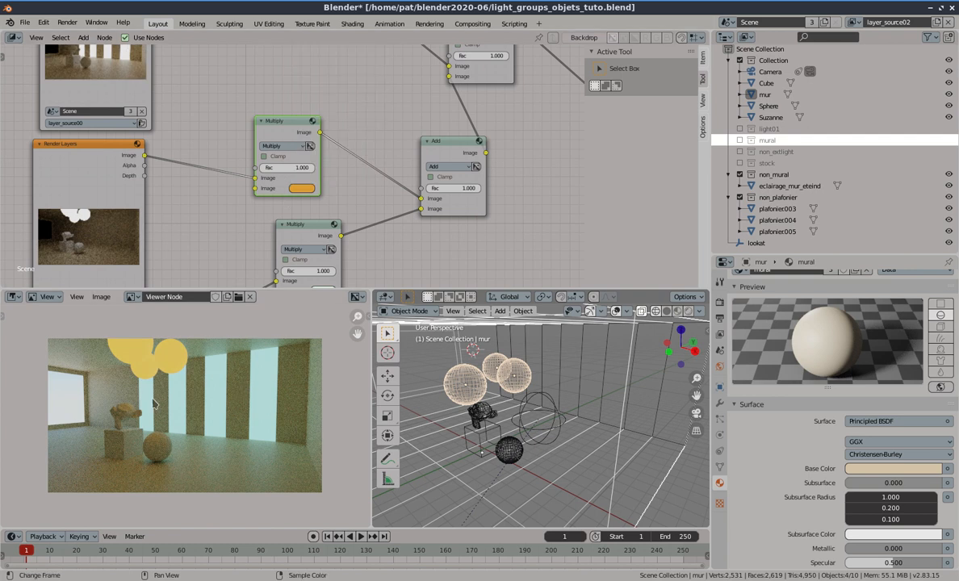
Try pink and peach tints on the lowest Multiply node, settle on near-white, and align it under the Multiply node above
scroll(169, 217, down, 2)
middle_drag(168, 217, 169, 180)
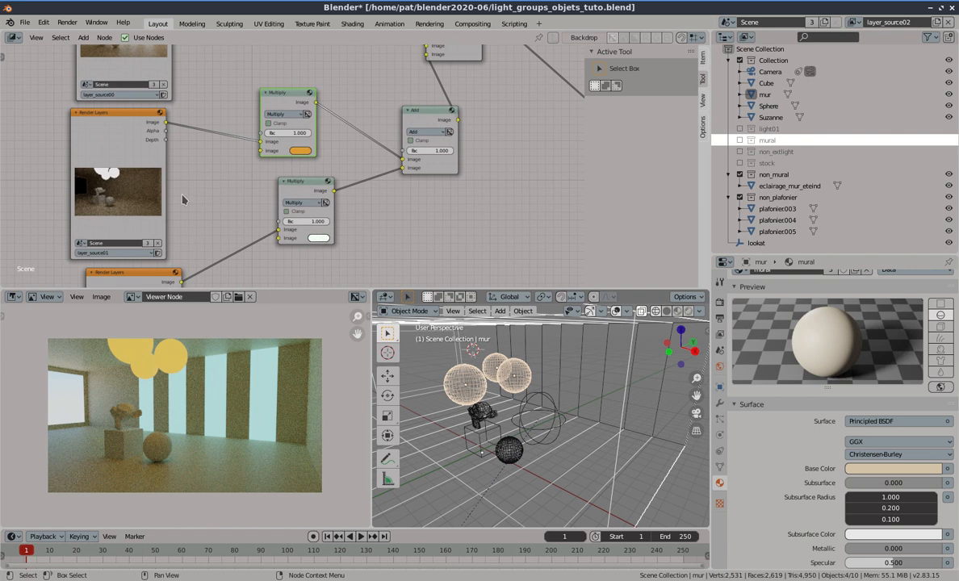
click(319, 238)
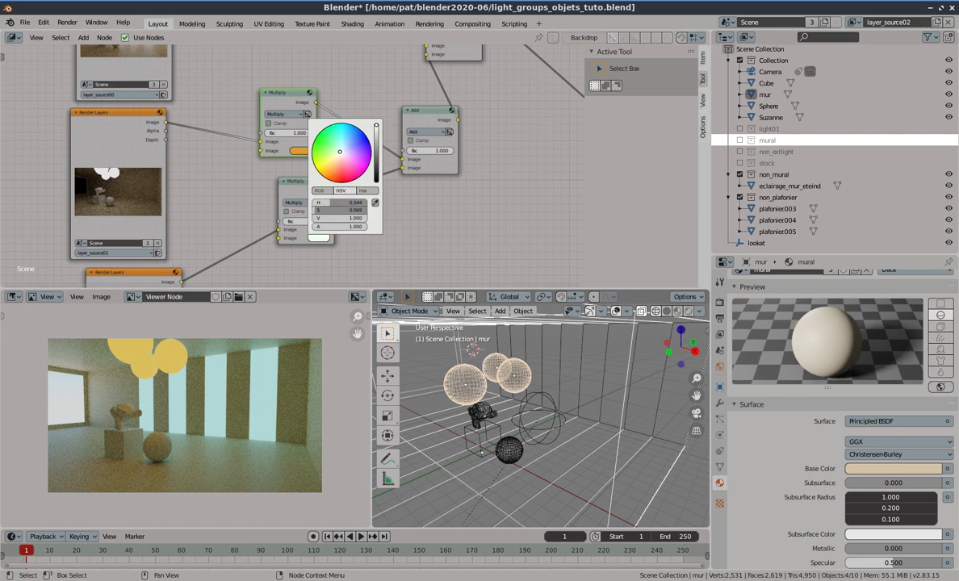
click(343, 161)
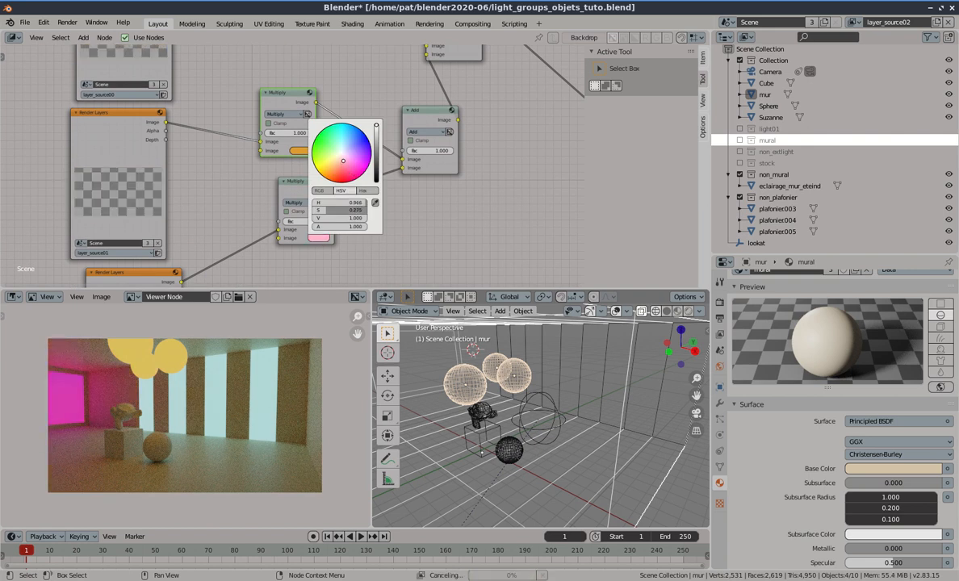
click(342, 153)
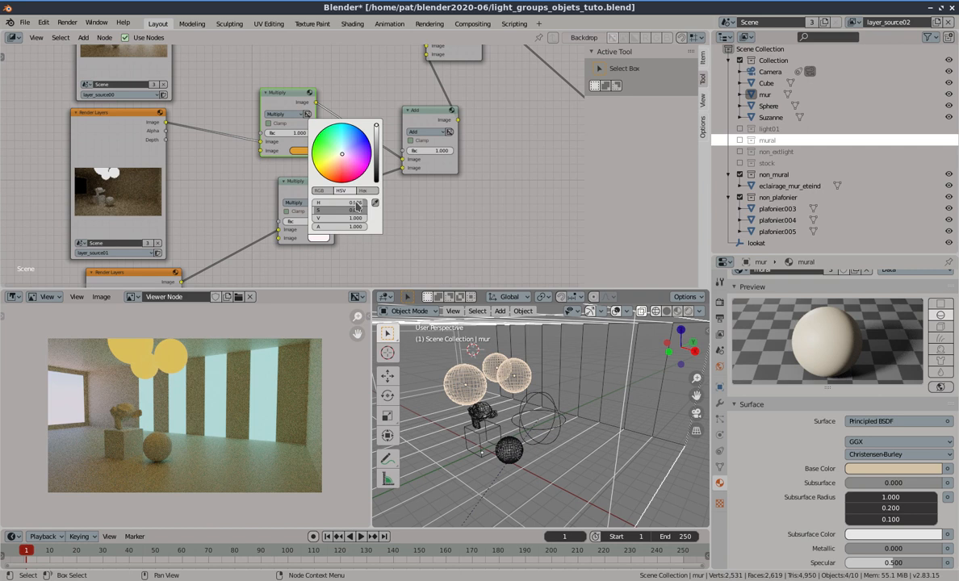
drag(350, 210, 313, 210)
click(339, 164)
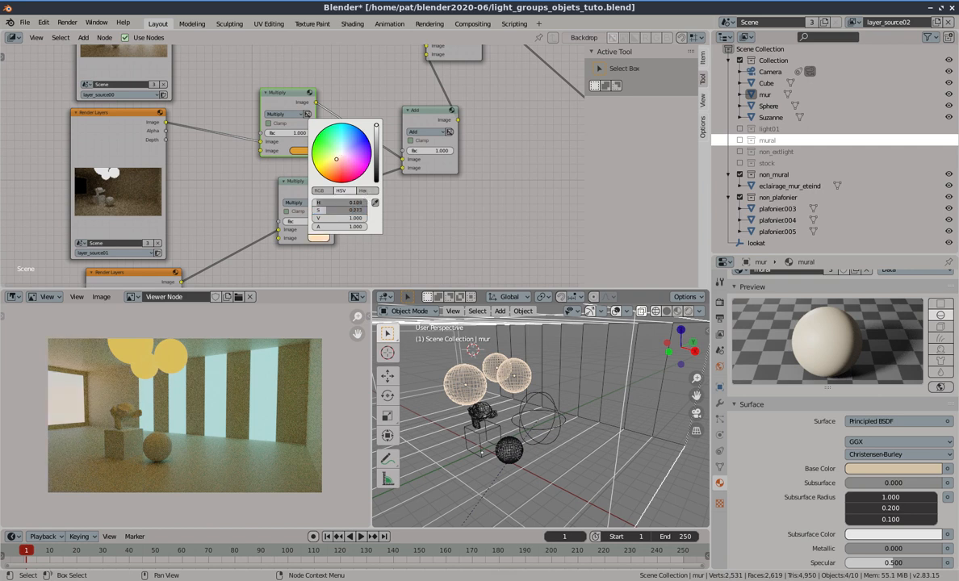
drag(339, 163, 338, 162)
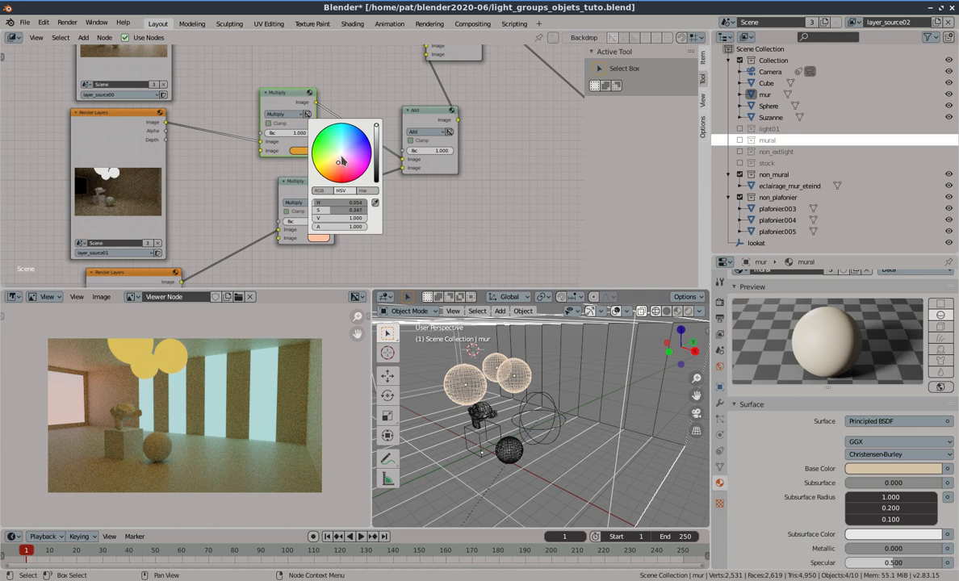
click(348, 164)
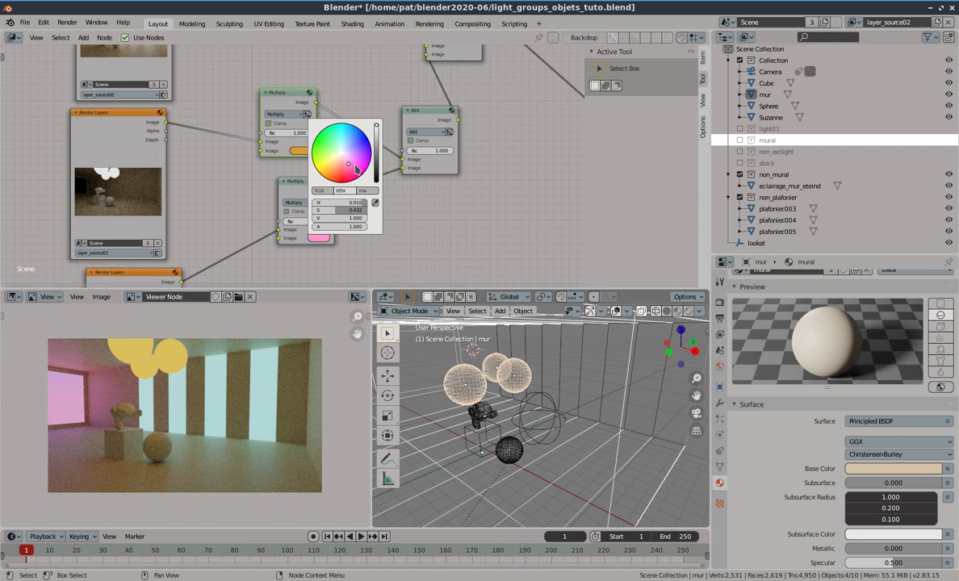
drag(348, 164, 343, 153)
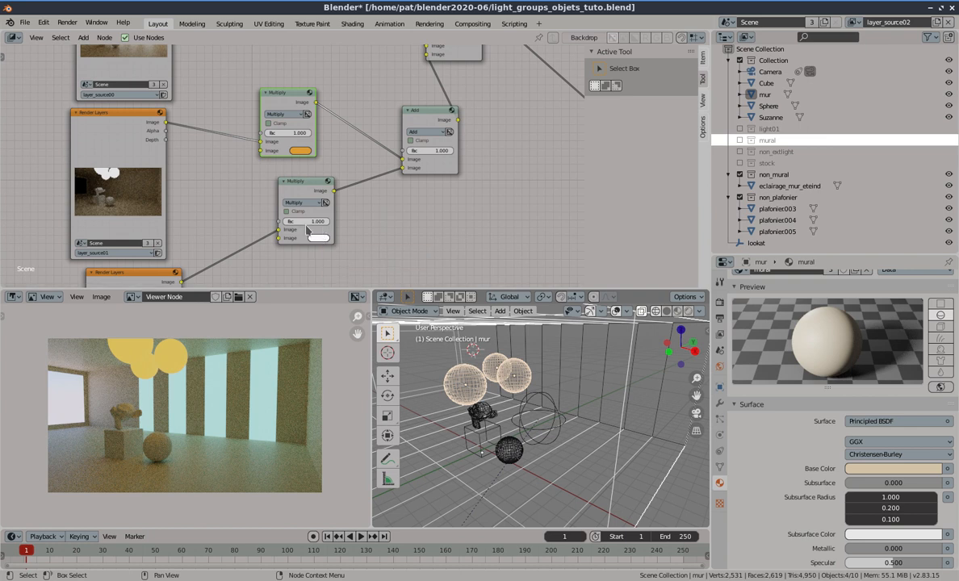
drag(308, 184, 281, 188)
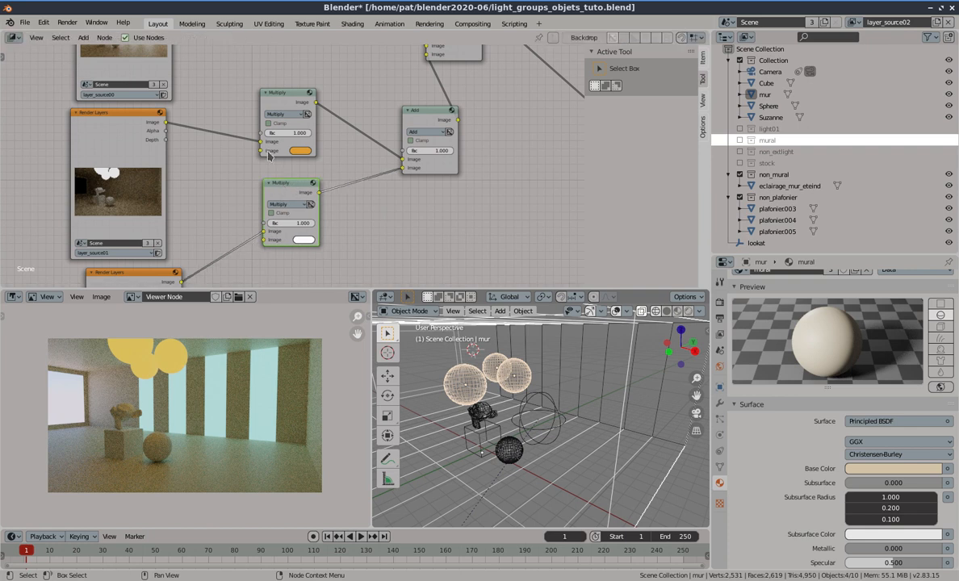
Add an RGB input node and connect it to the second Image input of the Multiply node fed by layer_source00
scroll(268, 152, up, 3)
middle_drag(269, 153, 292, 213)
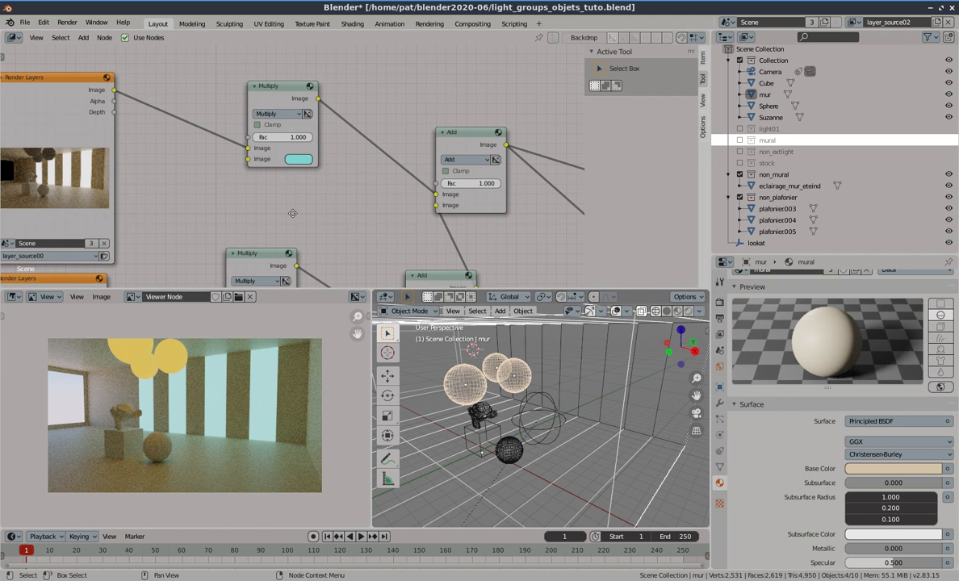
middle_drag(283, 176, 320, 198)
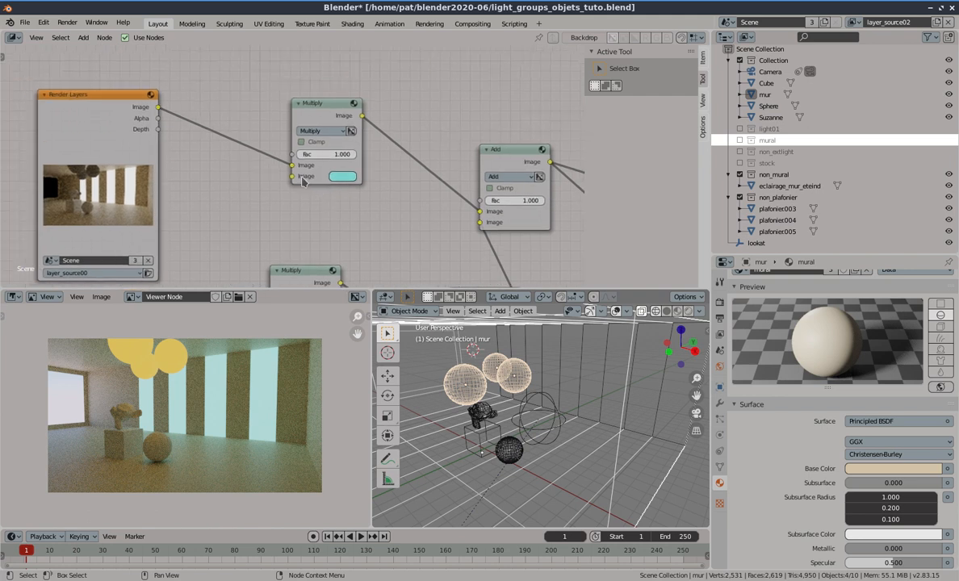
click(84, 38)
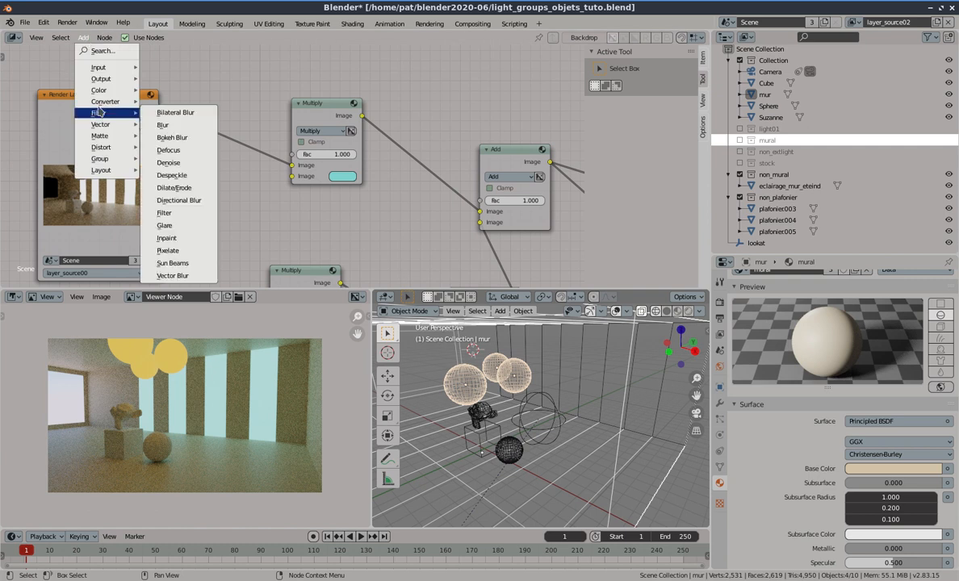
mouse_move(113, 89)
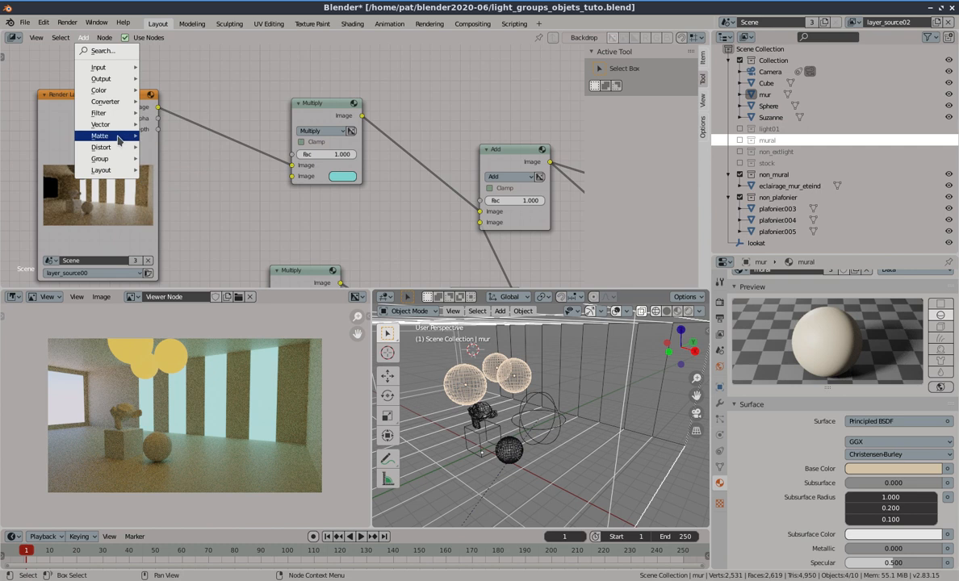
mouse_move(111, 69)
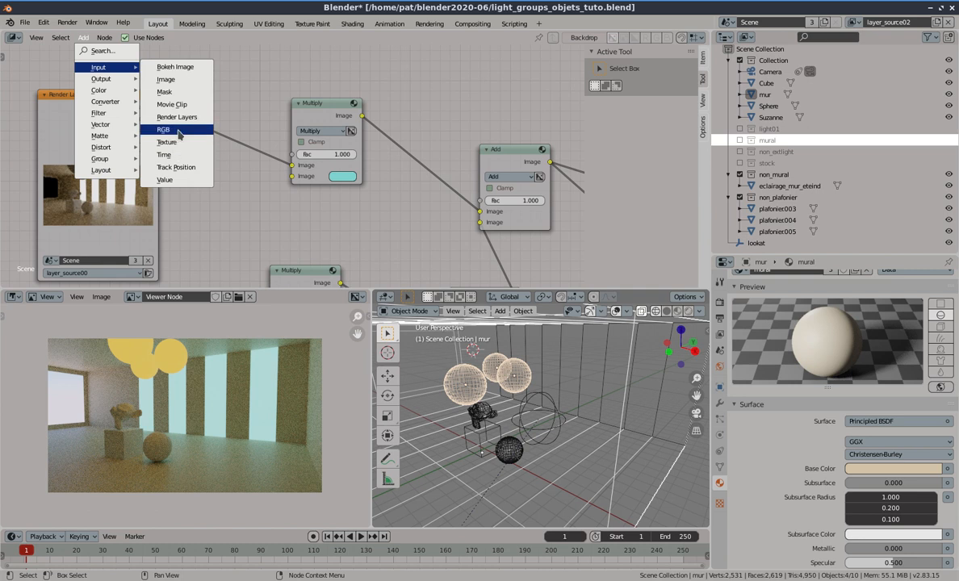
click(180, 135)
drag(237, 183, 291, 177)
Try a blue in the RGB node and settle on a bright light peach
drag(214, 222, 209, 205)
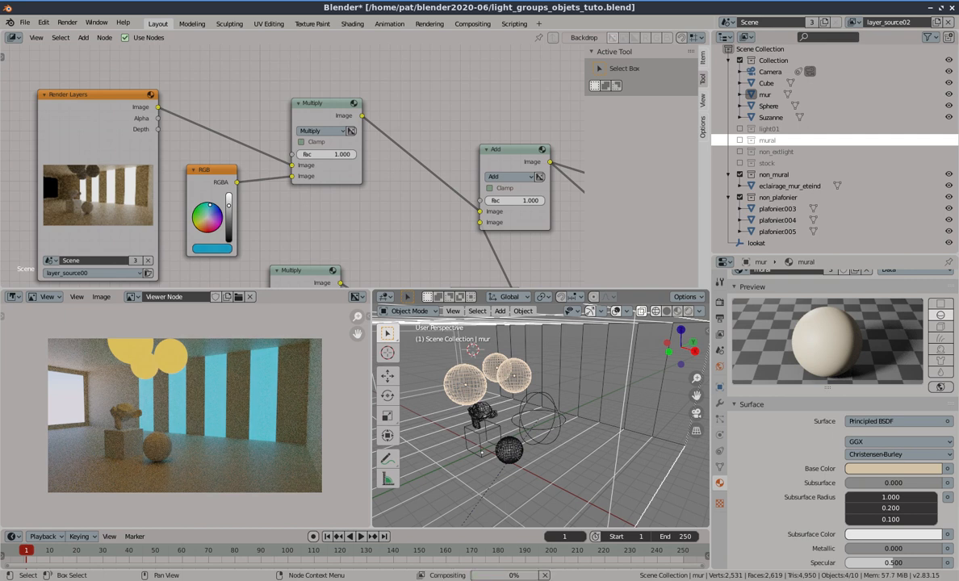
mouse_move(209, 205)
mouse_down()
mouse_move(202, 229)
mouse_move(229, 194)
mouse_up()
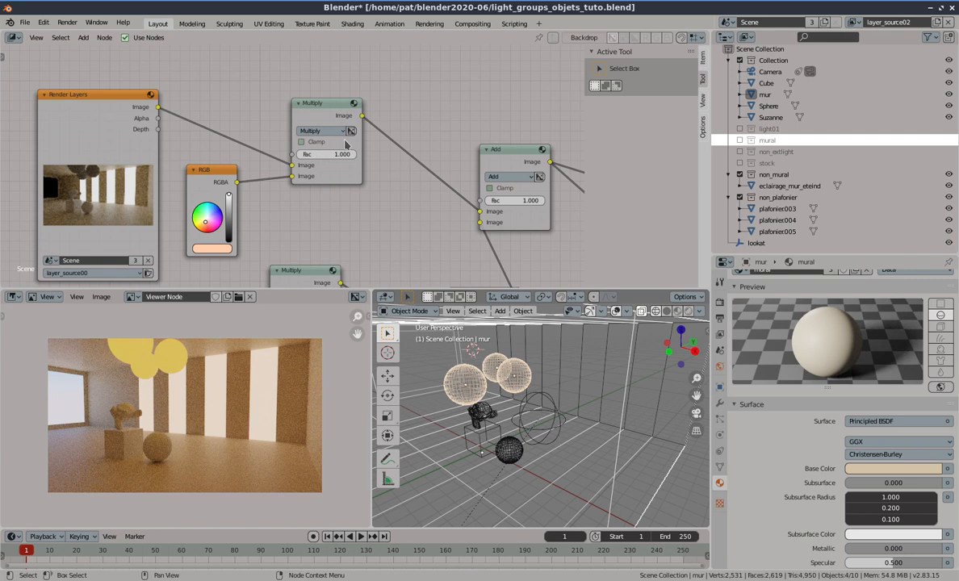
Try changing the factors of the layer_source00 Multiply node and the final Add node
mouse_move(344, 155)
mouse_down()
mouse_move(286, 155)
mouse_move(353, 155)
mouse_up()
drag(521, 201, 512, 200)
drag(519, 200, 549, 200)
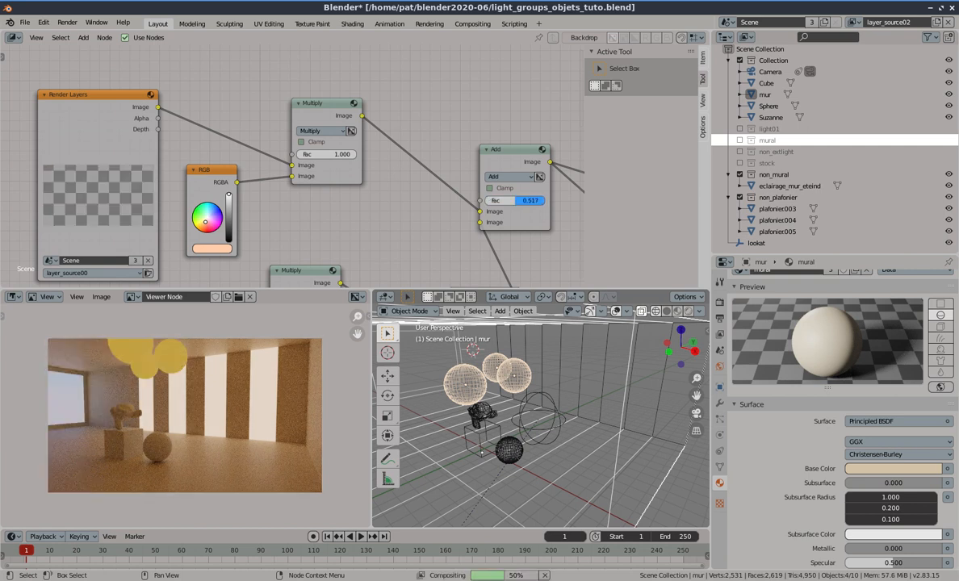
scroll(397, 232, down, 2)
middle_drag(398, 228, 393, 180)
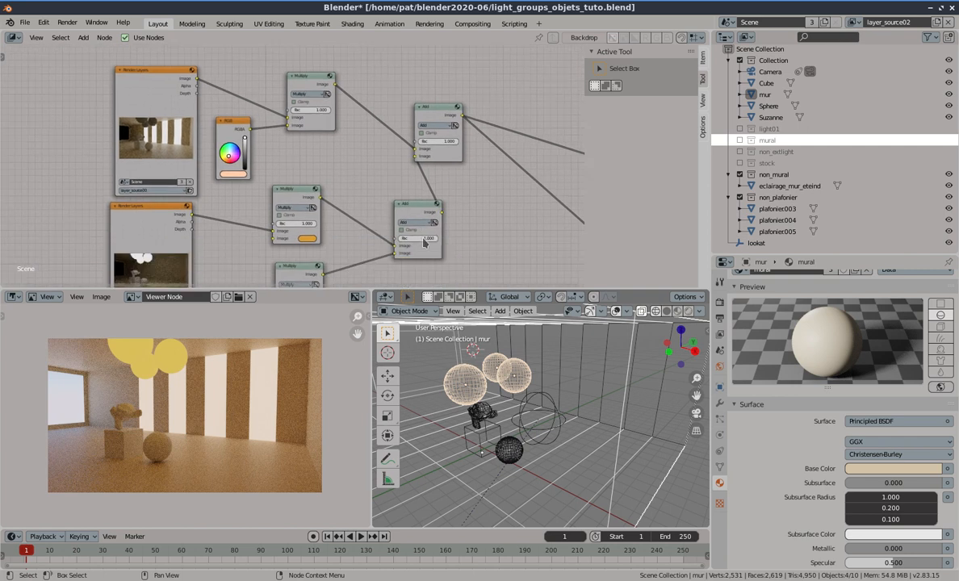
Move the lower Add node closer to the two lower Multiply nodes, keeping its factor at 1
drag(422, 240, 357, 223)
scroll(362, 229, down, 1)
middle_drag(391, 253, 387, 218)
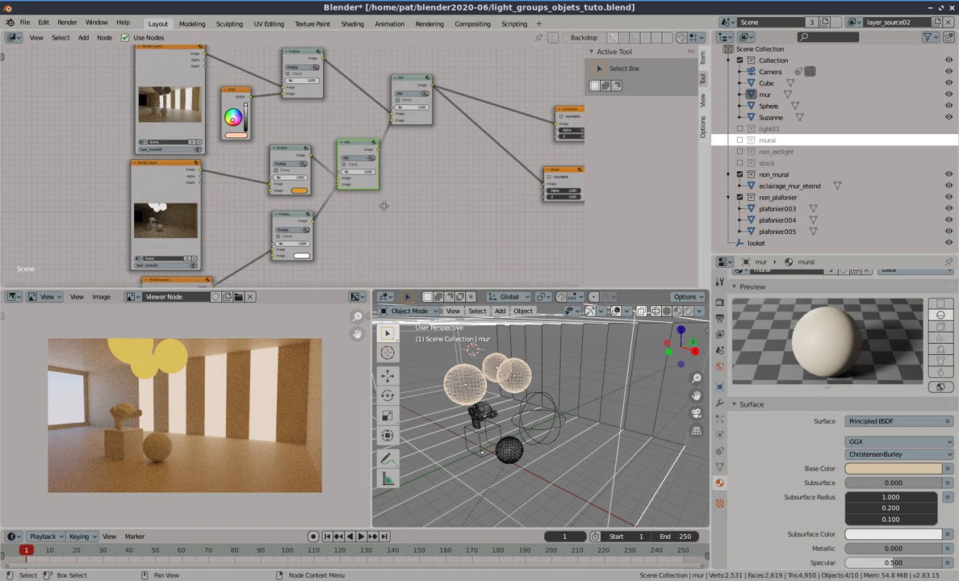
click(364, 172)
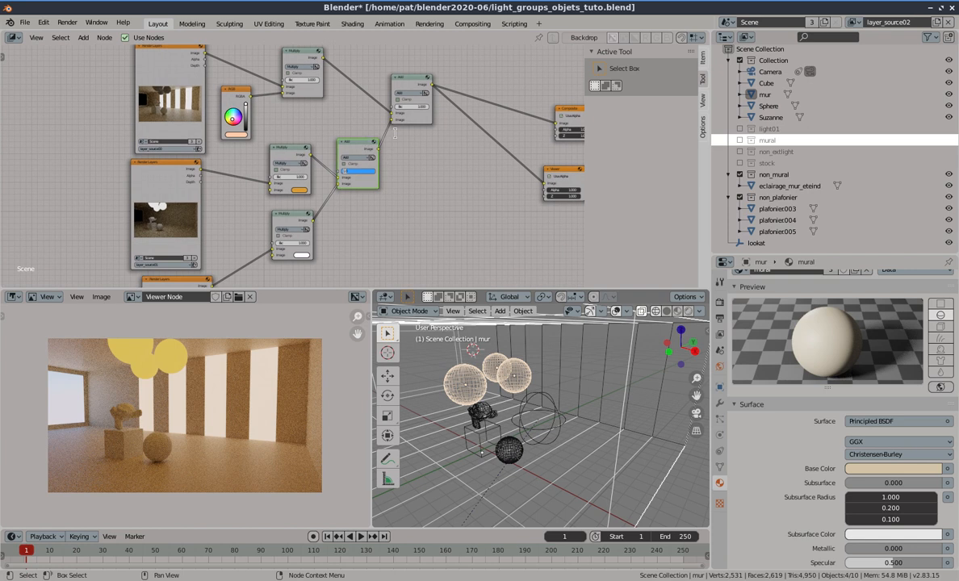
key(Return)
Duplicate the upper Multiply node and insert the copy between the layer_source00 Render Layers node and the original, keeping Multiply blending
middle_drag(298, 103, 353, 162)
click(357, 113)
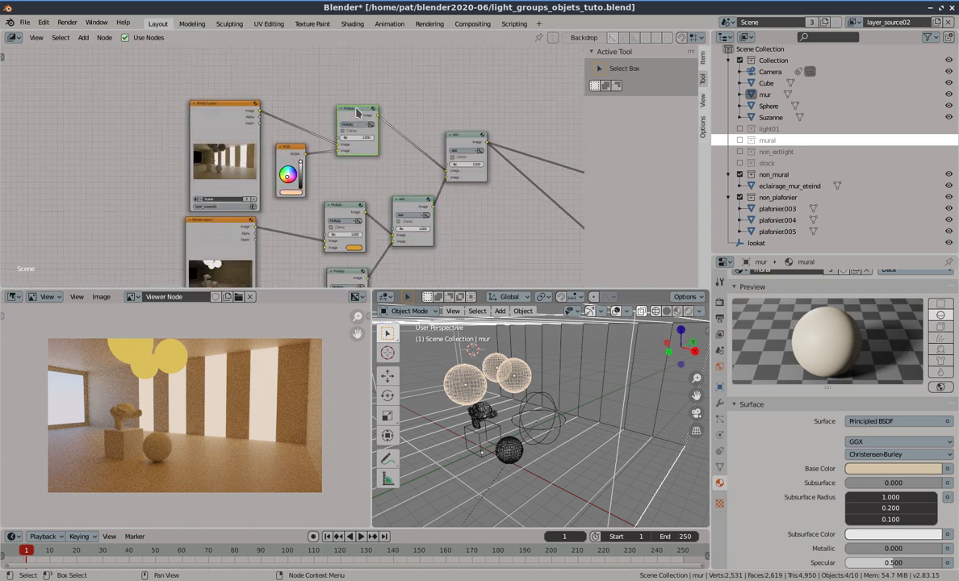
key(shift+d)
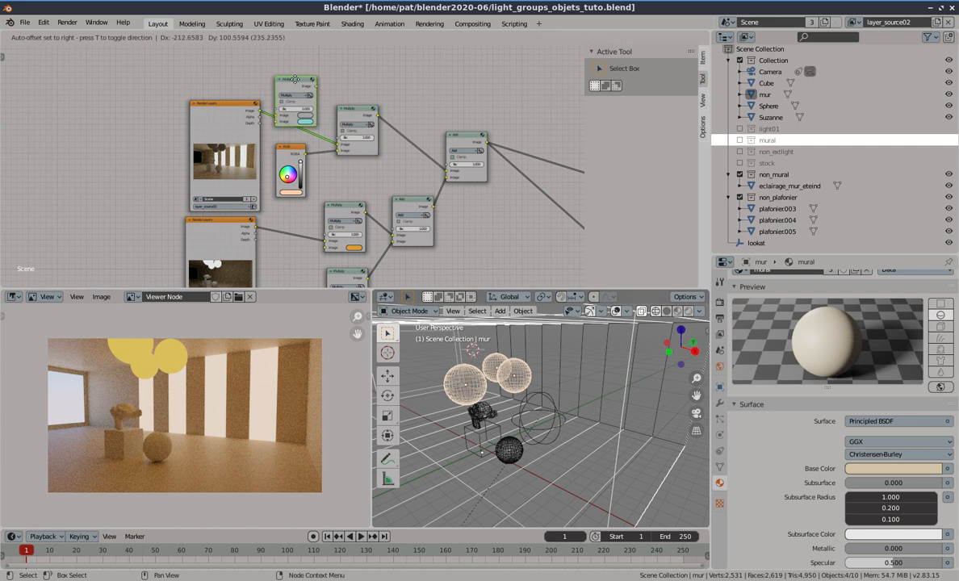
click(314, 105)
click(313, 104)
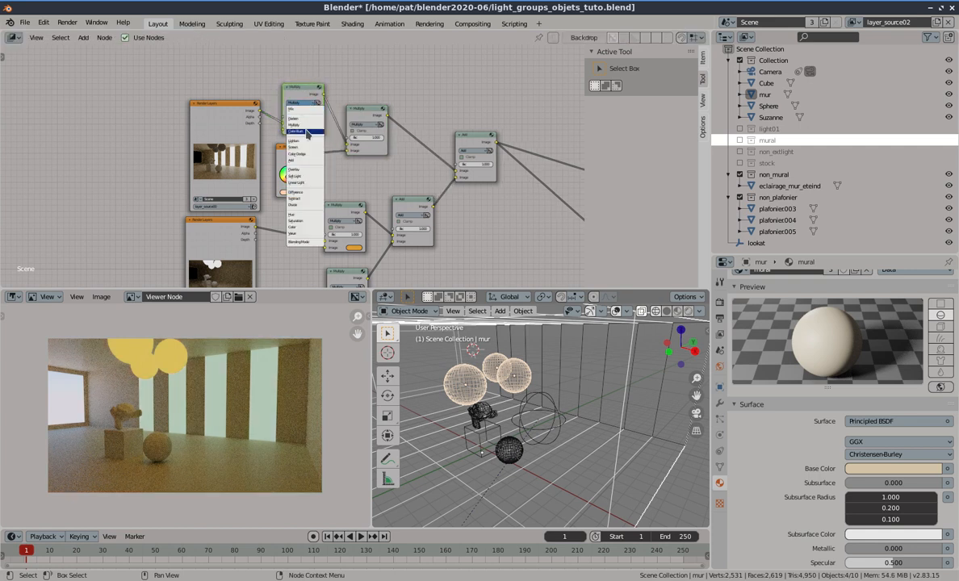
click(292, 126)
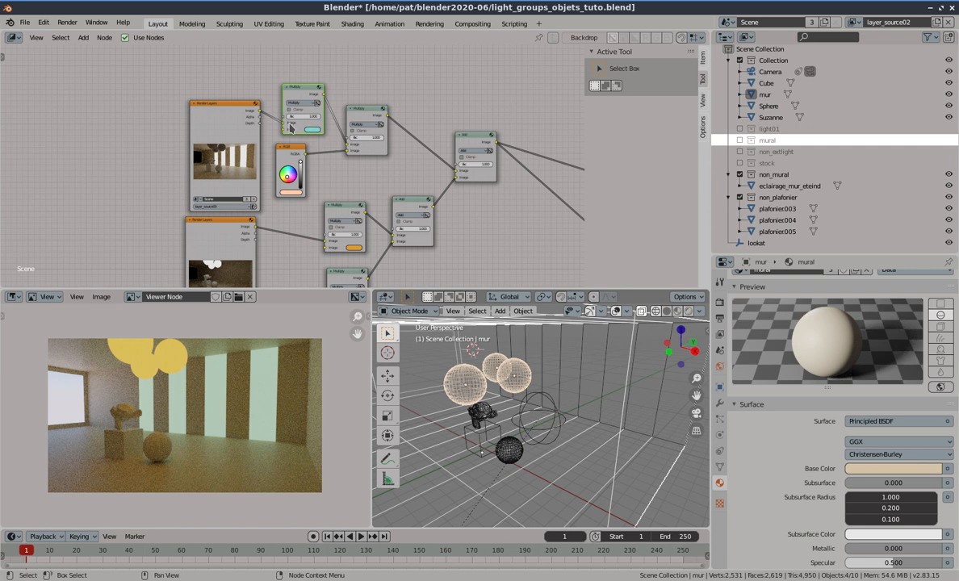
Set the second Image colour of the inserted Multiply node to black
mouse_move(283, 125)
mouse_down()
mouse_move(264, 125)
mouse_move(285, 124)
mouse_up()
click(312, 130)
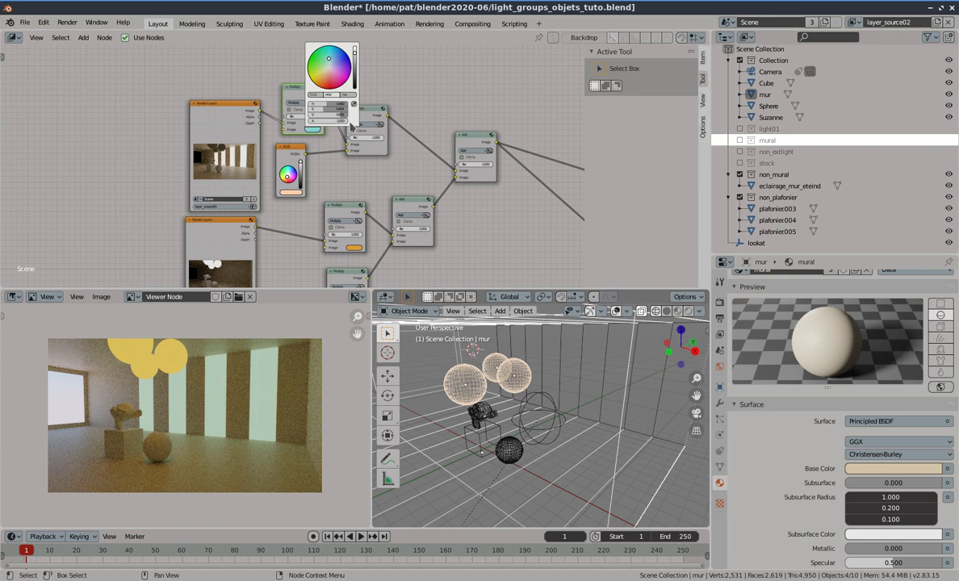
click(356, 83)
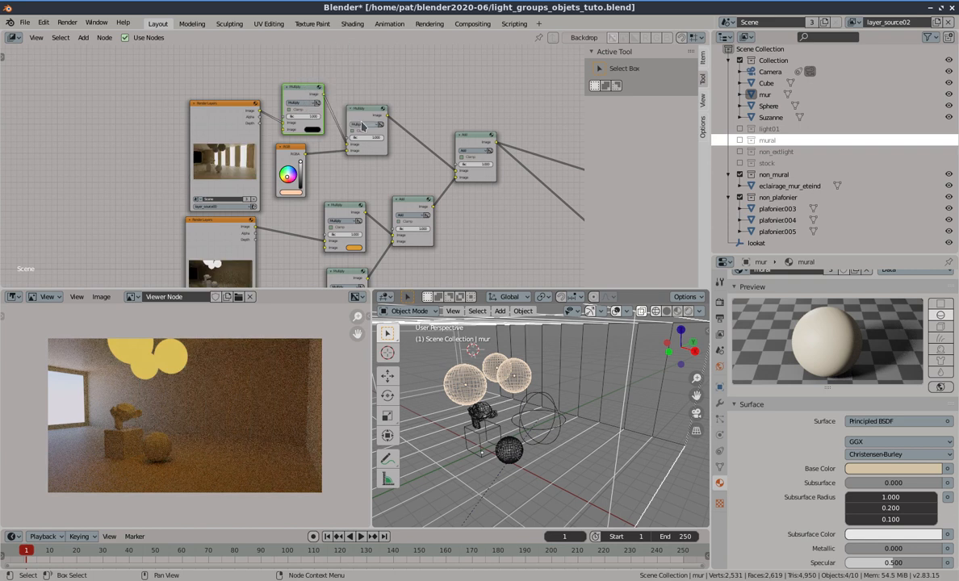
Try the inserted Multiply node at zero and full factor, swapping its image link and black colour between the two inputs
drag(310, 119, 275, 118)
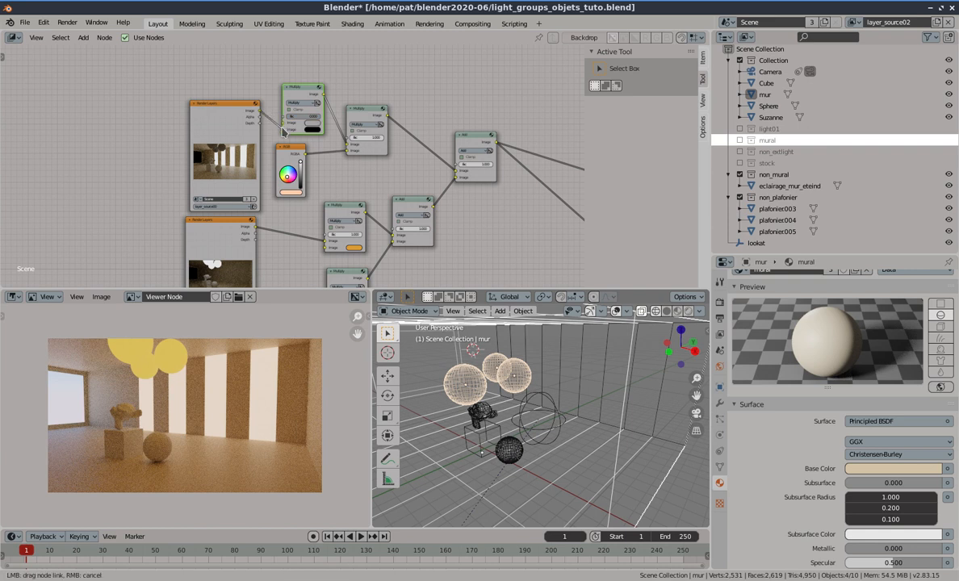
click(312, 129)
click(355, 82)
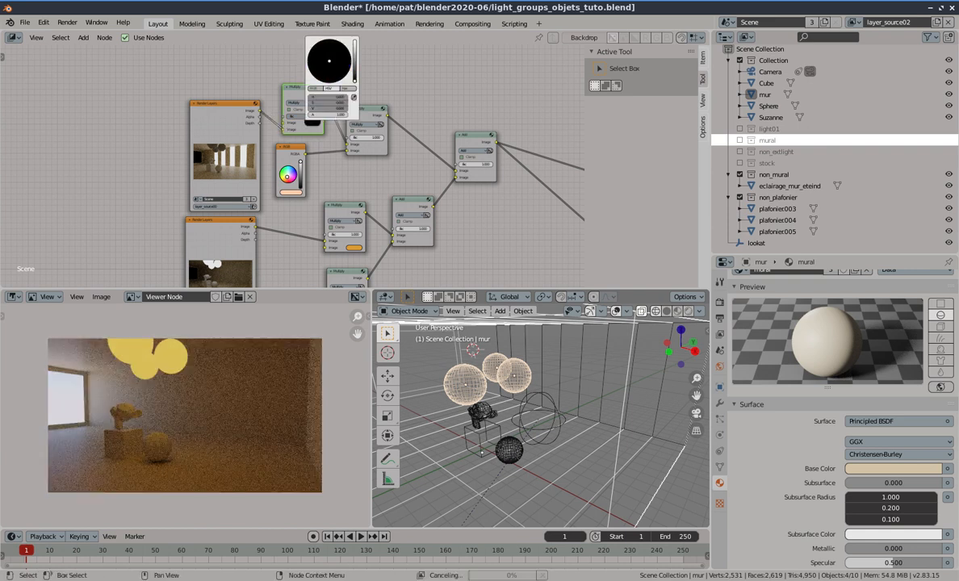
drag(290, 119, 325, 119)
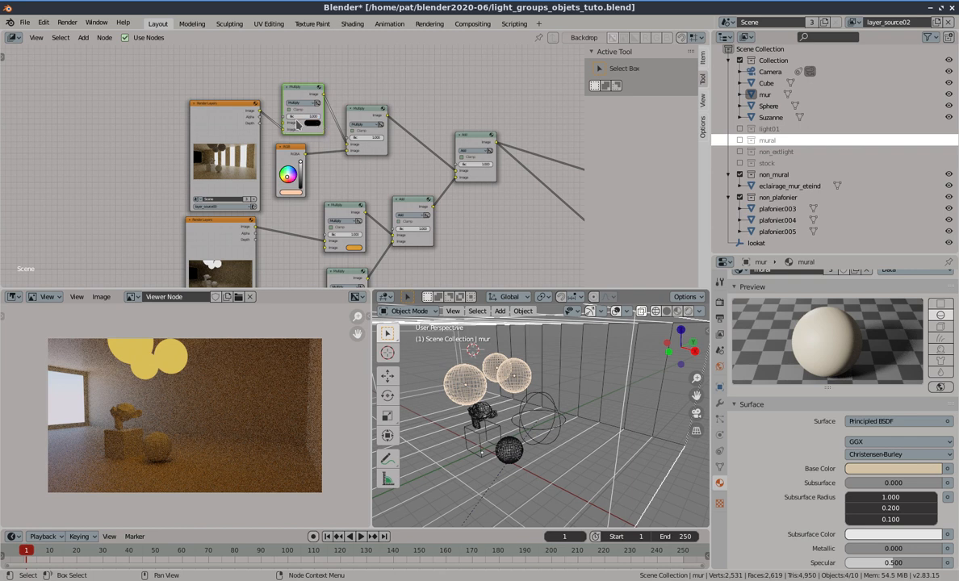
drag(283, 129, 283, 123)
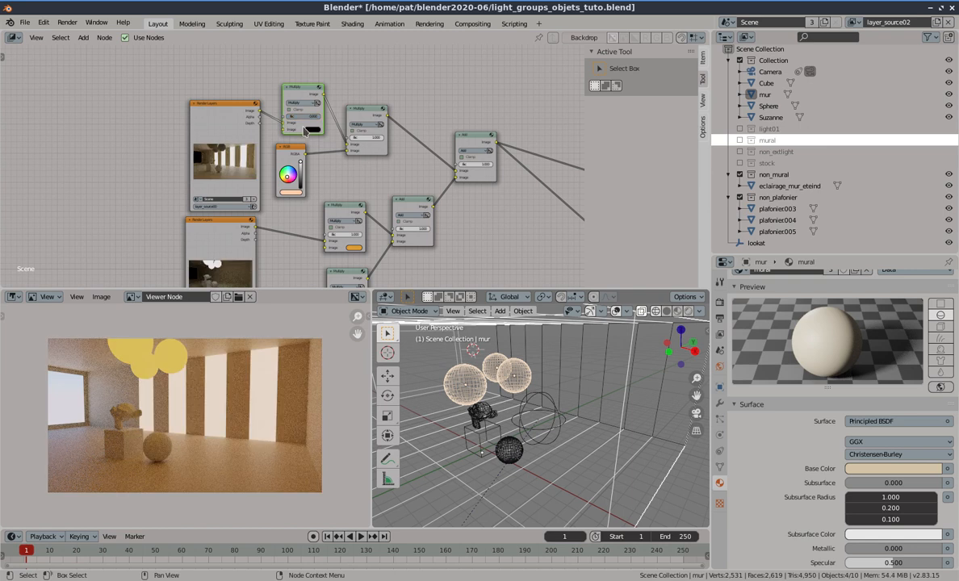
Lower the black Multiply node's factor and insert copies of the node after the two lower Render Layers nodes
drag(295, 117, 305, 117)
middle_drag(336, 175, 333, 109)
scroll(331, 101, down, 1)
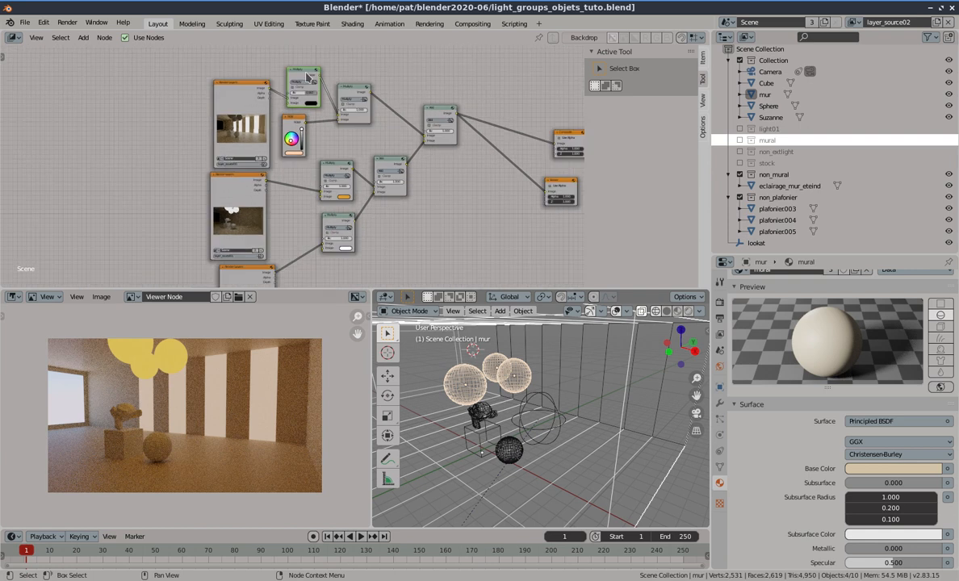
drag(309, 77, 297, 252)
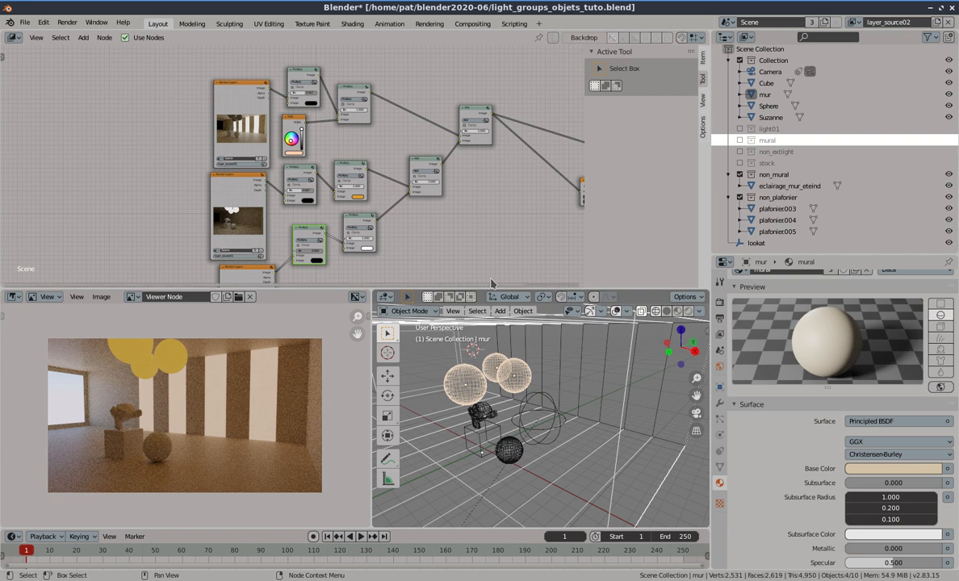
Set the World background's sky texture strength to 3
click(720, 366)
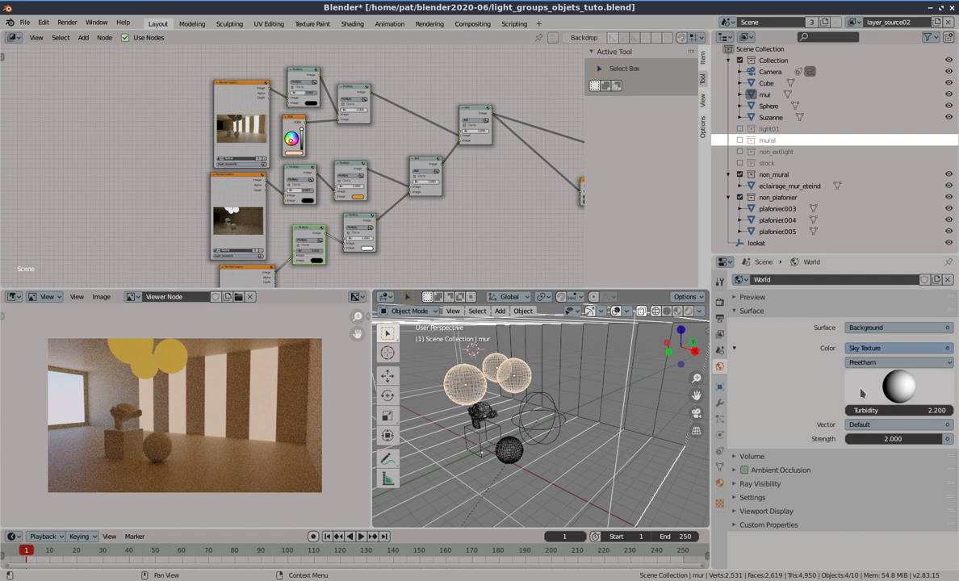
click(891, 438)
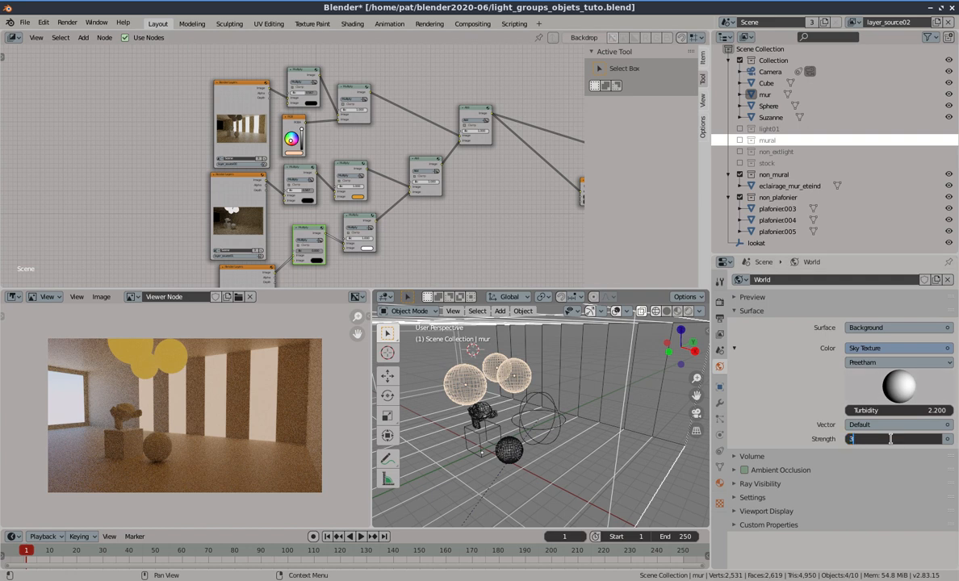
key(Return)
Examine the render's advanced sampling and Light Paths settings
click(720, 302)
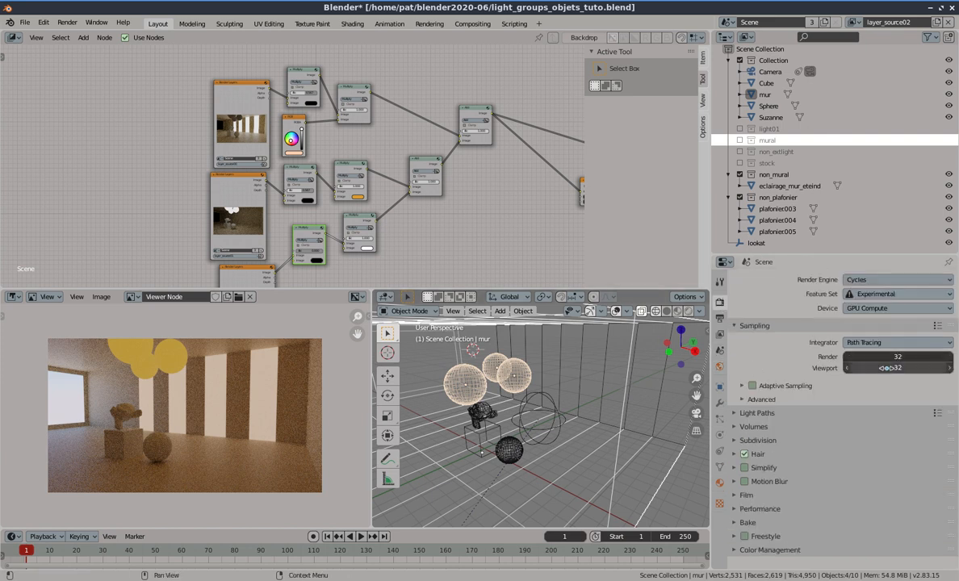
click(748, 400)
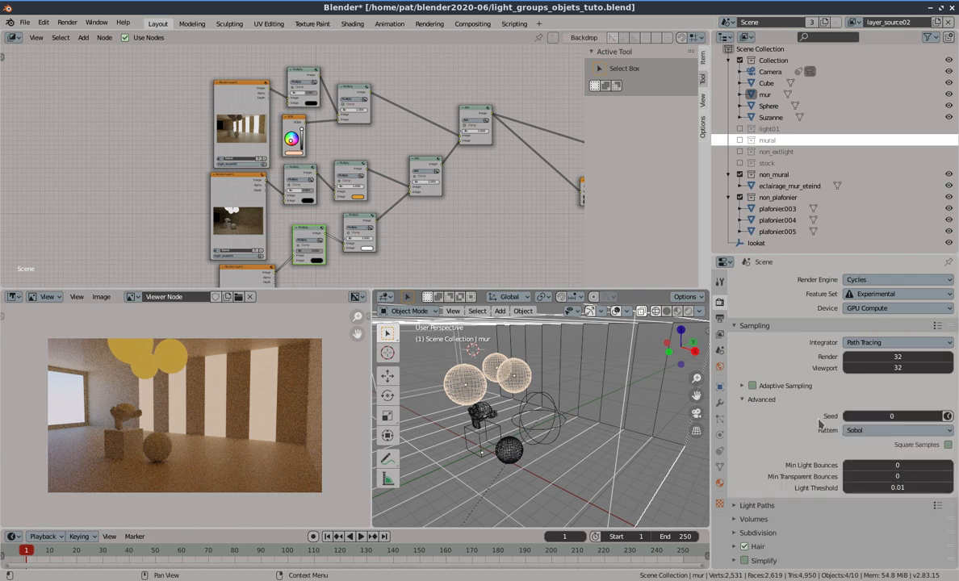
click(743, 387)
click(743, 386)
click(743, 506)
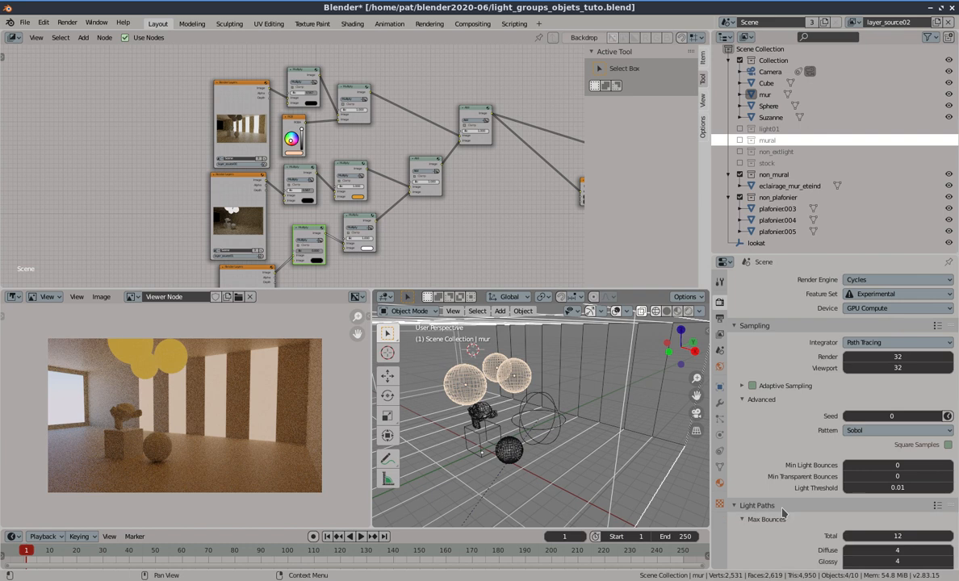
scroll(812, 494, down, 5)
scroll(818, 494, up, 4)
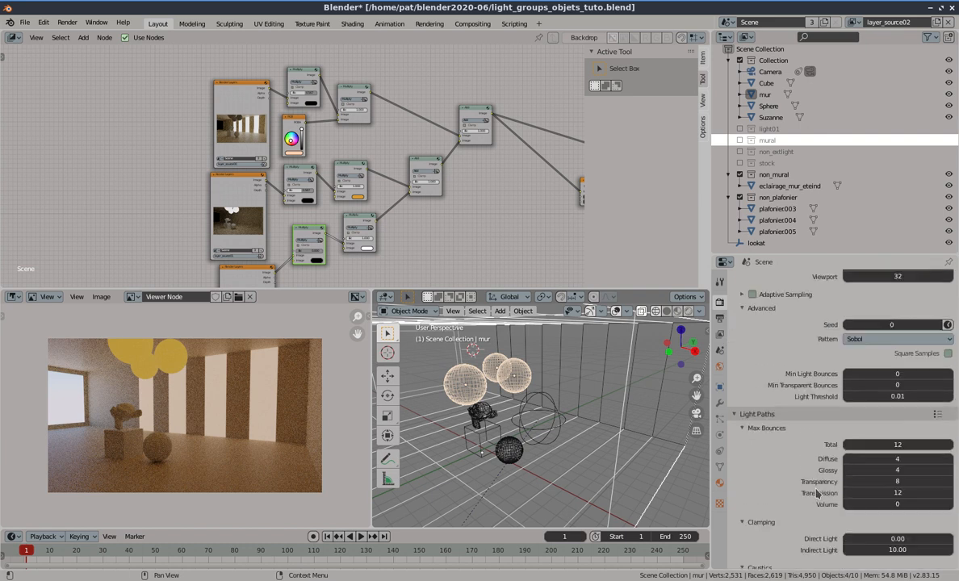
Try the Correlated Multi-Jitter sampling pattern, then return to Sobol
click(870, 409)
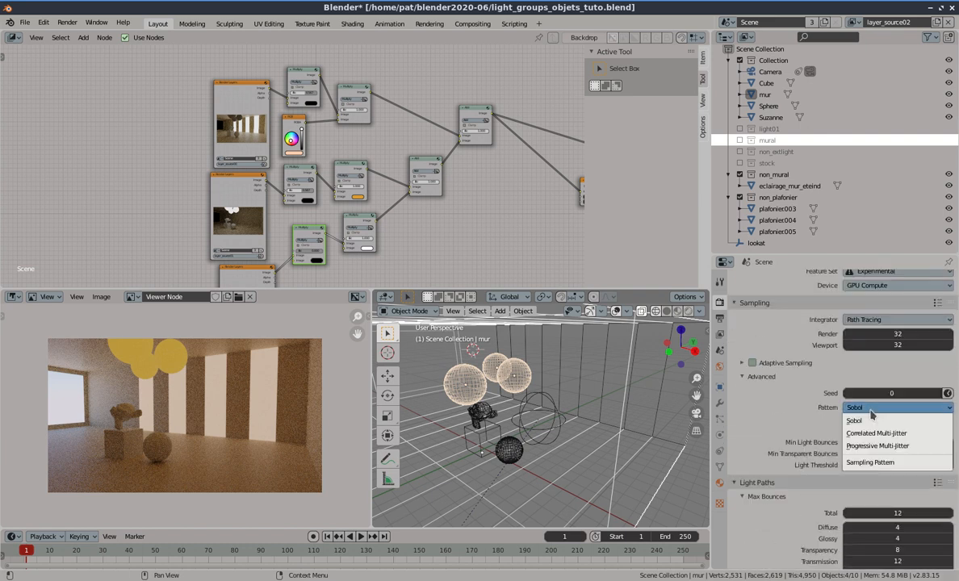
click(876, 434)
click(880, 408)
click(881, 421)
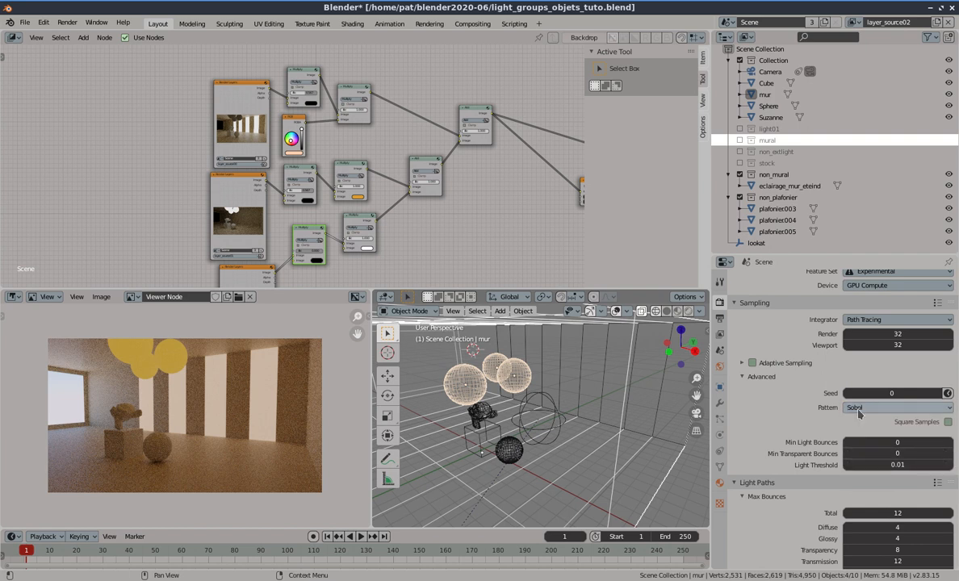
Review the light path and sampling pattern options, then enable Adaptive Sampling and show its settings
scroll(852, 438, up, 1)
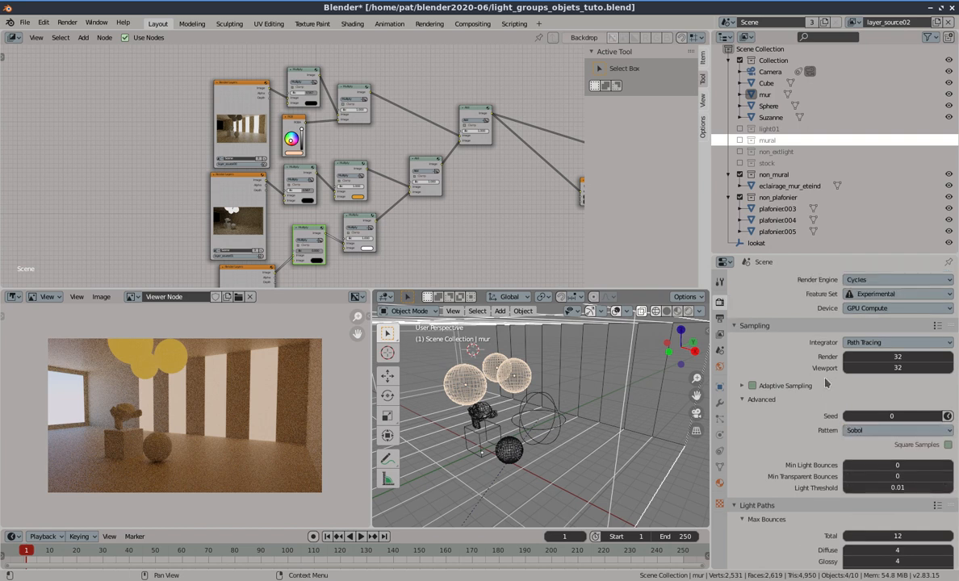
scroll(845, 430, down, 10)
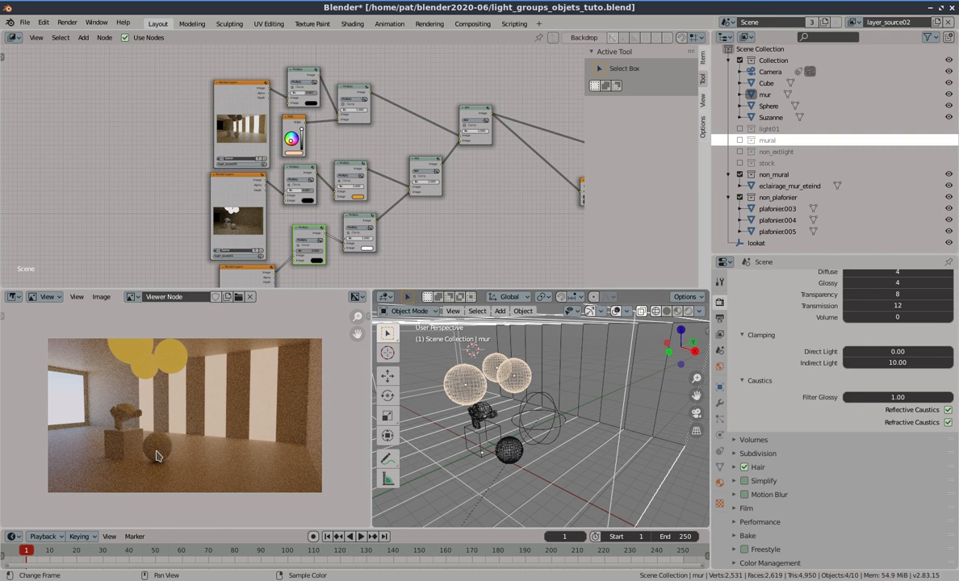
scroll(826, 389, up, 1)
scroll(825, 389, up, 8)
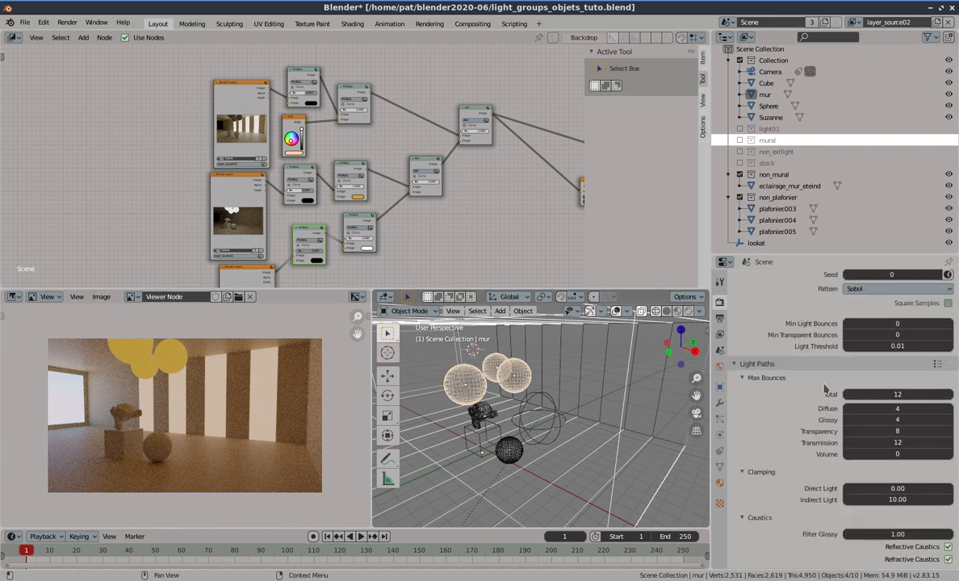
click(871, 428)
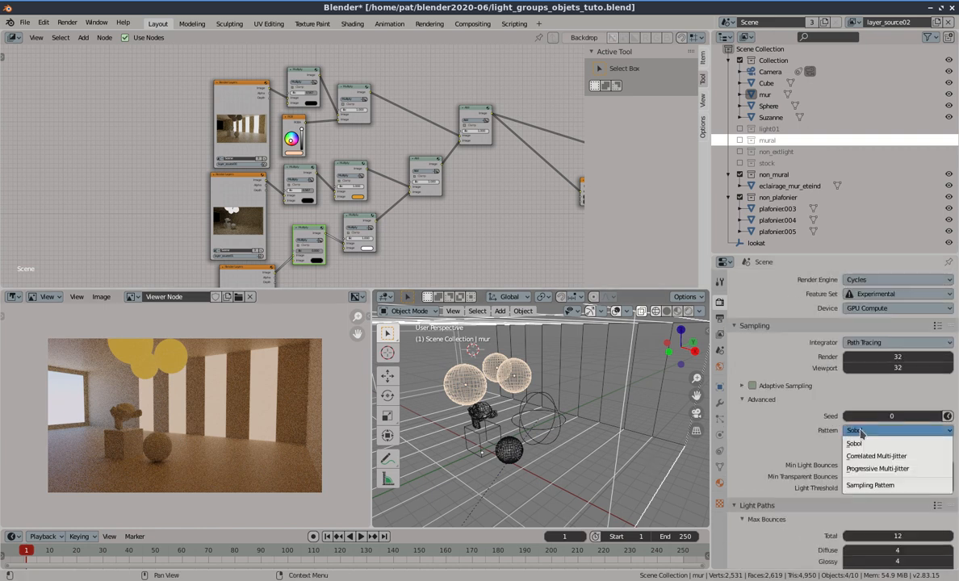
click(858, 430)
click(752, 386)
click(742, 387)
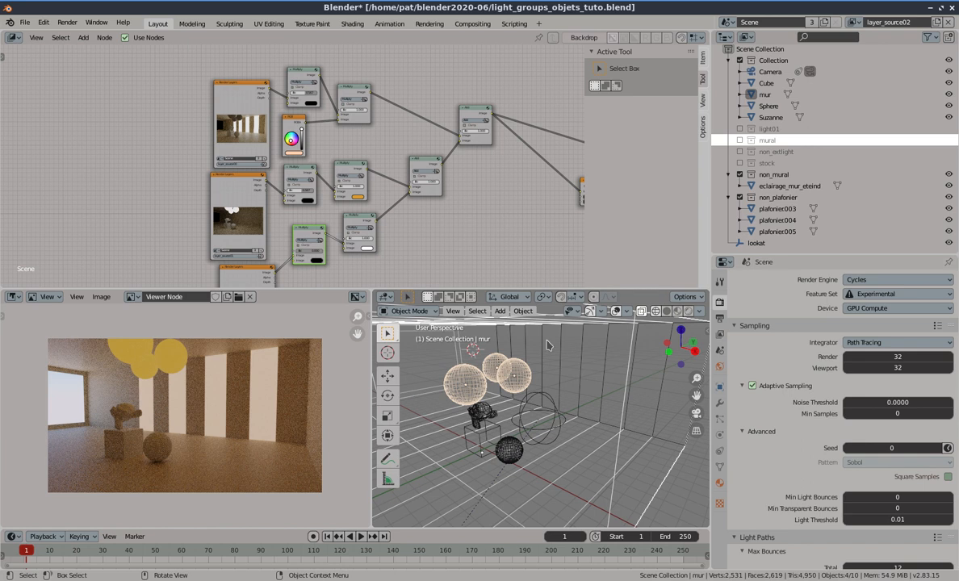
Select the eclairage_mur_eteind wall object and display the surface settings of its mural_source material
click(511, 325)
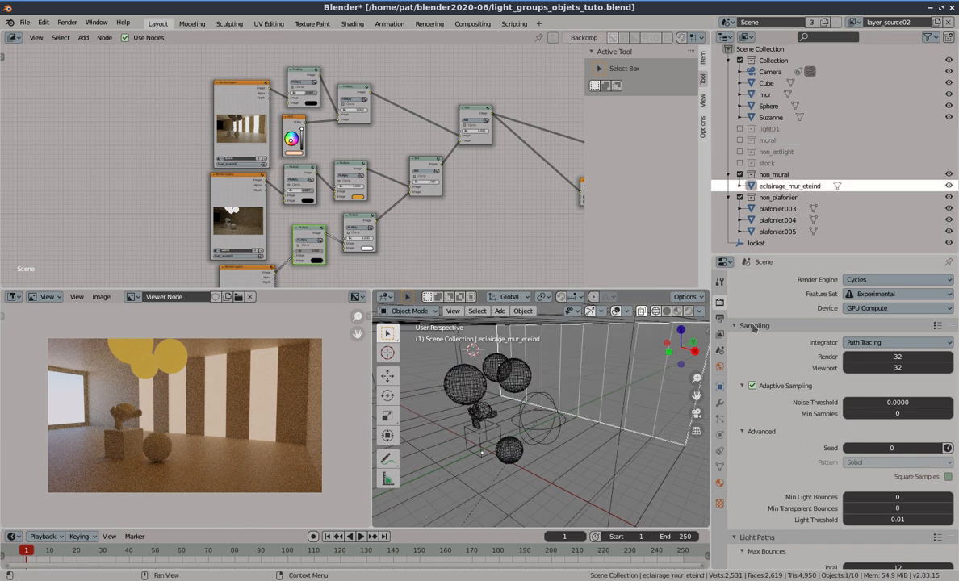
click(720, 483)
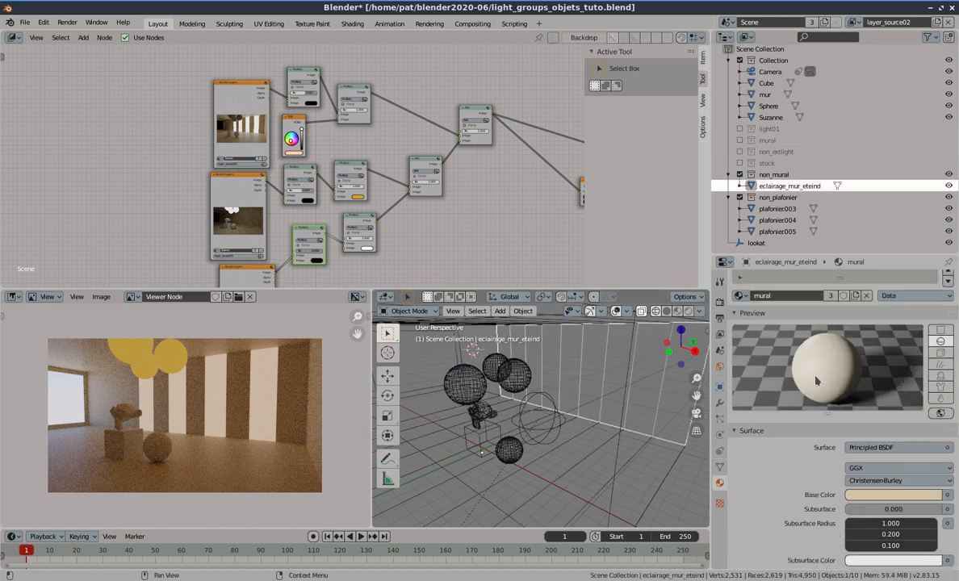
scroll(756, 348, up, 2)
scroll(762, 301, up, 1)
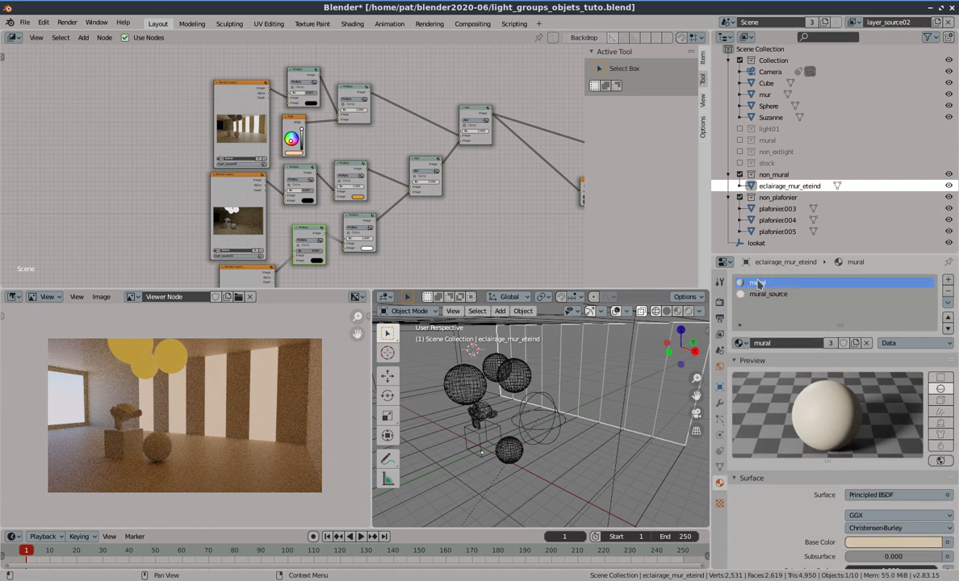
click(763, 299)
scroll(762, 300, down, 3)
Try an emission strength of 5 on the mural_source material and settle on 10
click(901, 470)
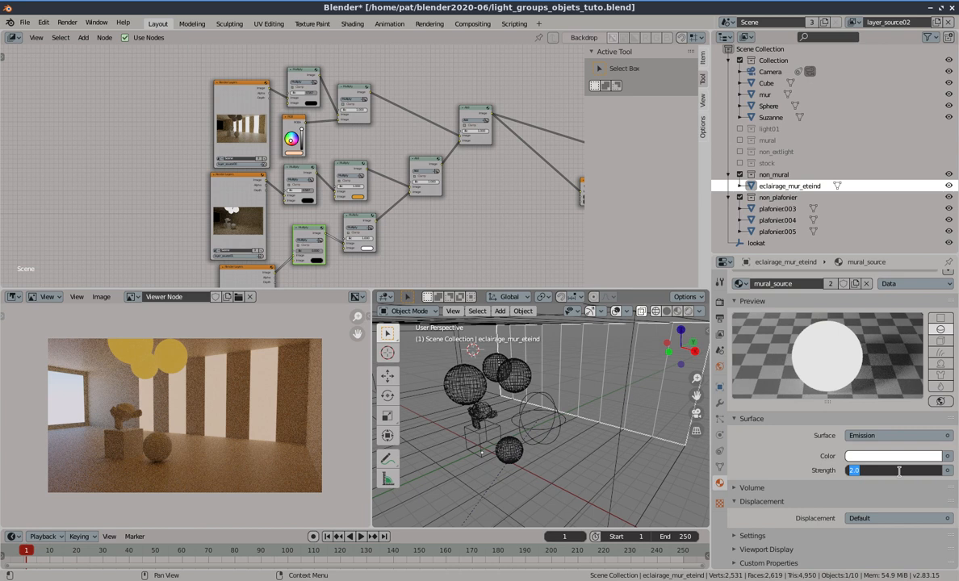
text(5)
key(Return)
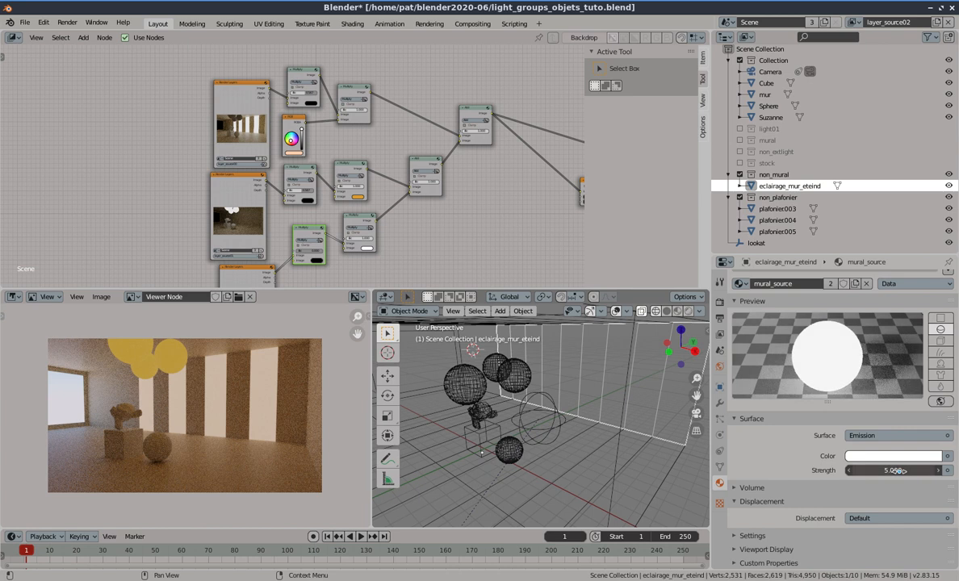
click(899, 471)
text(10)
key(Return)
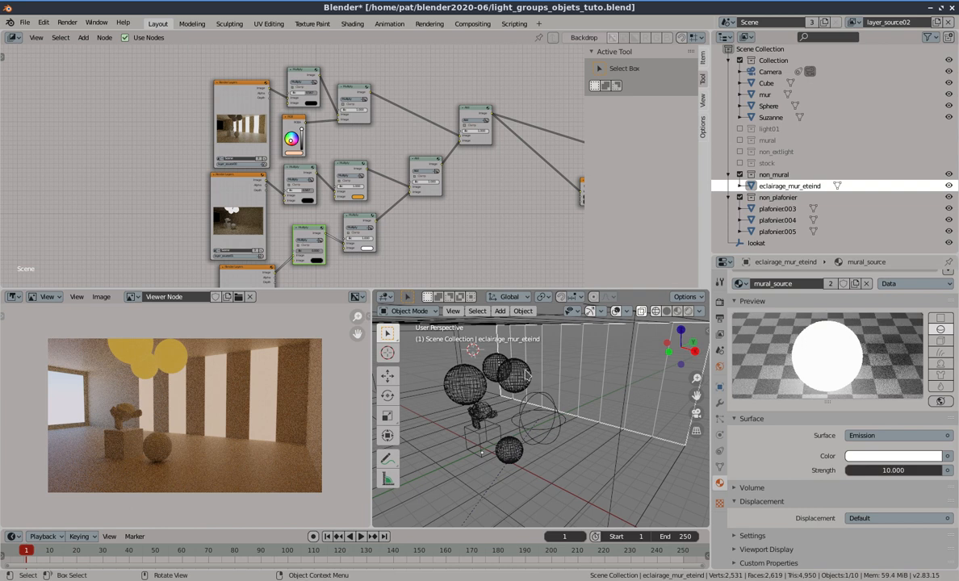
Switch to the layer_source00 view layer, enable its light01 collection and select the plafonier lamp
click(526, 373)
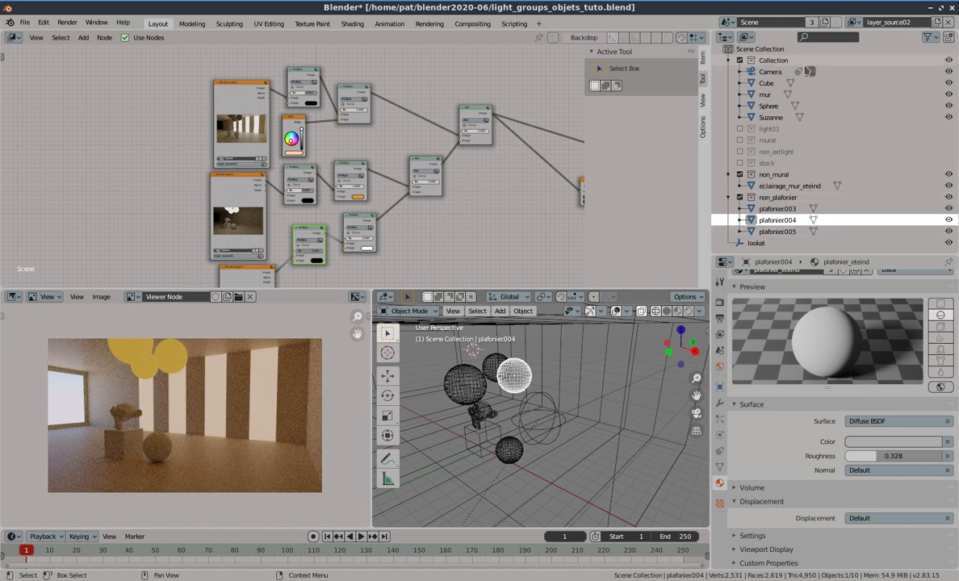
click(854, 22)
click(825, 40)
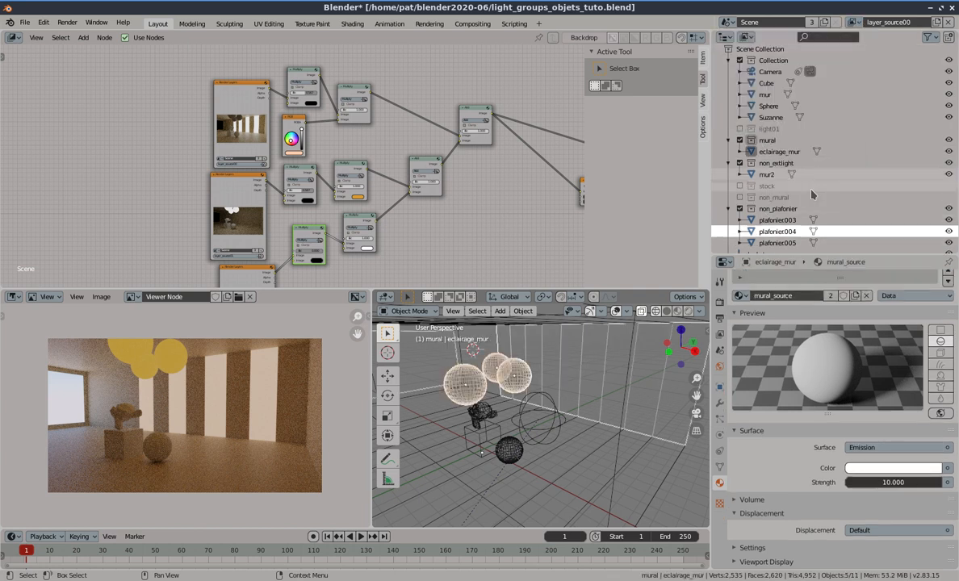
click(512, 370)
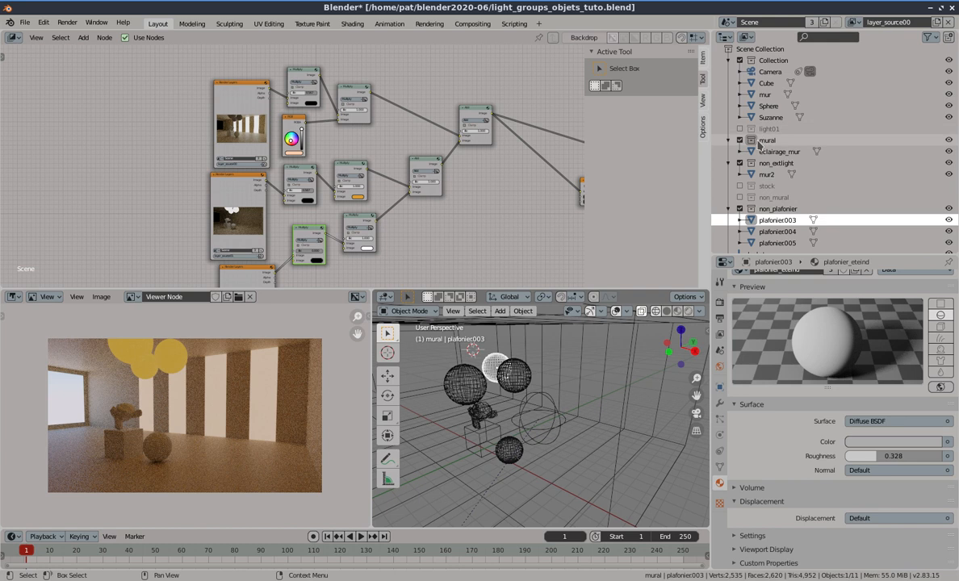
click(761, 131)
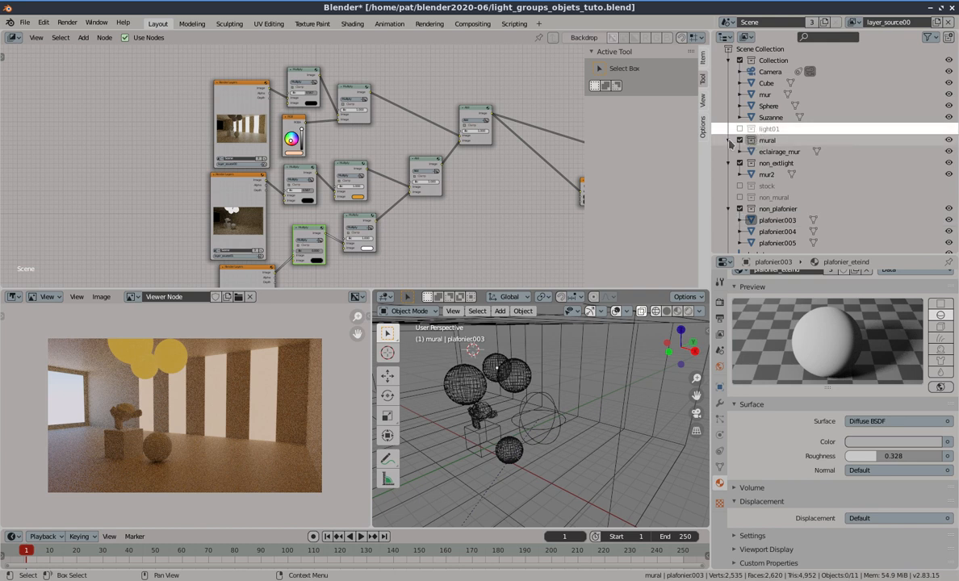
click(740, 128)
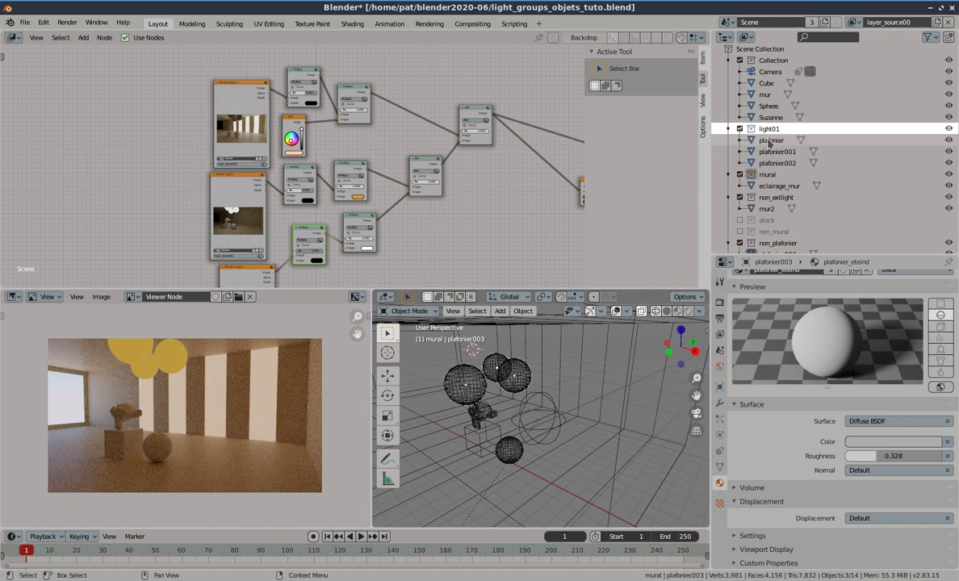
click(772, 141)
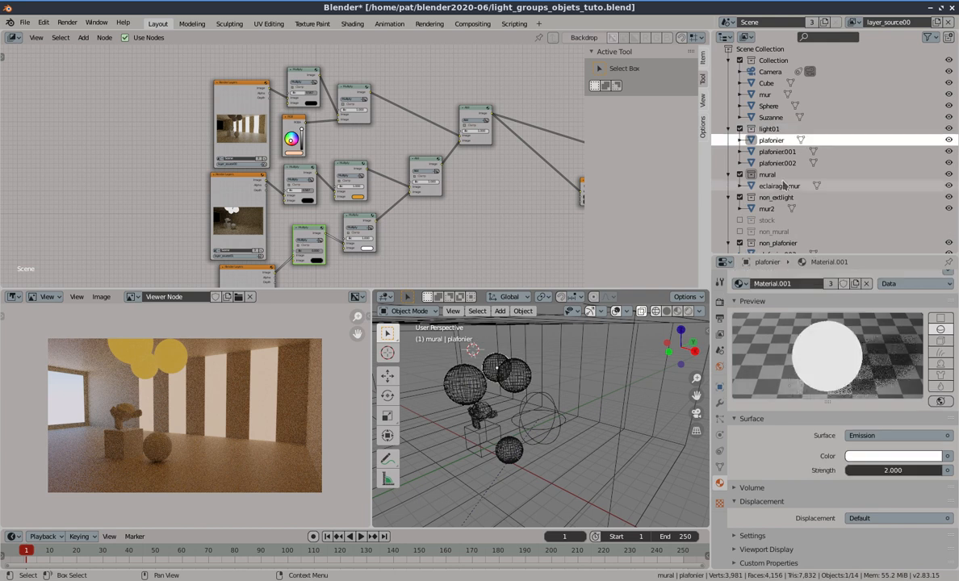
Set the emission strength of the lamp's Material.001 to 10 and exclude the light01 collection from the view layer again
click(885, 470)
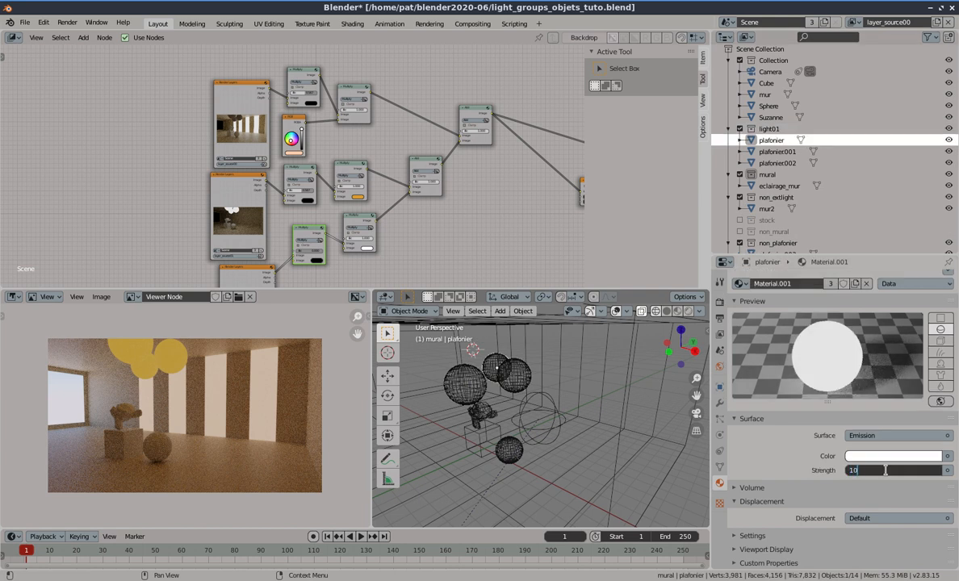
key(Return)
key(Return)
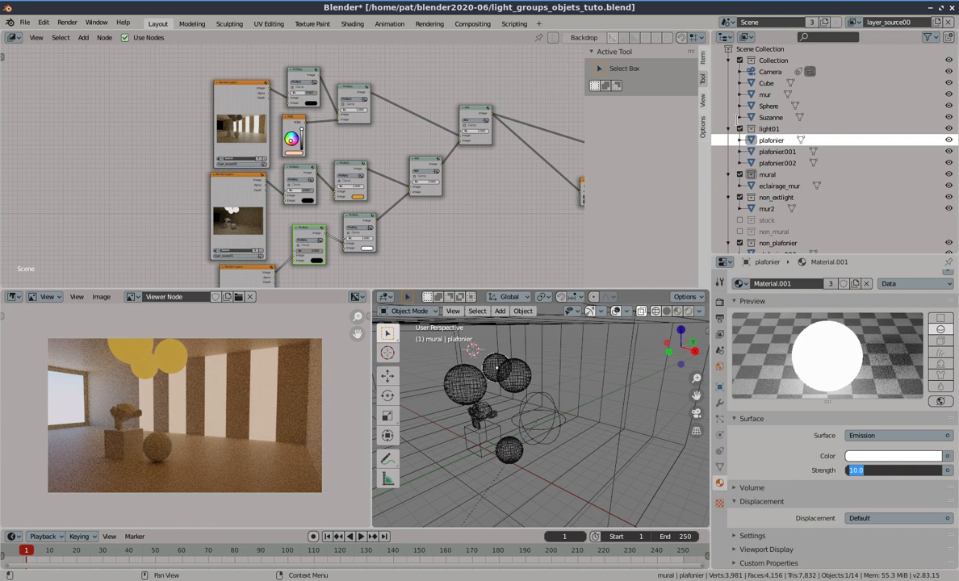
click(739, 129)
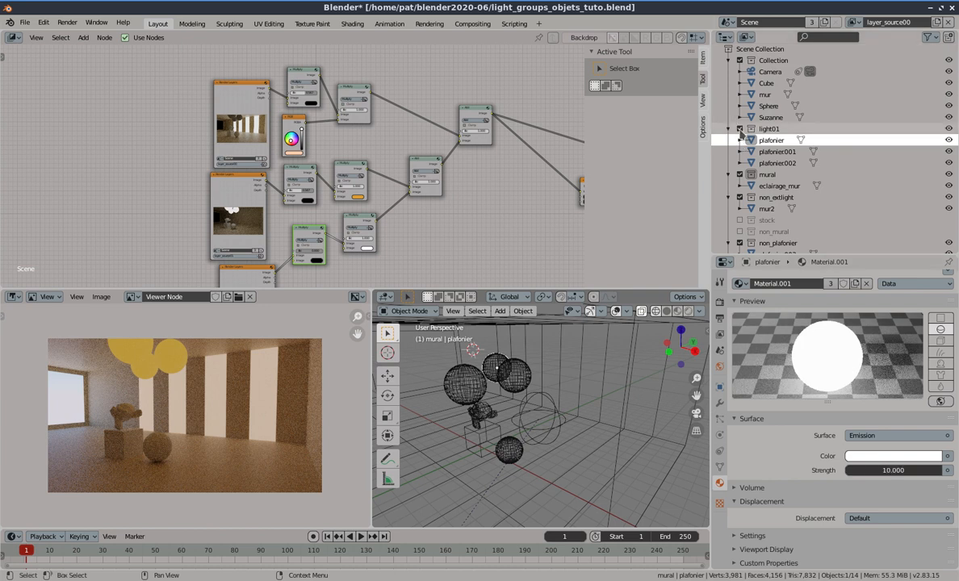
click(740, 129)
Switch to the view_all view layer and check the materials of the lit and unlit plafonier lamps
click(854, 21)
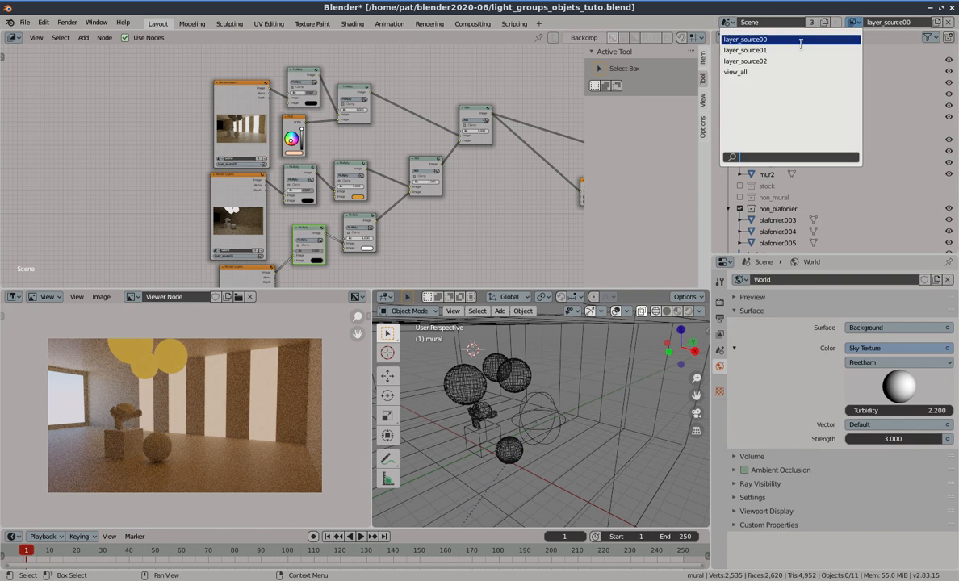
click(788, 72)
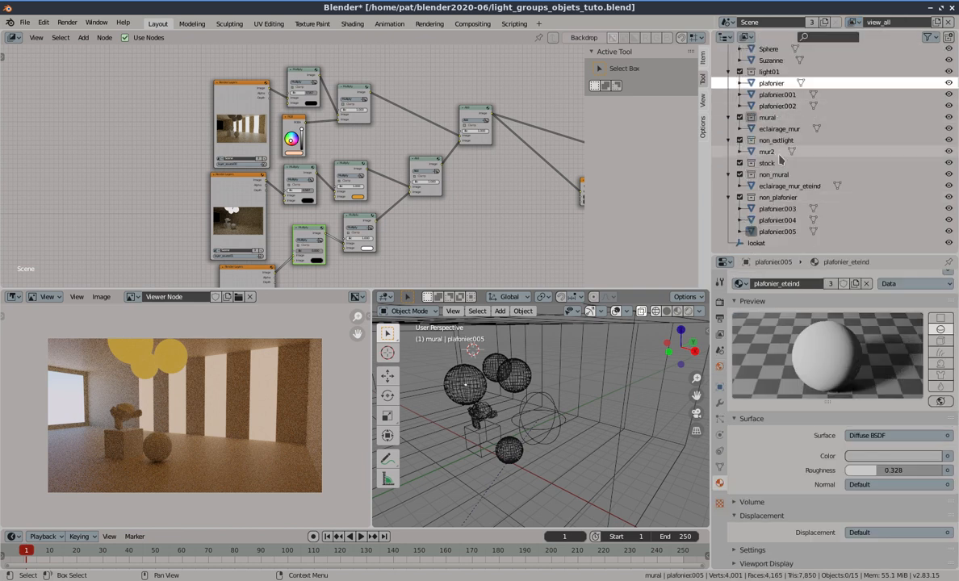
click(777, 208)
click(777, 220)
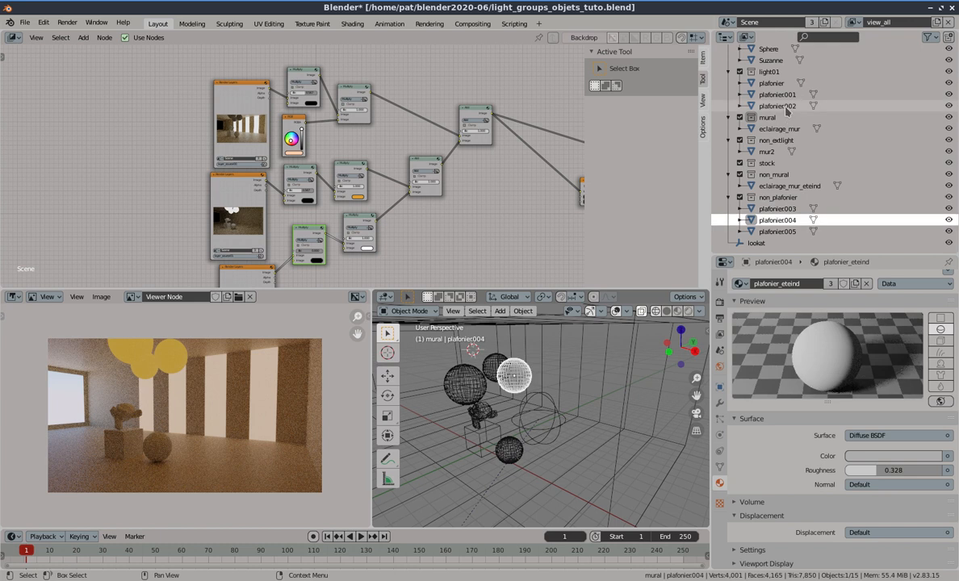
click(780, 106)
click(778, 95)
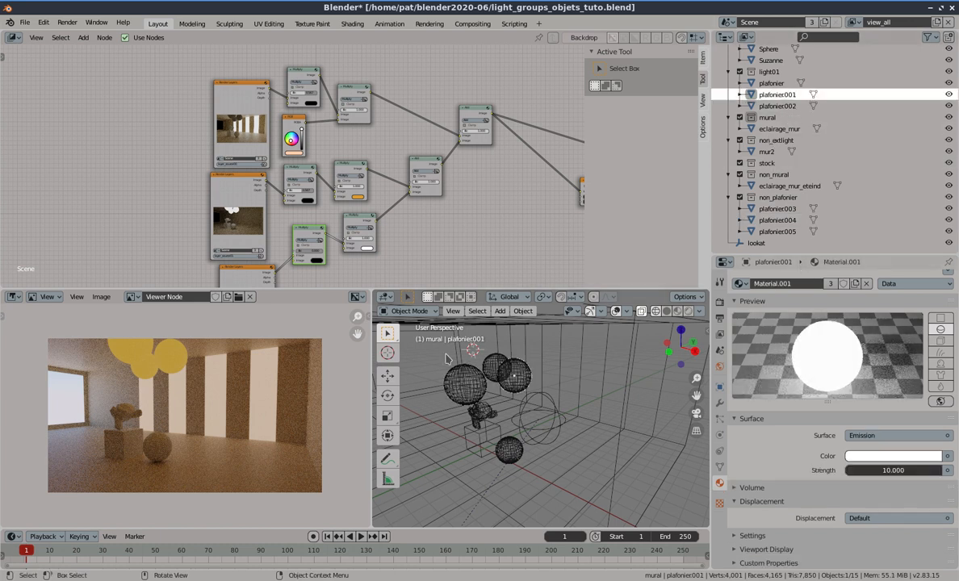
Set the world sky background strength to 10 and render the image
click(719, 367)
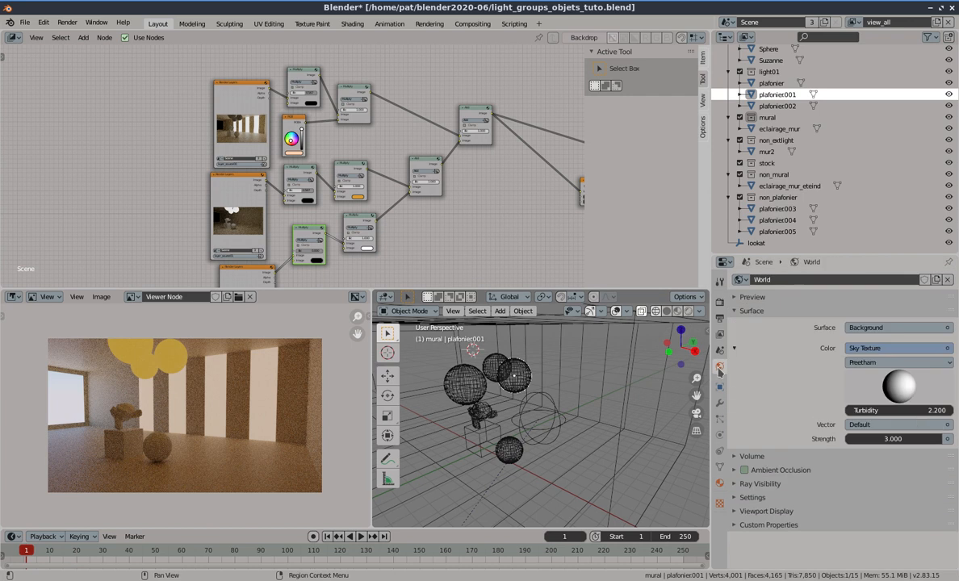
click(902, 438)
key(Return)
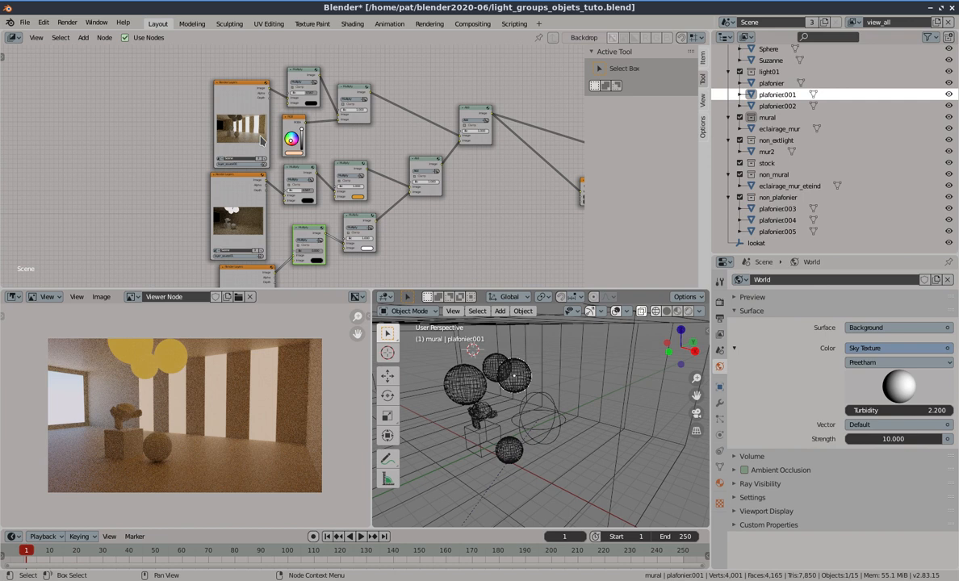
key(F12)
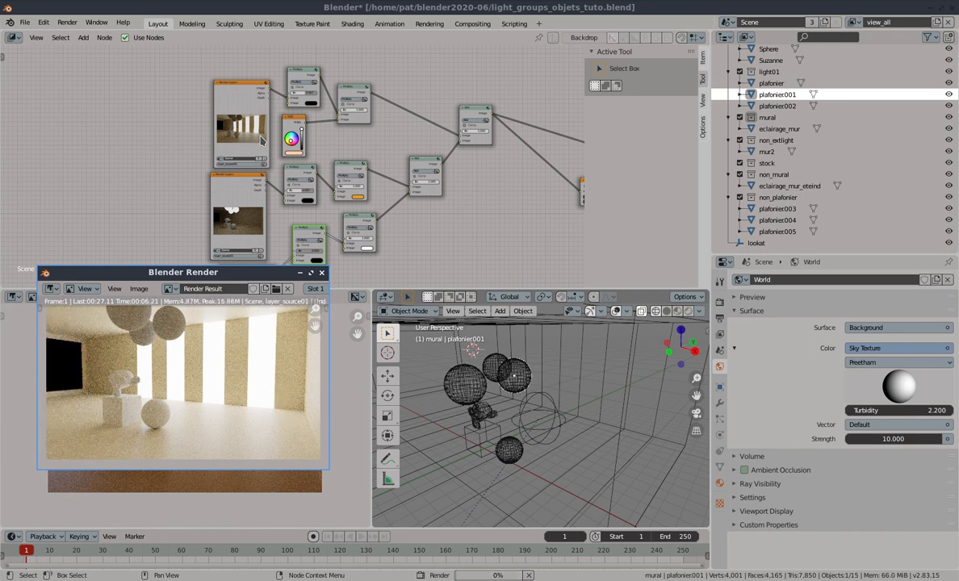
key(F12)
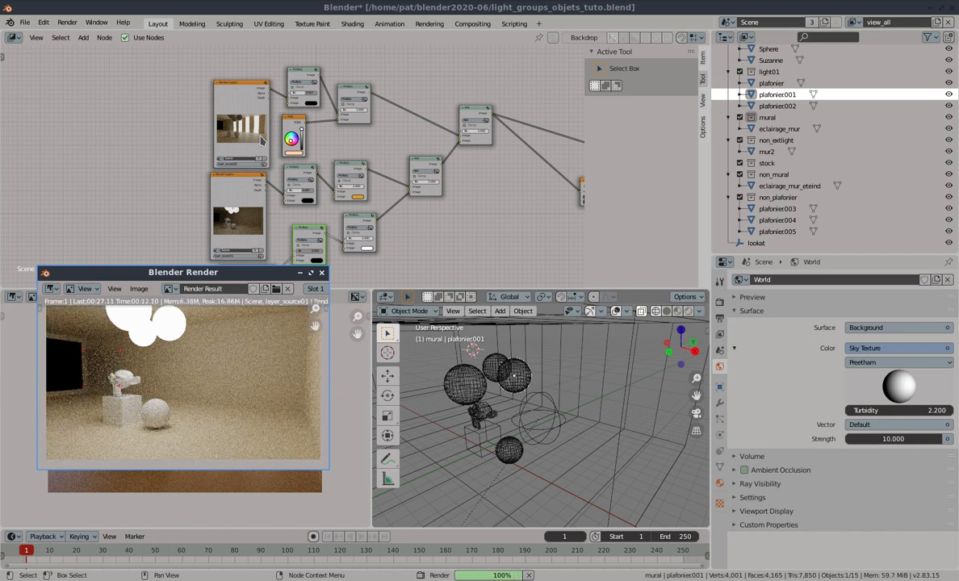
key(F12)
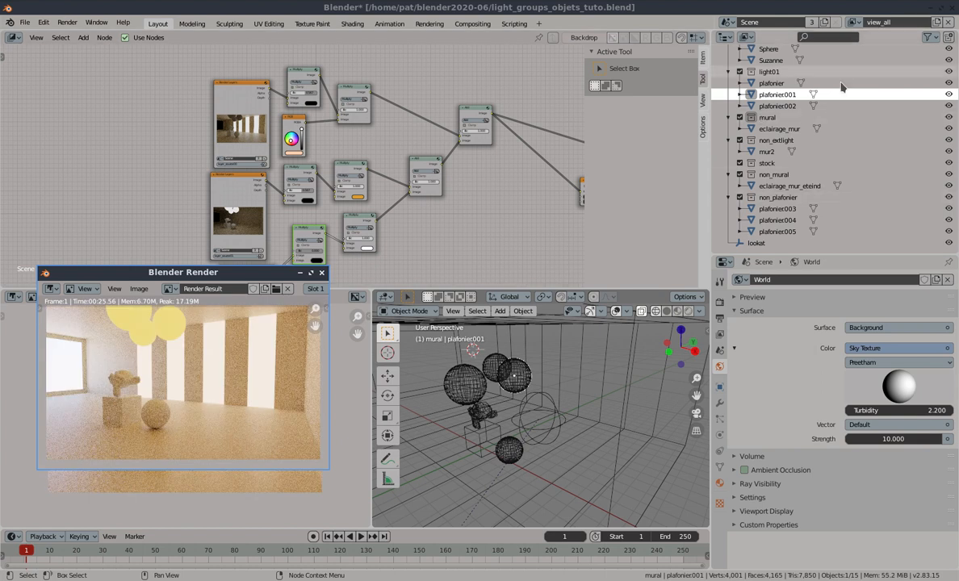
scroll(762, 89, up, 3)
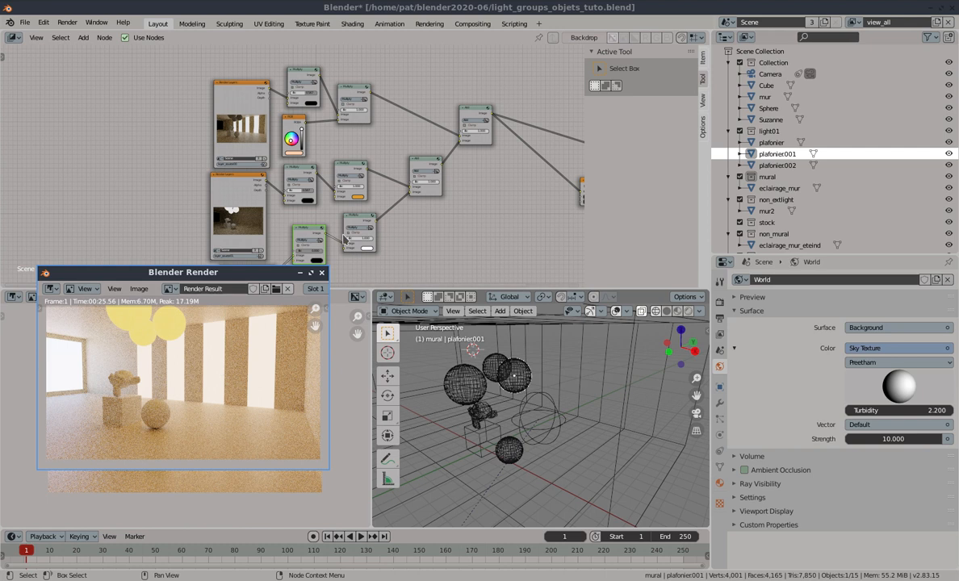
Raise the black Multiply factors of the second and third render layers to 1.000 and set the first layer's RGB tint to green
drag(301, 191, 311, 191)
drag(317, 251, 341, 252)
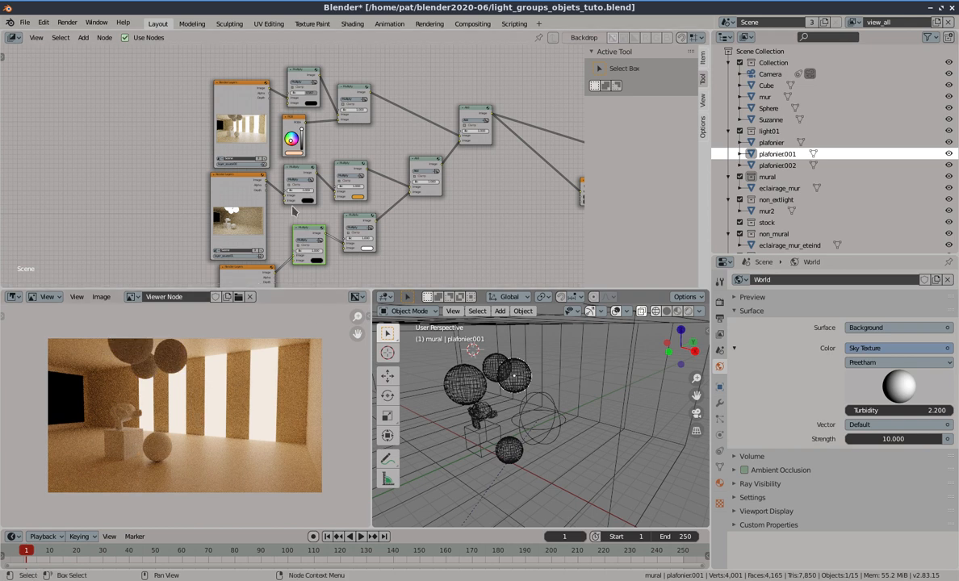
click(295, 153)
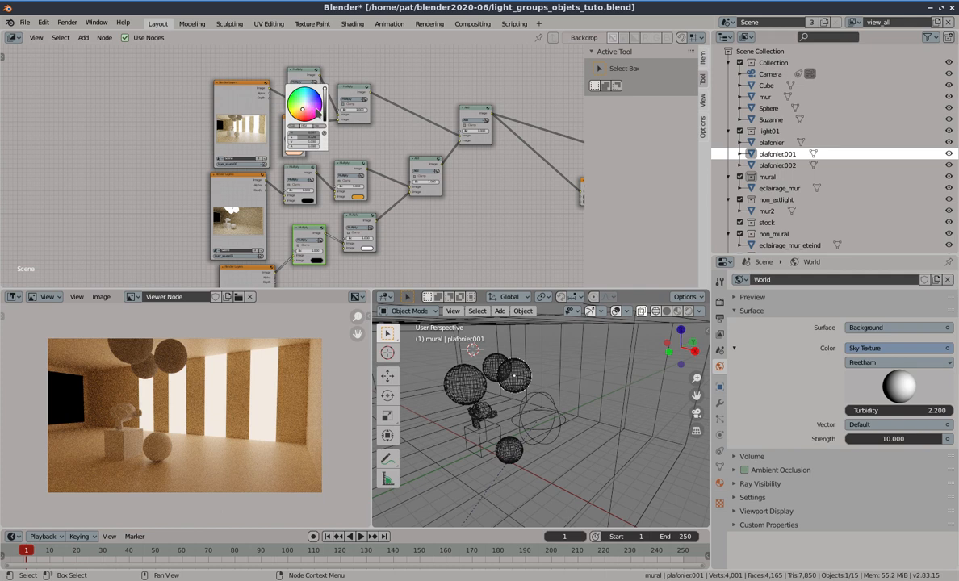
drag(313, 114, 292, 101)
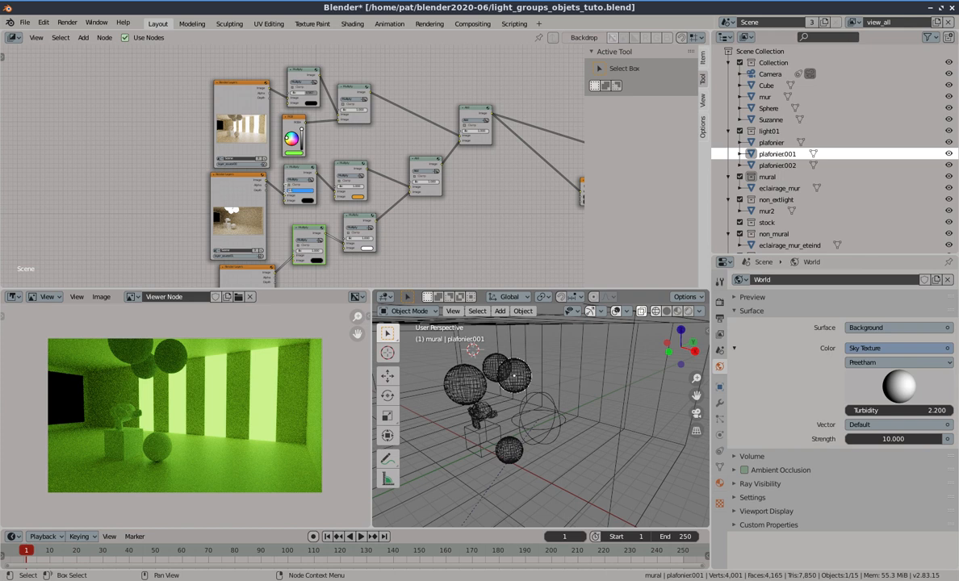
key(Escape)
Slightly lower the second layer's black Multiply factor and recolour its ceiling-lamp tint, trying red before settling on yellow
mouse_move(308, 192)
mouse_down()
mouse_move(293, 191)
mouse_move(307, 192)
mouse_up()
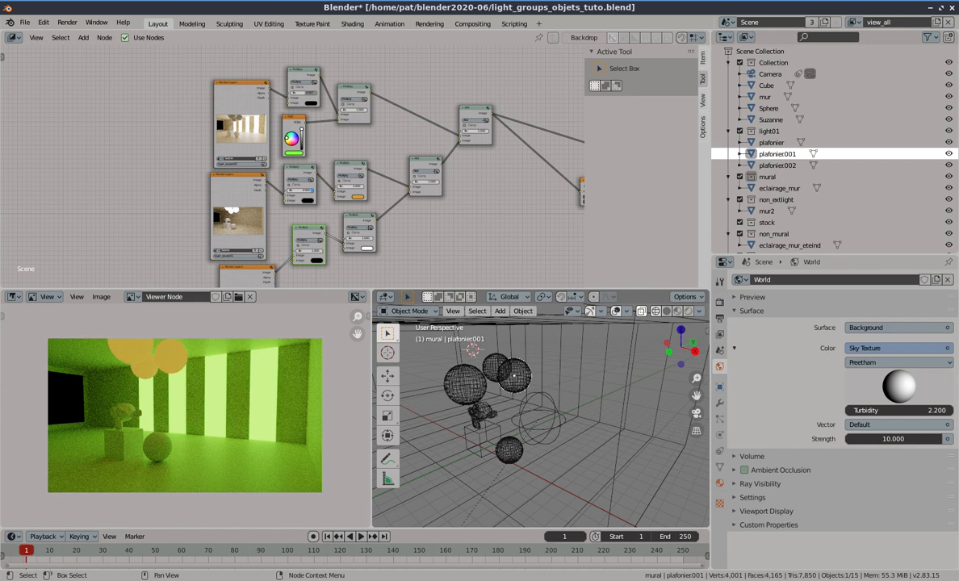
click(311, 203)
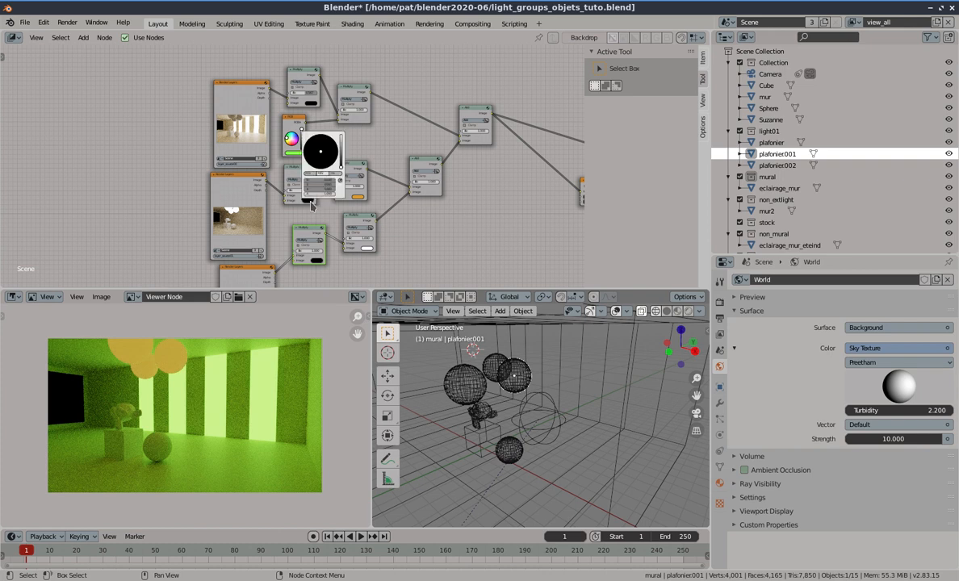
click(357, 198)
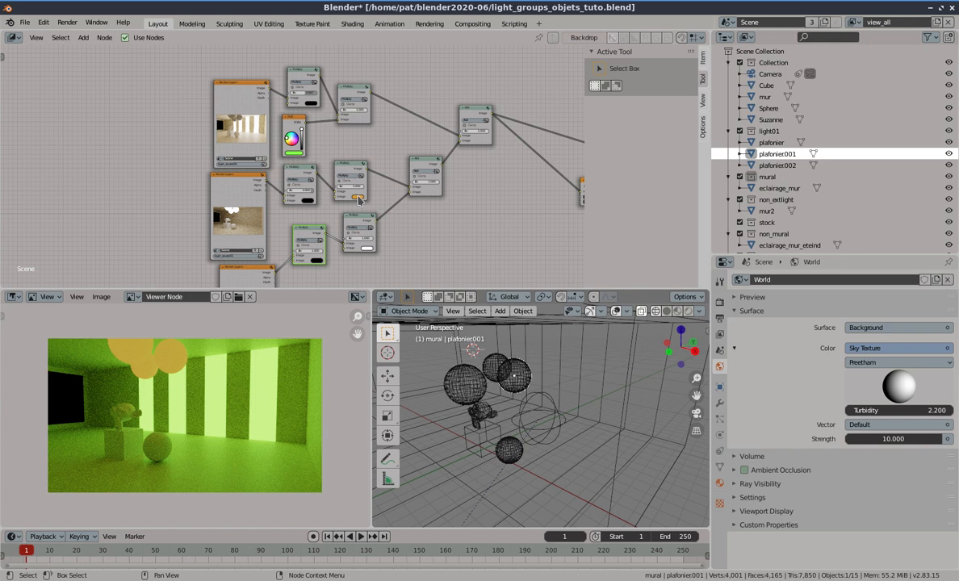
click(358, 198)
click(369, 160)
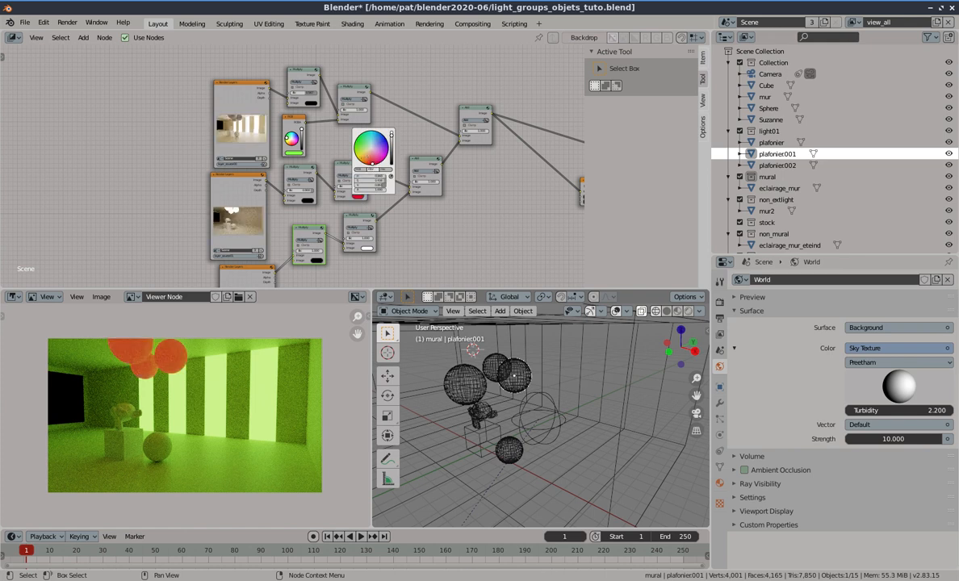
drag(372, 164, 362, 158)
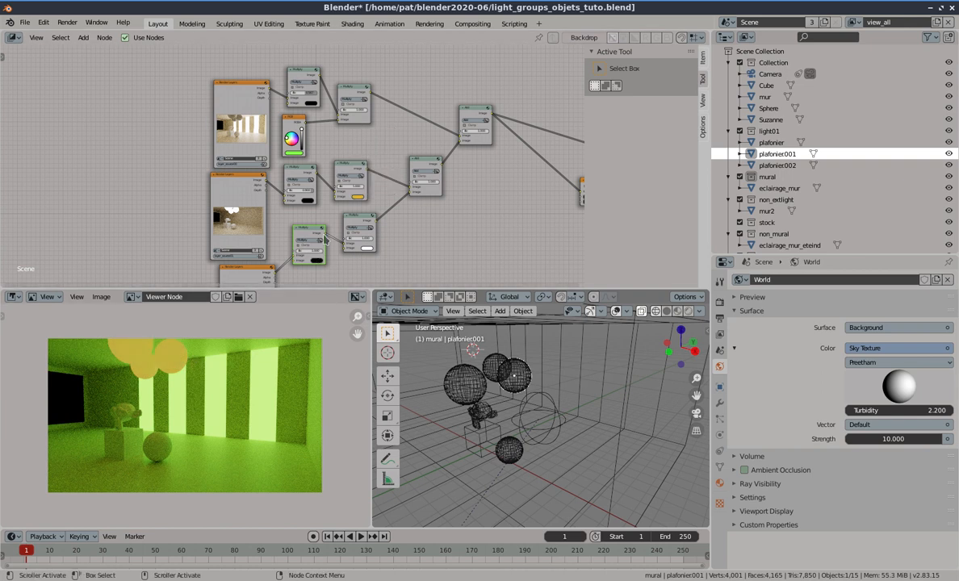
Rebalance the black Multiply factors by lowering the third and second layers' values and raising the first layer's to 1.000
drag(315, 252, 288, 251)
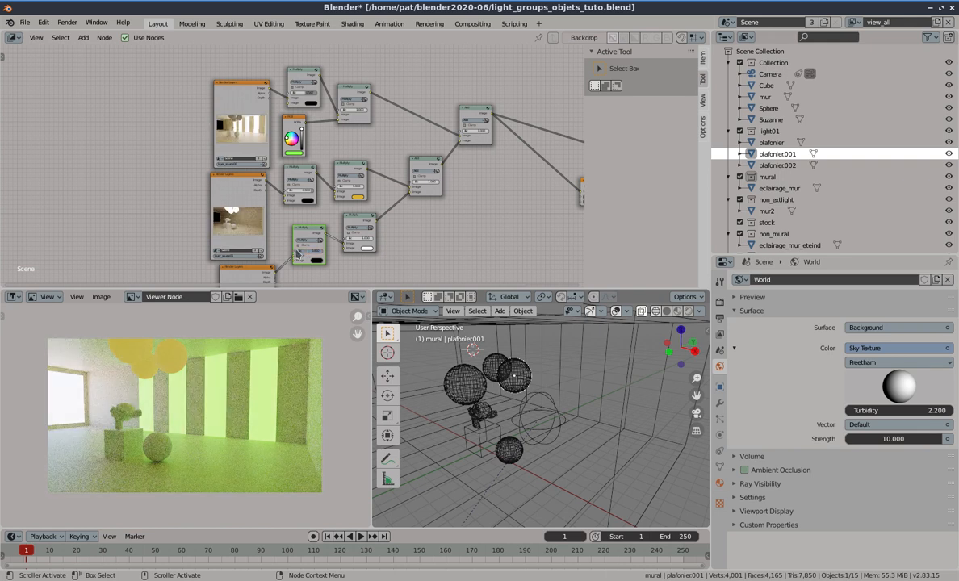
click(300, 153)
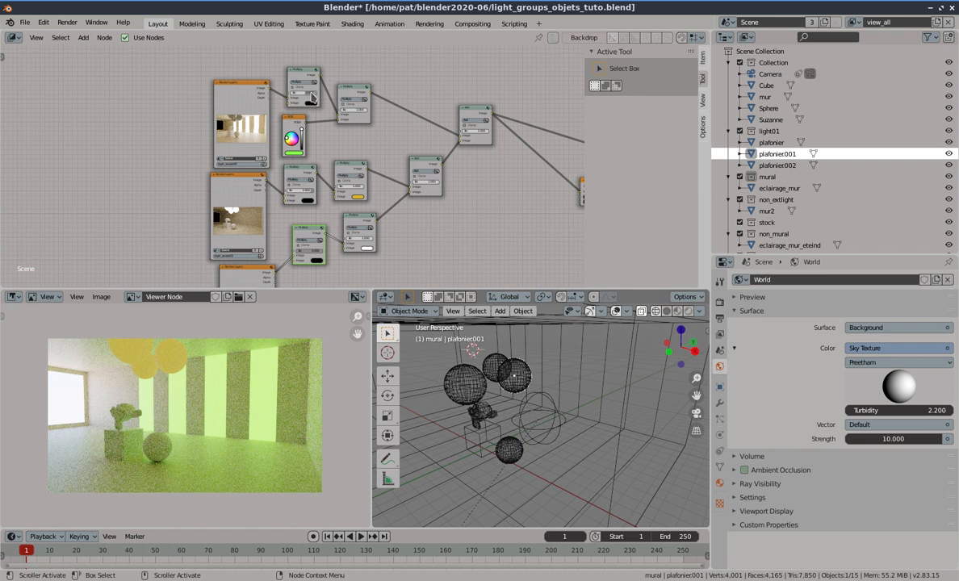
mouse_move(312, 94)
mouse_down()
mouse_move(324, 94)
mouse_move(315, 94)
mouse_up()
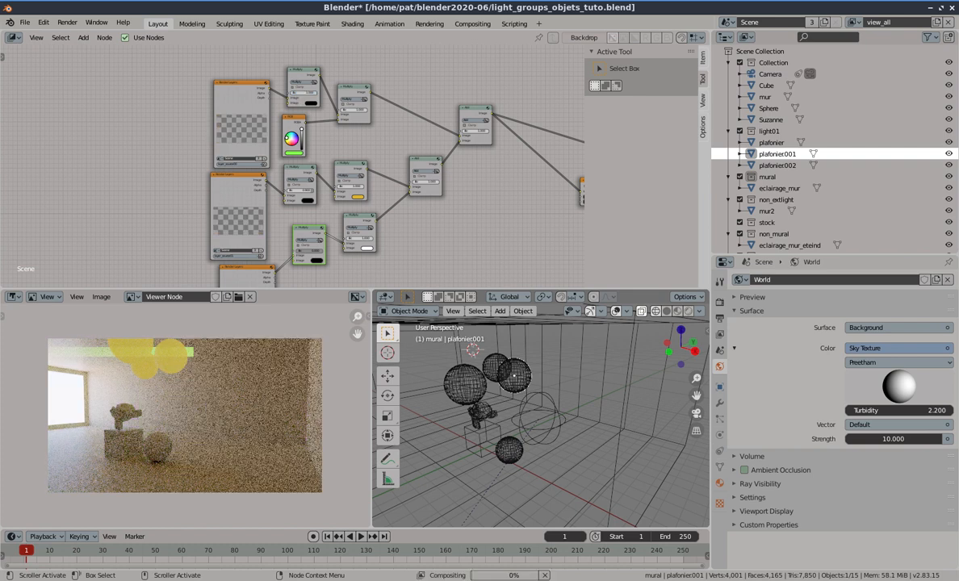
drag(308, 194, 288, 192)
right_click(313, 203)
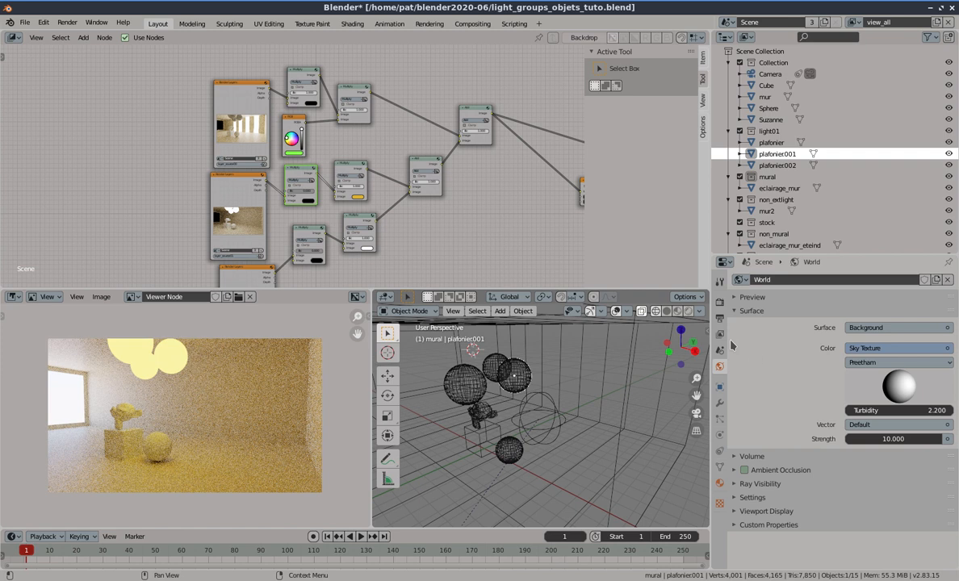
Exclude Collection, light01, mural, non_extlight, stock, non_mural and non_plafonier from the view_all layer
click(719, 302)
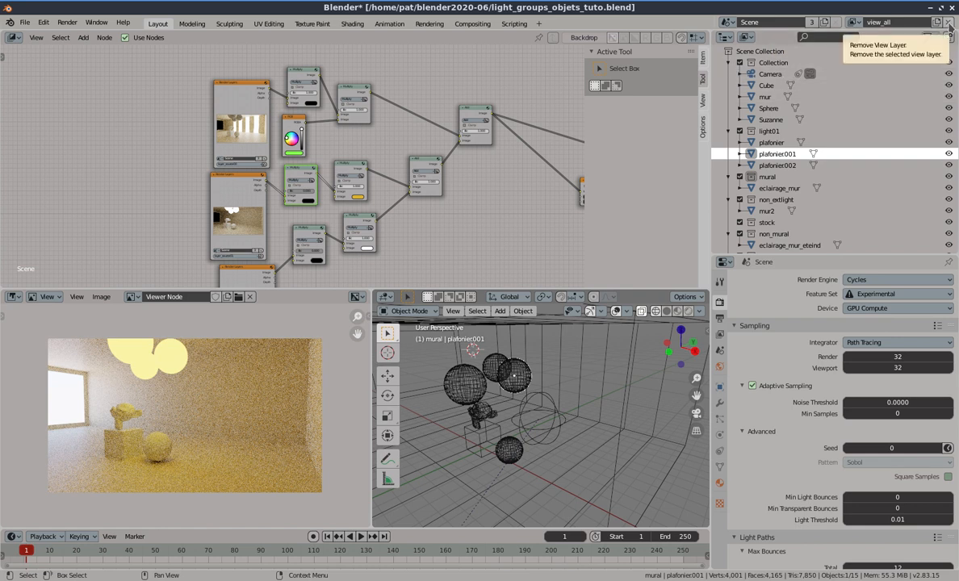
click(740, 64)
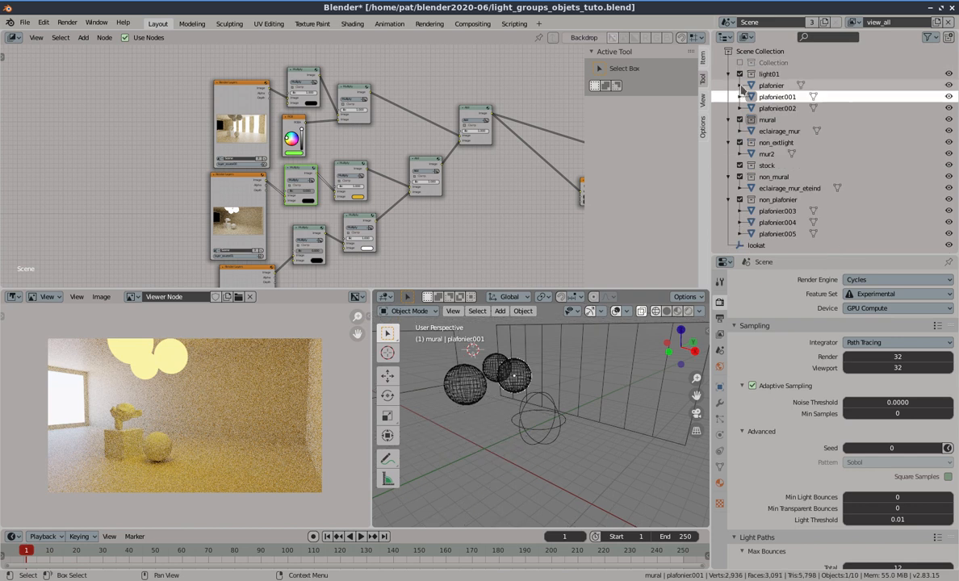
click(740, 73)
click(740, 85)
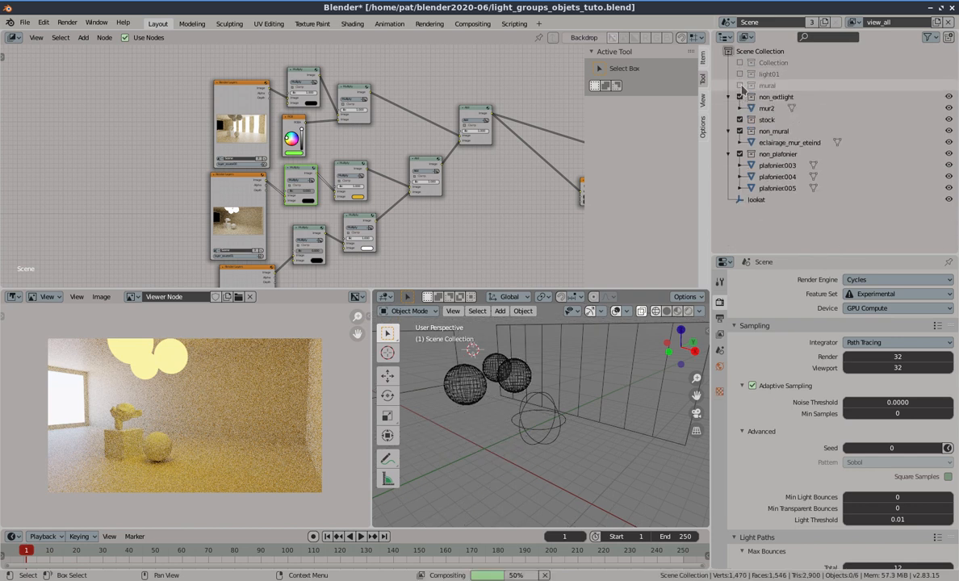
click(740, 96)
click(740, 108)
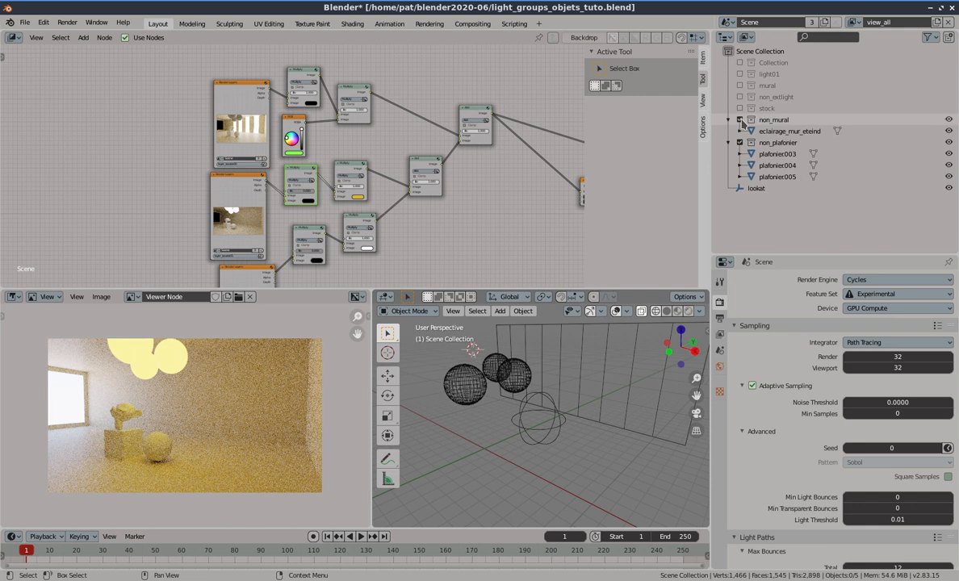
click(740, 119)
click(739, 131)
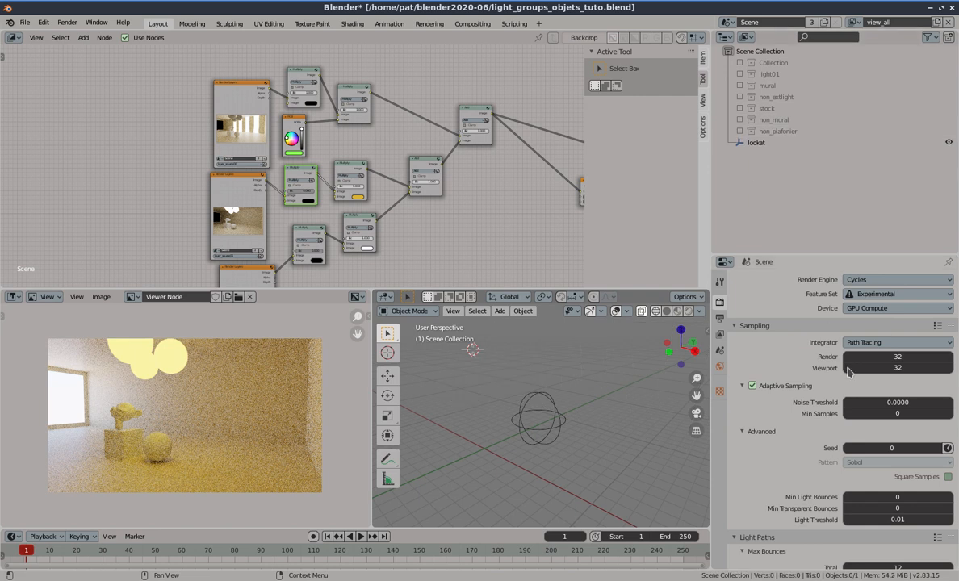
Set the Cycles render samples to 128 and the adaptive sampling noise threshold to 0.01
click(883, 358)
text(128)
key(Return)
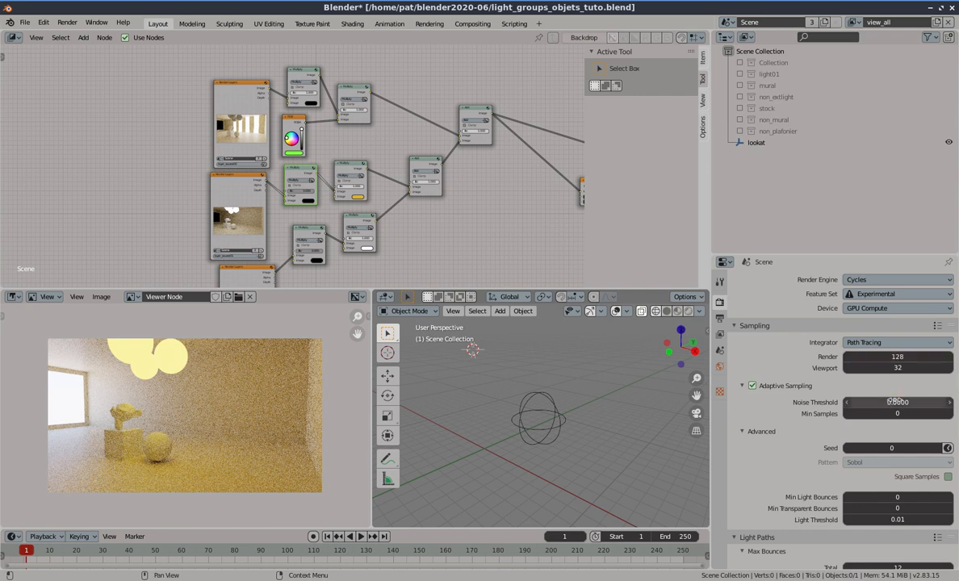
click(895, 402)
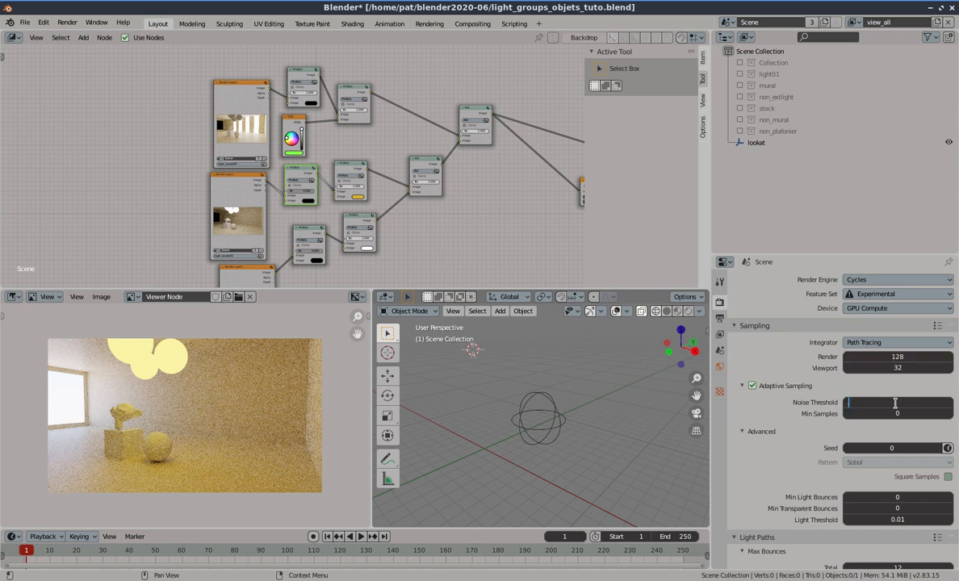
text(.01)
key(Return)
Disable adaptive sampling to review the sampling patterns, keep Sobol, and re-enable adaptive sampling
click(753, 385)
click(877, 464)
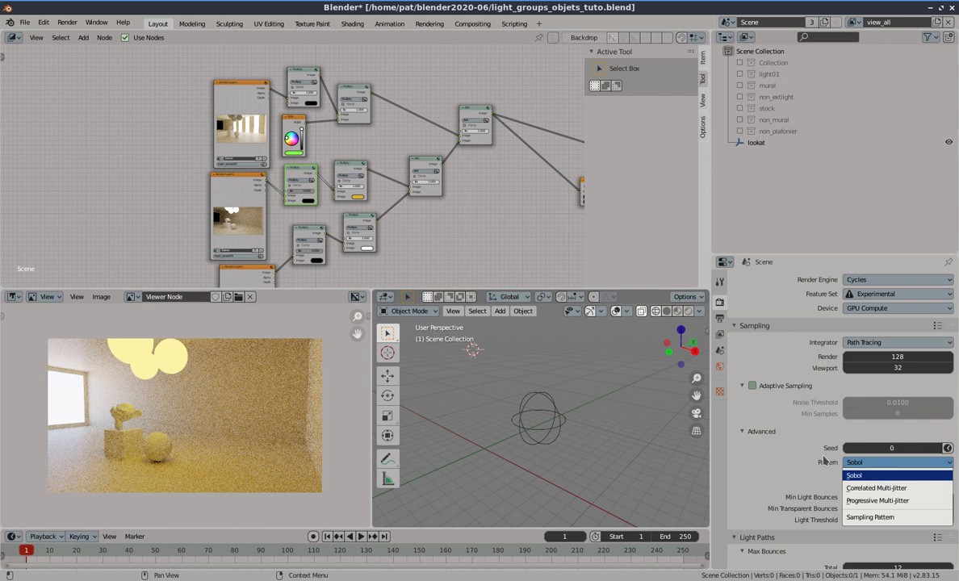
click(870, 476)
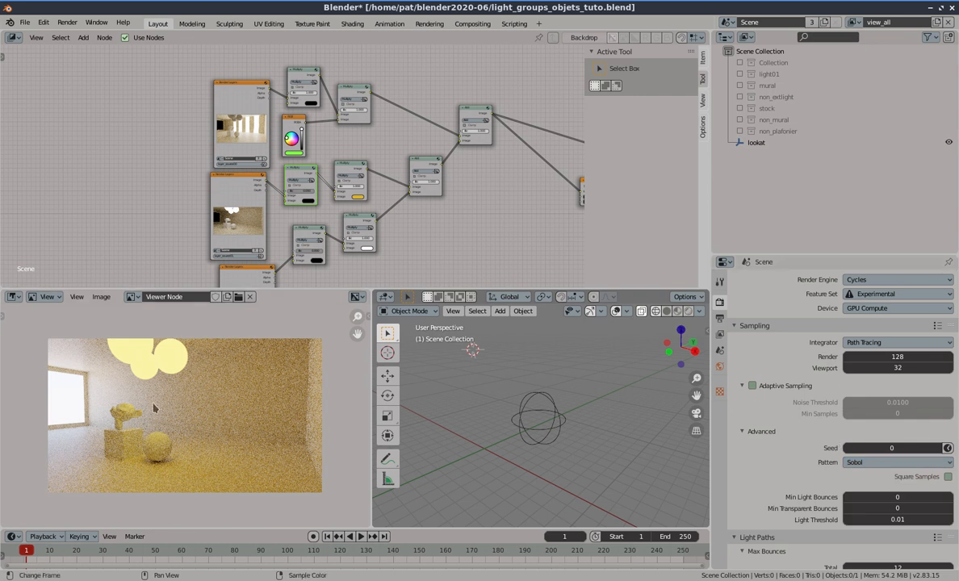
click(753, 386)
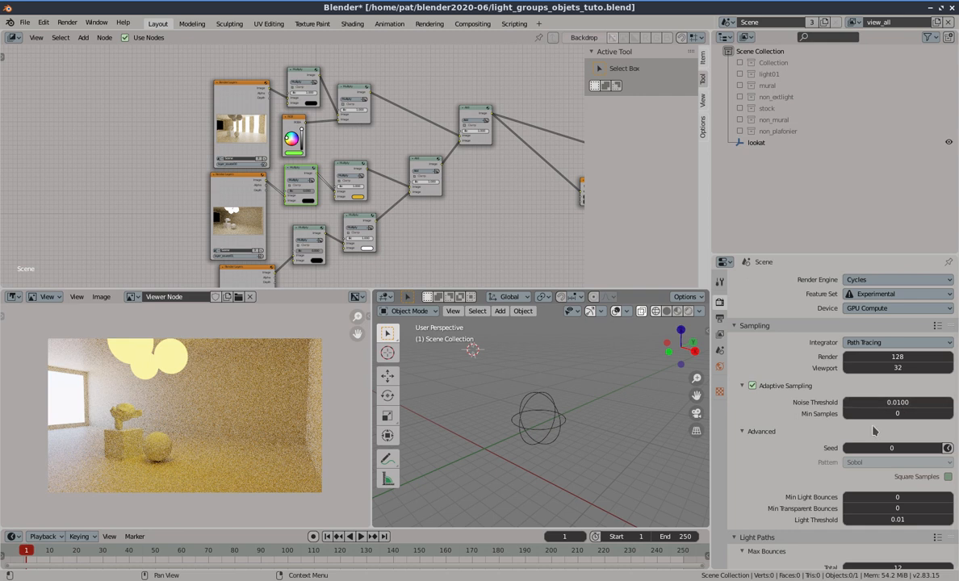
Set the render samples to 512 and the adaptive sampling noise threshold to 0.02
click(892, 359)
text(5)
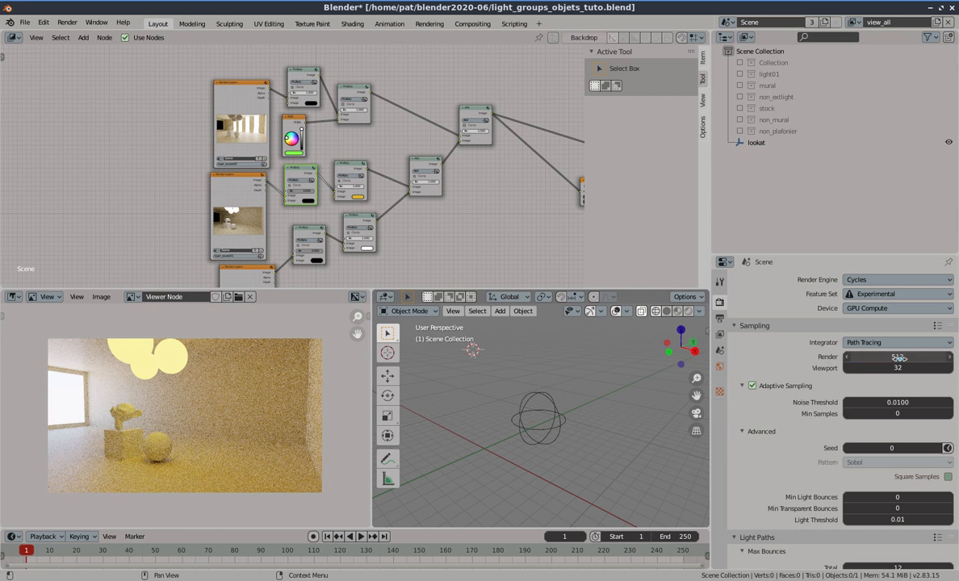
click(881, 401)
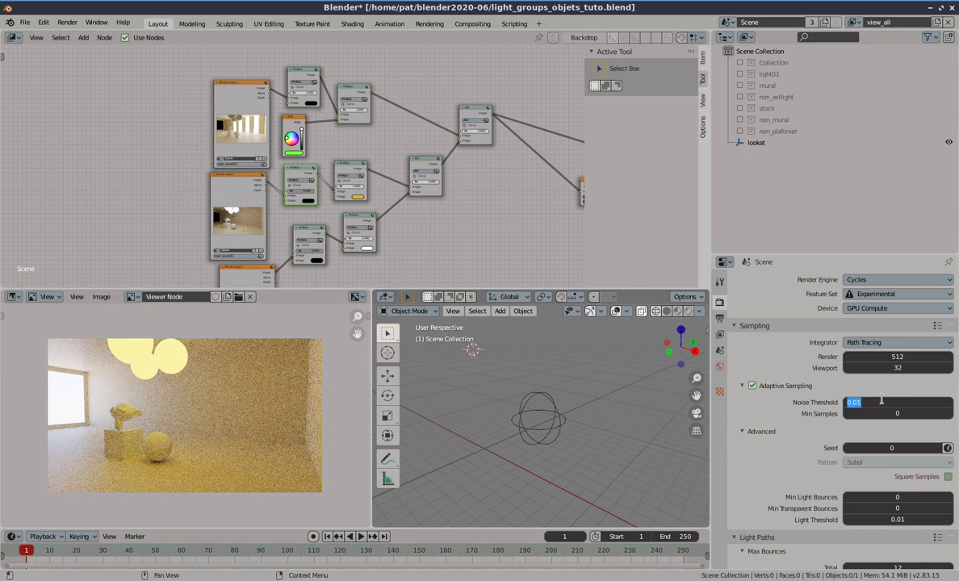
text(02)
key(Return)
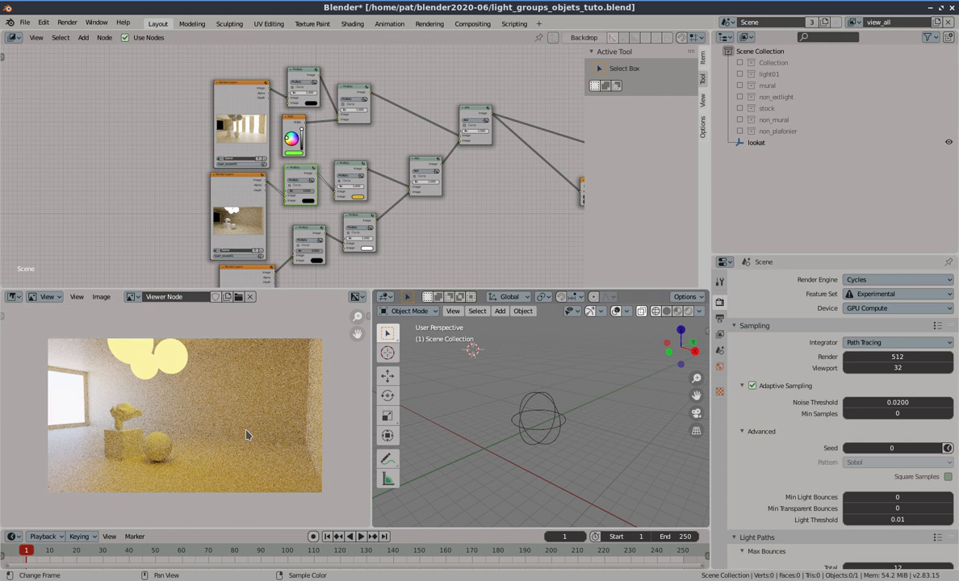
Render the image and reposition the render window clear of the compositor nodes
key(F12)
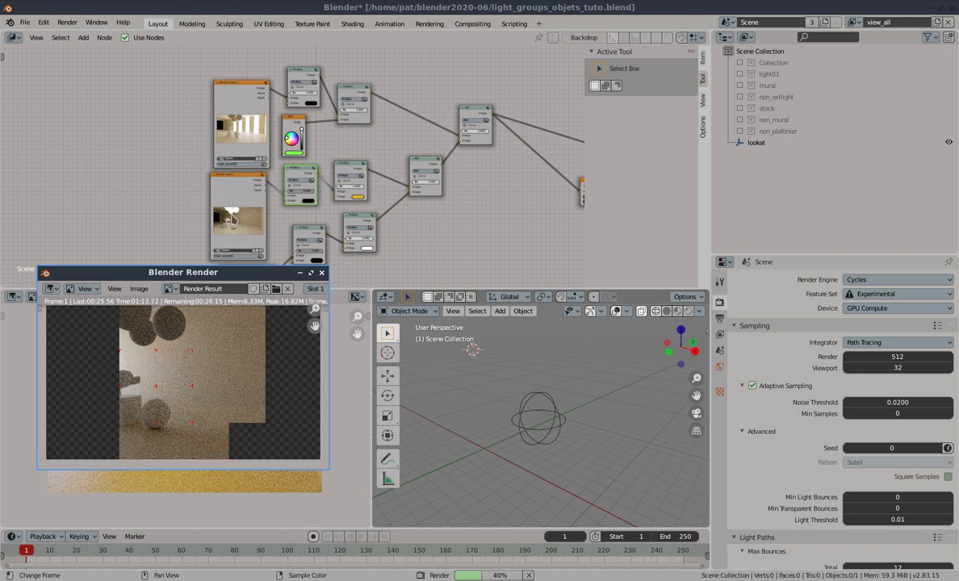
drag(228, 275, 329, 314)
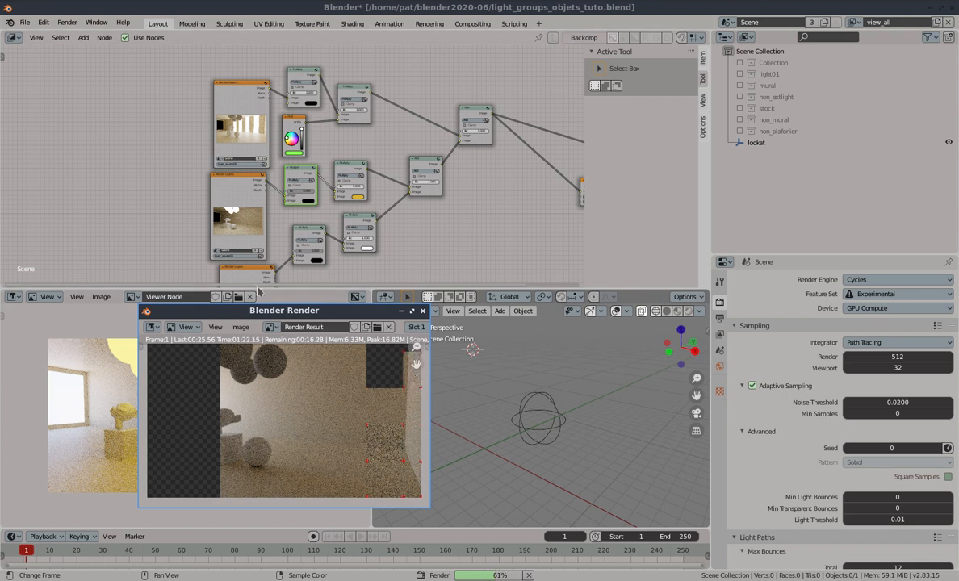
drag(267, 308, 188, 299)
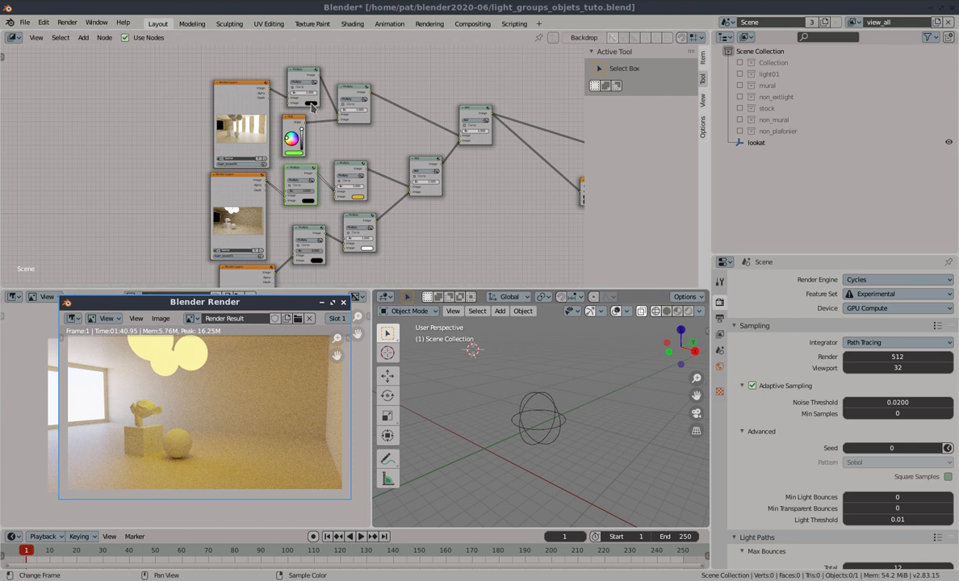
Lower the first layer's black Multiply factor, tint that layer peach, and raise the second layer's factor to 1.000 and the third's slightly less
mouse_move(307, 94)
mouse_down()
mouse_move(288, 94)
mouse_move(303, 111)
mouse_up()
click(298, 151)
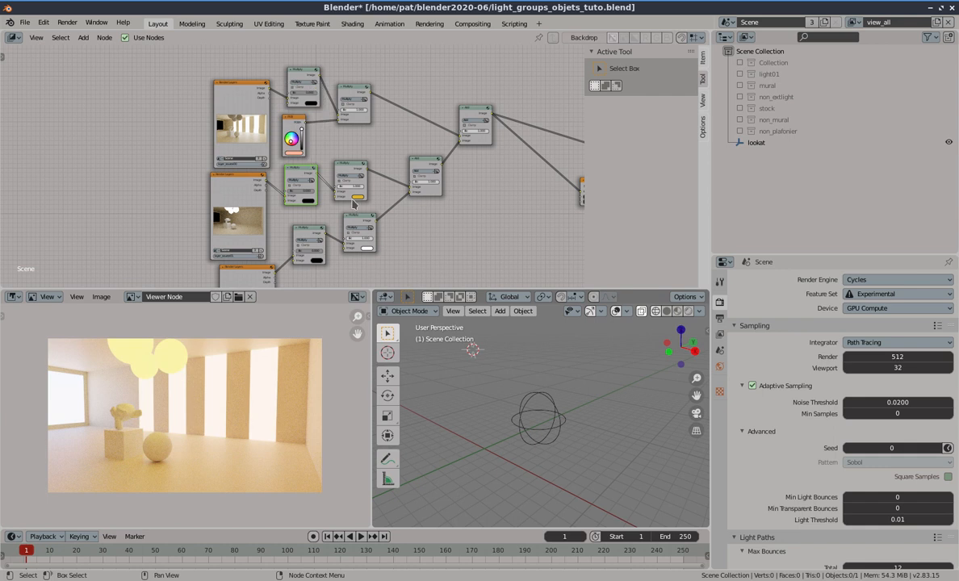
drag(310, 191, 339, 191)
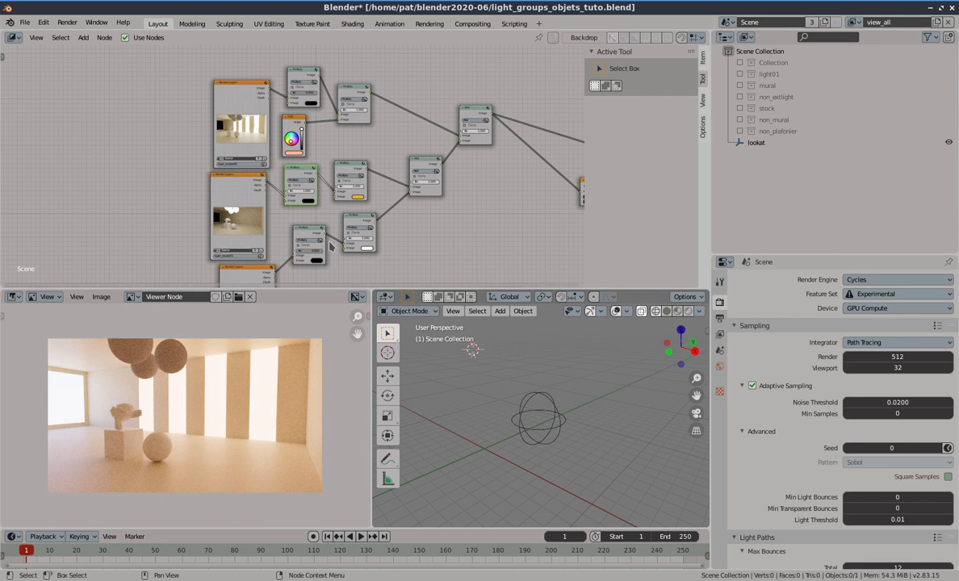
drag(311, 251, 336, 251)
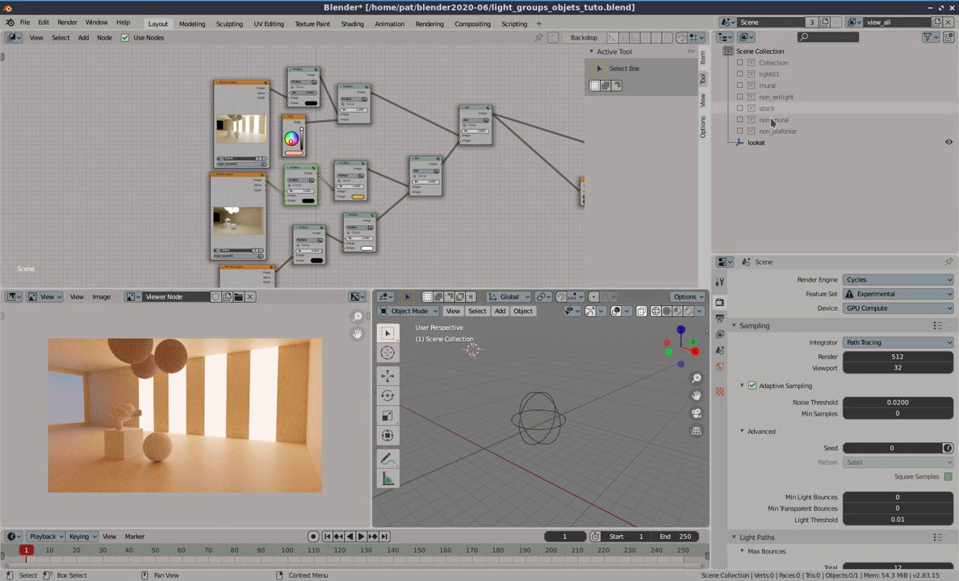
Activate the layer_source00 view layer and switch the 3D viewport to rendered shading
click(854, 22)
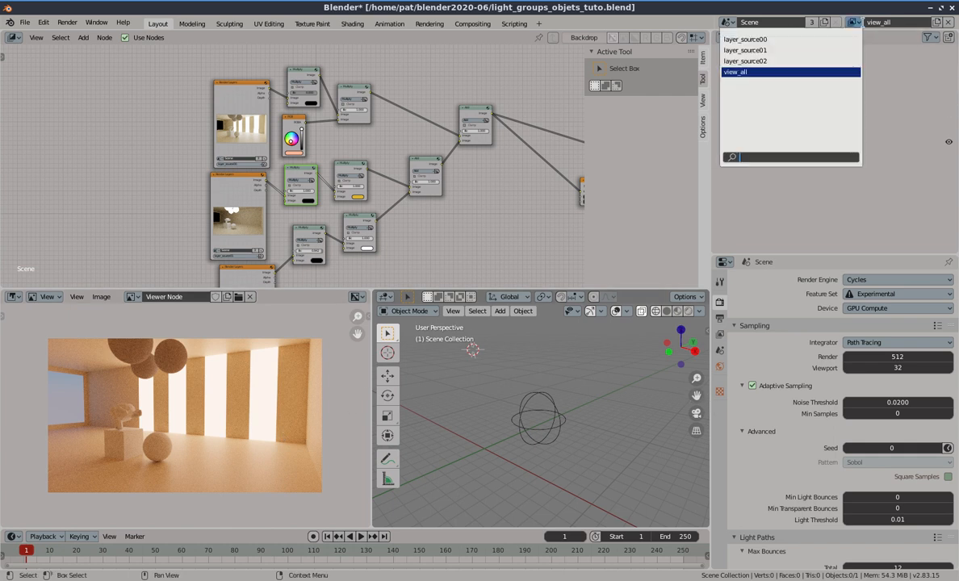
click(812, 39)
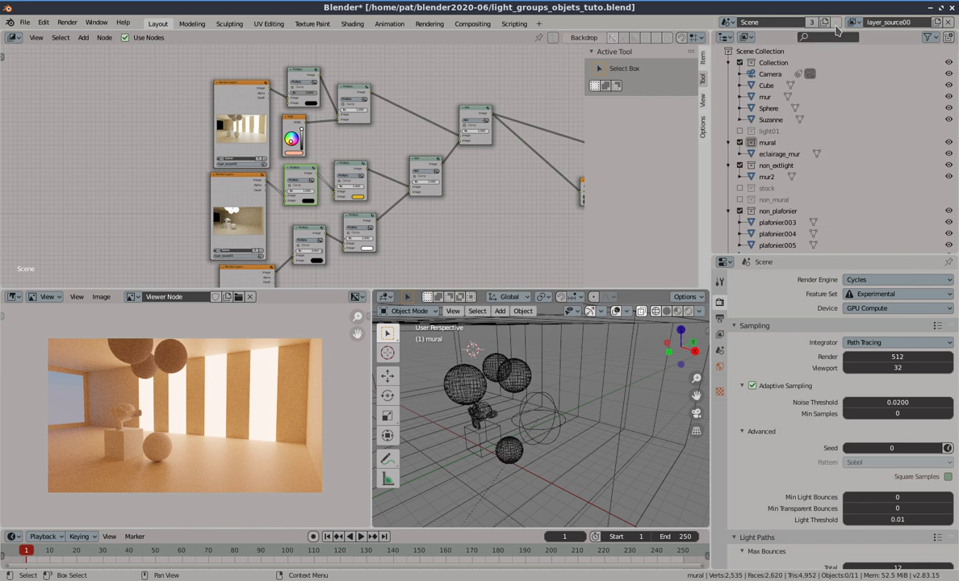
click(688, 311)
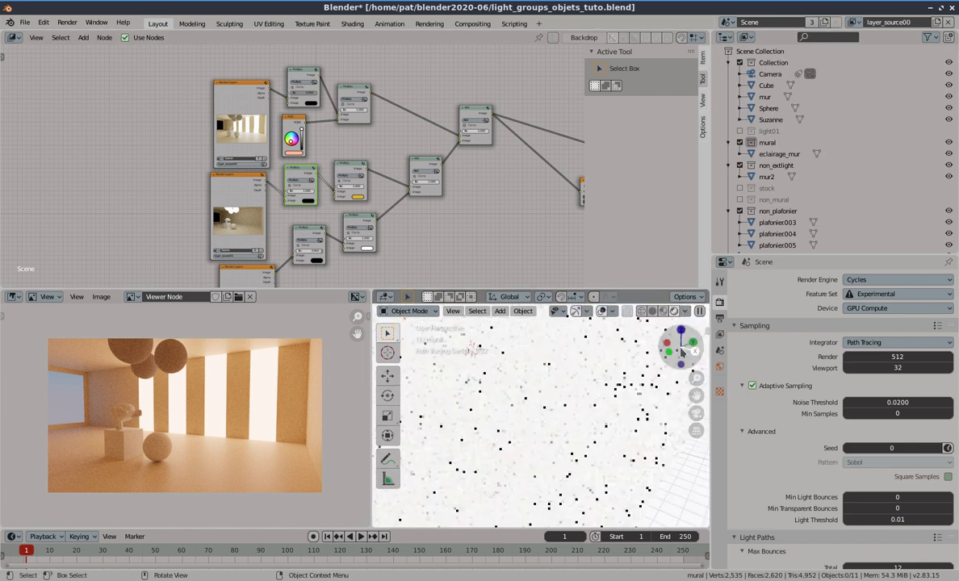
Activate the layer_source01 view layer and preview it through the camera, with the camera frame nearly filling the viewport
click(854, 22)
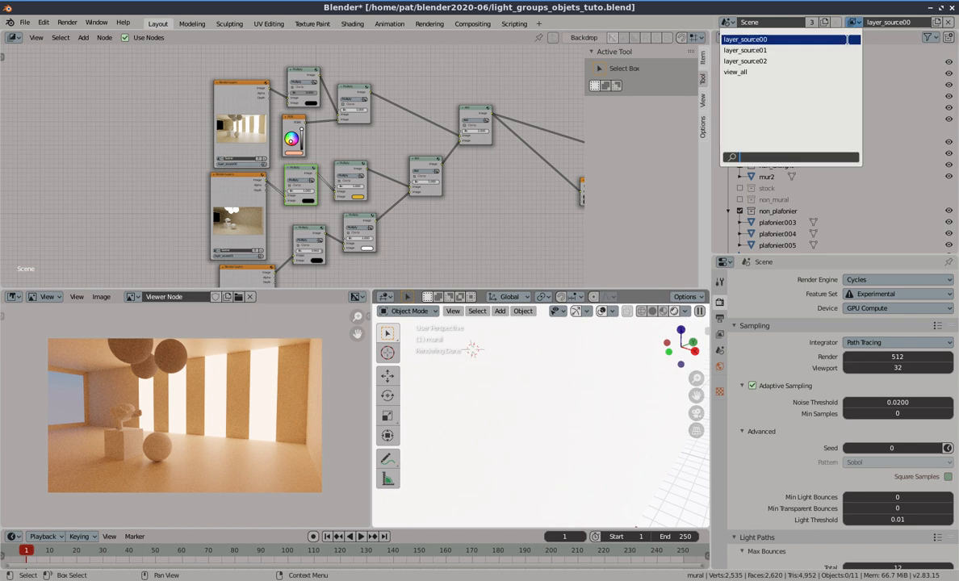
click(838, 51)
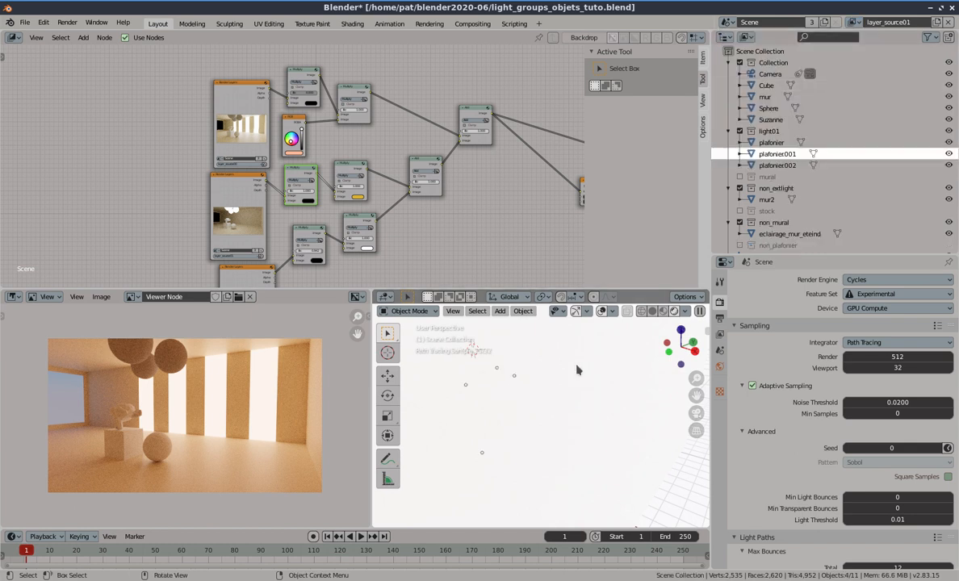
key(KP_0)
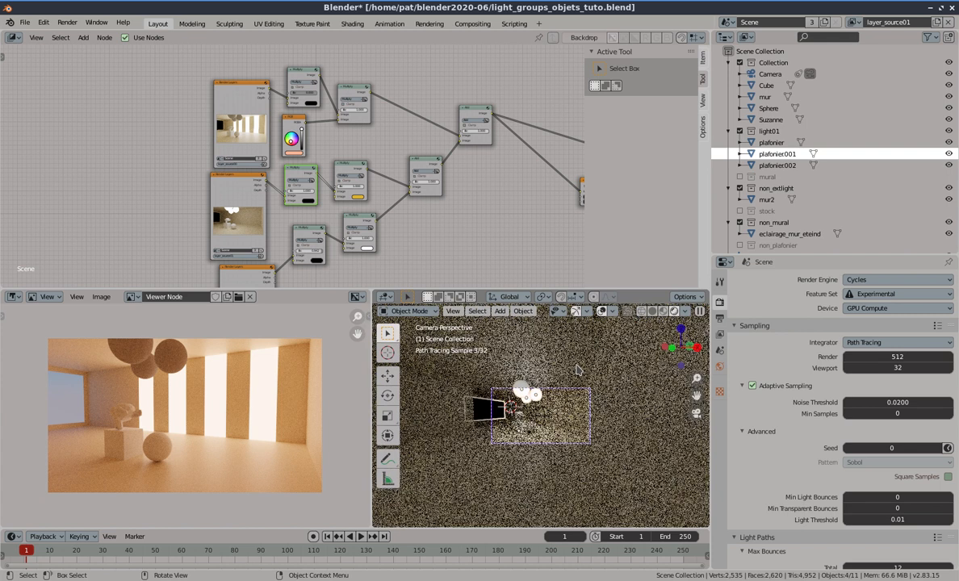
key(KP_0)
key(KP_0)
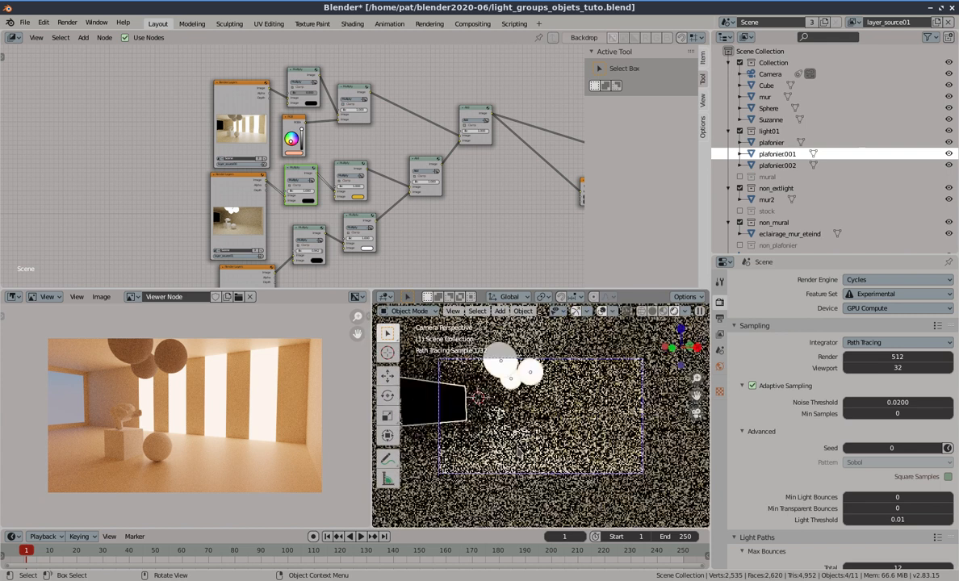
scroll(515, 448, up, 2)
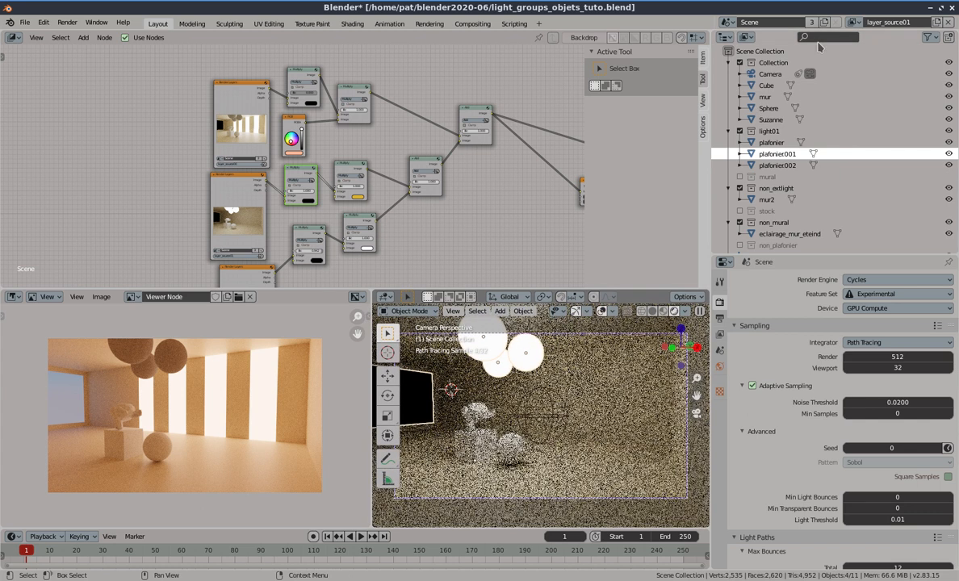
Compare the rendered camera previews of the layer_source00 and layer_source02 view layers, ending on layer_source02
click(853, 22)
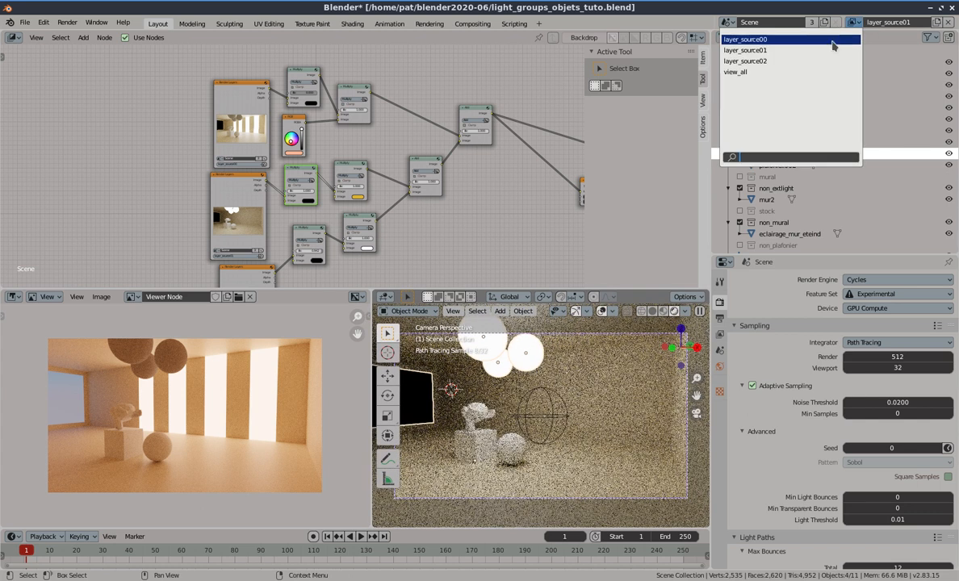
click(774, 39)
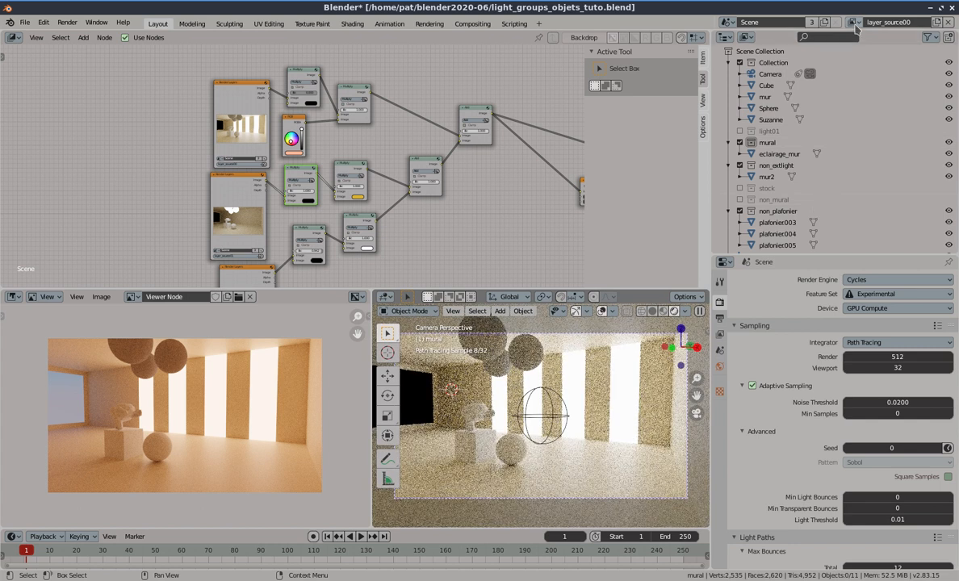
click(854, 22)
click(839, 61)
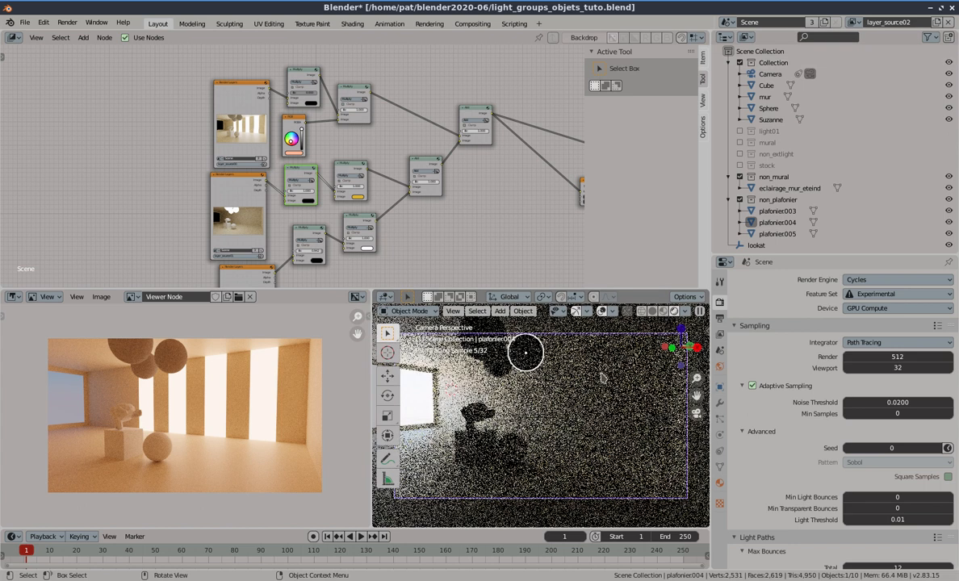
Save the file light_groups_objets_tuto.blend
click(25, 22)
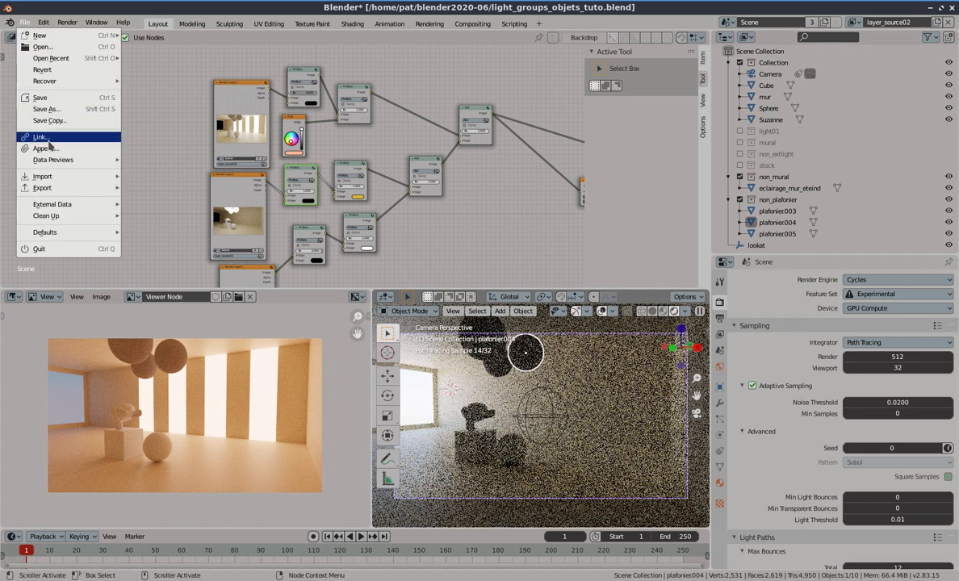
click(57, 98)
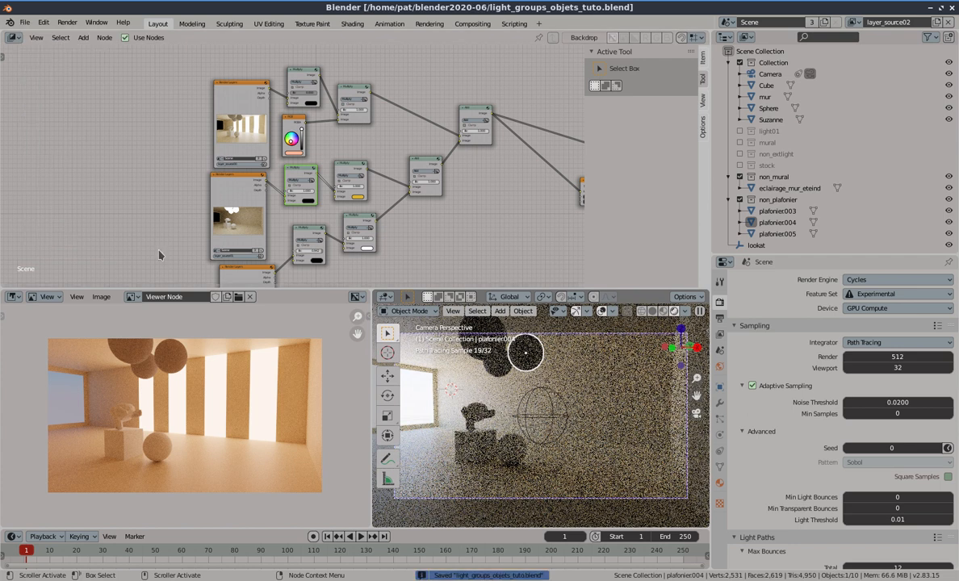
click(550, 580)
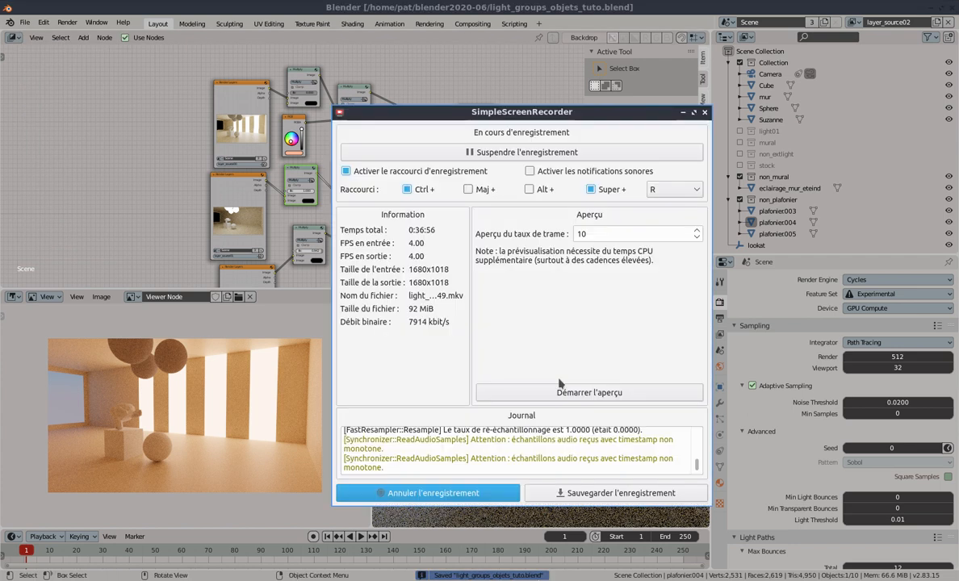